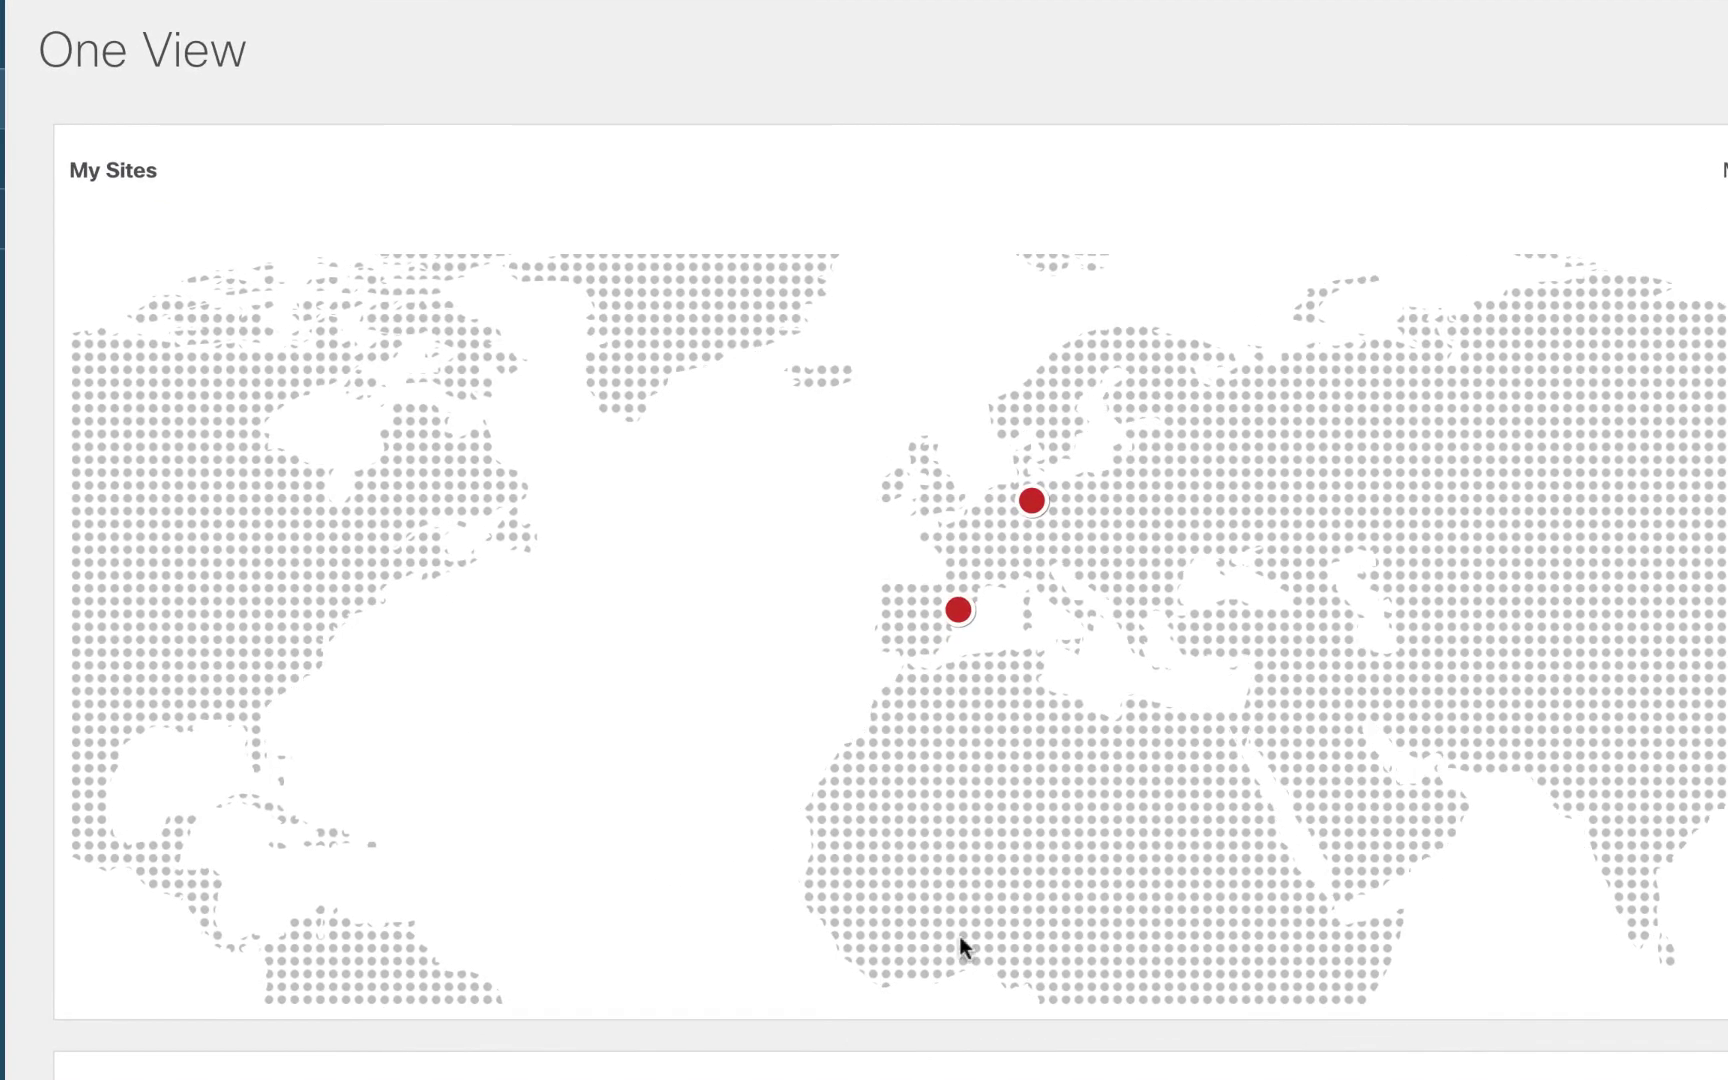
Step: Open the Insights service to view the AMS-BCN overview for the last 2 hours
mouse_move(1043, 503)
mouse_move(954, 610)
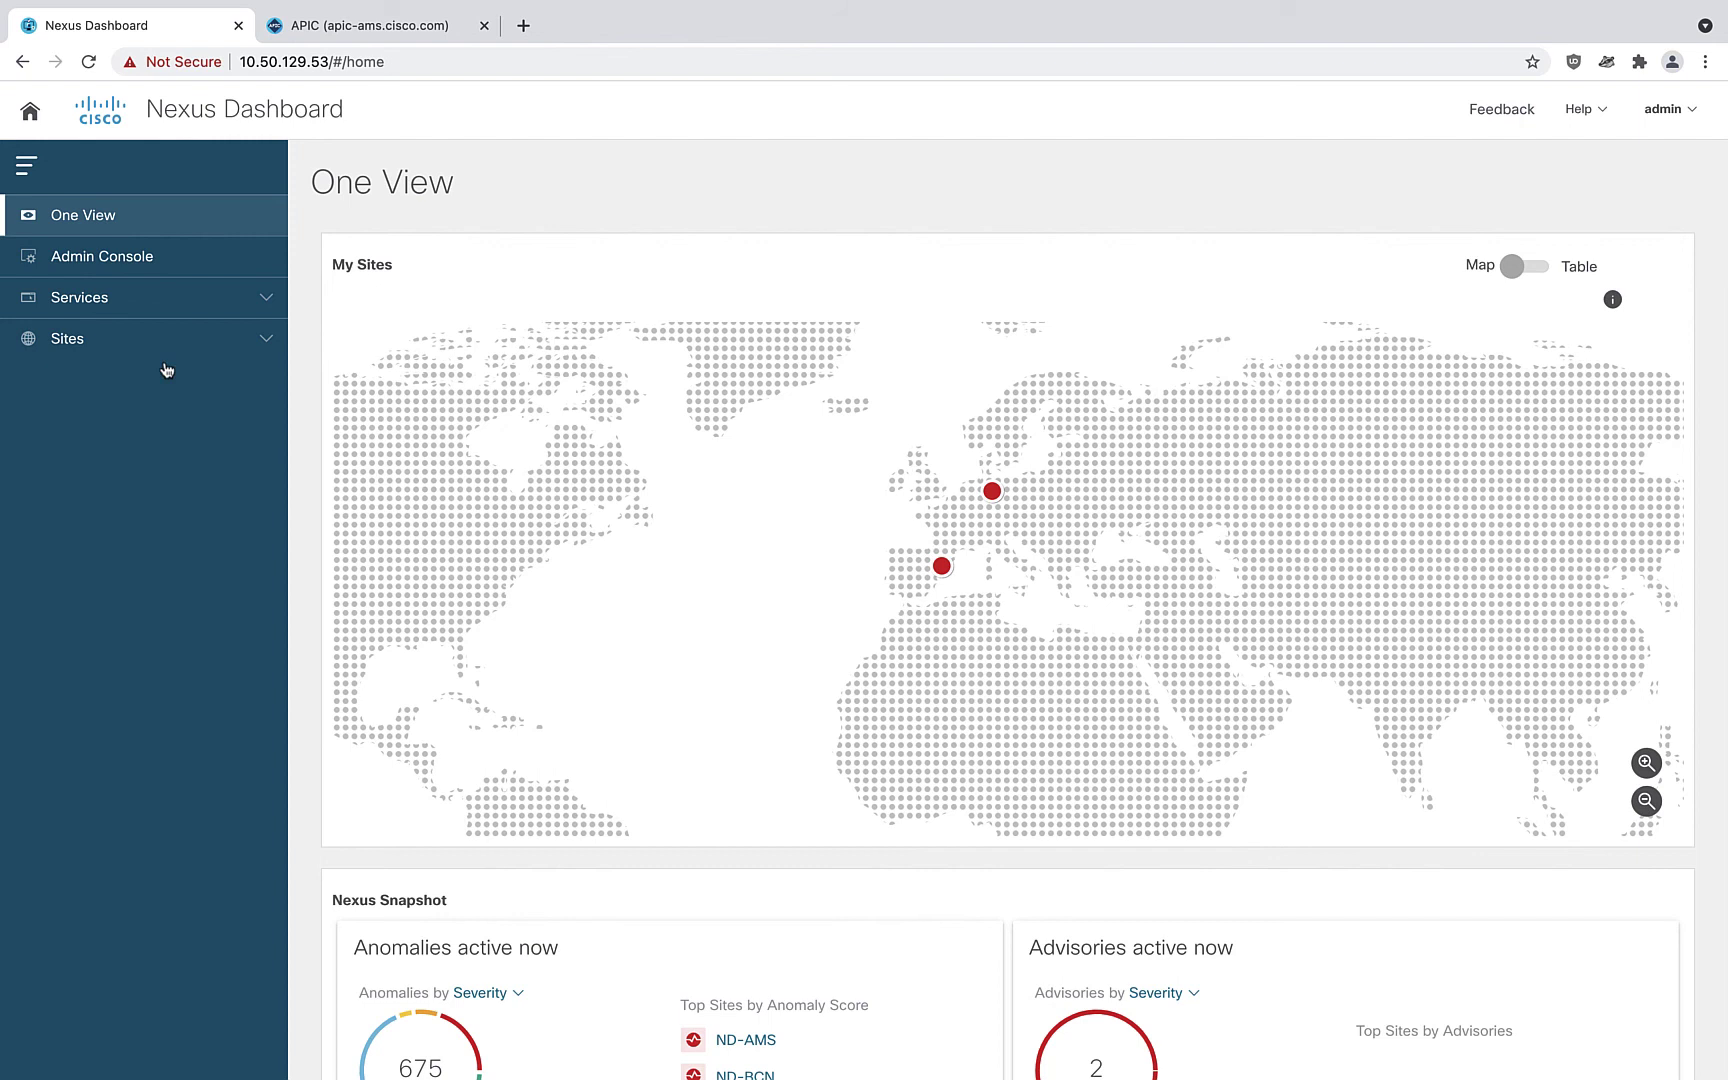
click(110, 298)
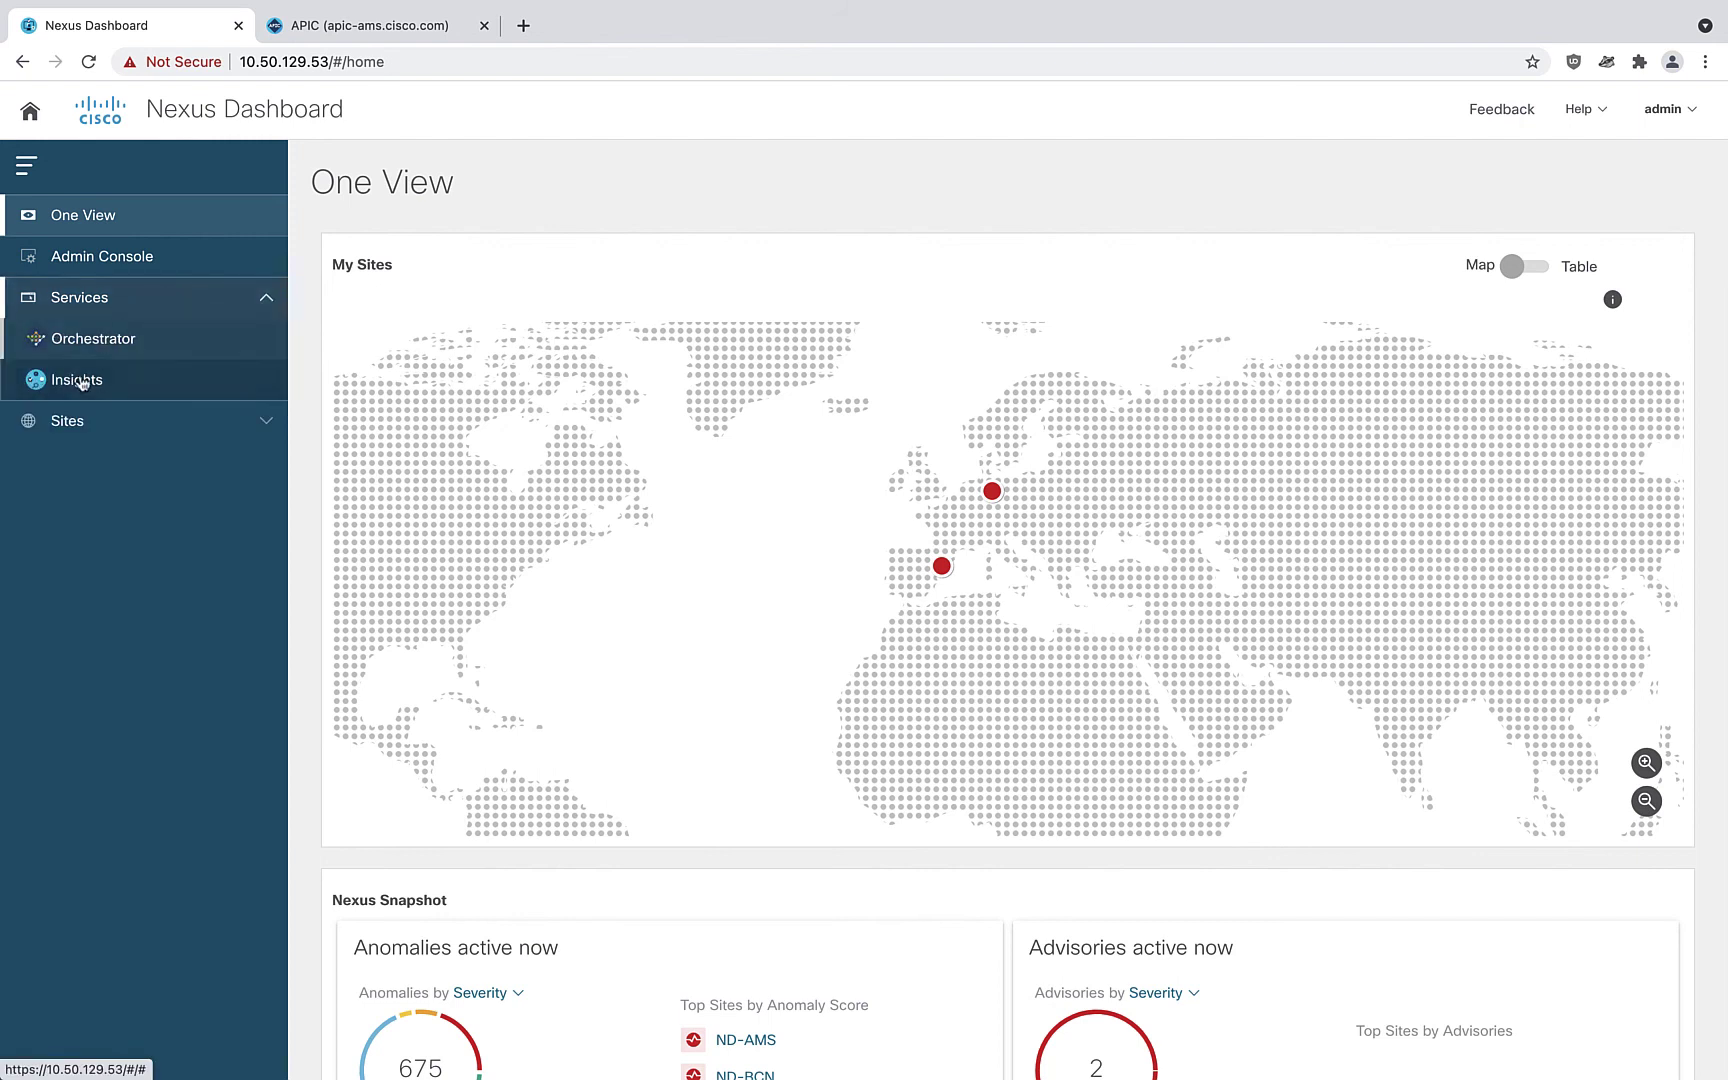
click(79, 386)
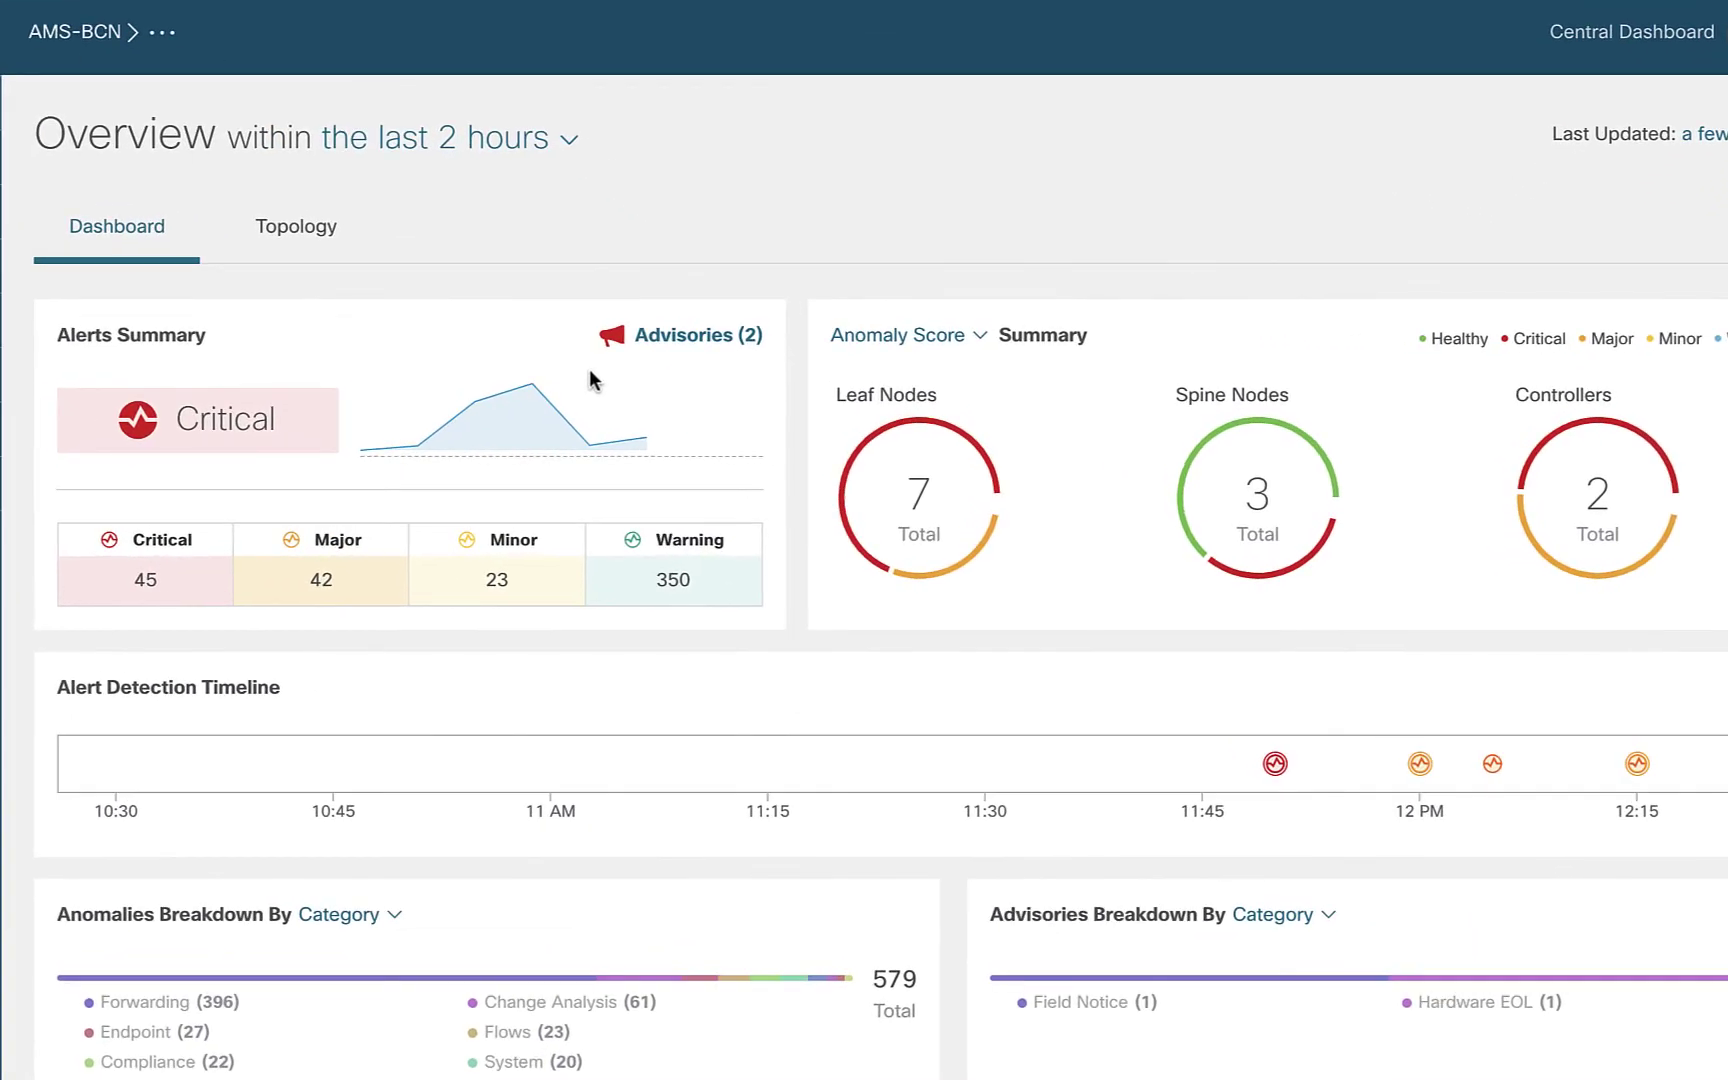
scroll(452, 1026, down, 5)
scroll(456, 1030, down, 4)
scroll(452, 1028, up, 9)
Step: Switch the Overview from the AMS-BCN group to its ND-AMS site
click(86, 36)
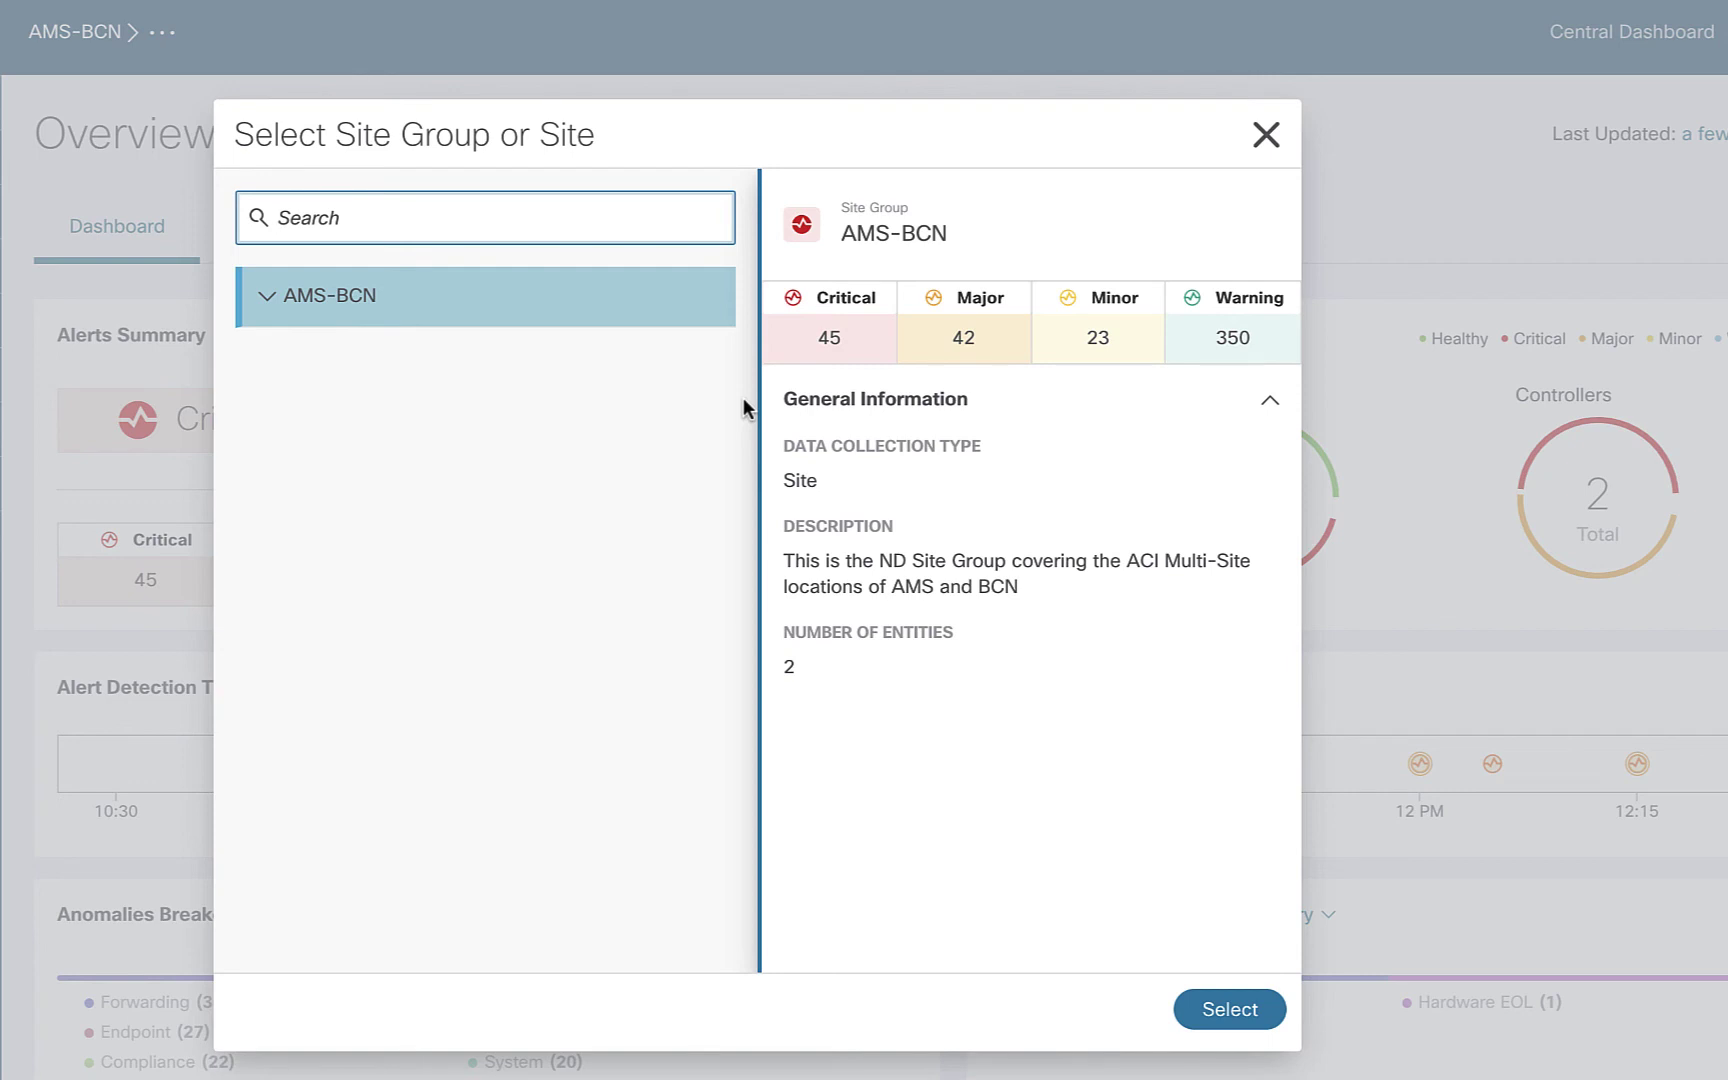
click(268, 297)
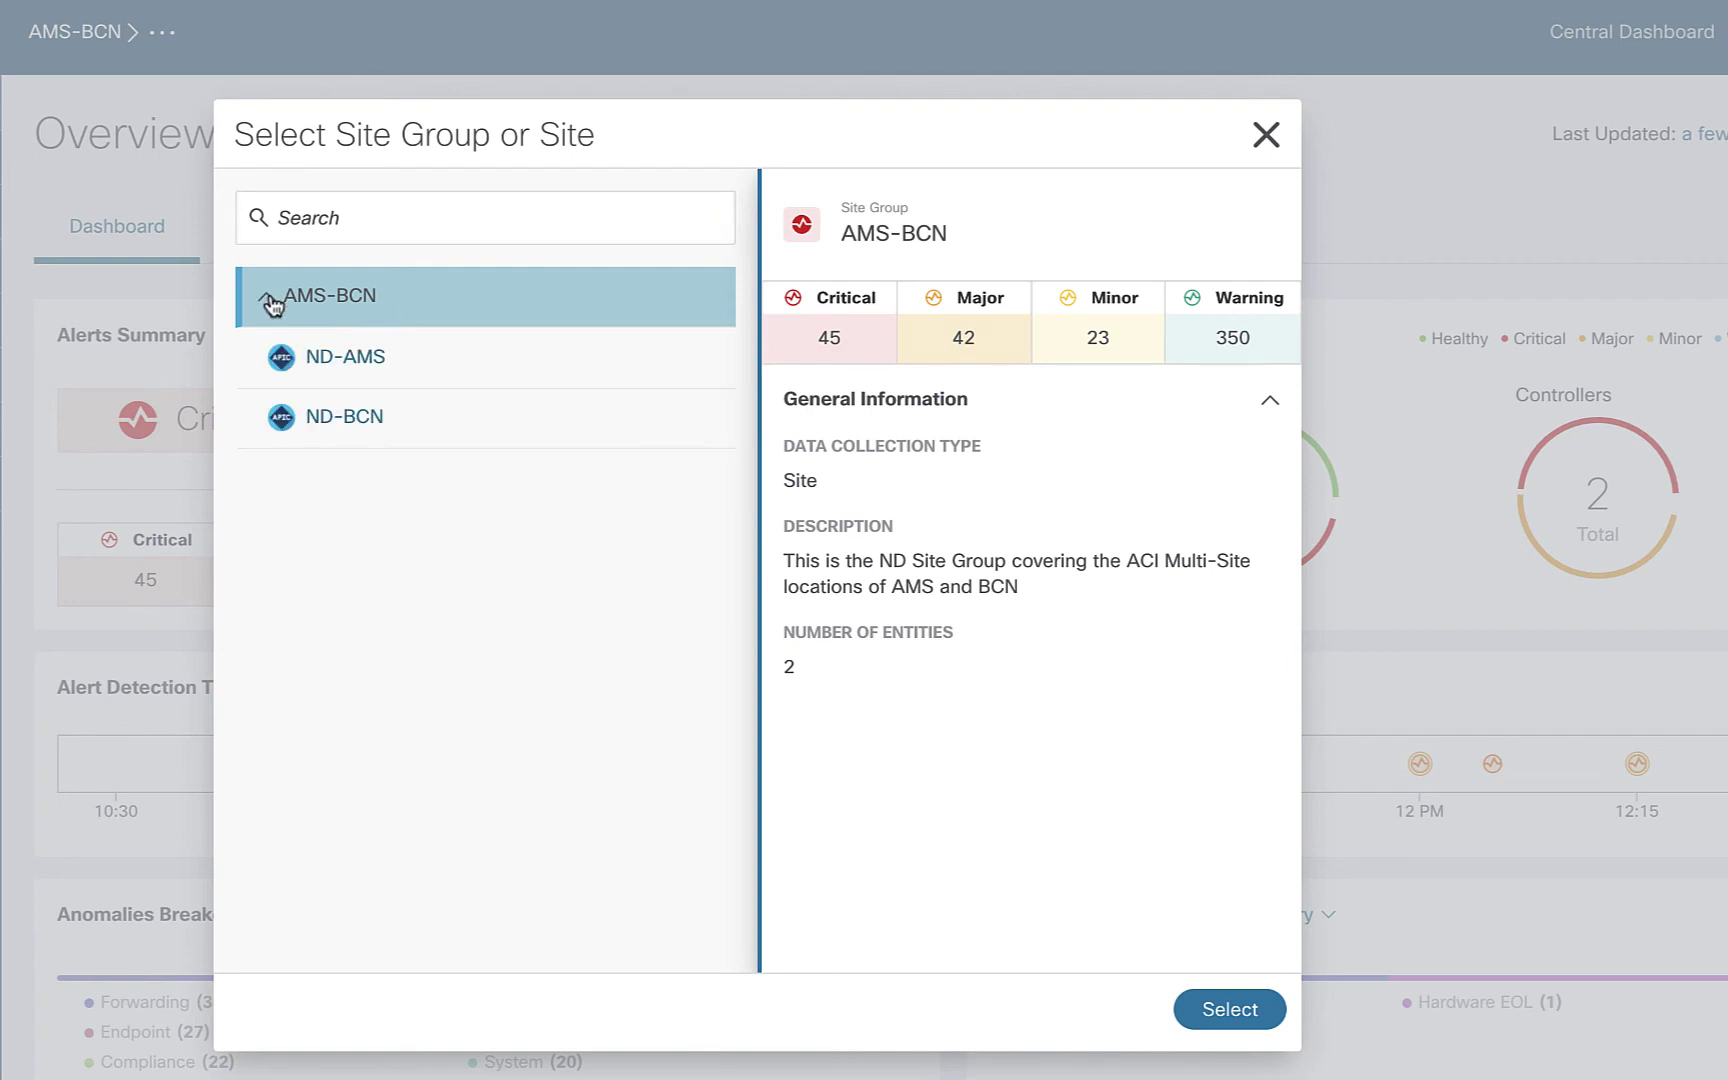
click(386, 378)
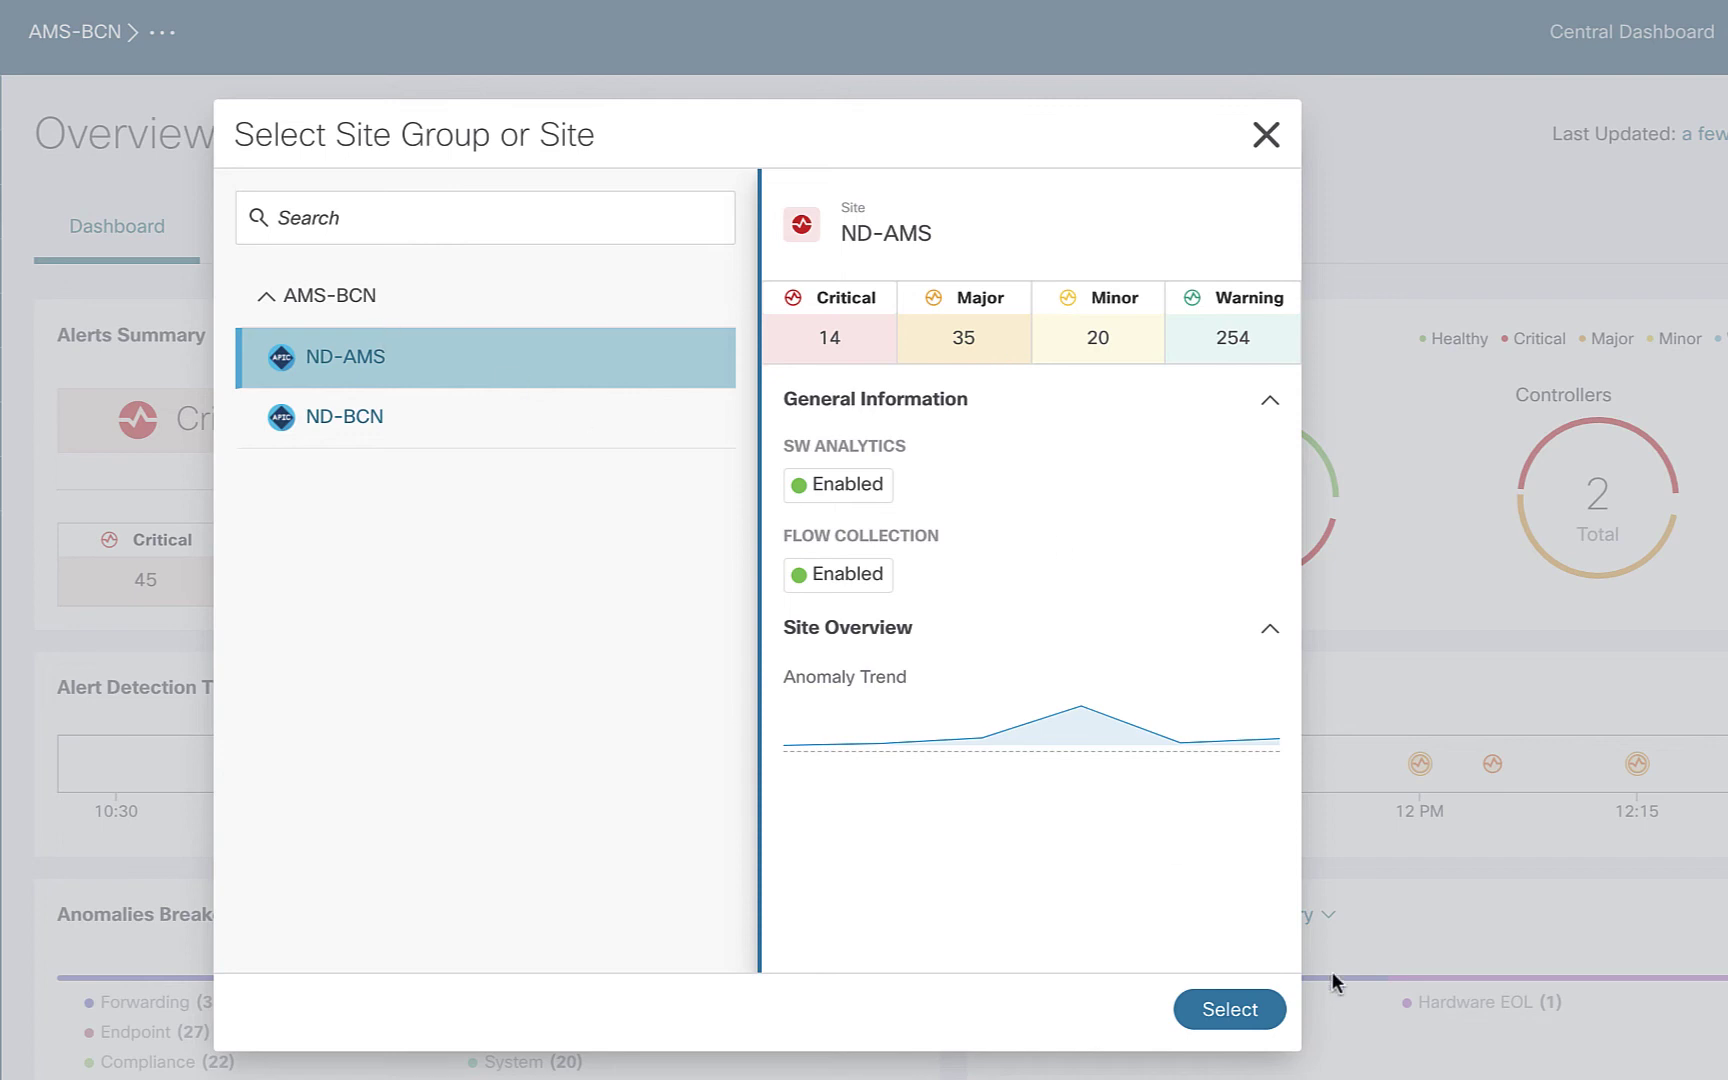
click(1232, 1012)
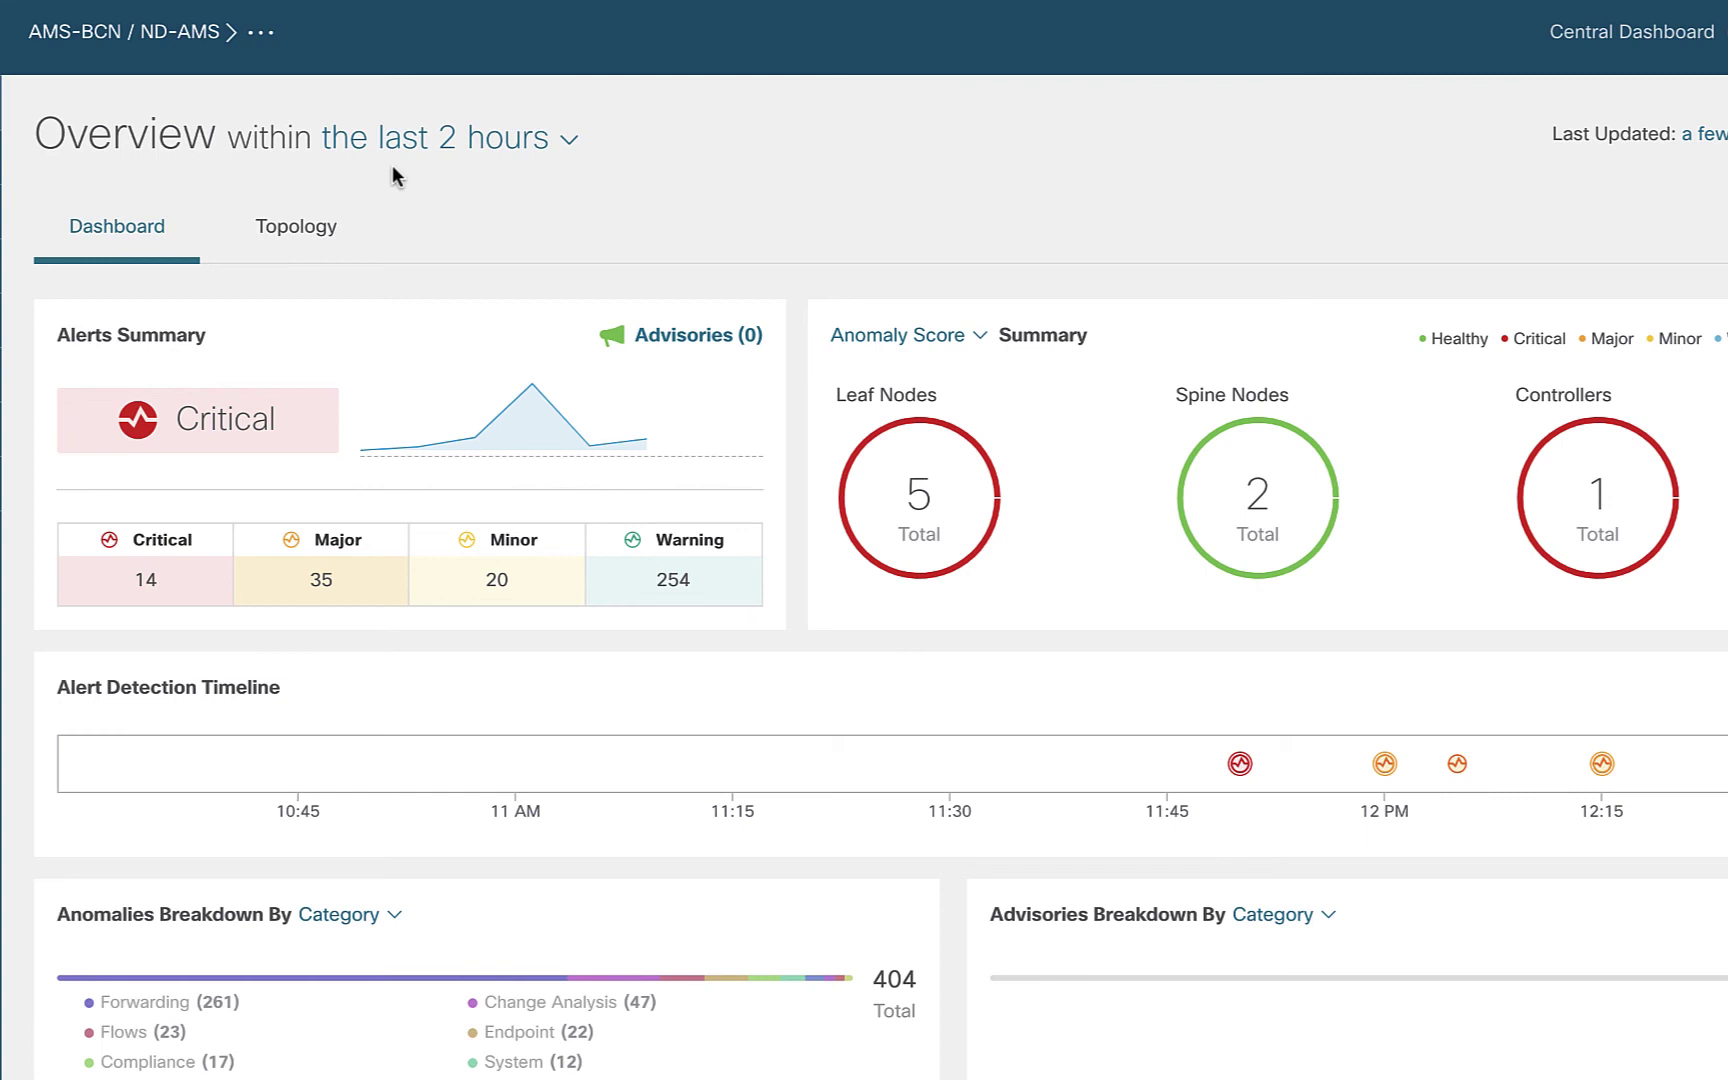
Step: Set the overview time range to the Last 15 Minutes
click(455, 140)
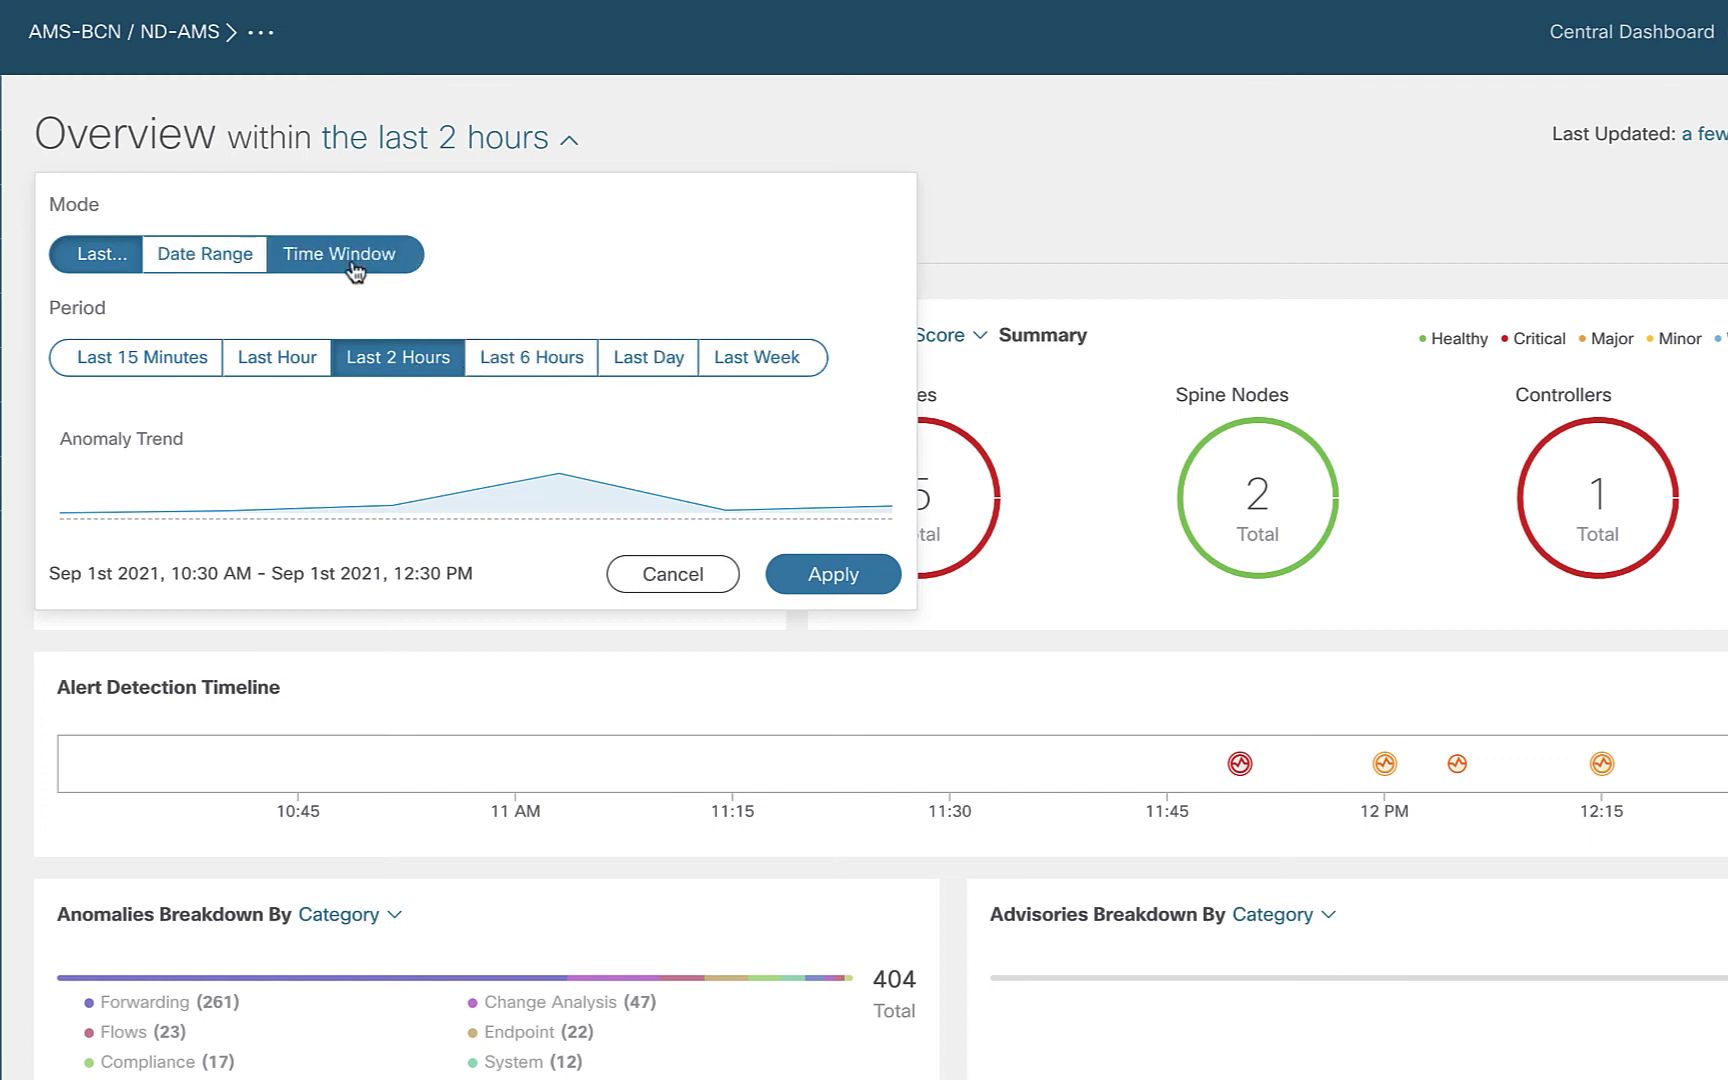
click(138, 363)
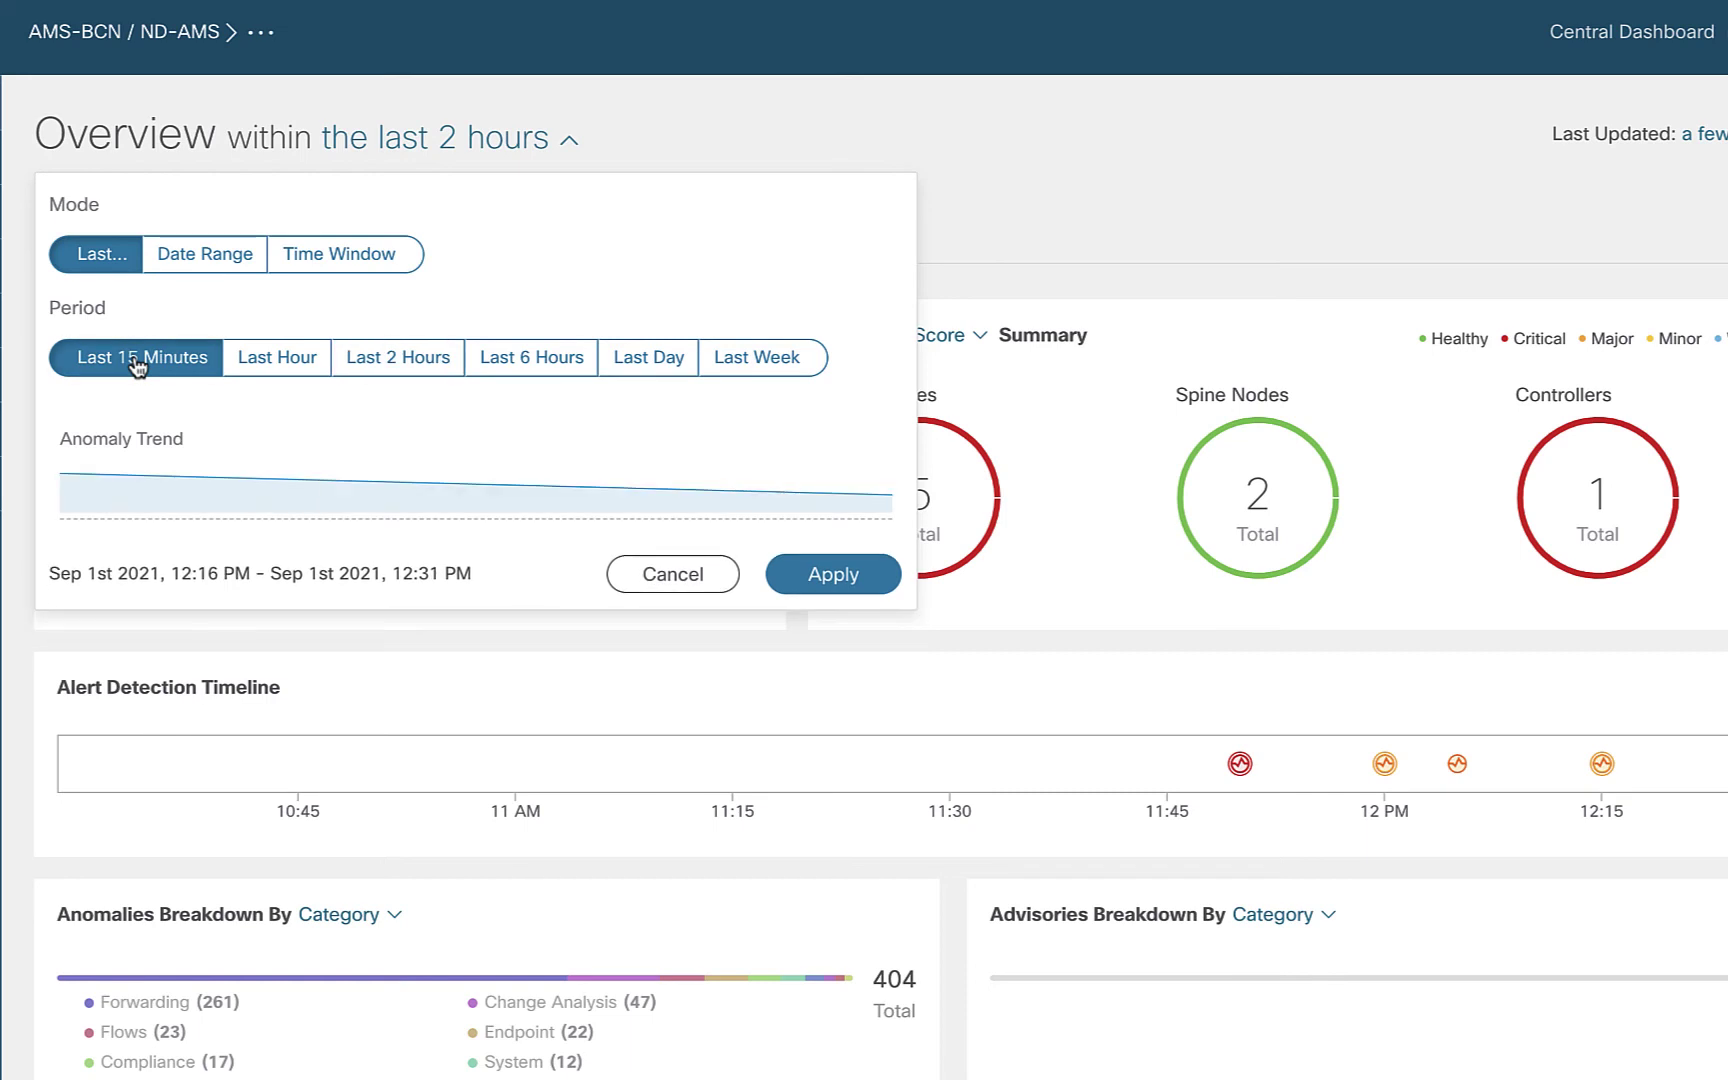
click(832, 580)
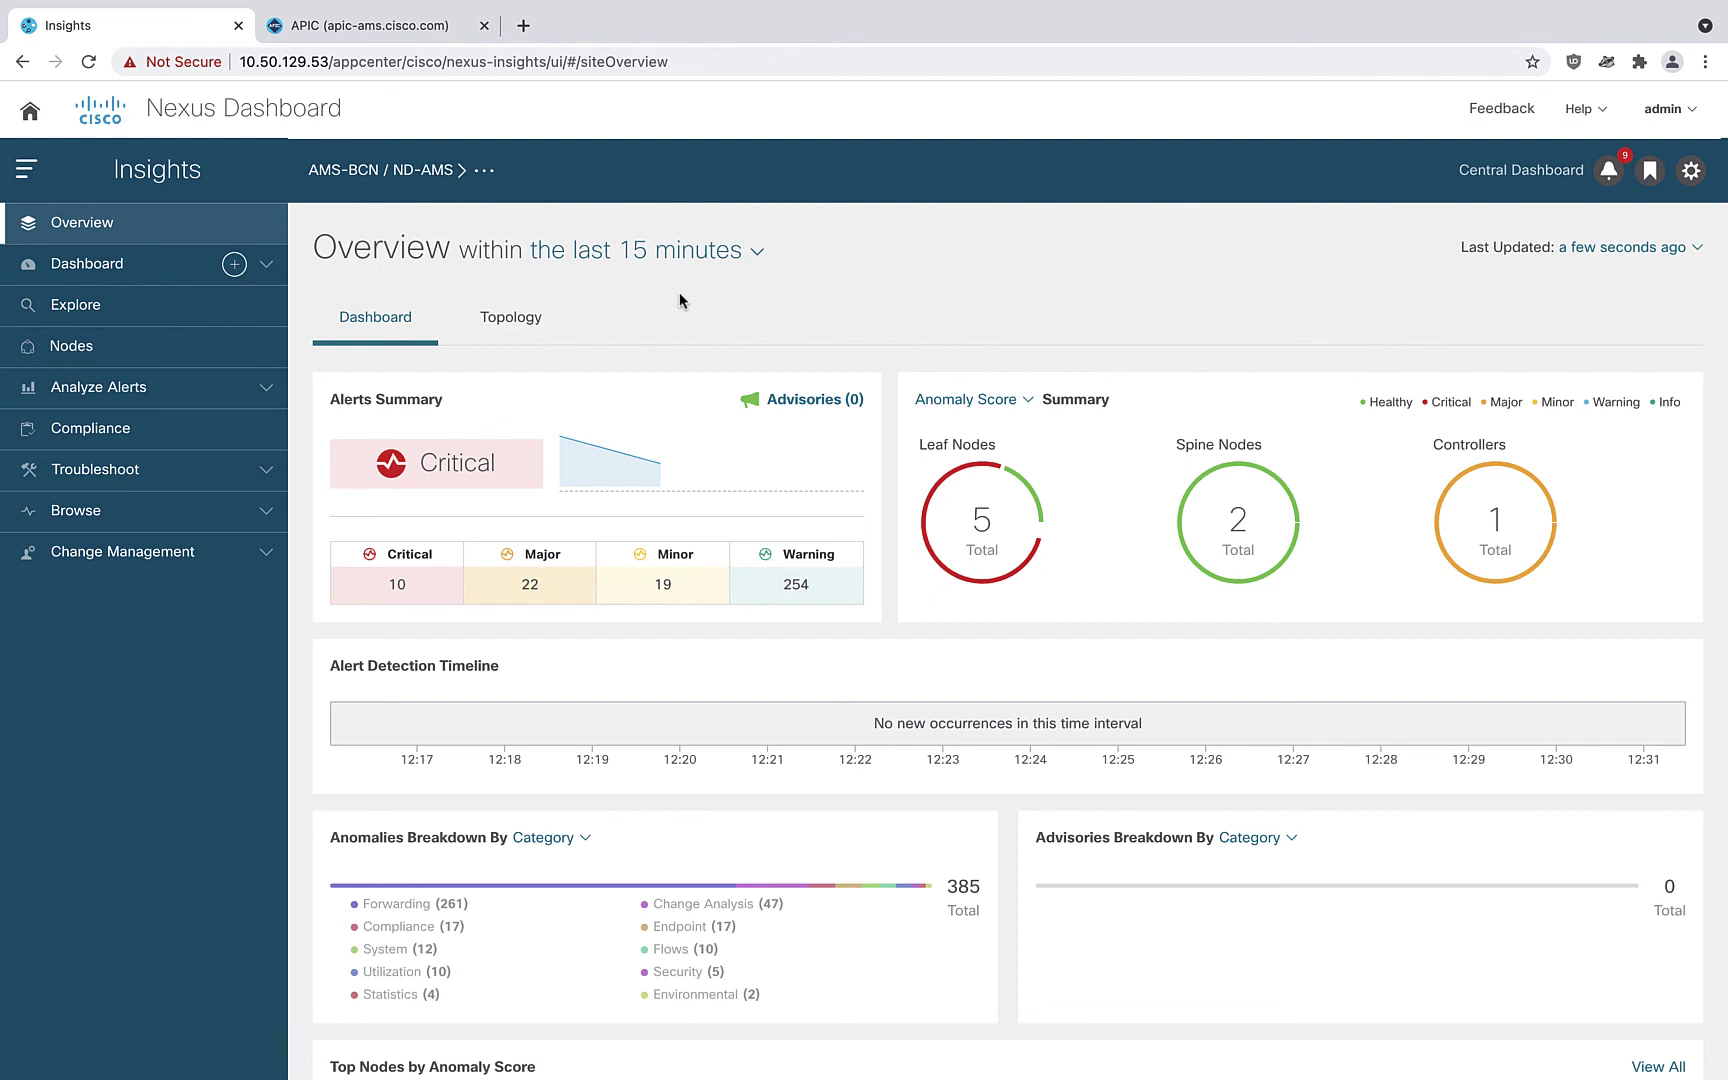
Step: Refresh the dashboard data now from the Last Updated menu
click(1610, 252)
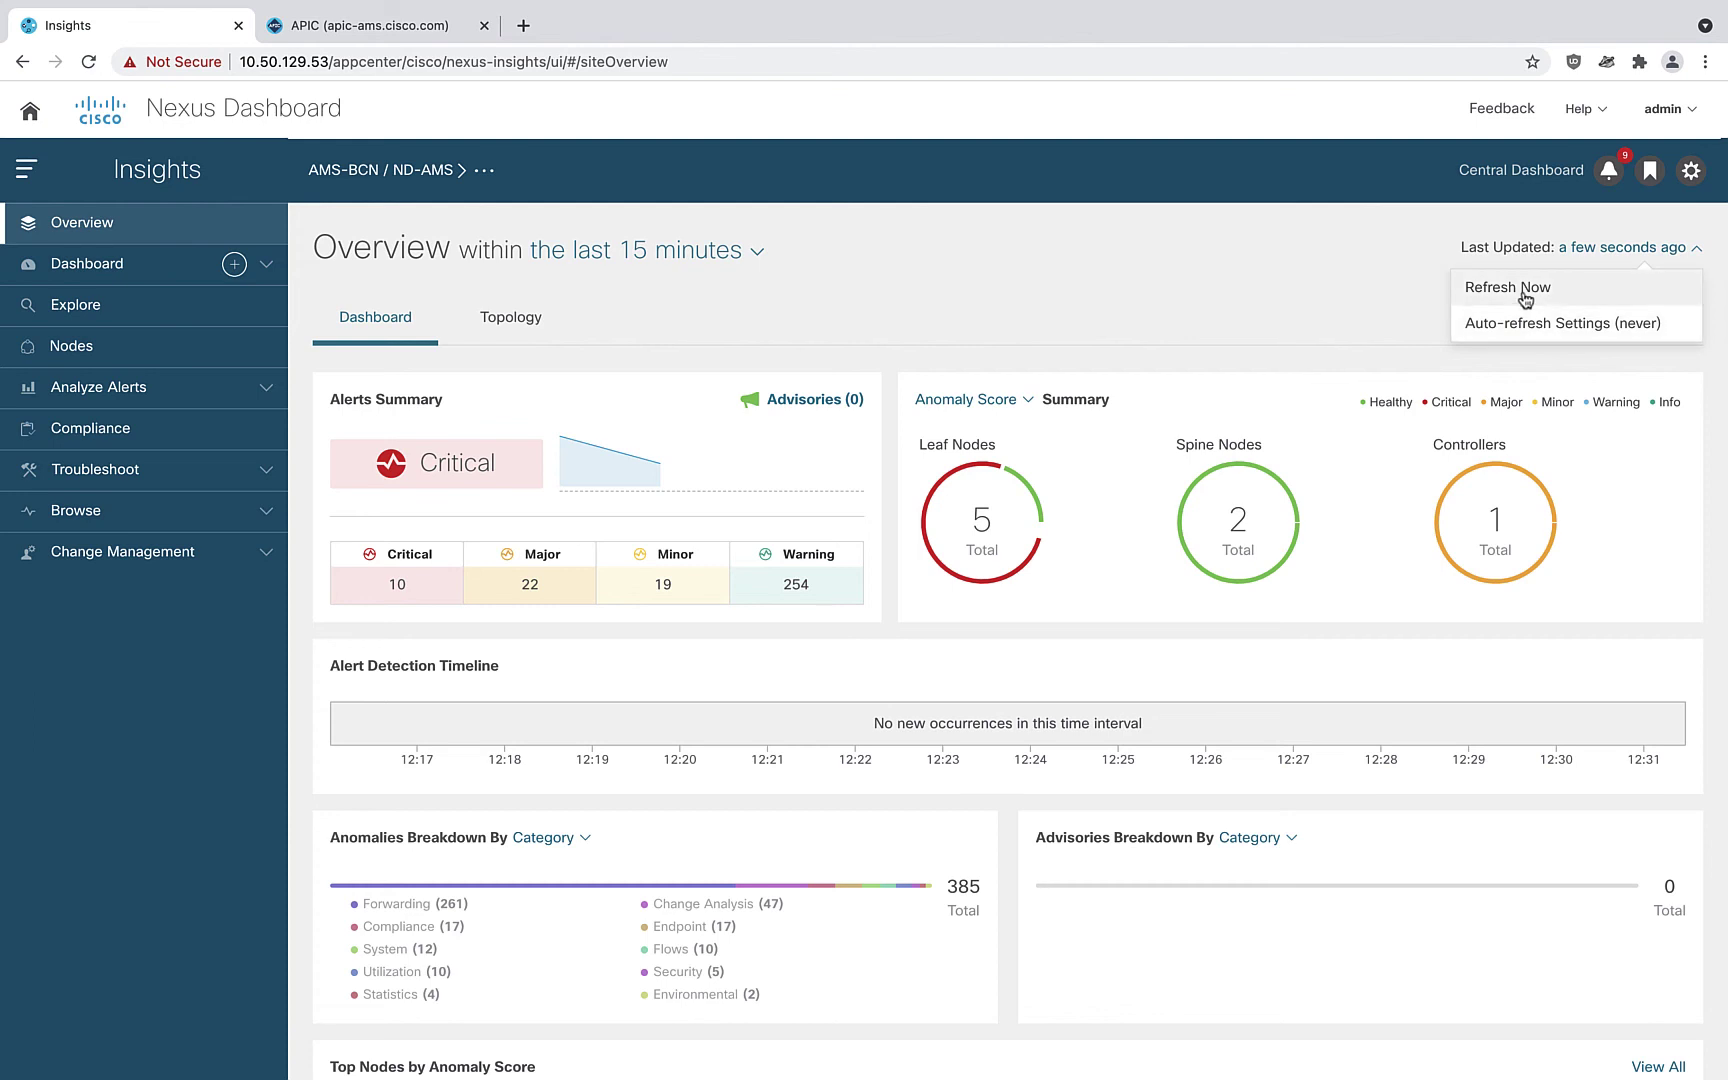
click(1220, 291)
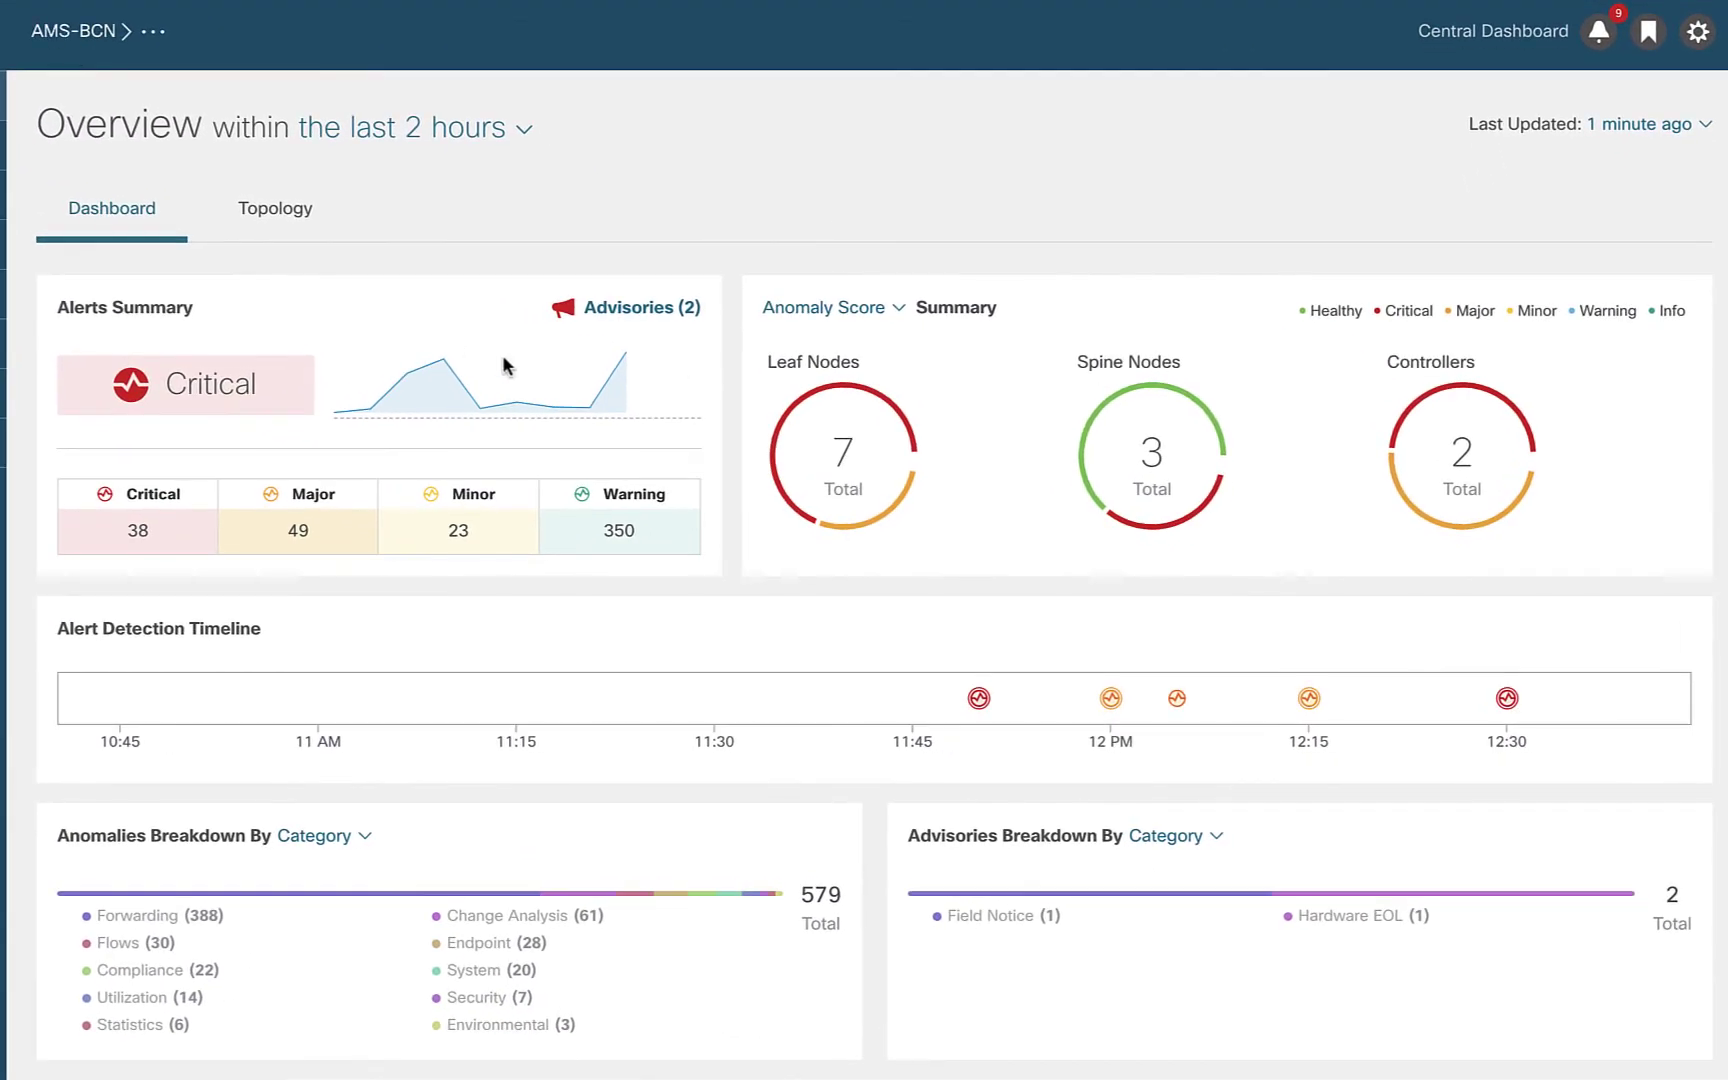
Step: Open the 579 total in Anomalies Breakdown By Category to list the anomalies
scroll(461, 456, down, 4)
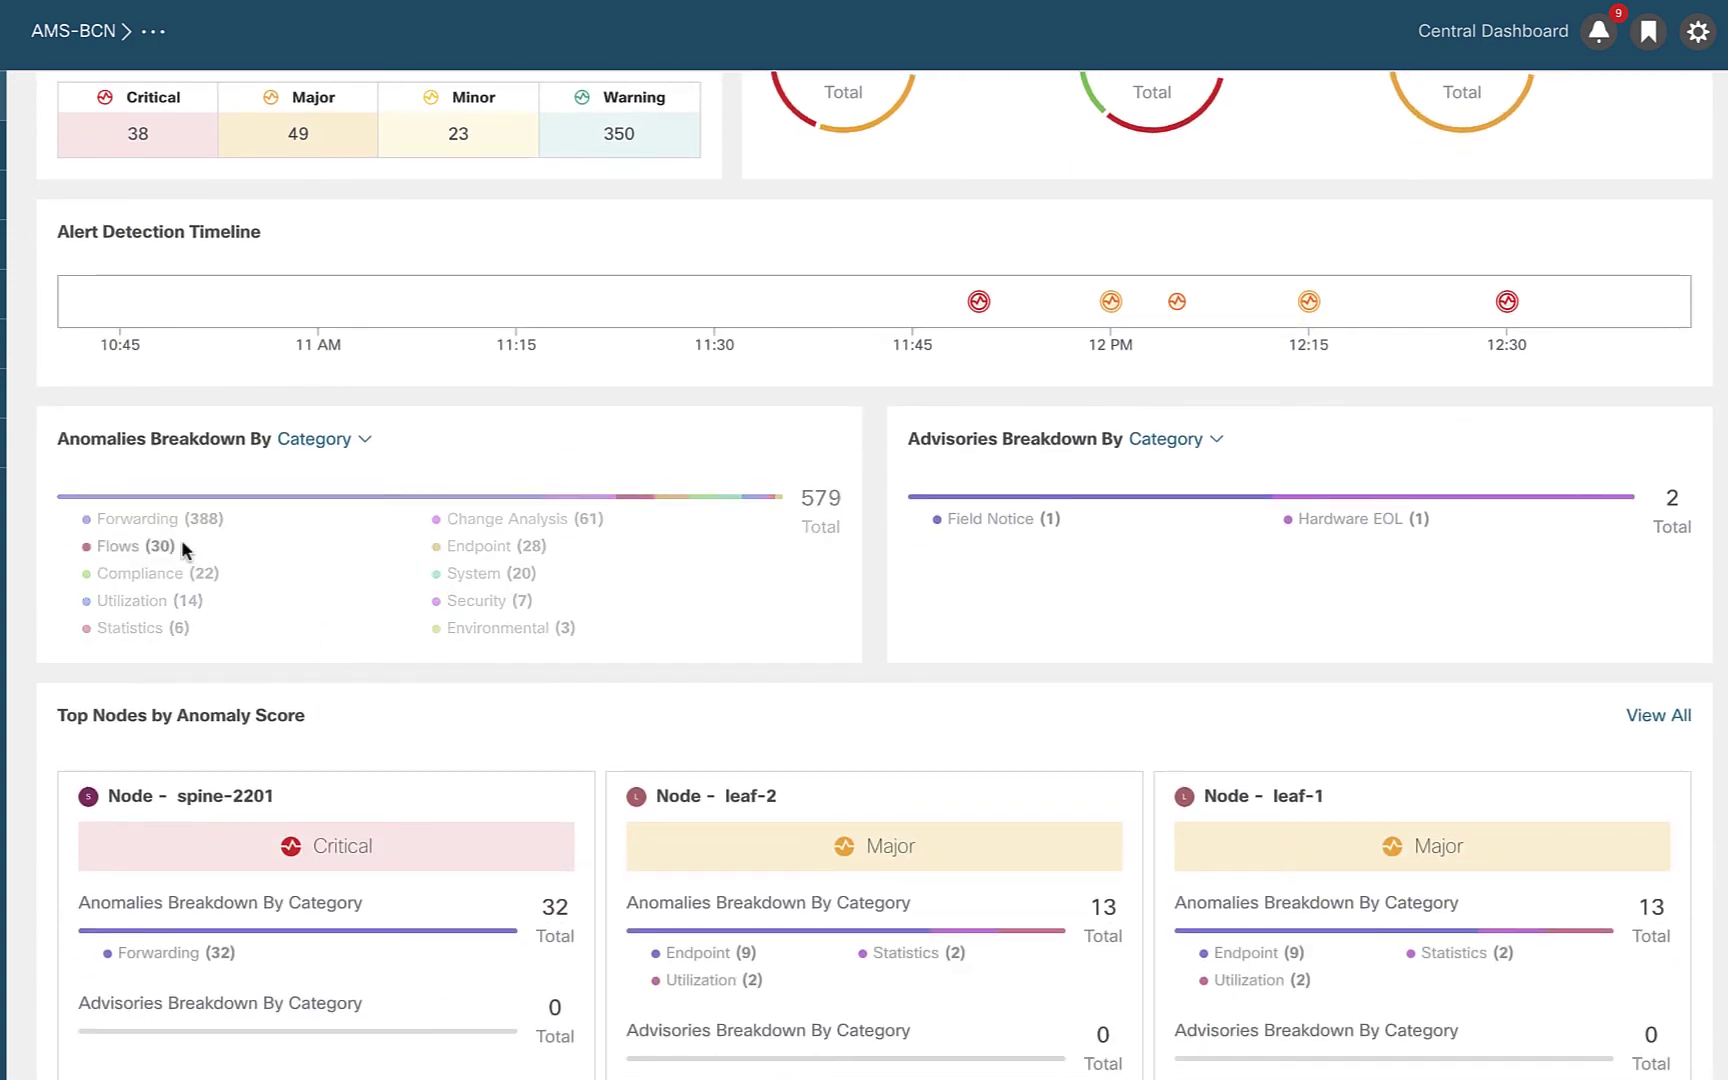
click(834, 510)
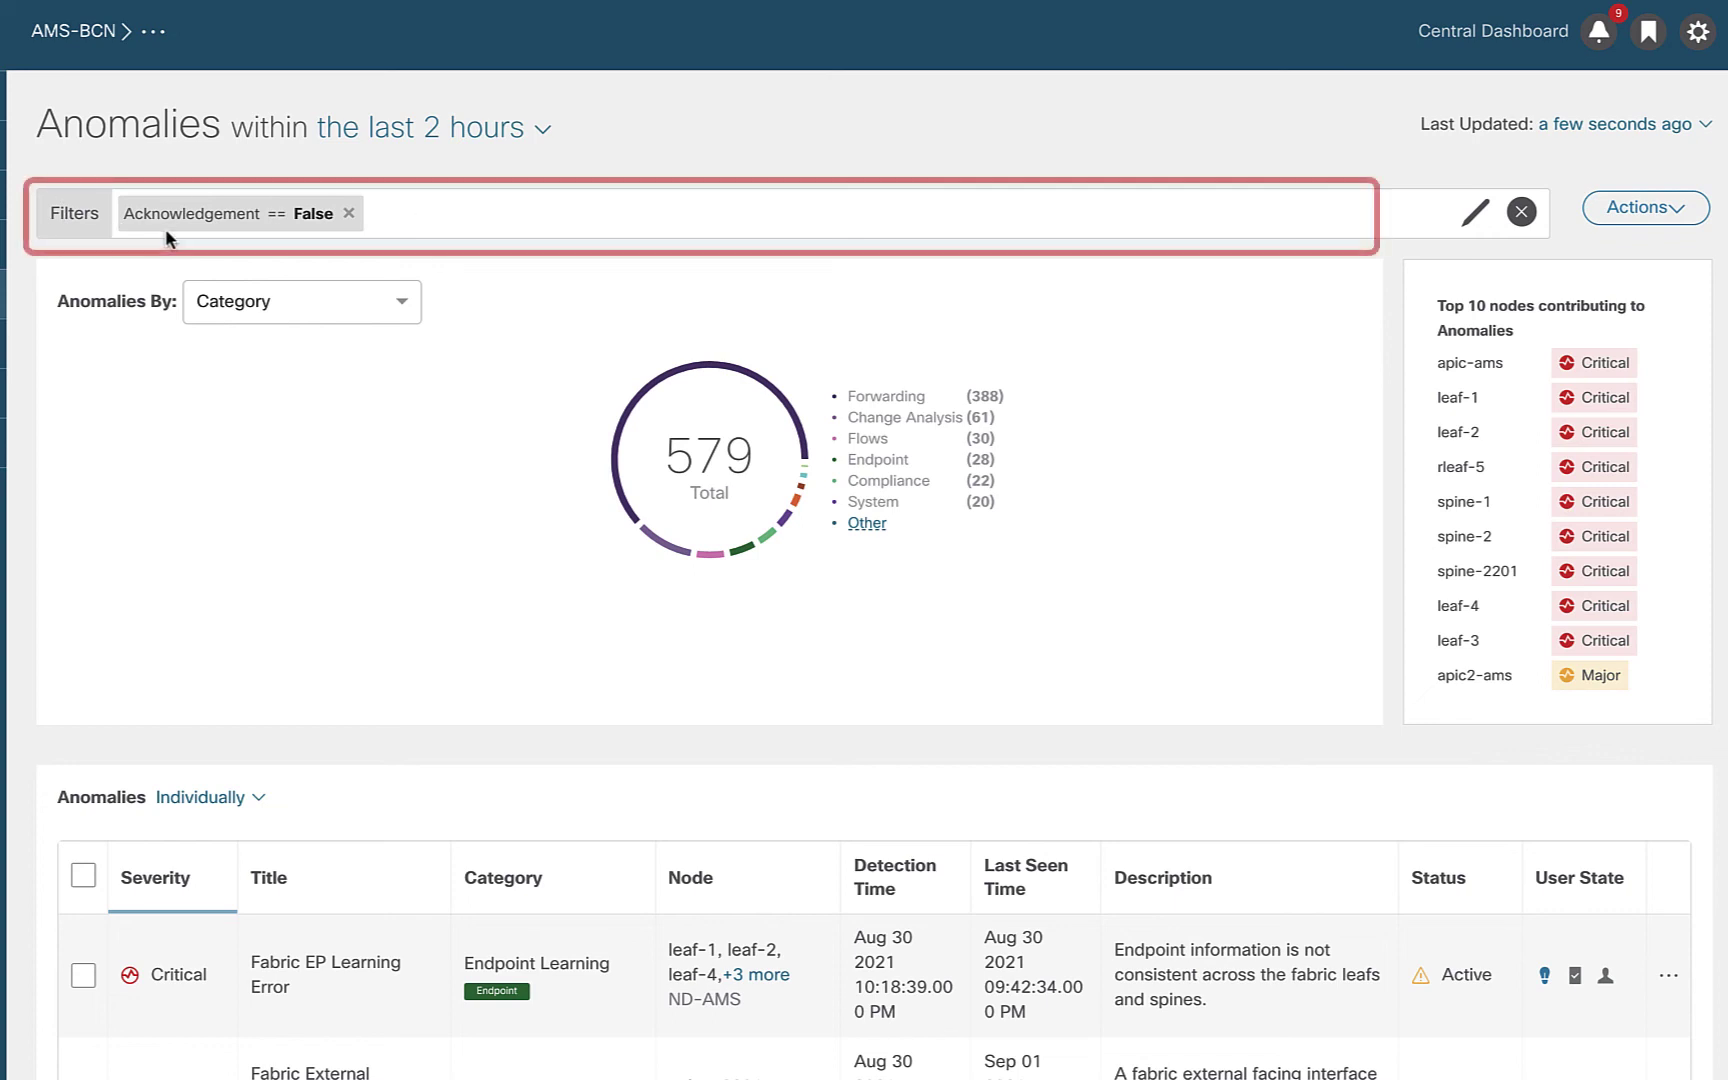
Step: Remove the Acknowledgement == False filter so all 681 anomalies are listed
click(348, 213)
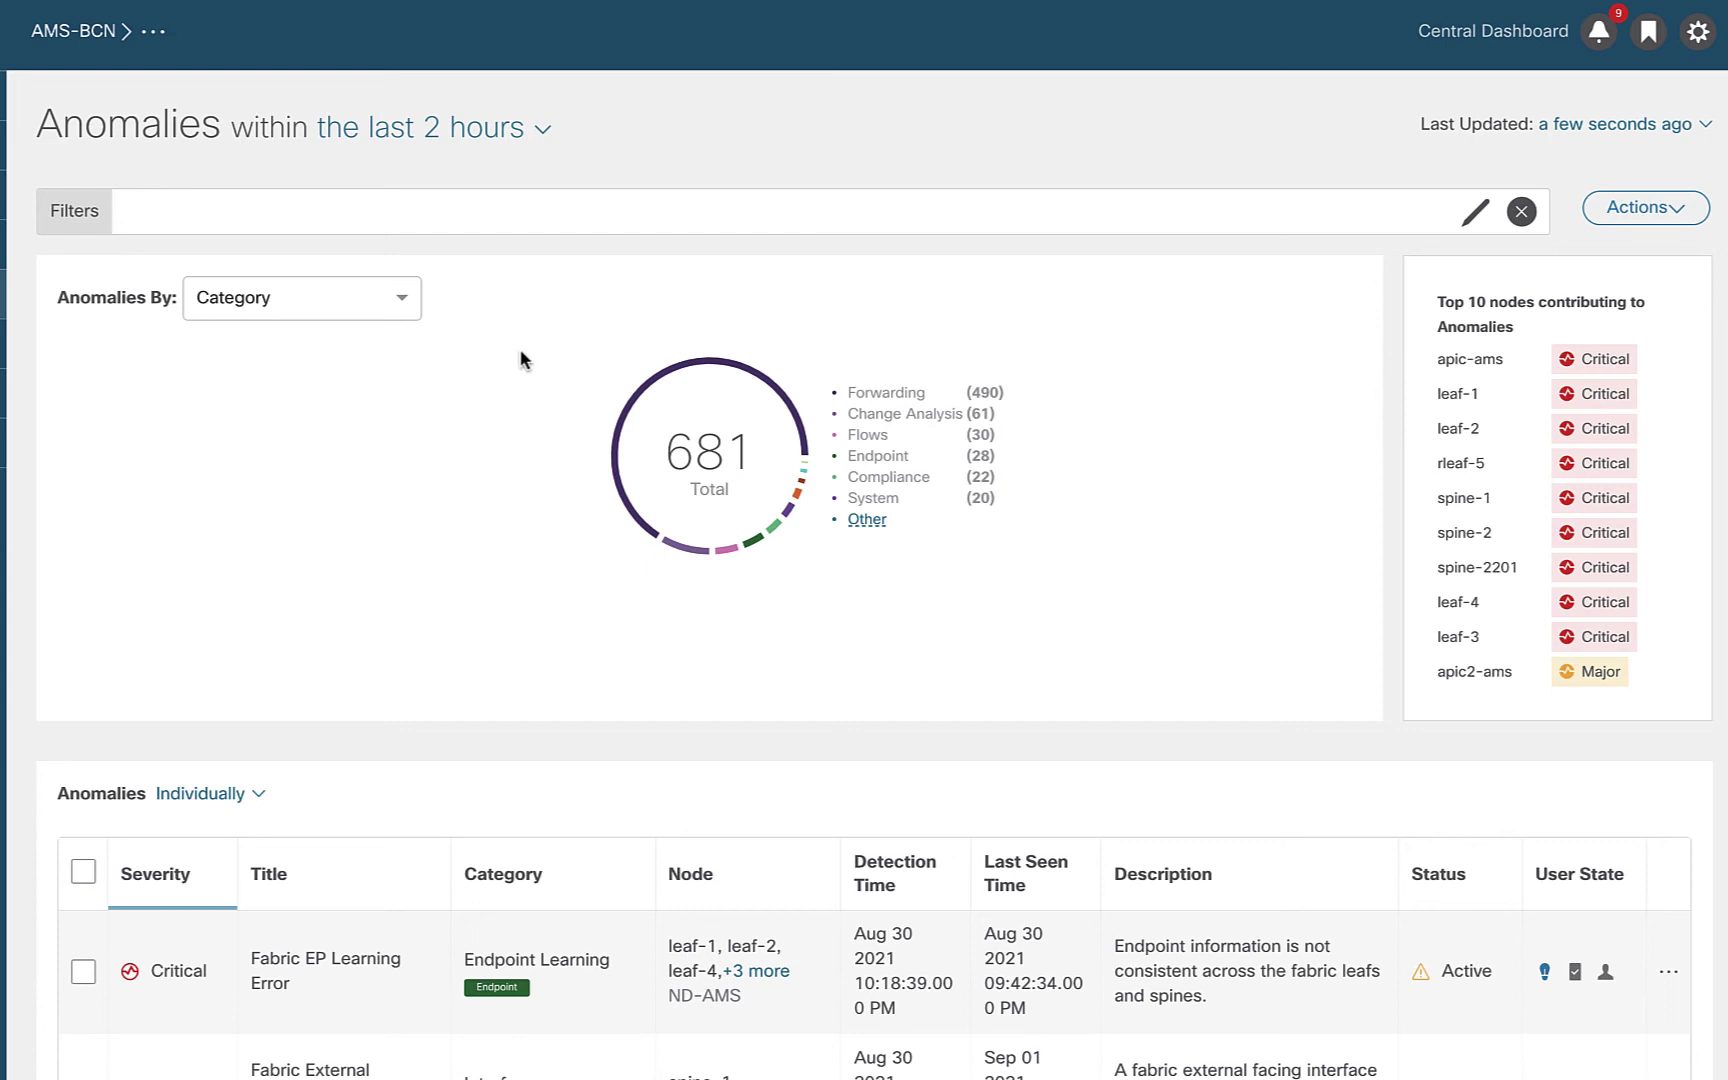
scroll(521, 359, down, 5)
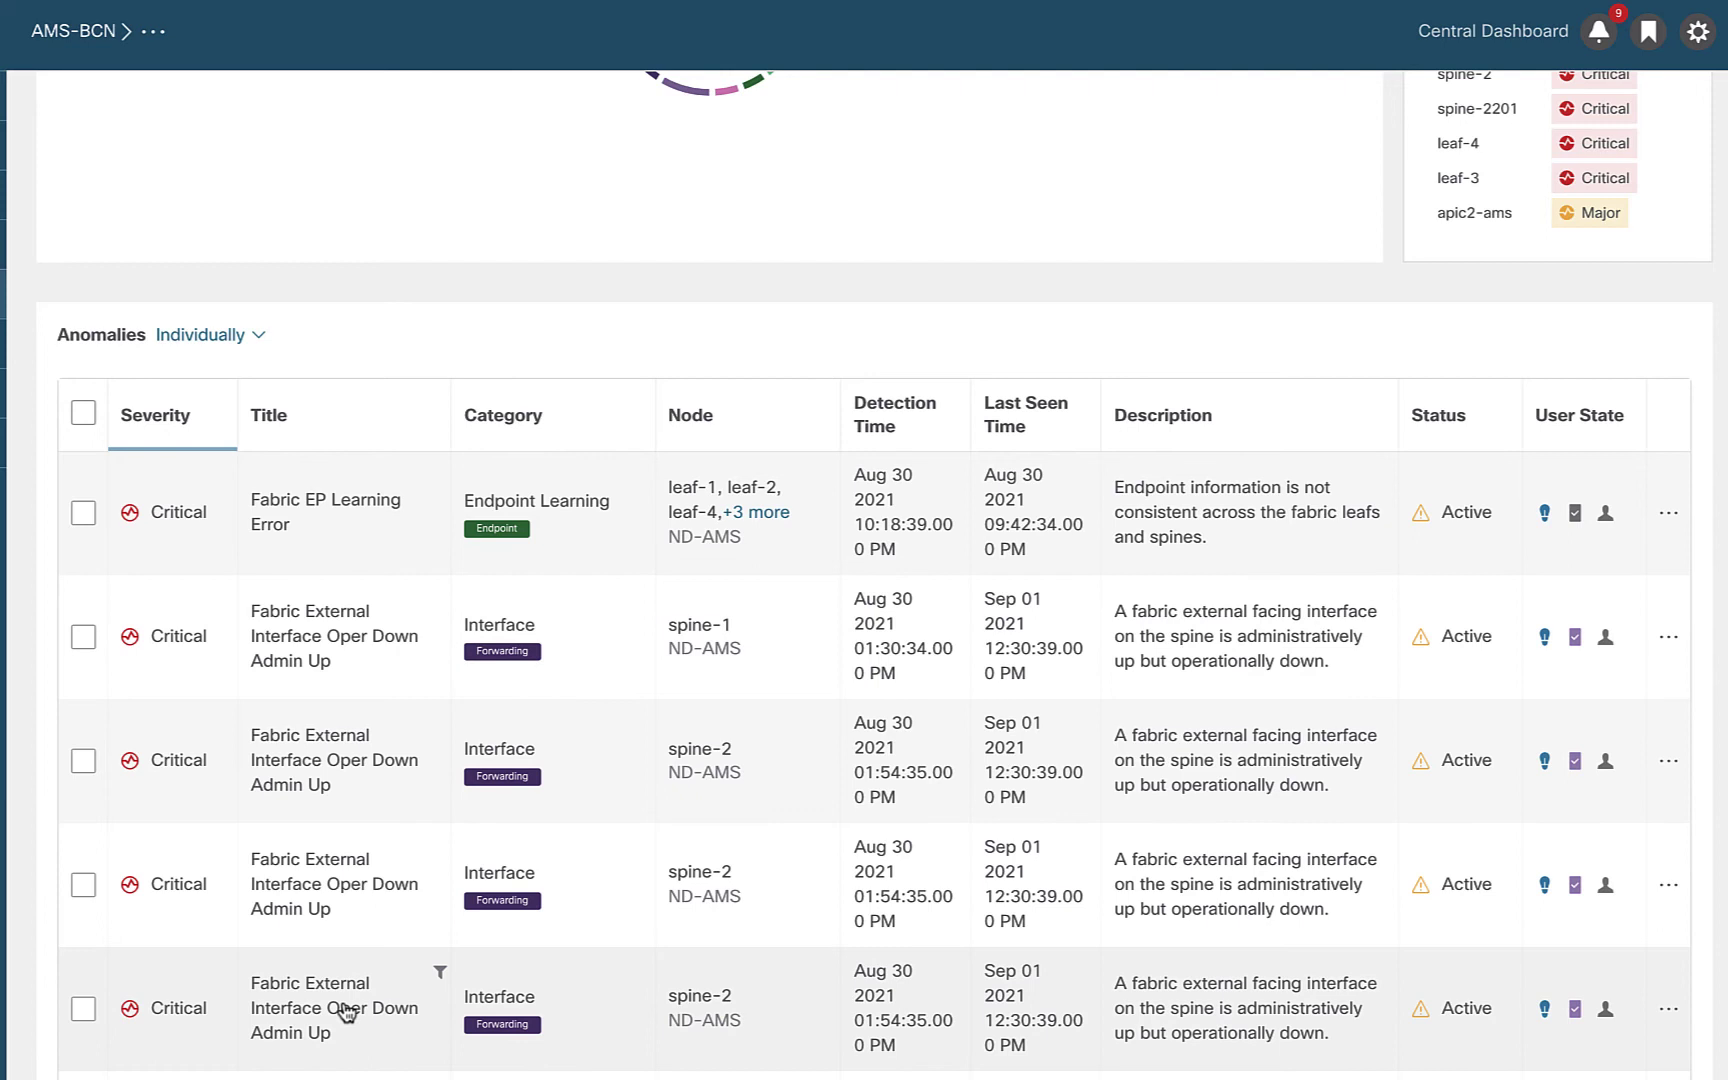
scroll(345, 1012, up, 5)
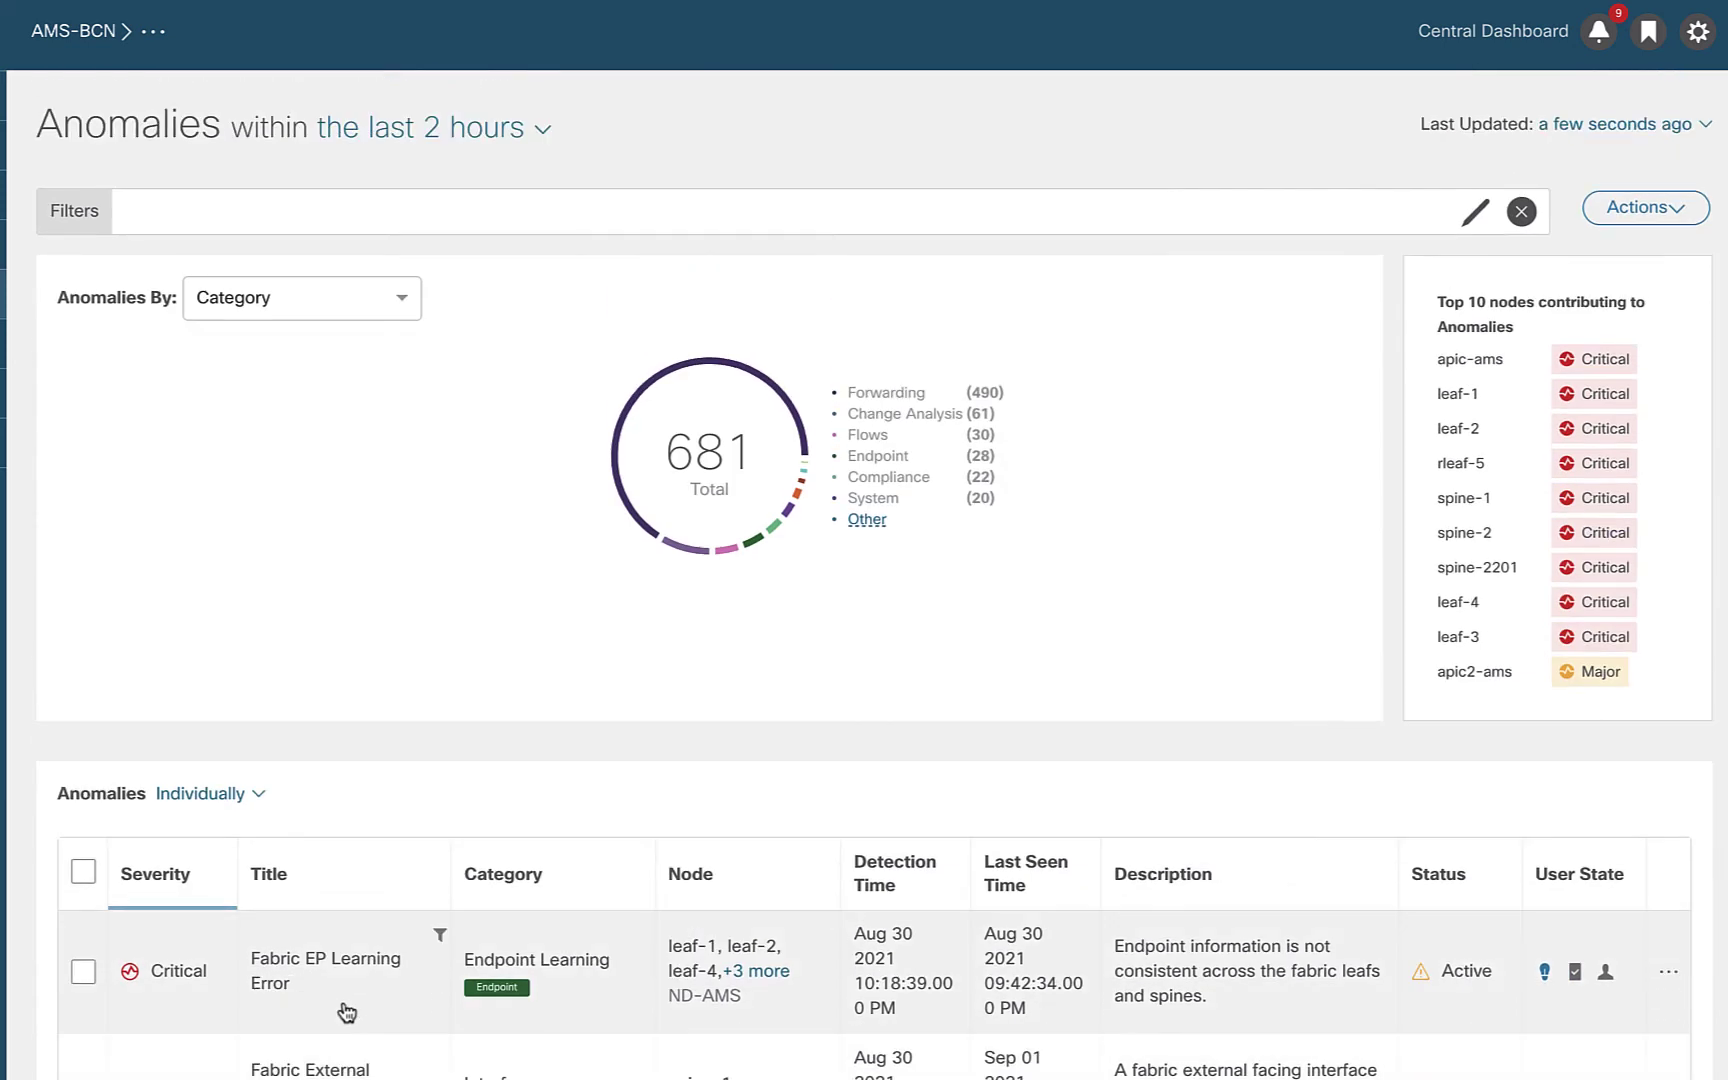
scroll(345, 1012, down, 2)
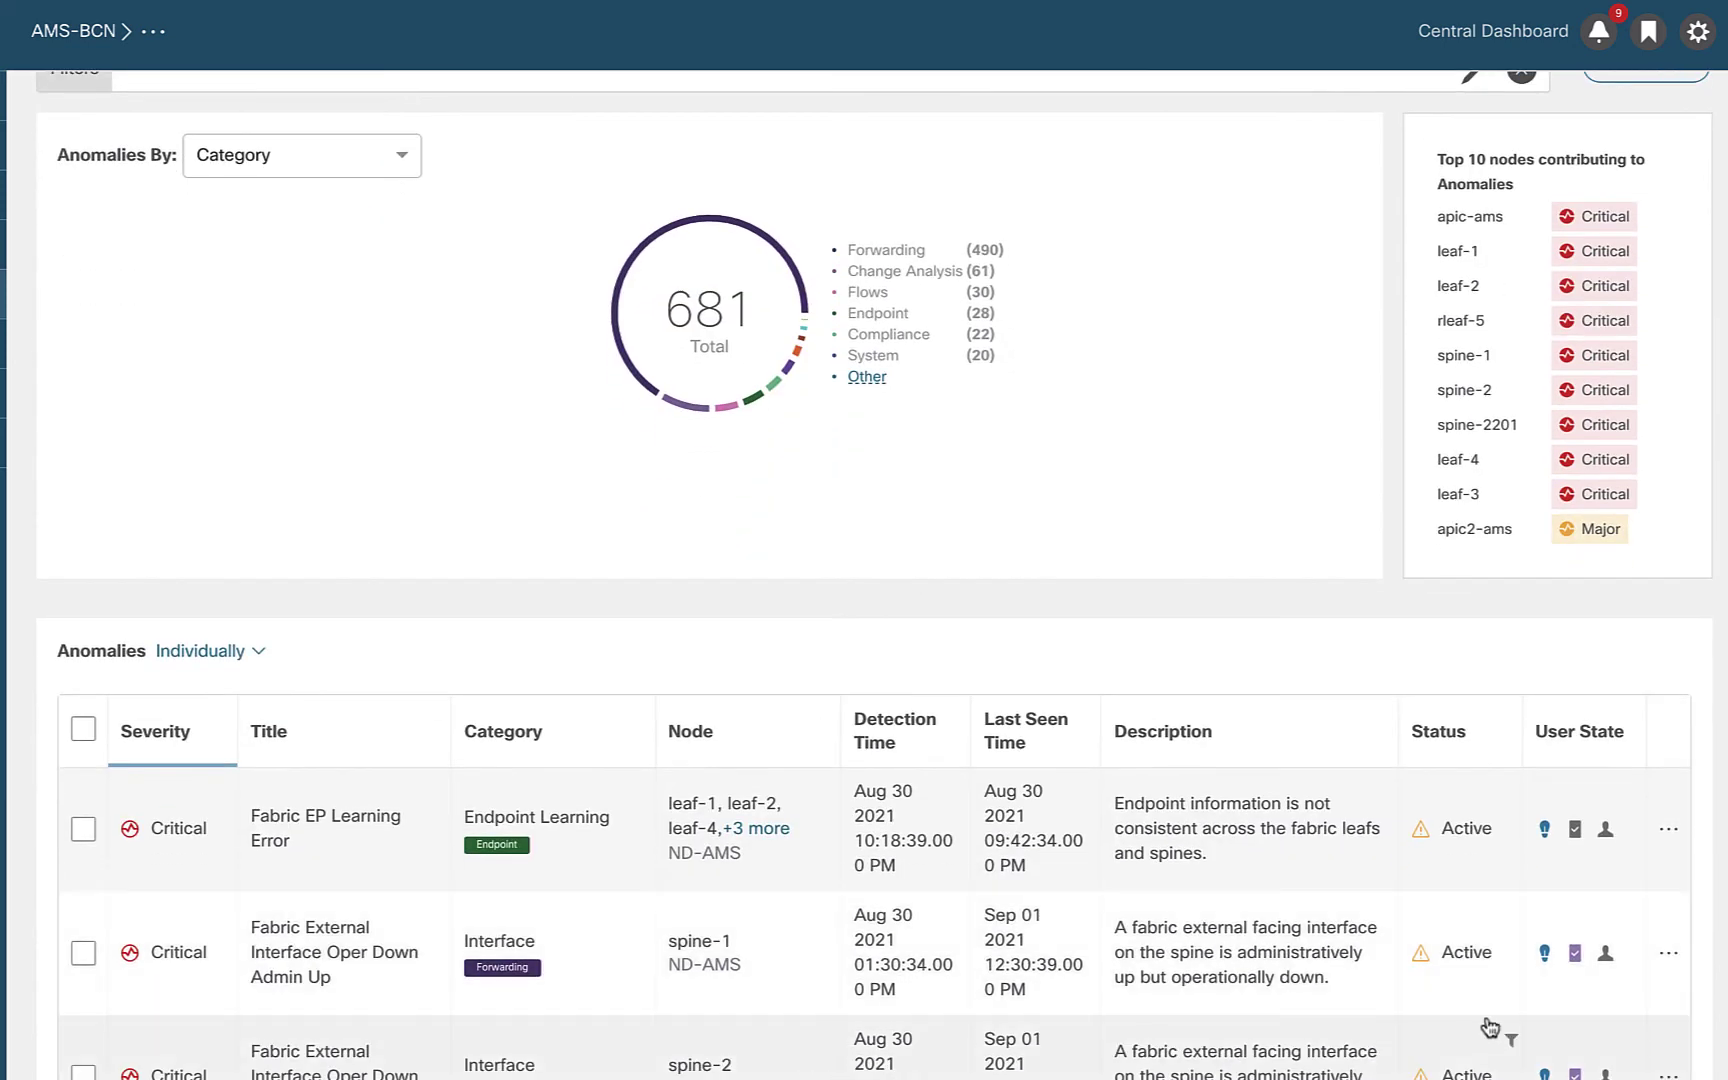
mouse_move(1580, 958)
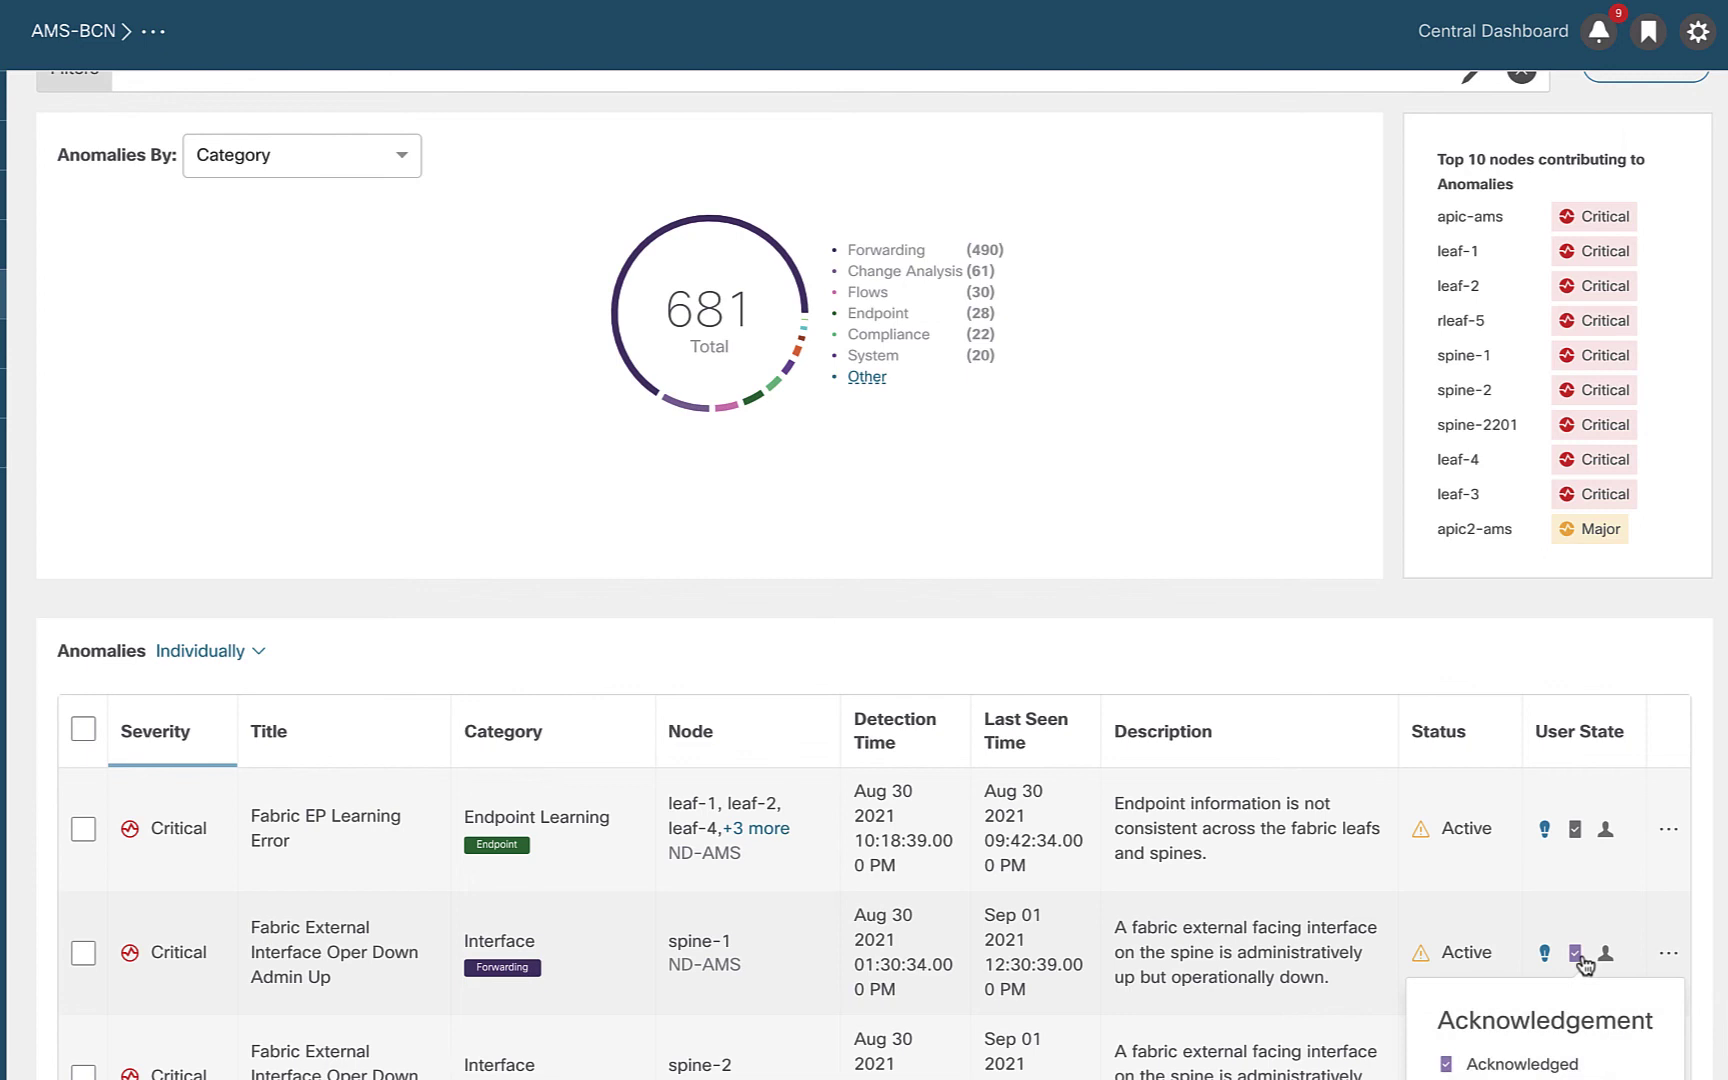
mouse_move(1577, 834)
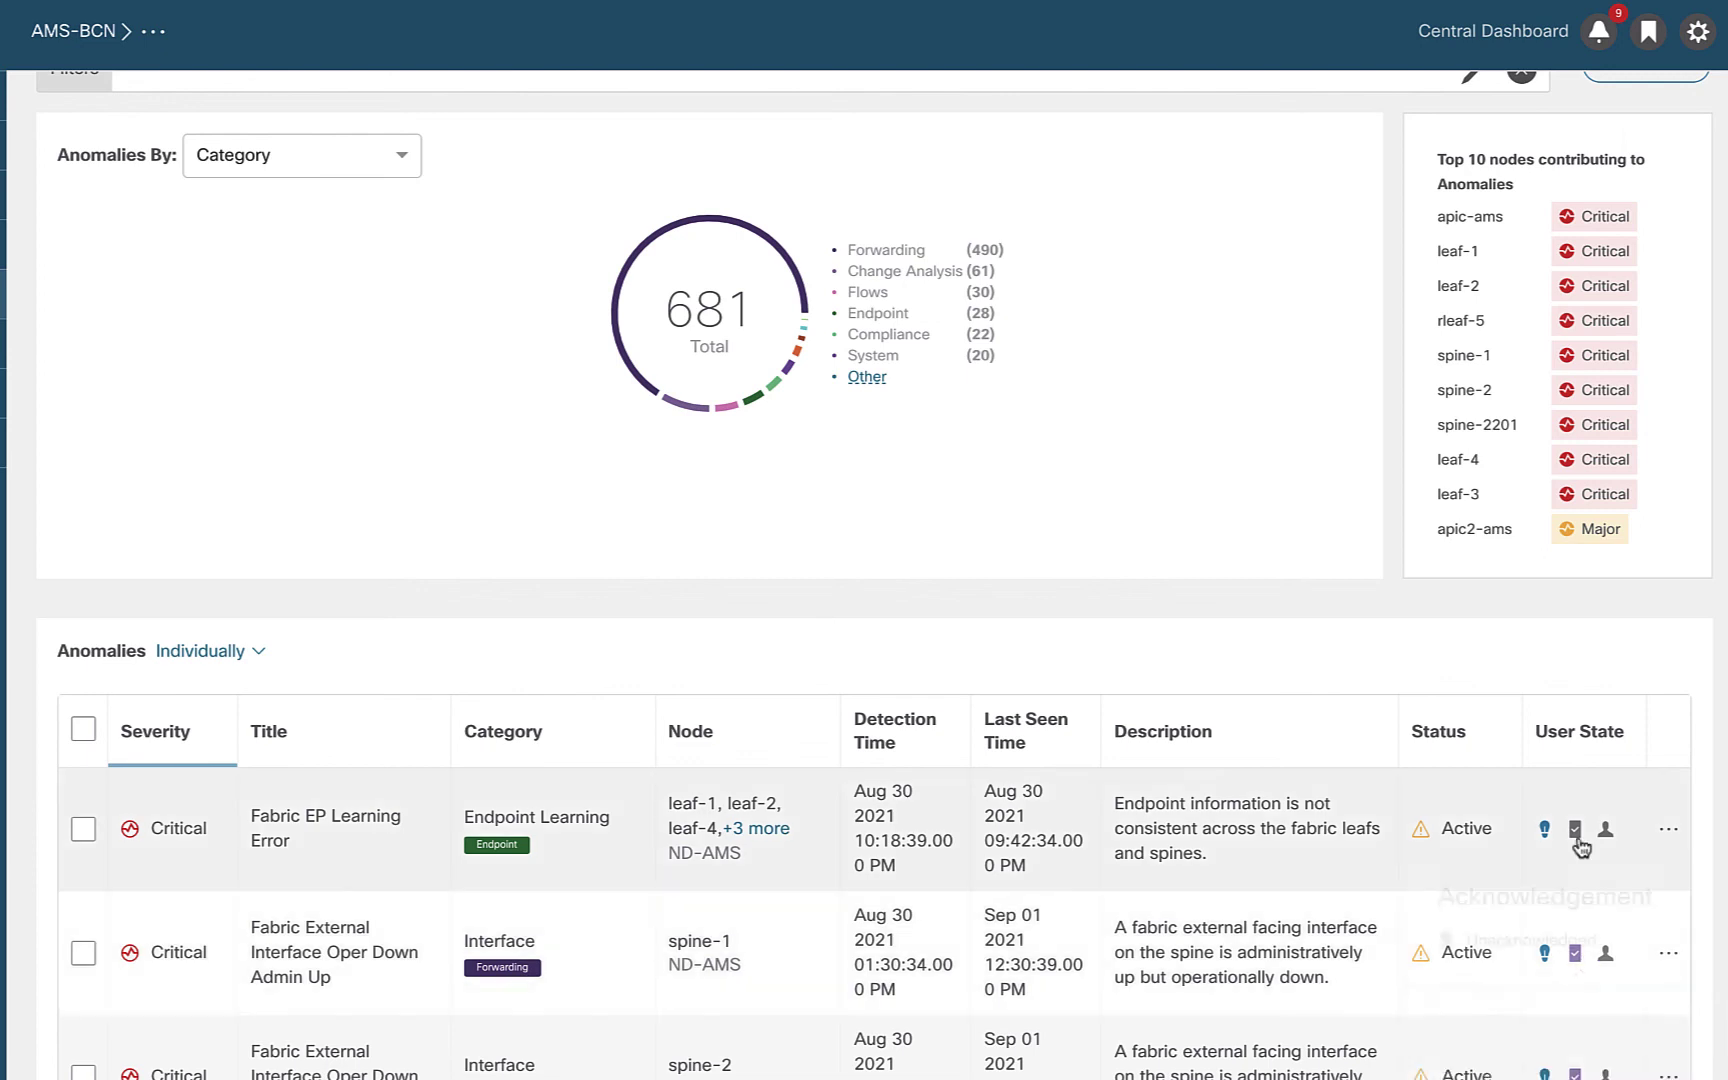
scroll(540, 413, up, 2)
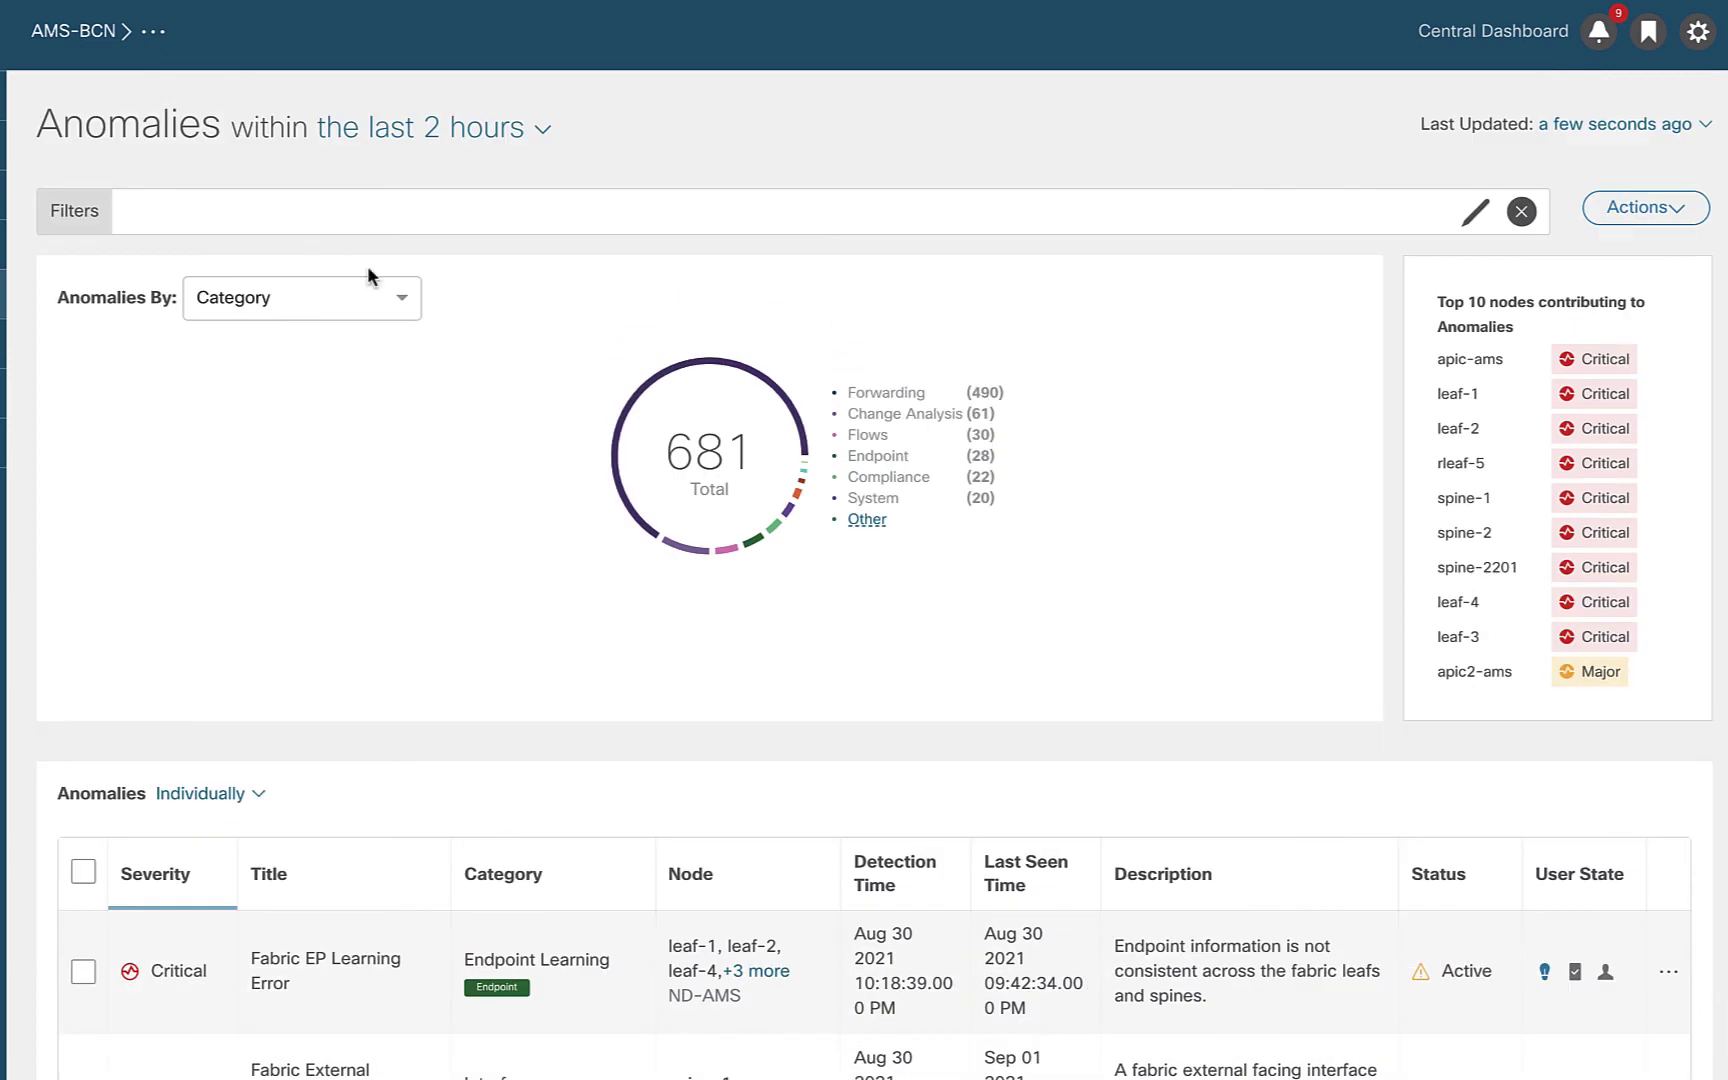
click(255, 212)
scroll(250, 300, down, 5)
scroll(250, 300, up, 5)
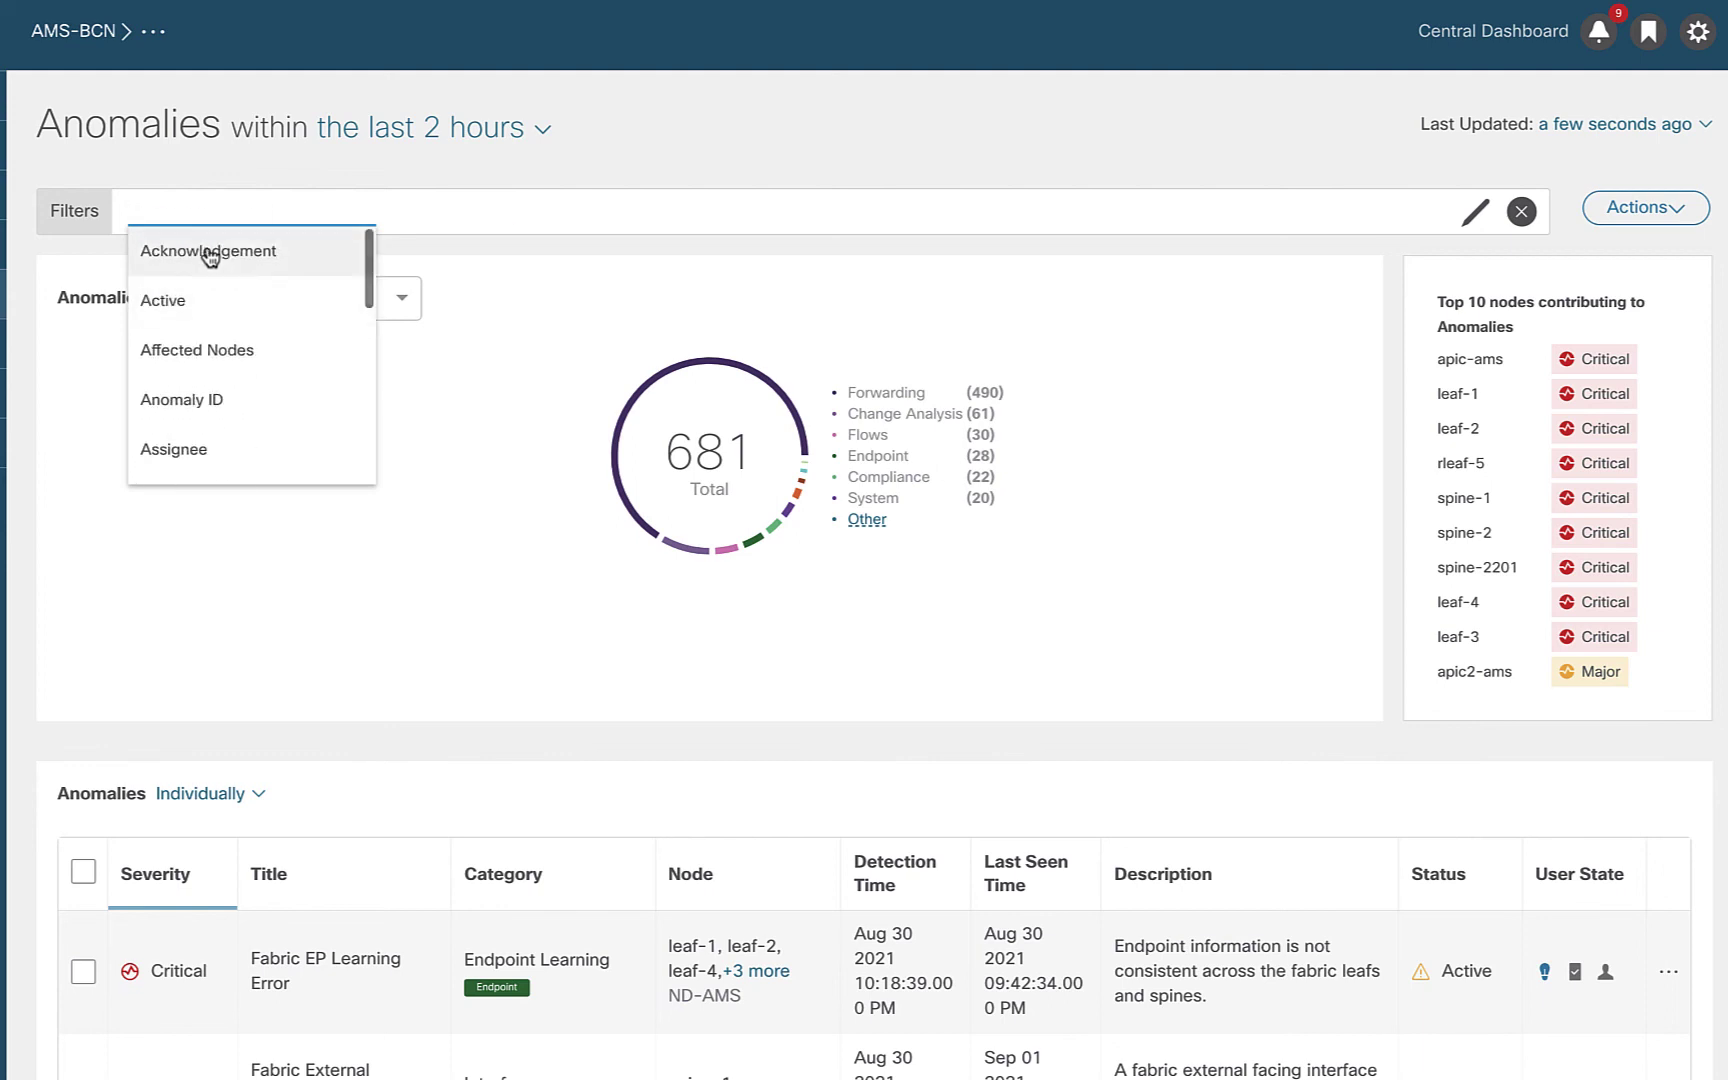
click(209, 256)
click(318, 264)
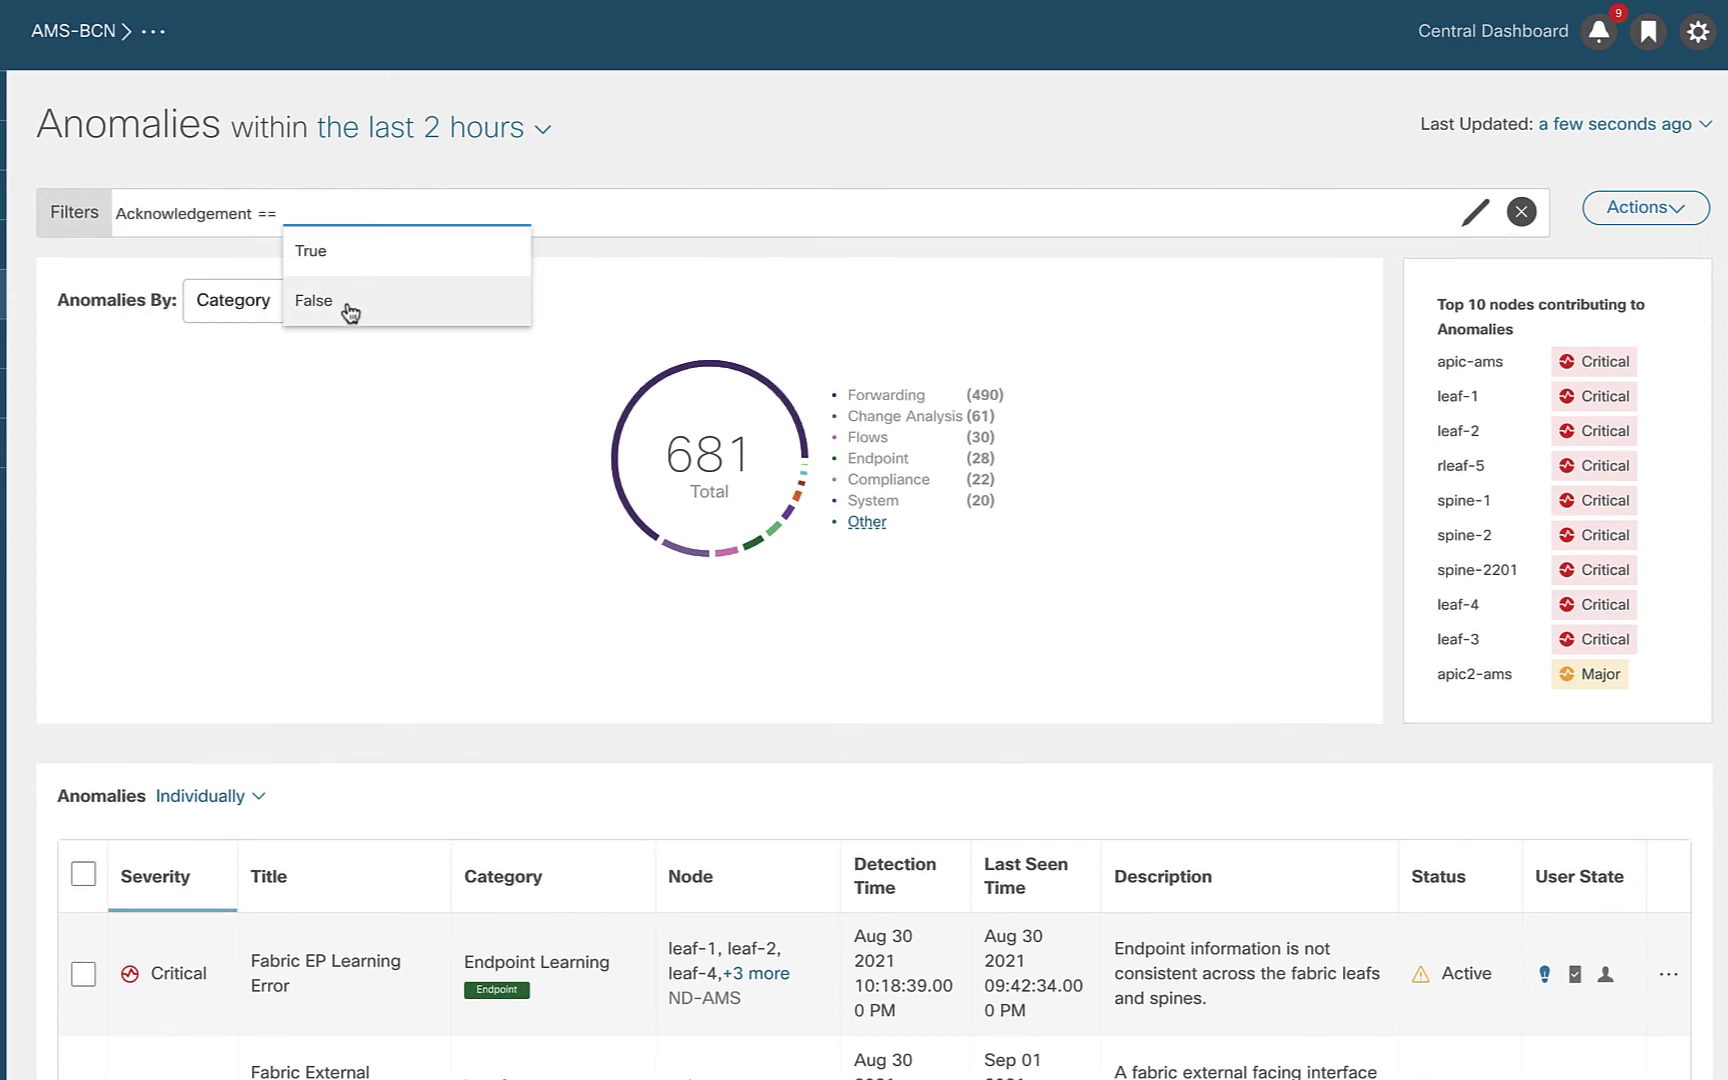
click(342, 302)
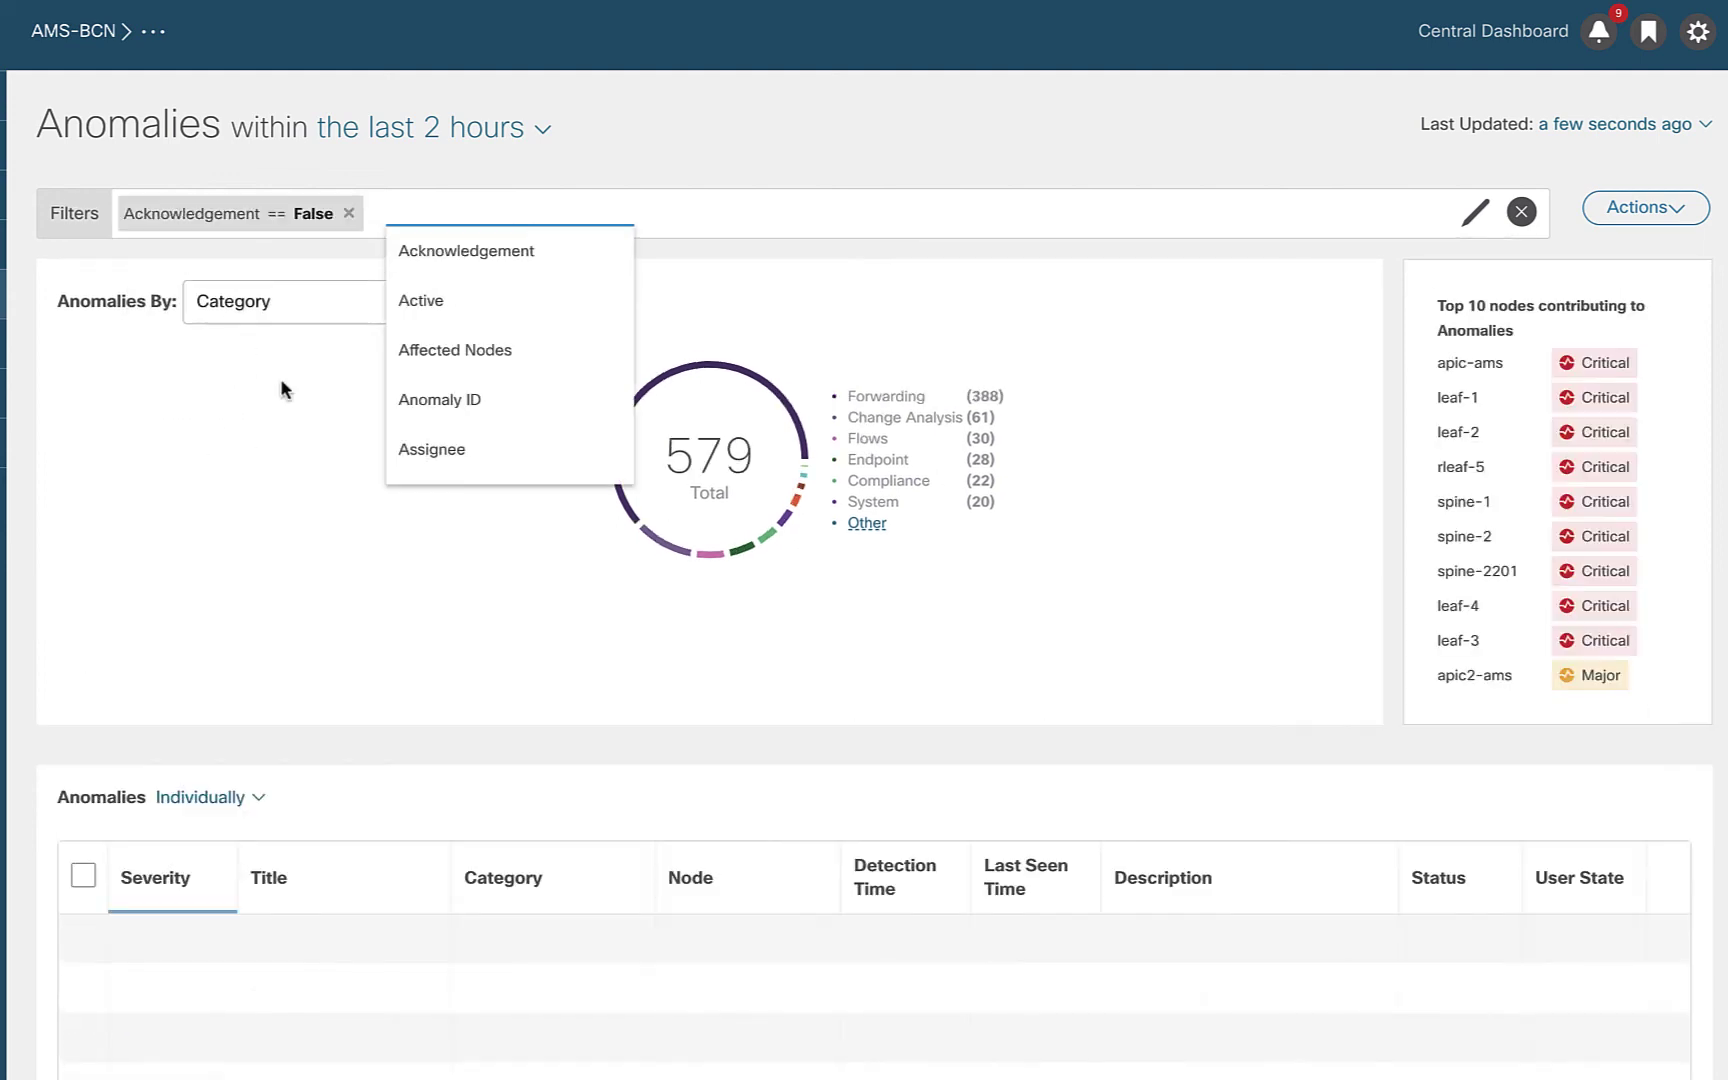
click(190, 483)
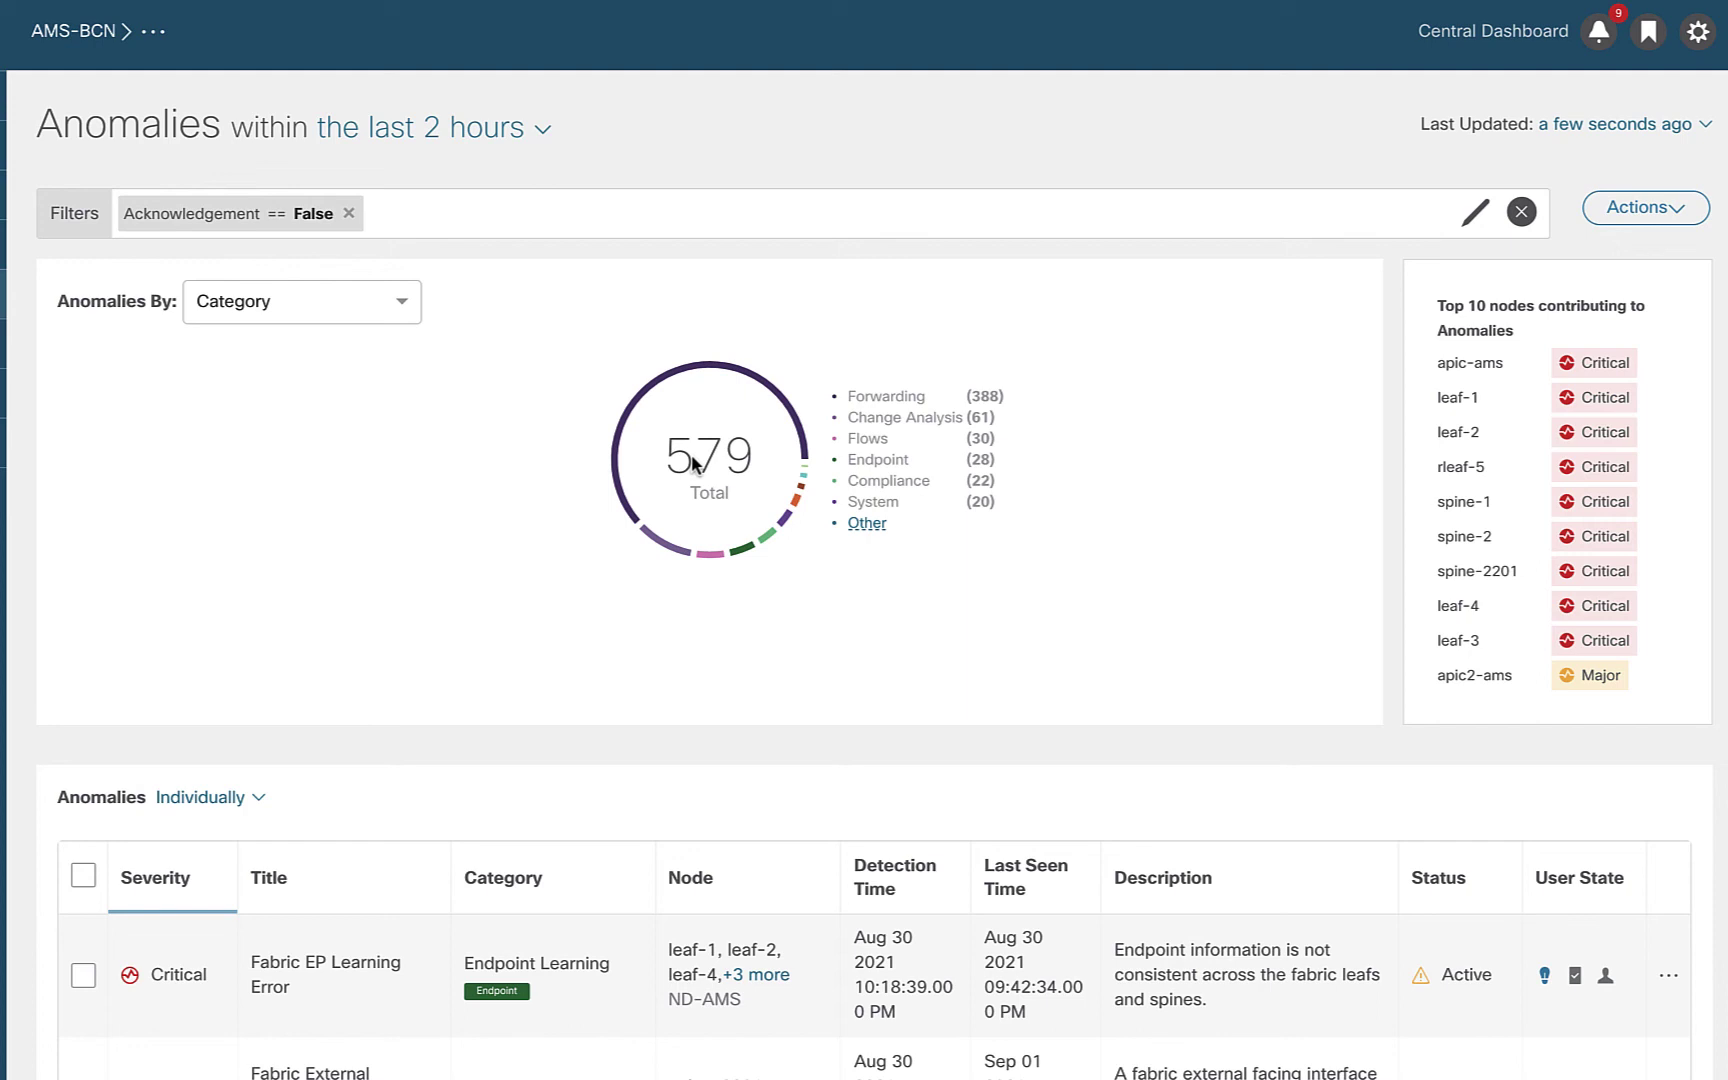
click(462, 221)
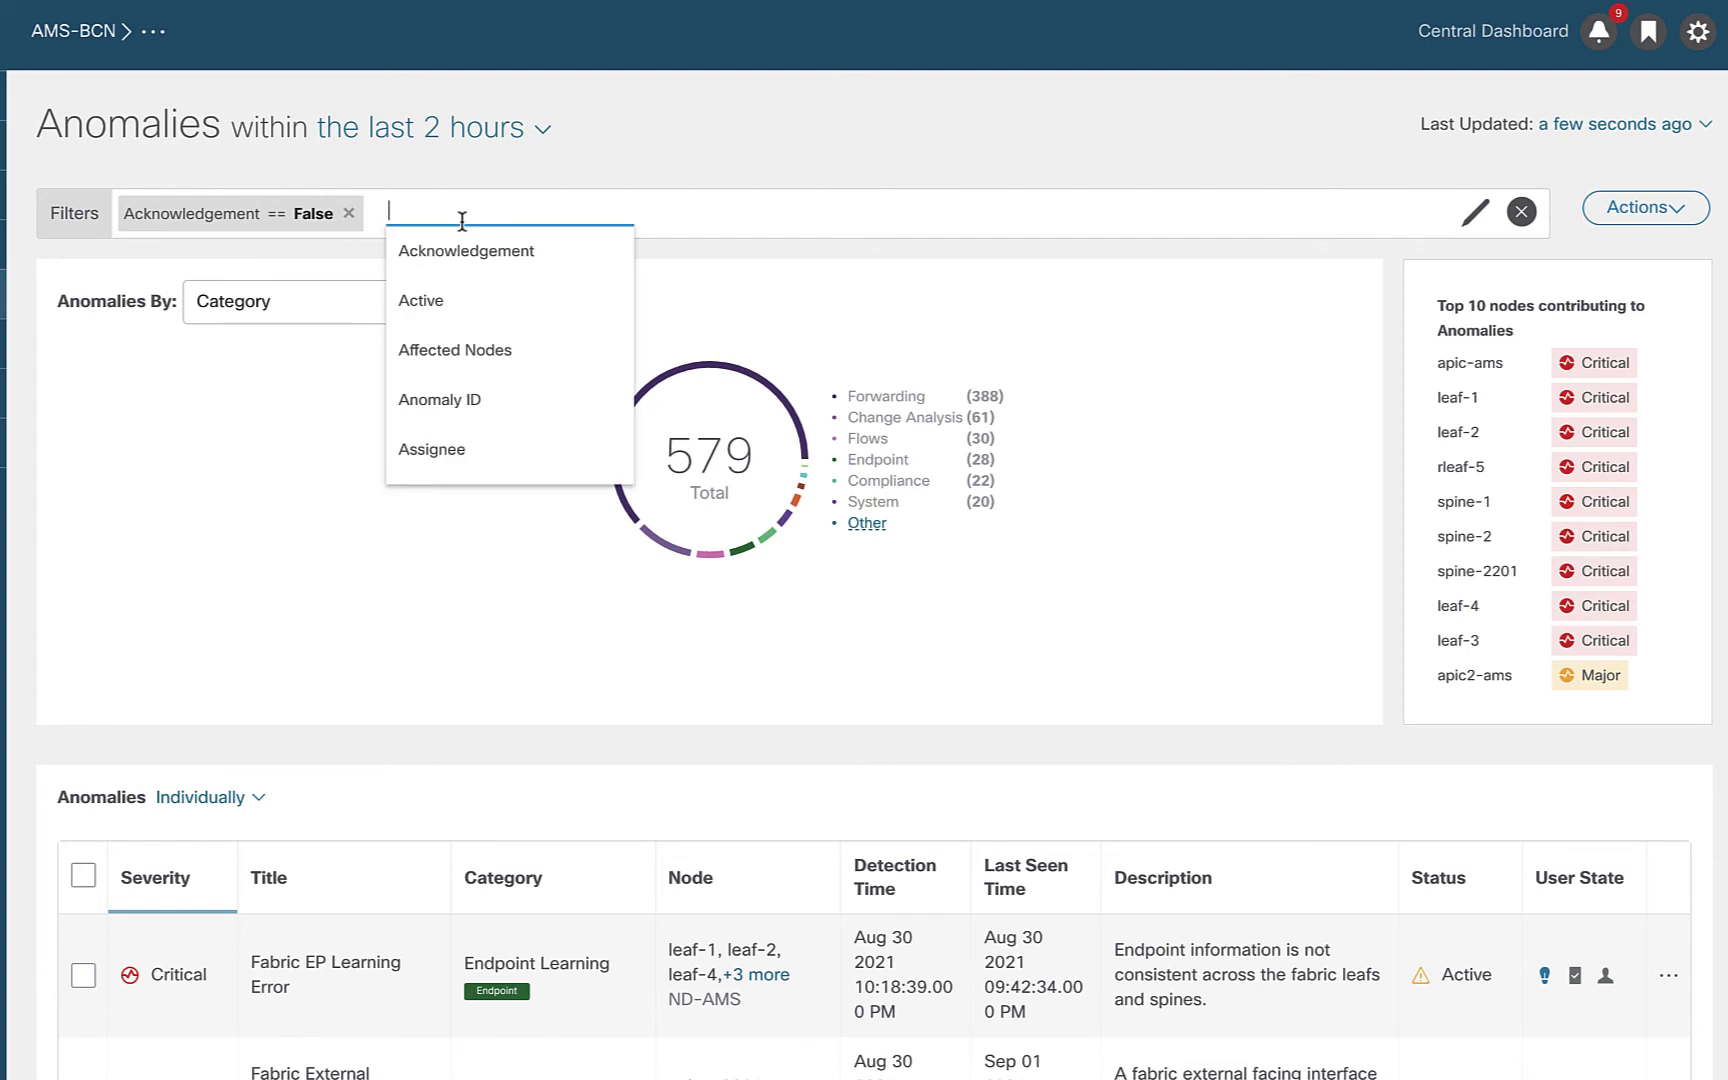
scroll(508, 360, down, 1)
scroll(516, 363, down, 2)
scroll(516, 363, down, 4)
scroll(516, 363, down, 2)
click(485, 351)
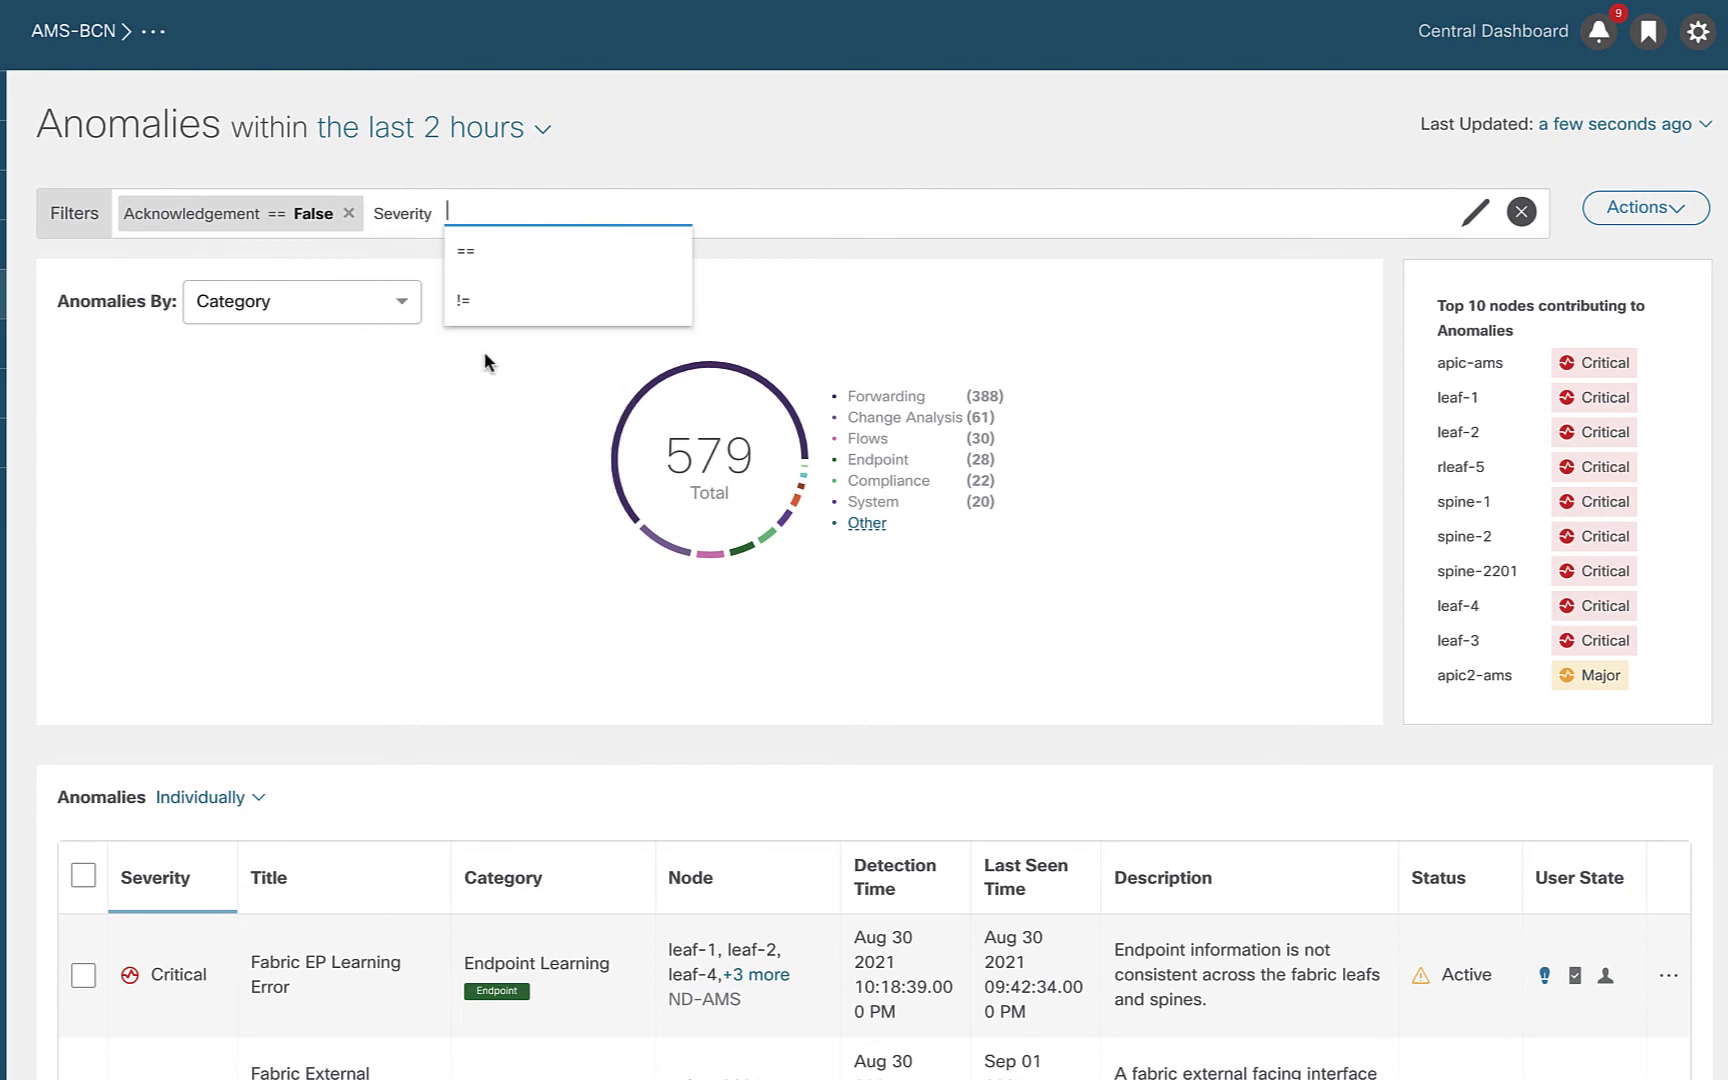
click(486, 249)
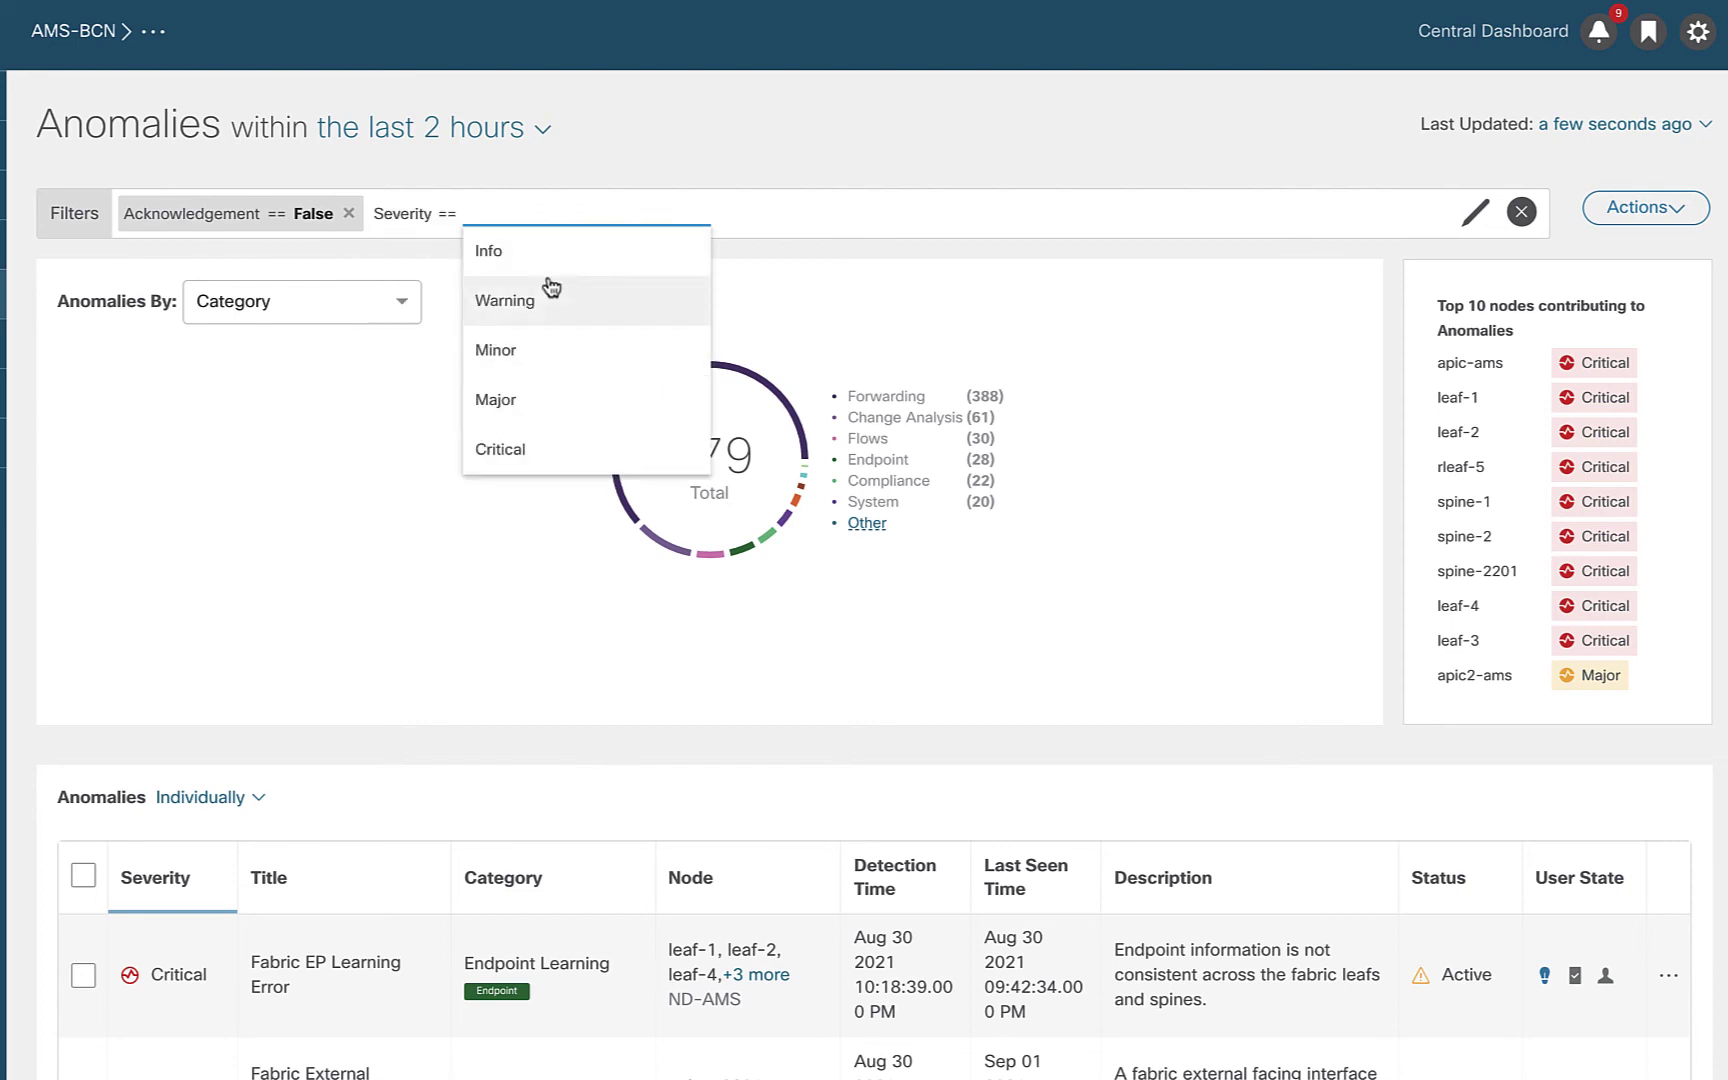
click(536, 449)
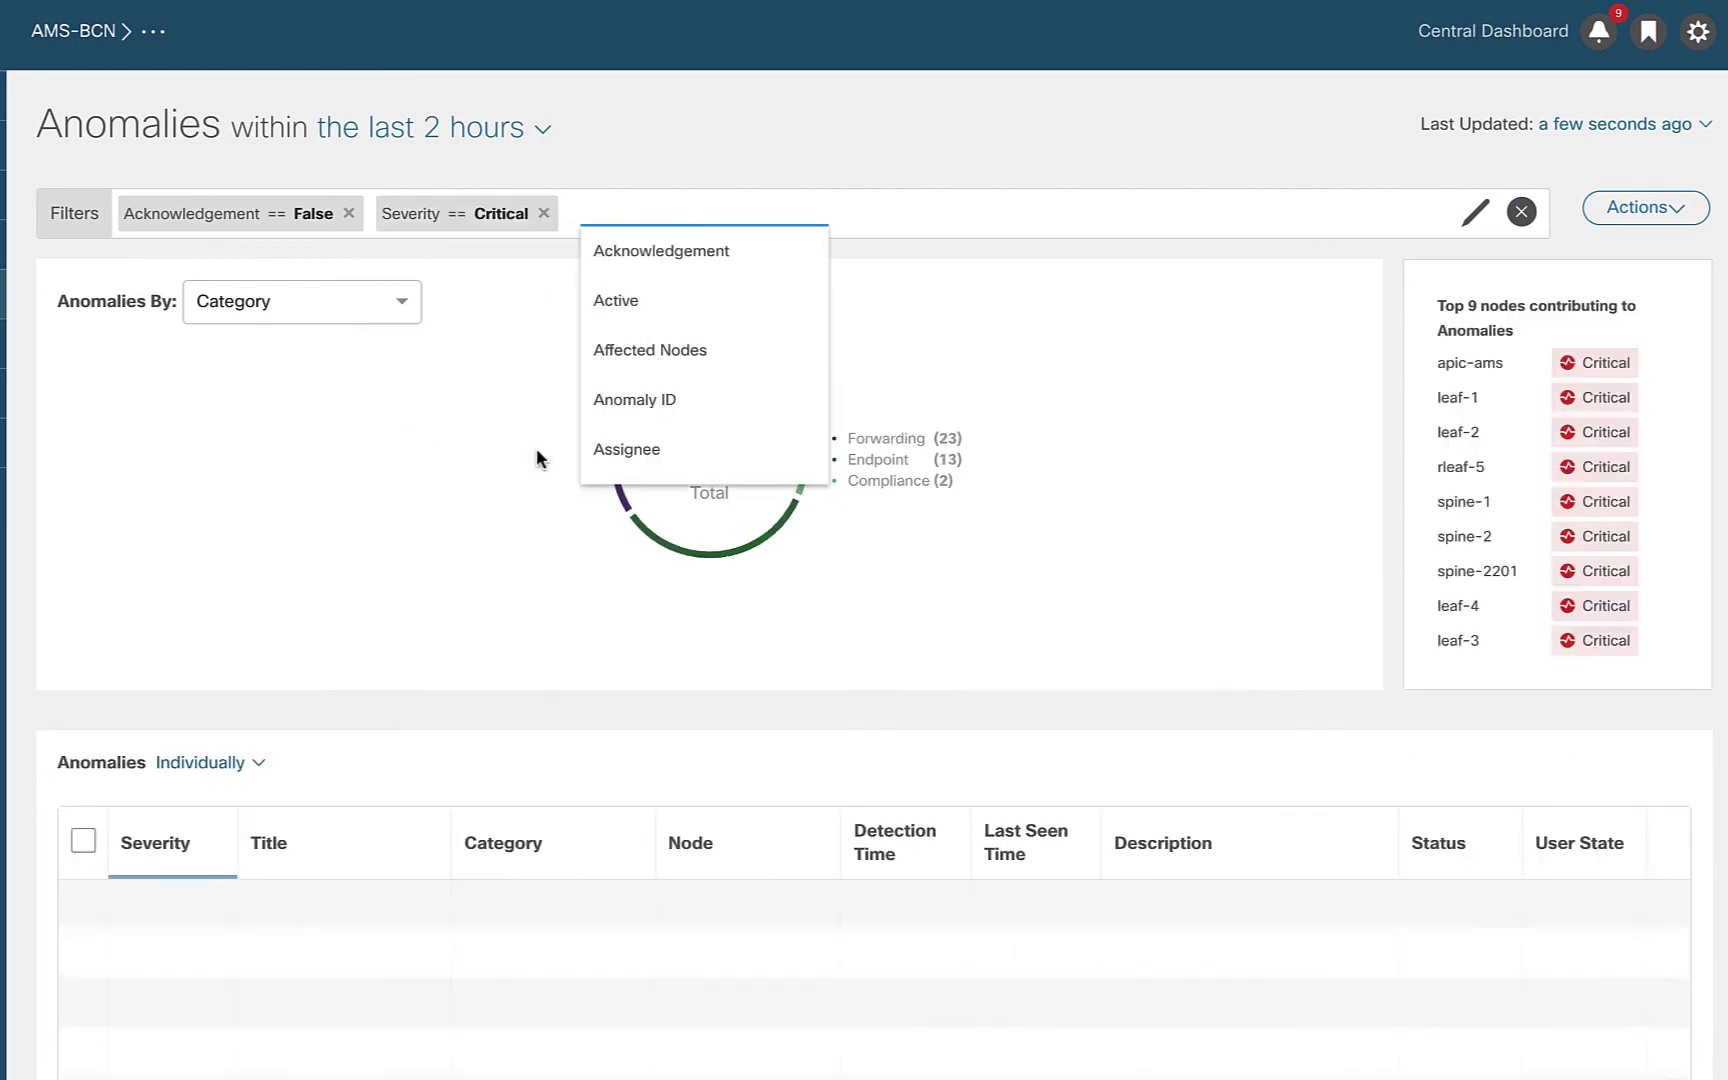
click(358, 540)
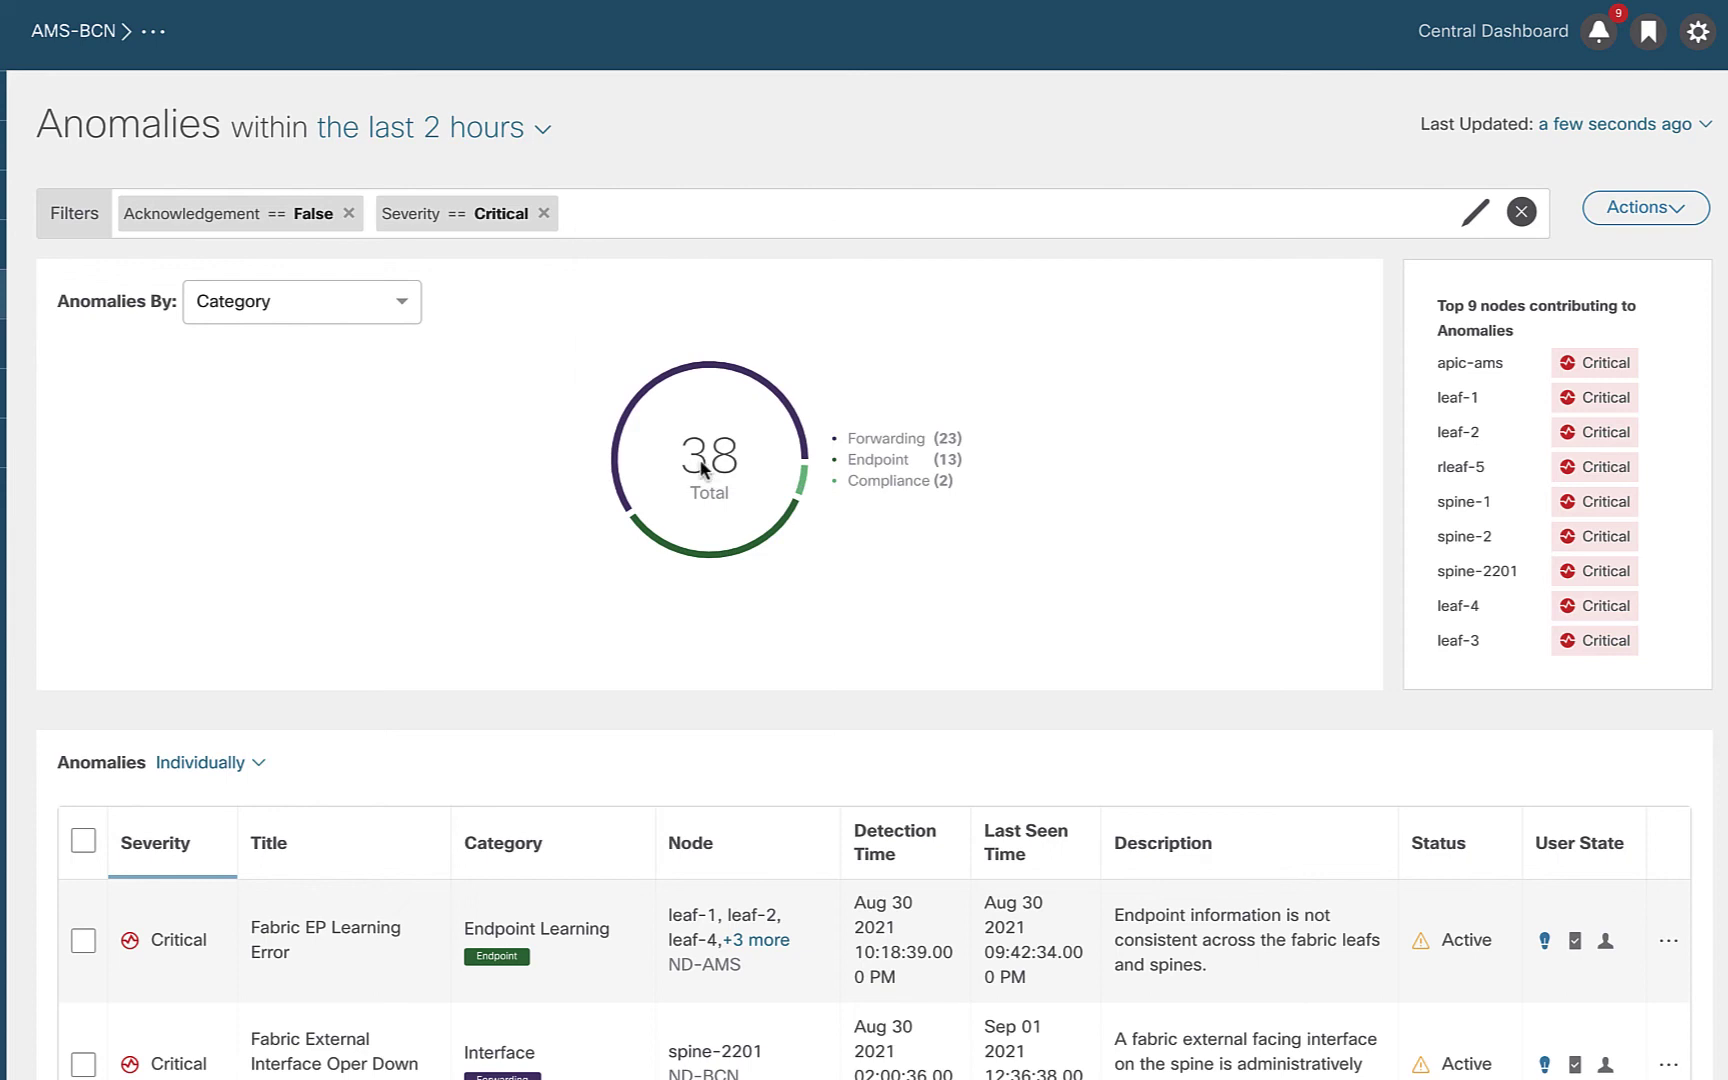
scroll(818, 991, down, 3)
scroll(818, 991, down, 3)
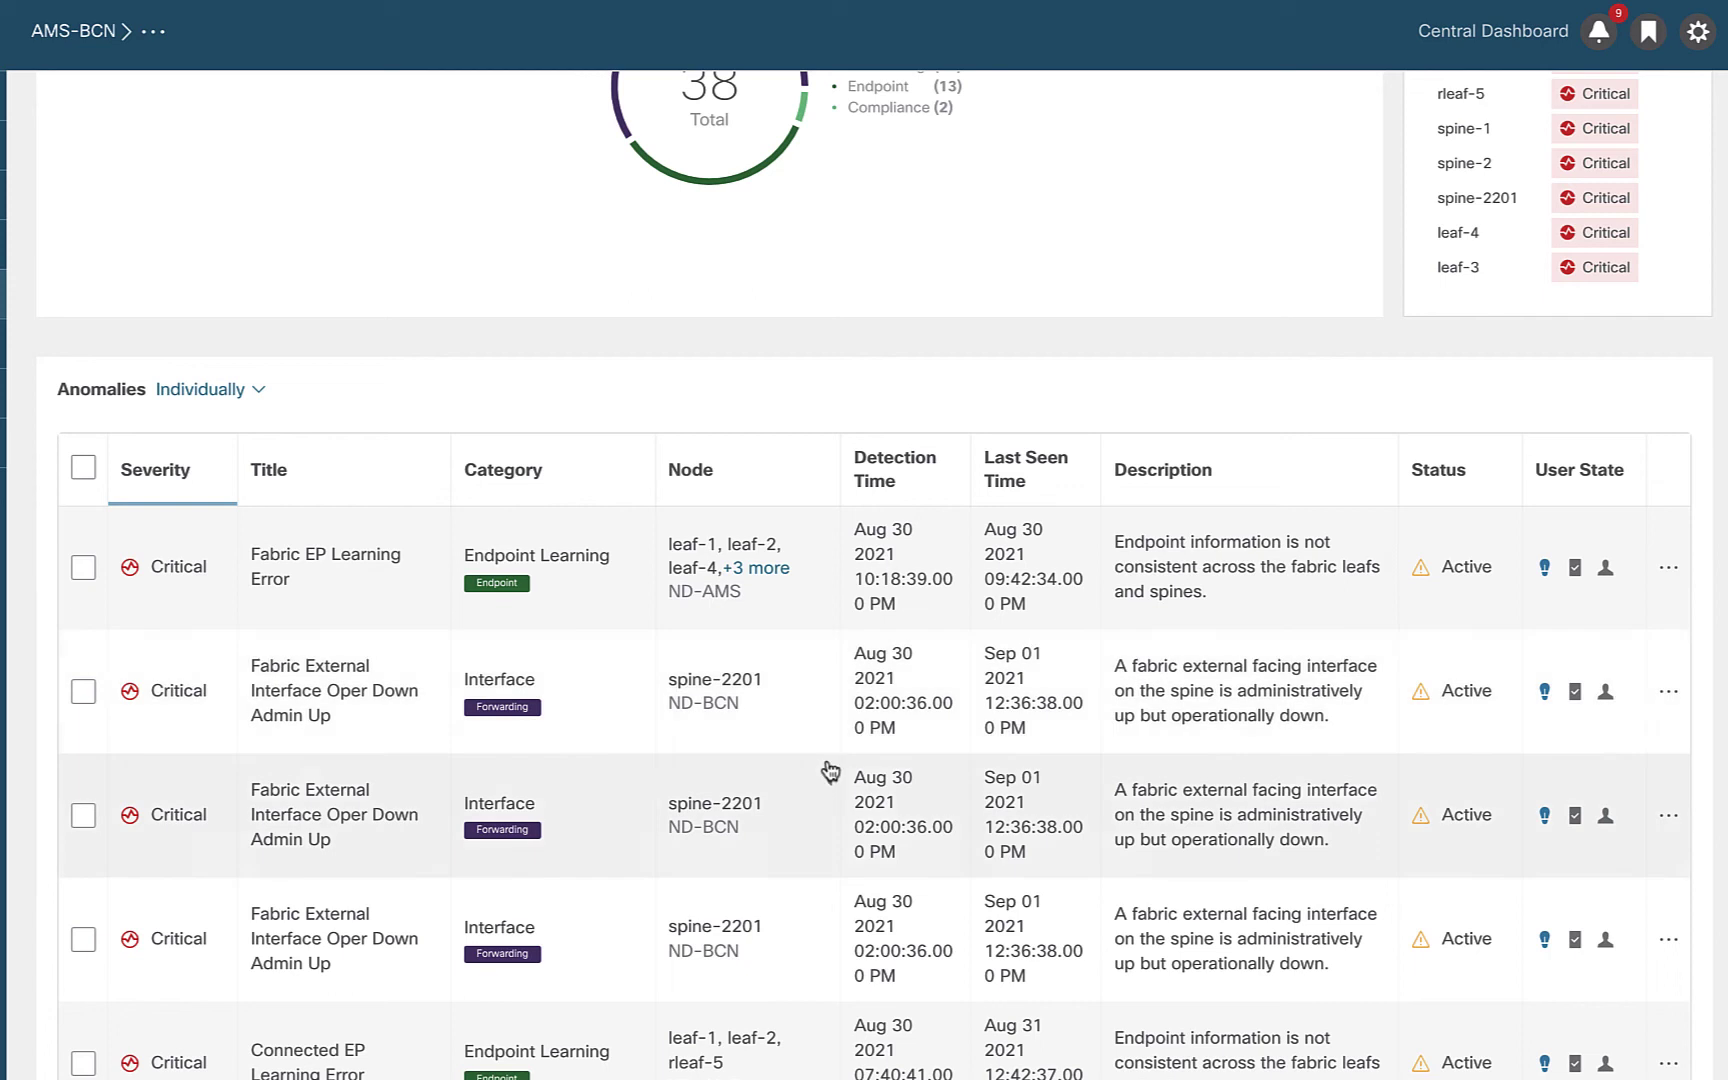
scroll(810, 760, down, 2)
scroll(810, 760, down, 3)
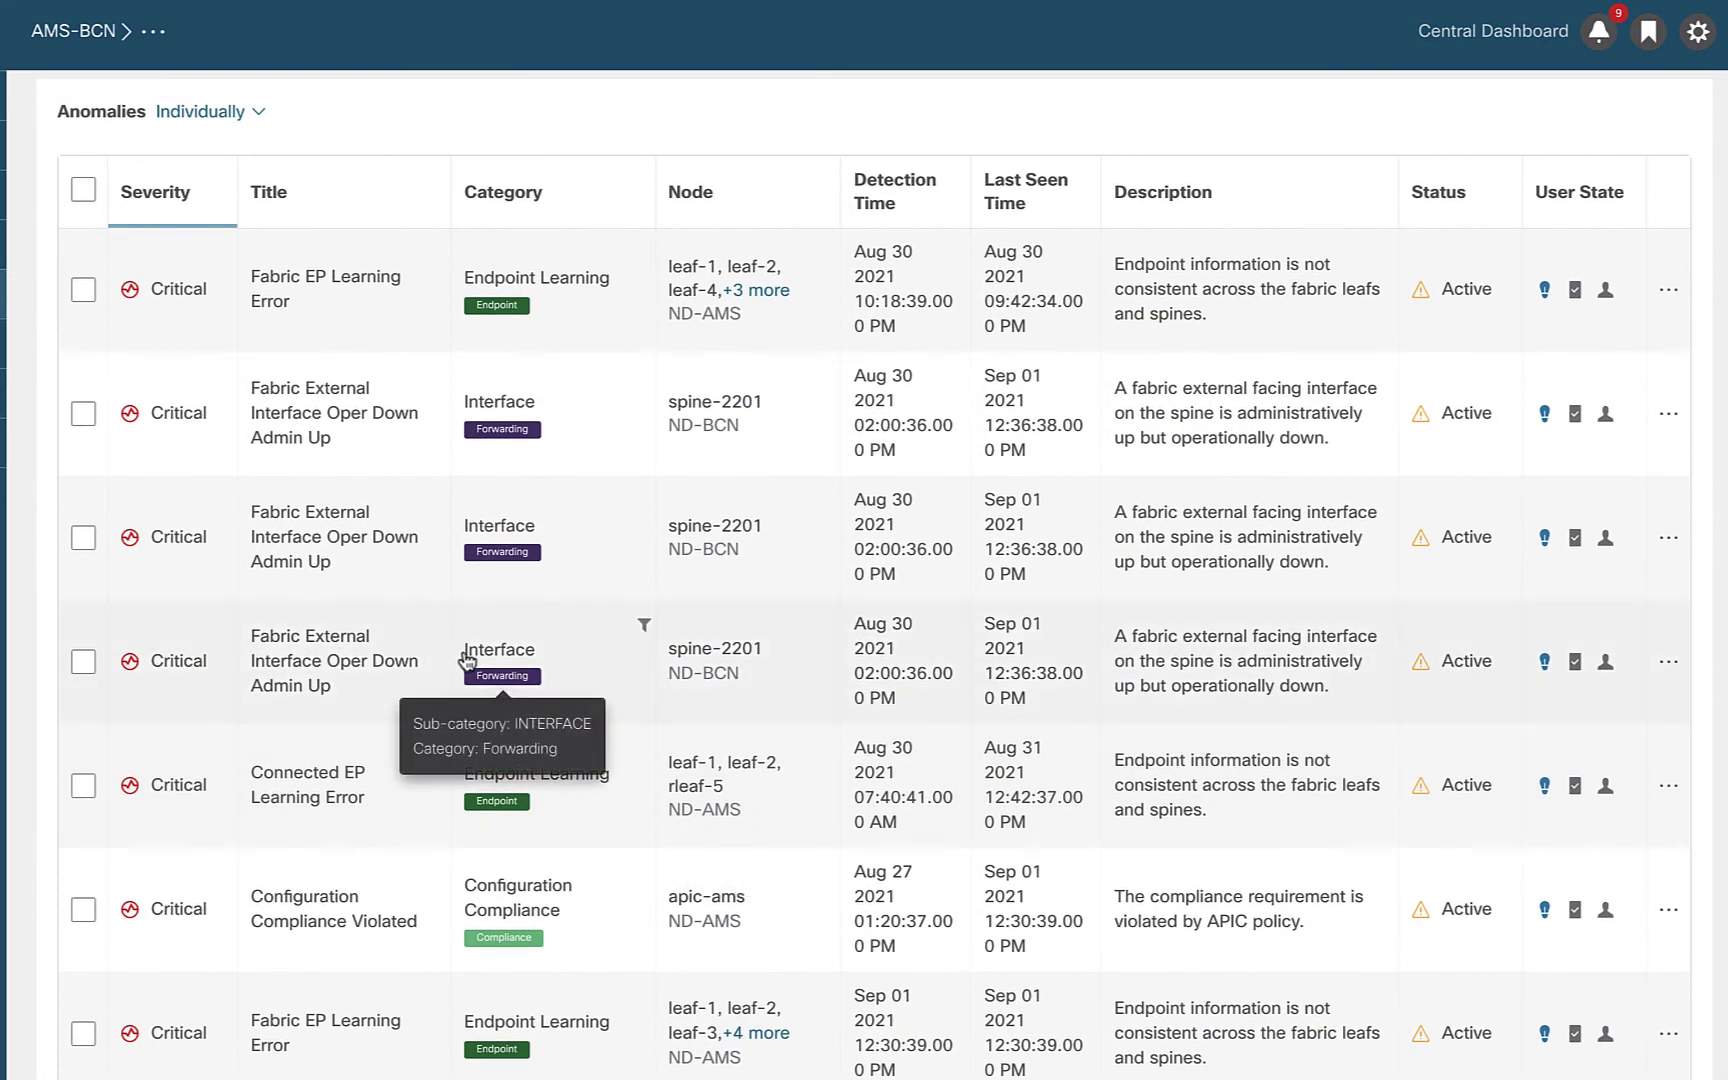
Step: Add a Category != Forwarding filter, leaving 13 Endpoint and 2 Compliance anomalies
scroll(501, 560, up, 10)
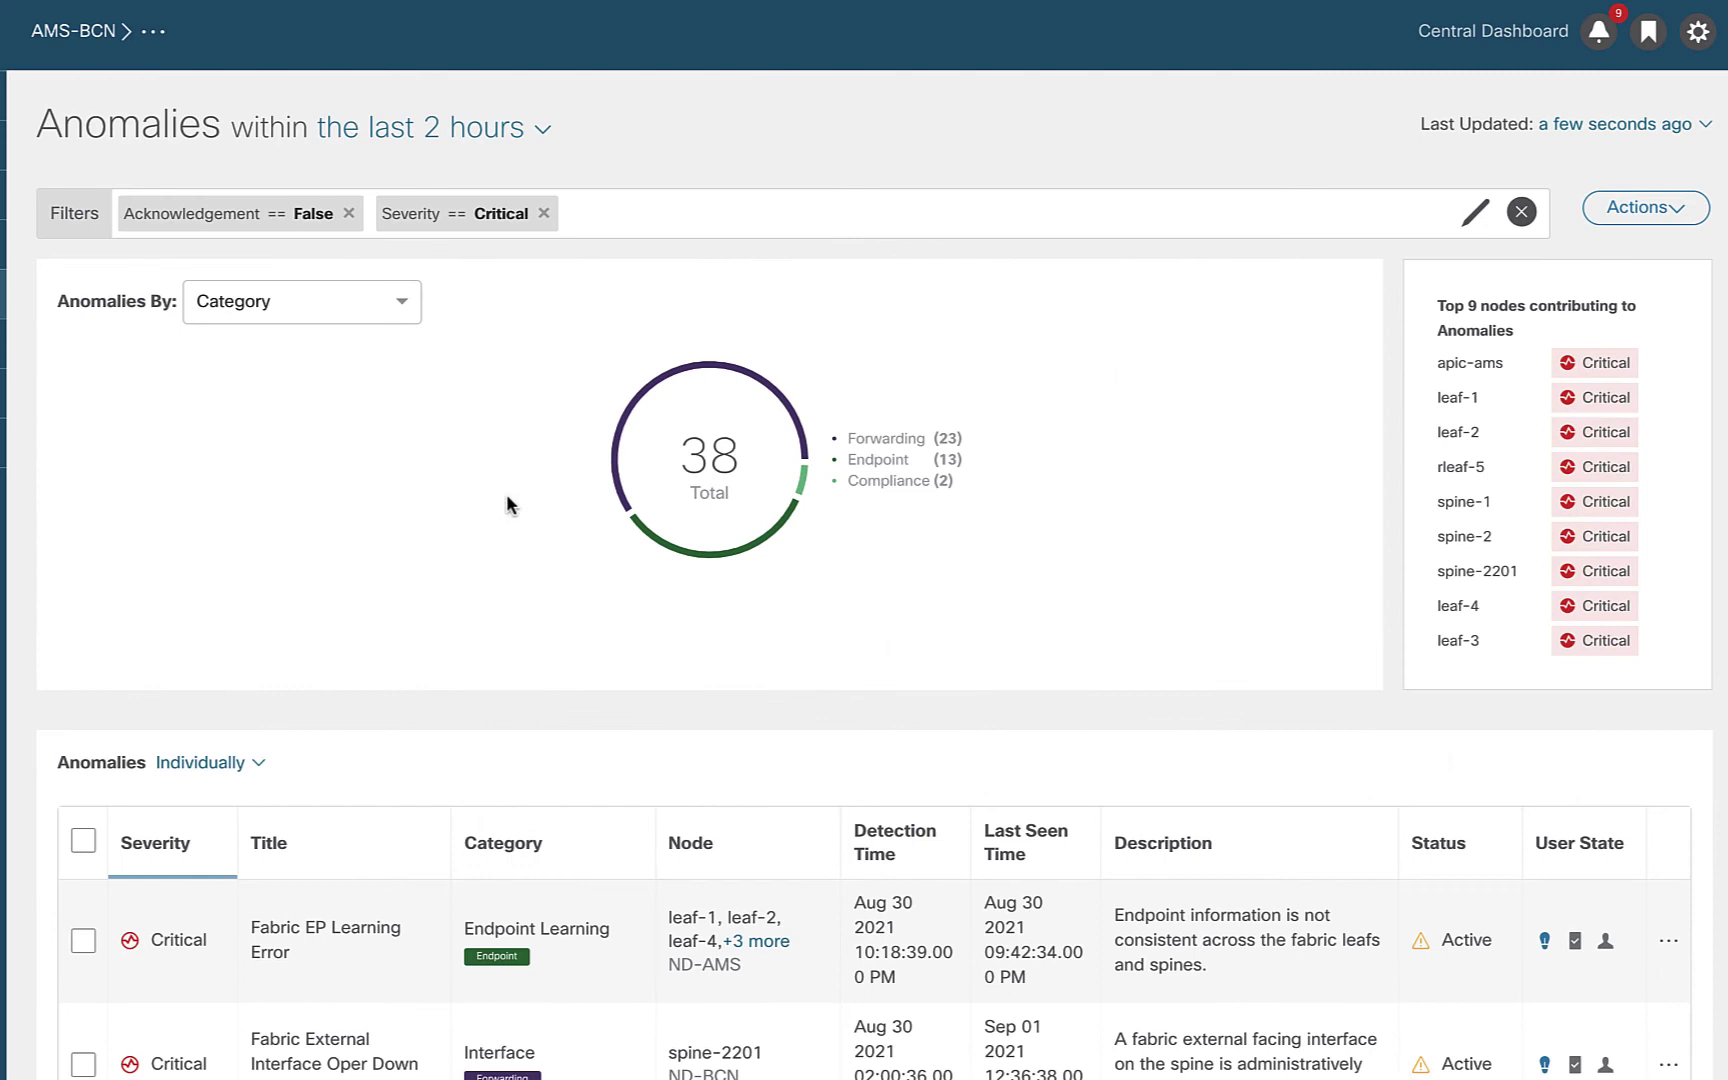
click(606, 212)
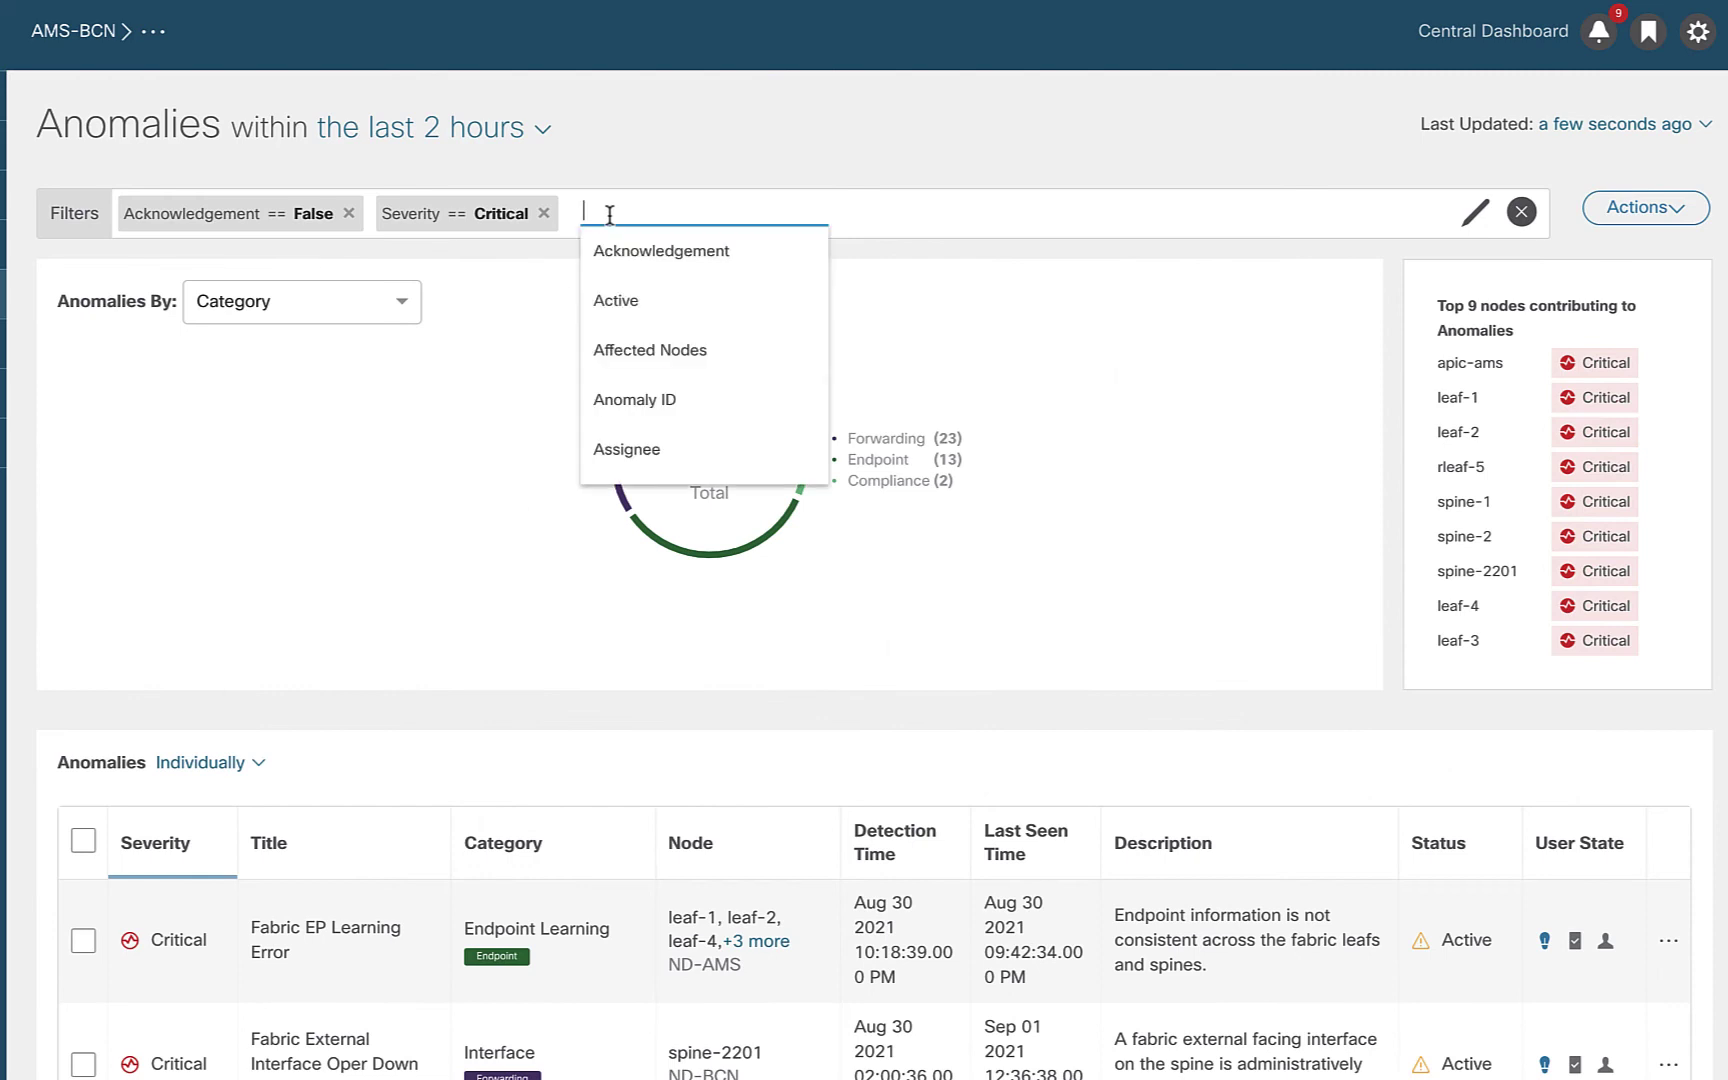
scroll(692, 360, down, 3)
click(694, 374)
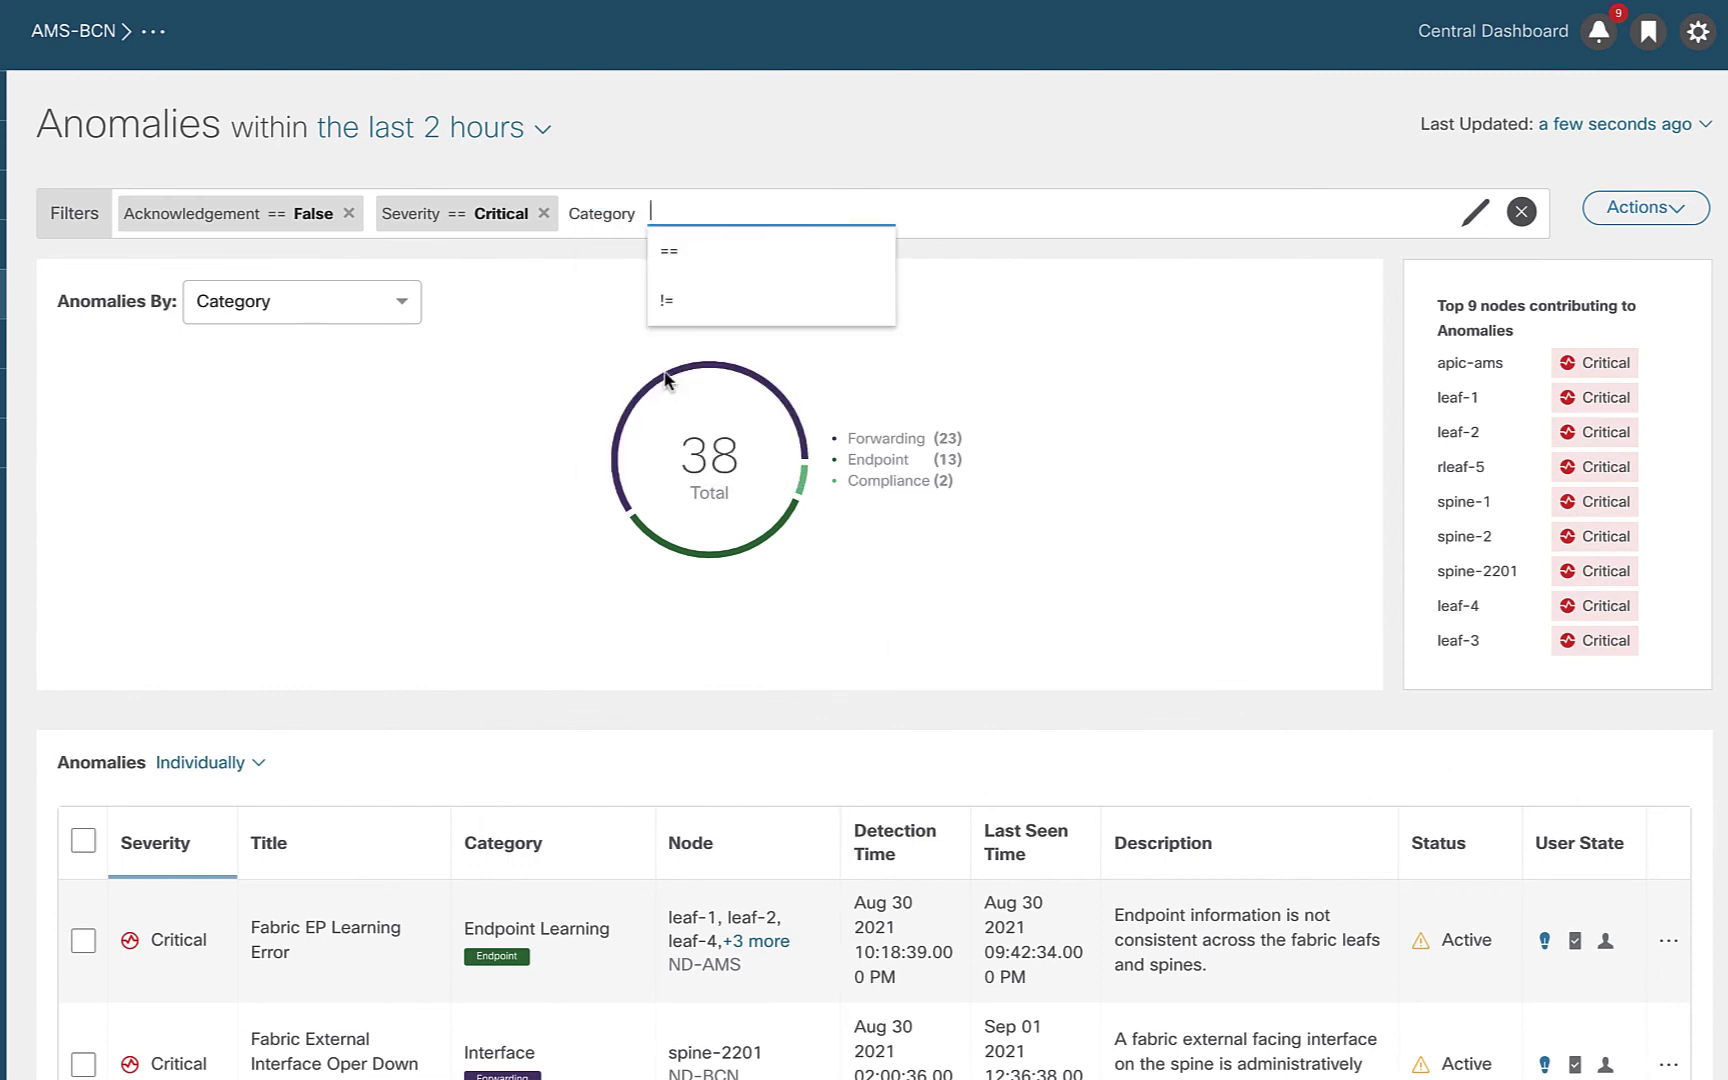
click(705, 312)
scroll(791, 420, down, 3)
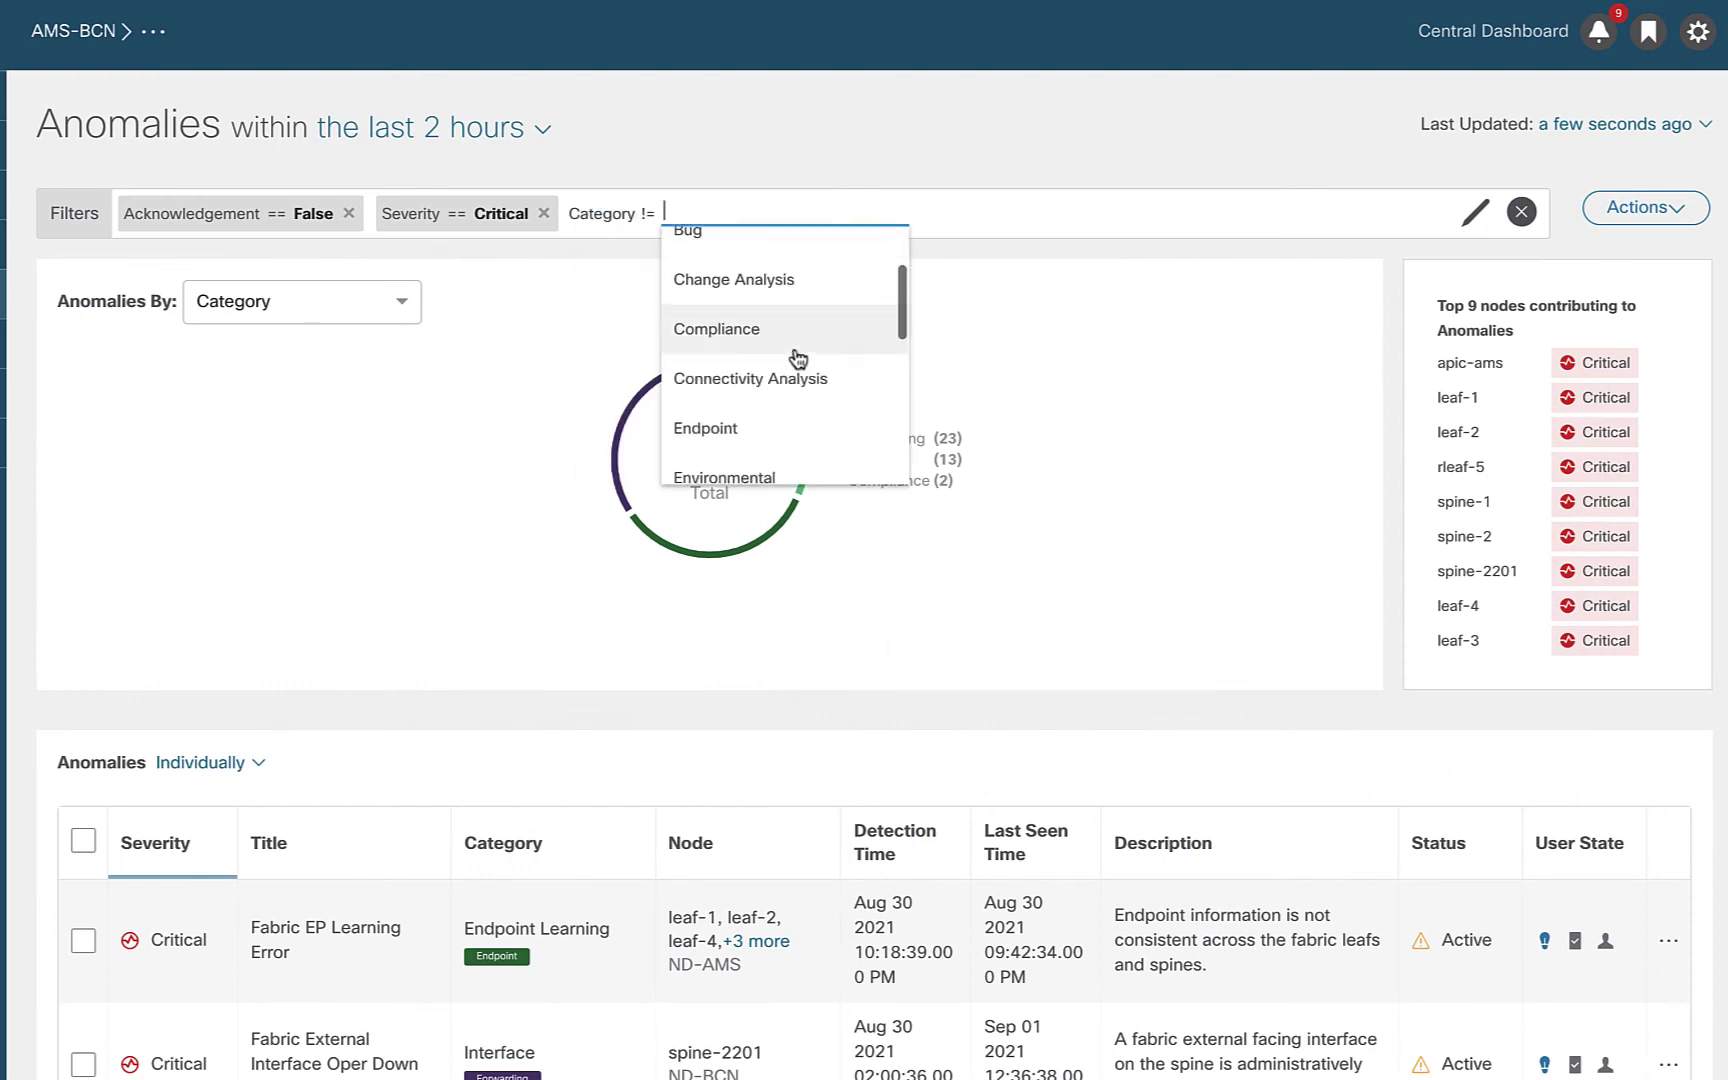
scroll(797, 358, down, 3)
click(829, 443)
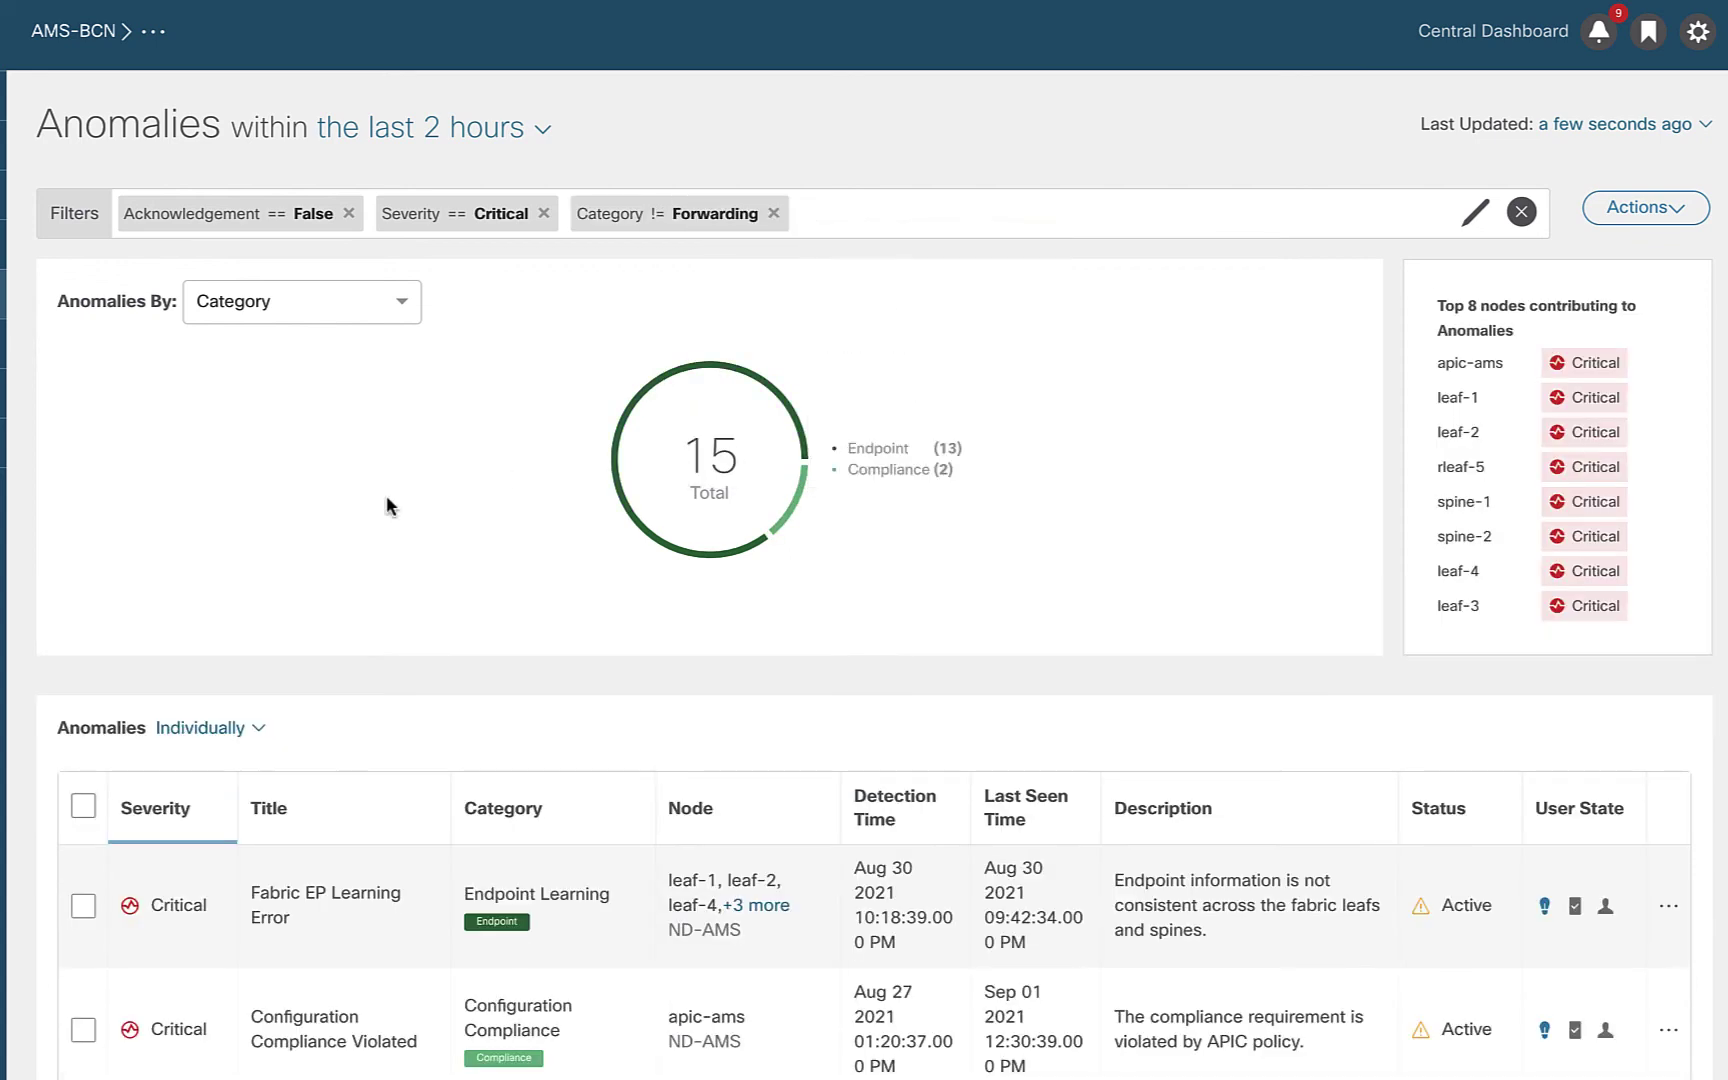
scroll(424, 498, down, 3)
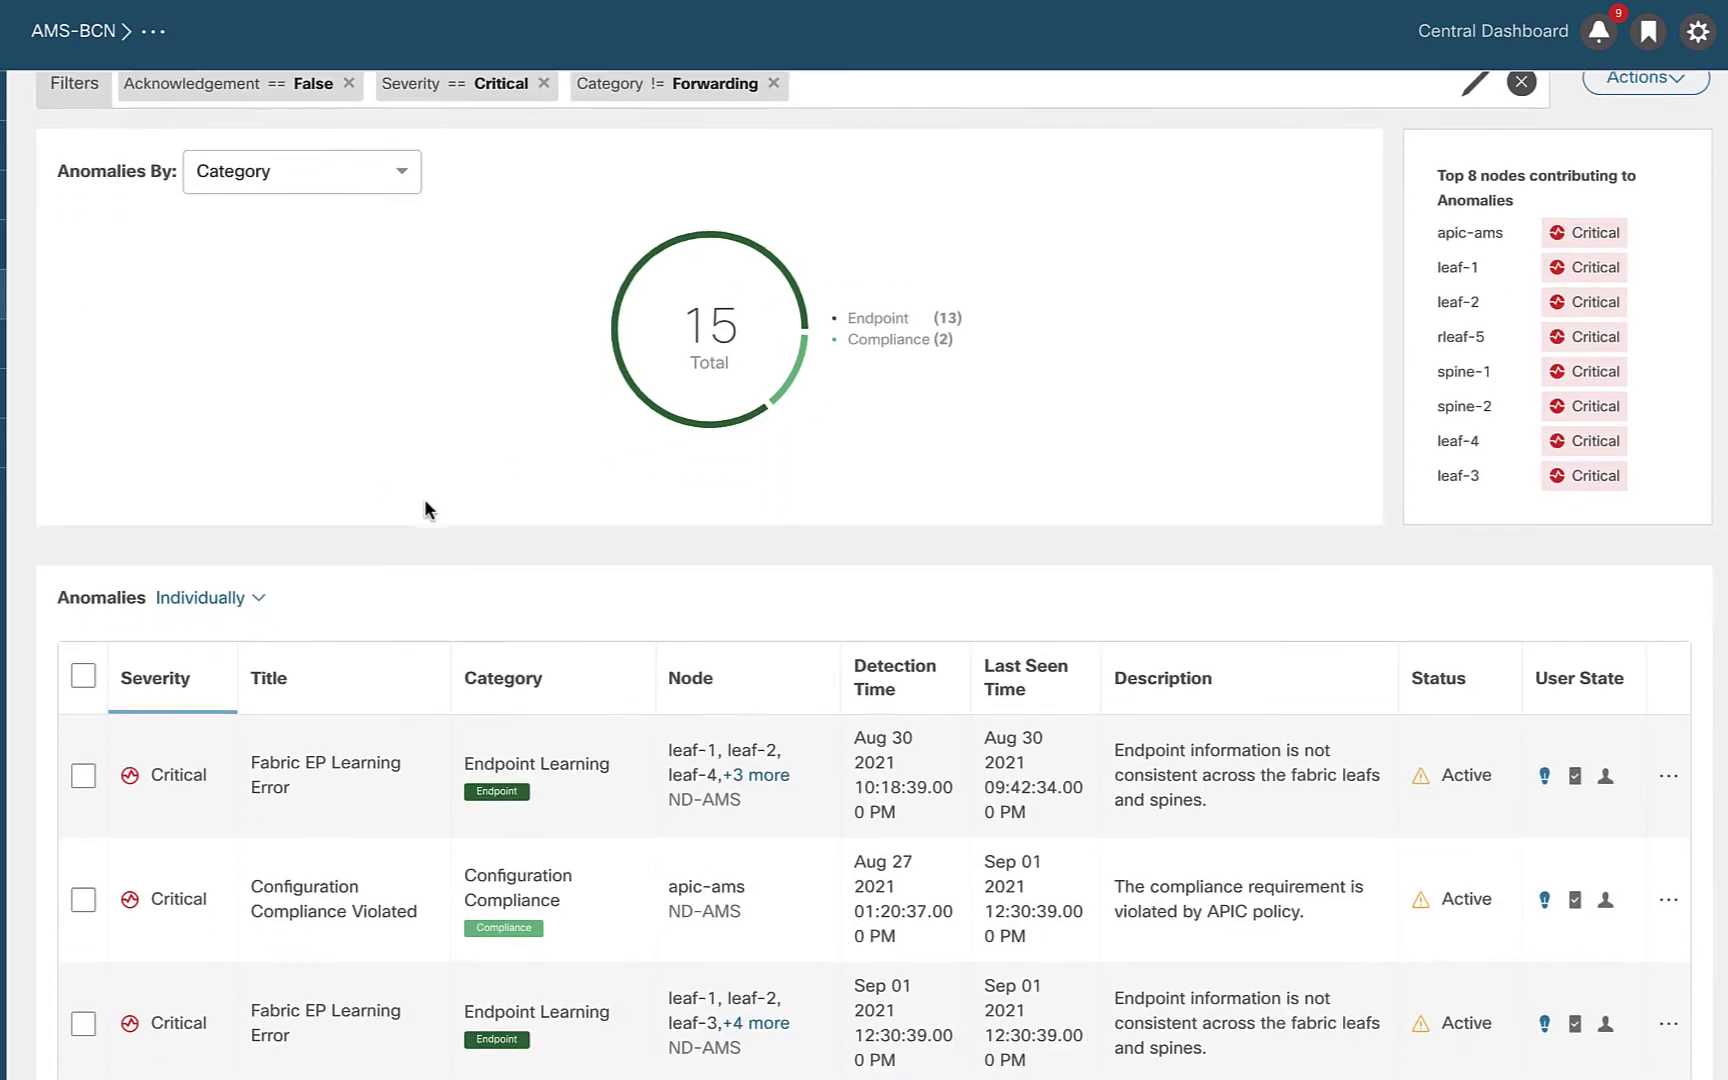
Step: Add a Category == Compliance filter, leaving two anomalies on apic-ams
scroll(428, 512, down, 1)
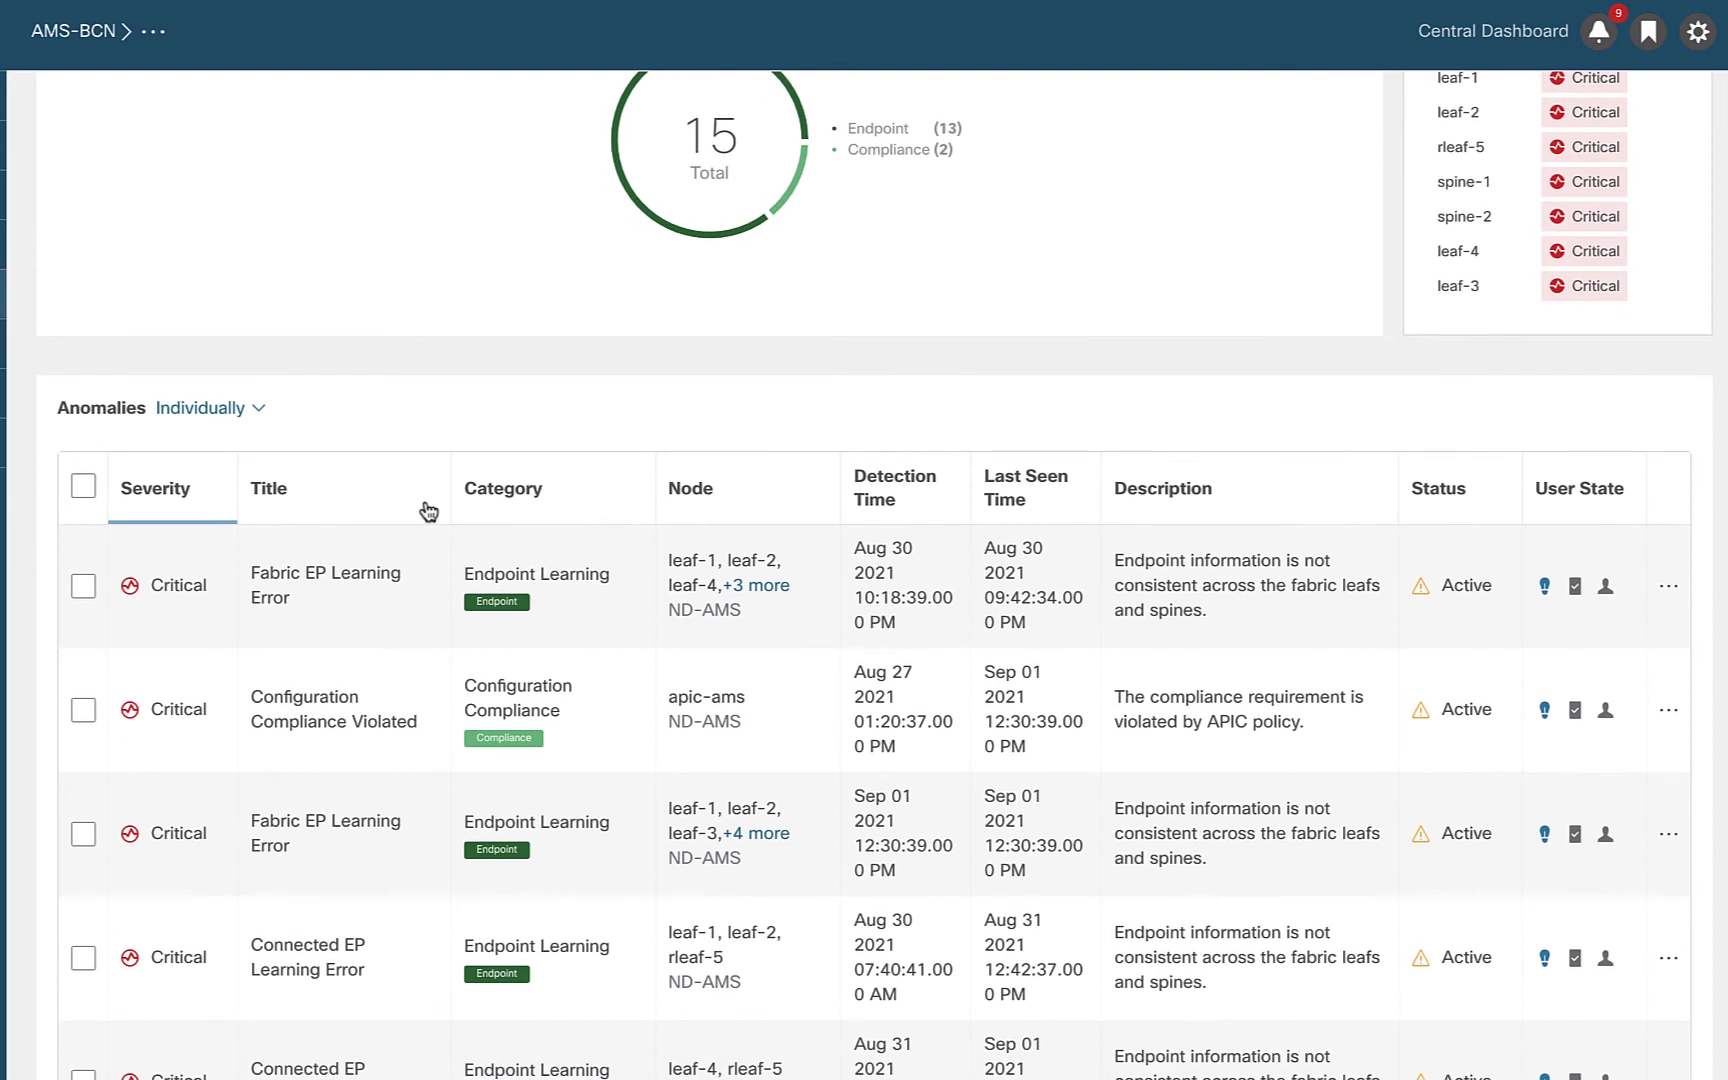
scroll(359, 830, down, 1)
scroll(359, 830, up, 4)
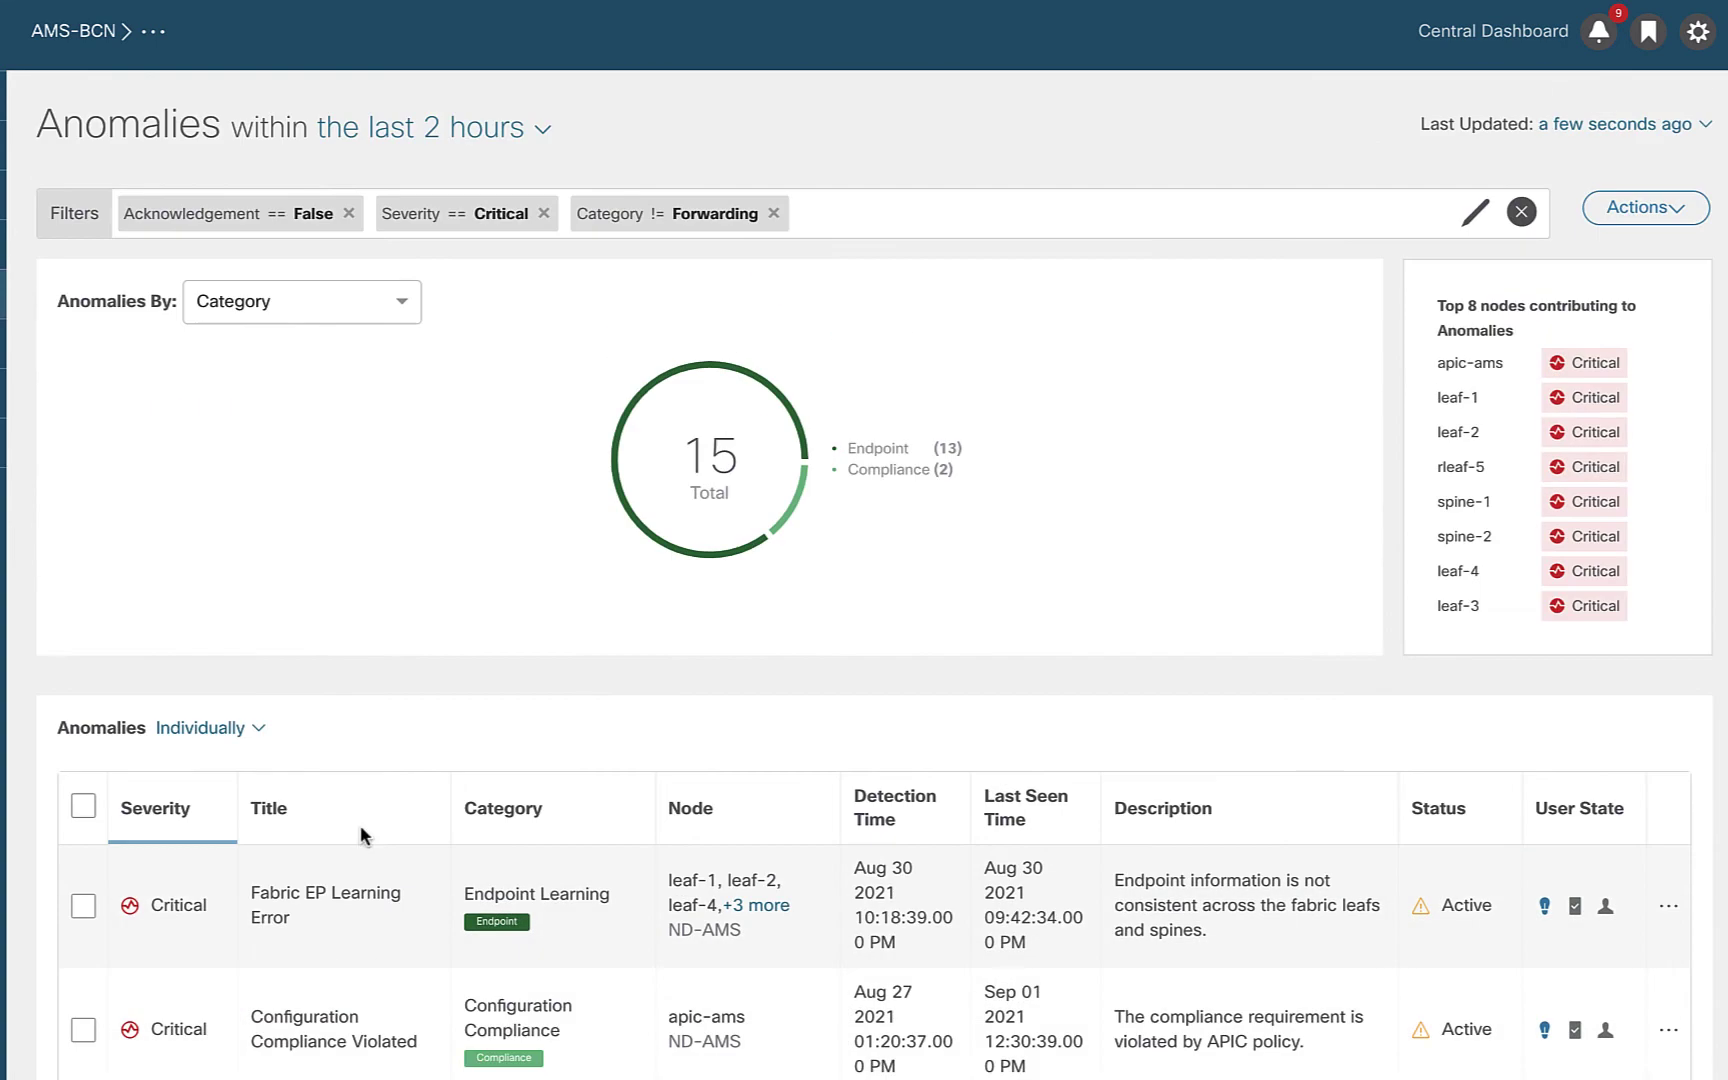
click(872, 212)
scroll(905, 340, down, 1)
click(902, 357)
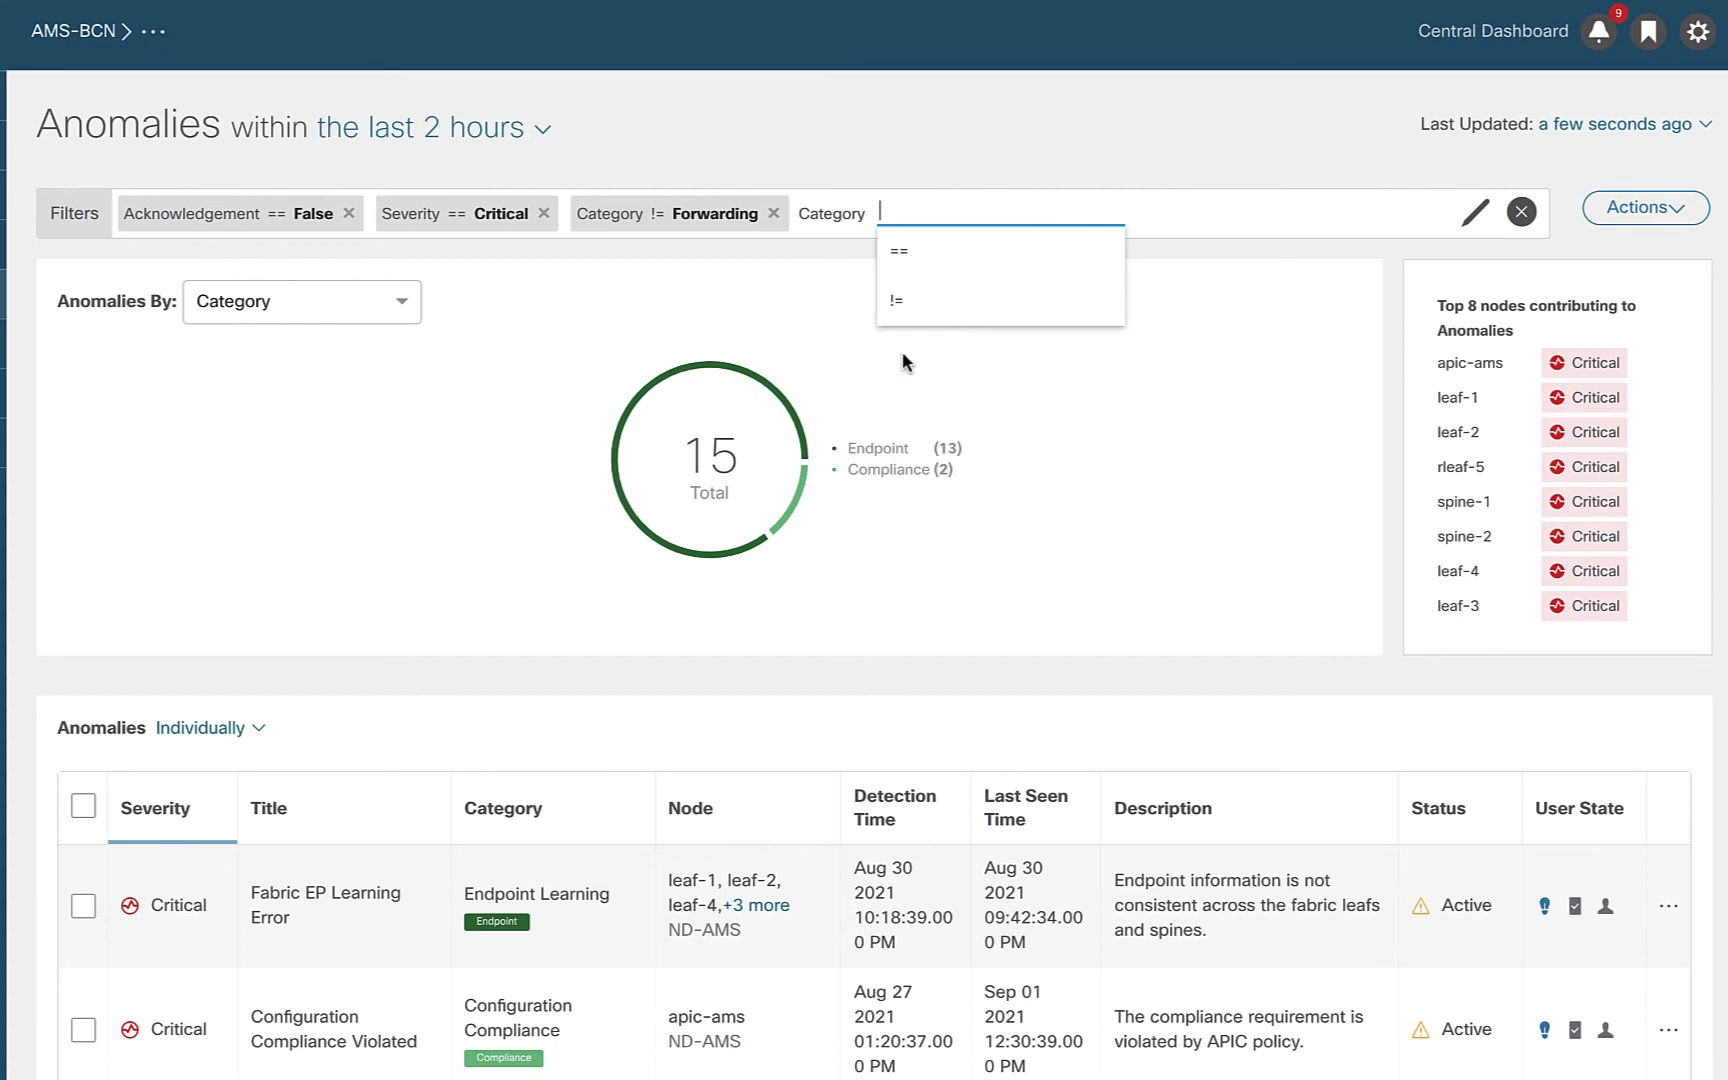
click(927, 272)
click(988, 452)
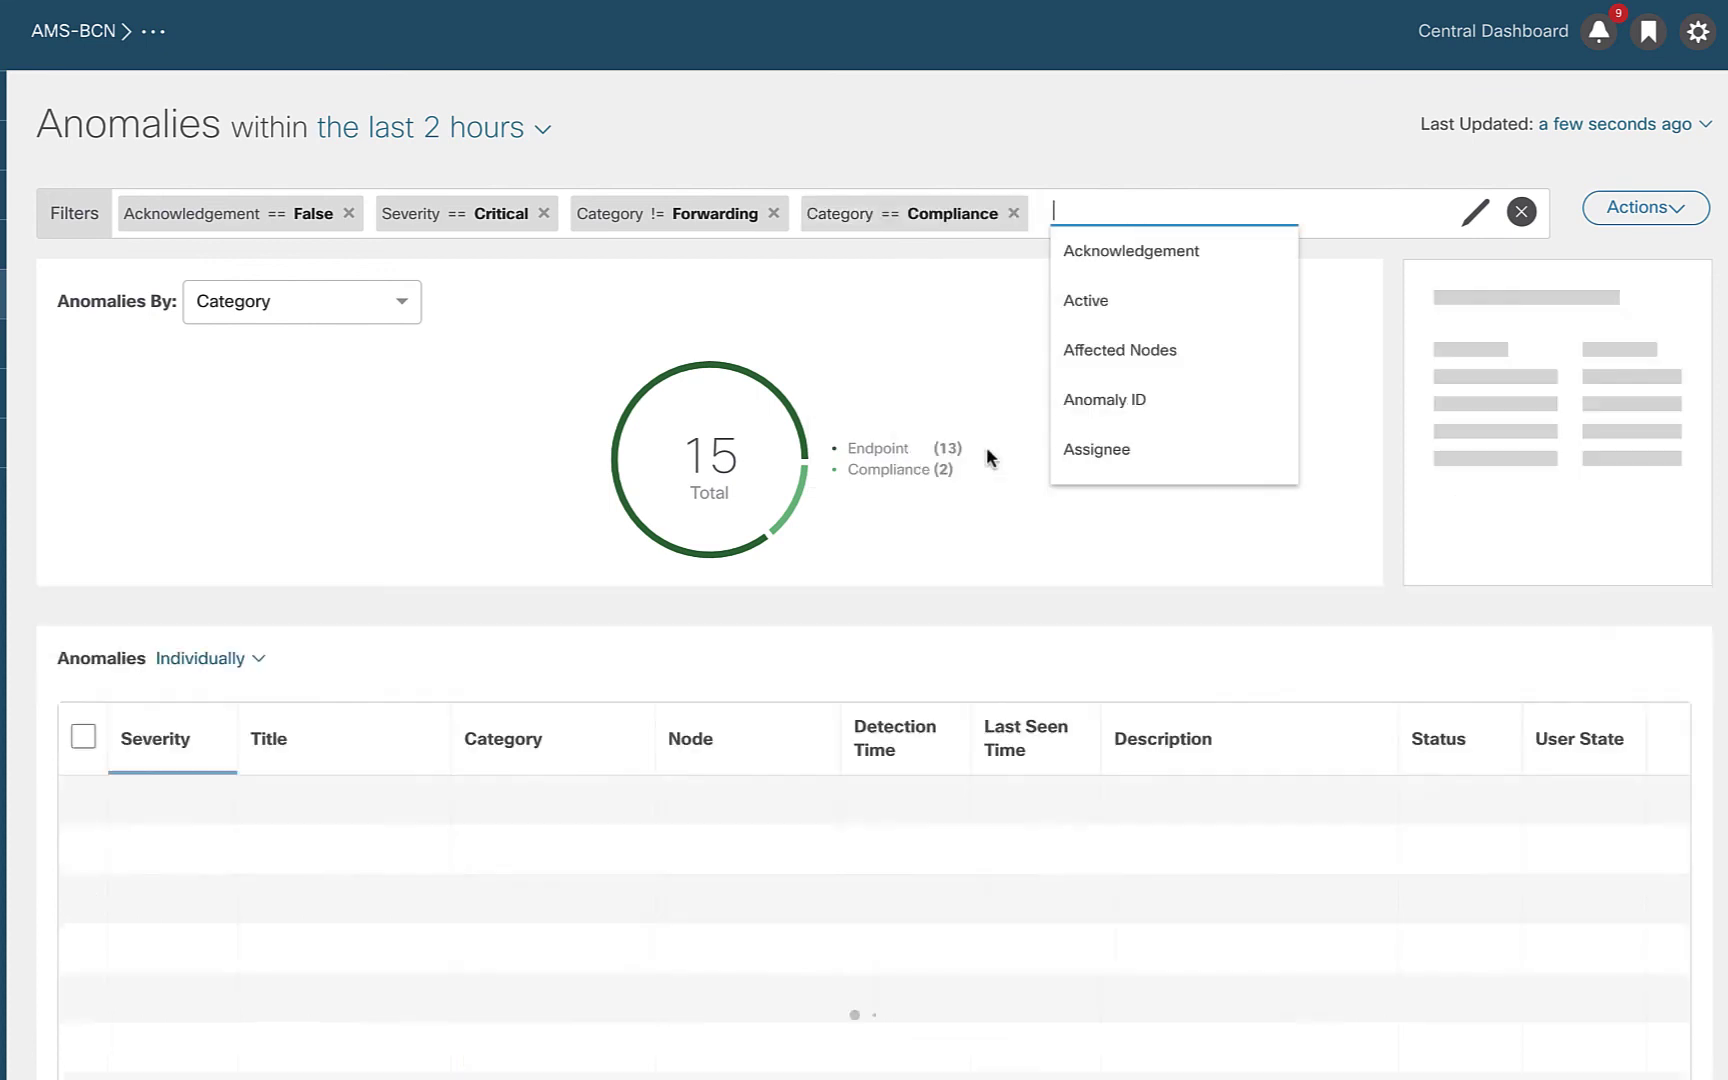
click(472, 446)
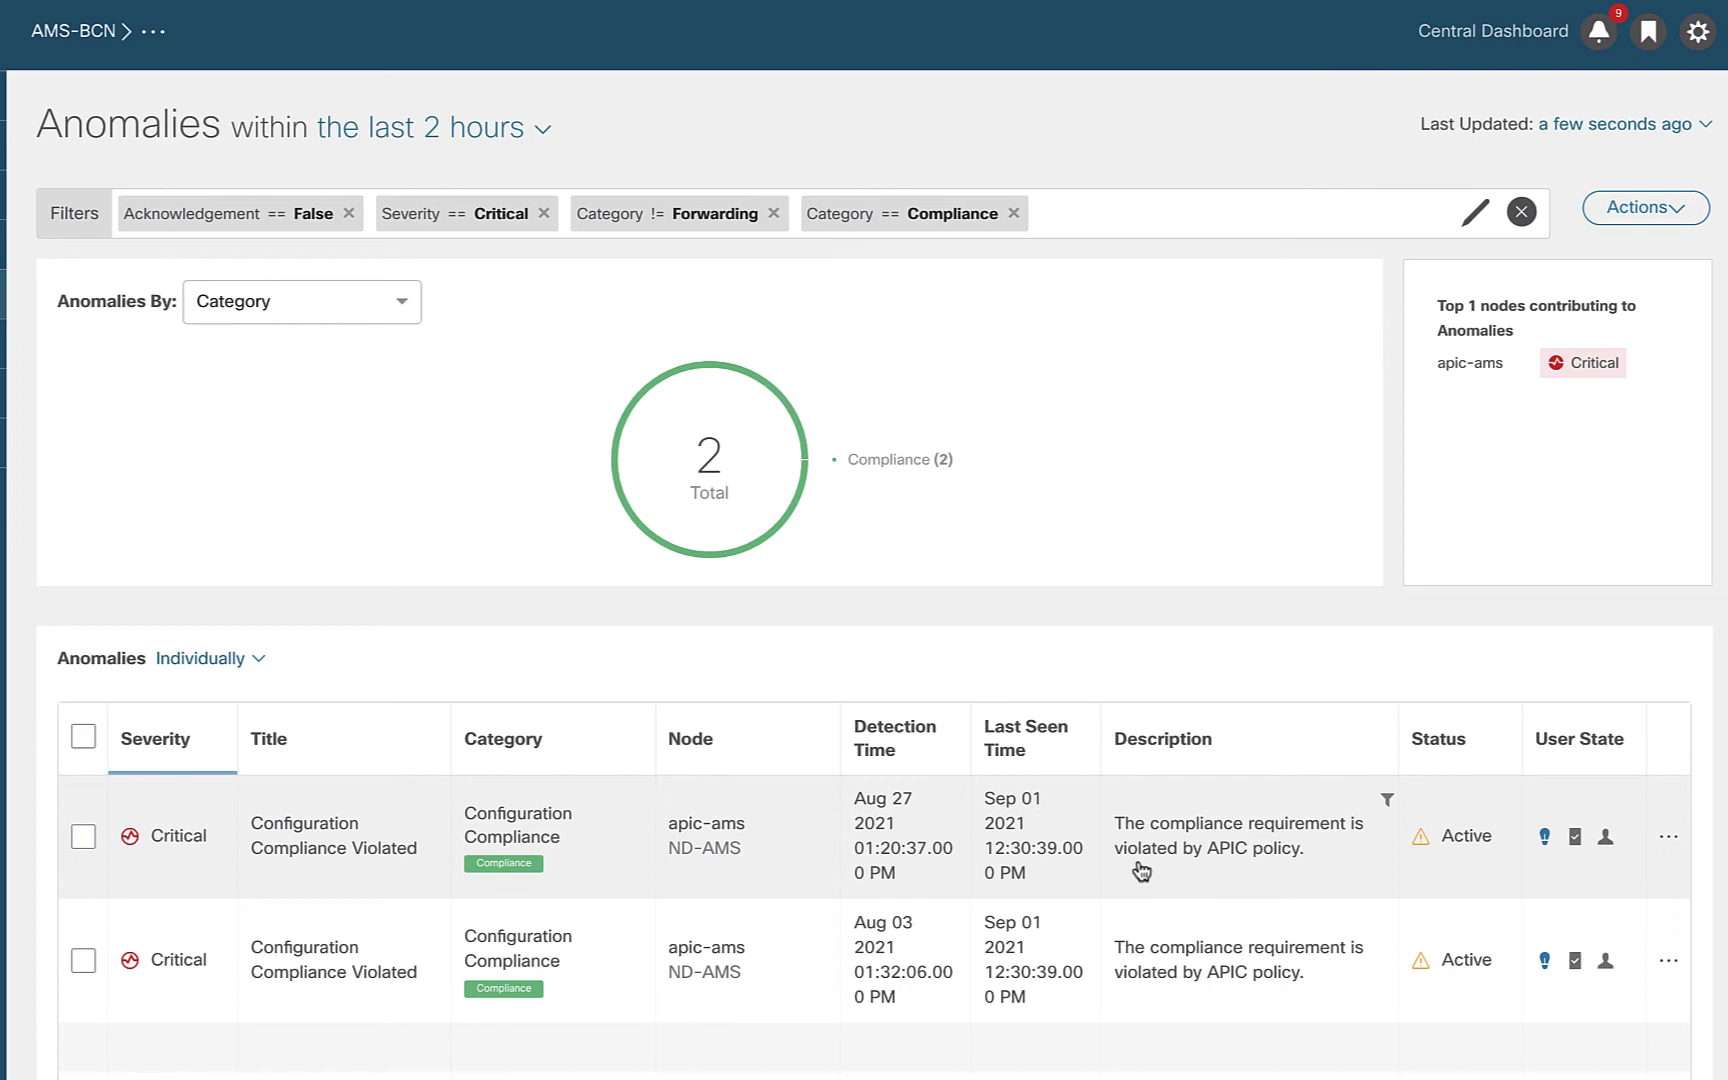
mouse_move(475, 868)
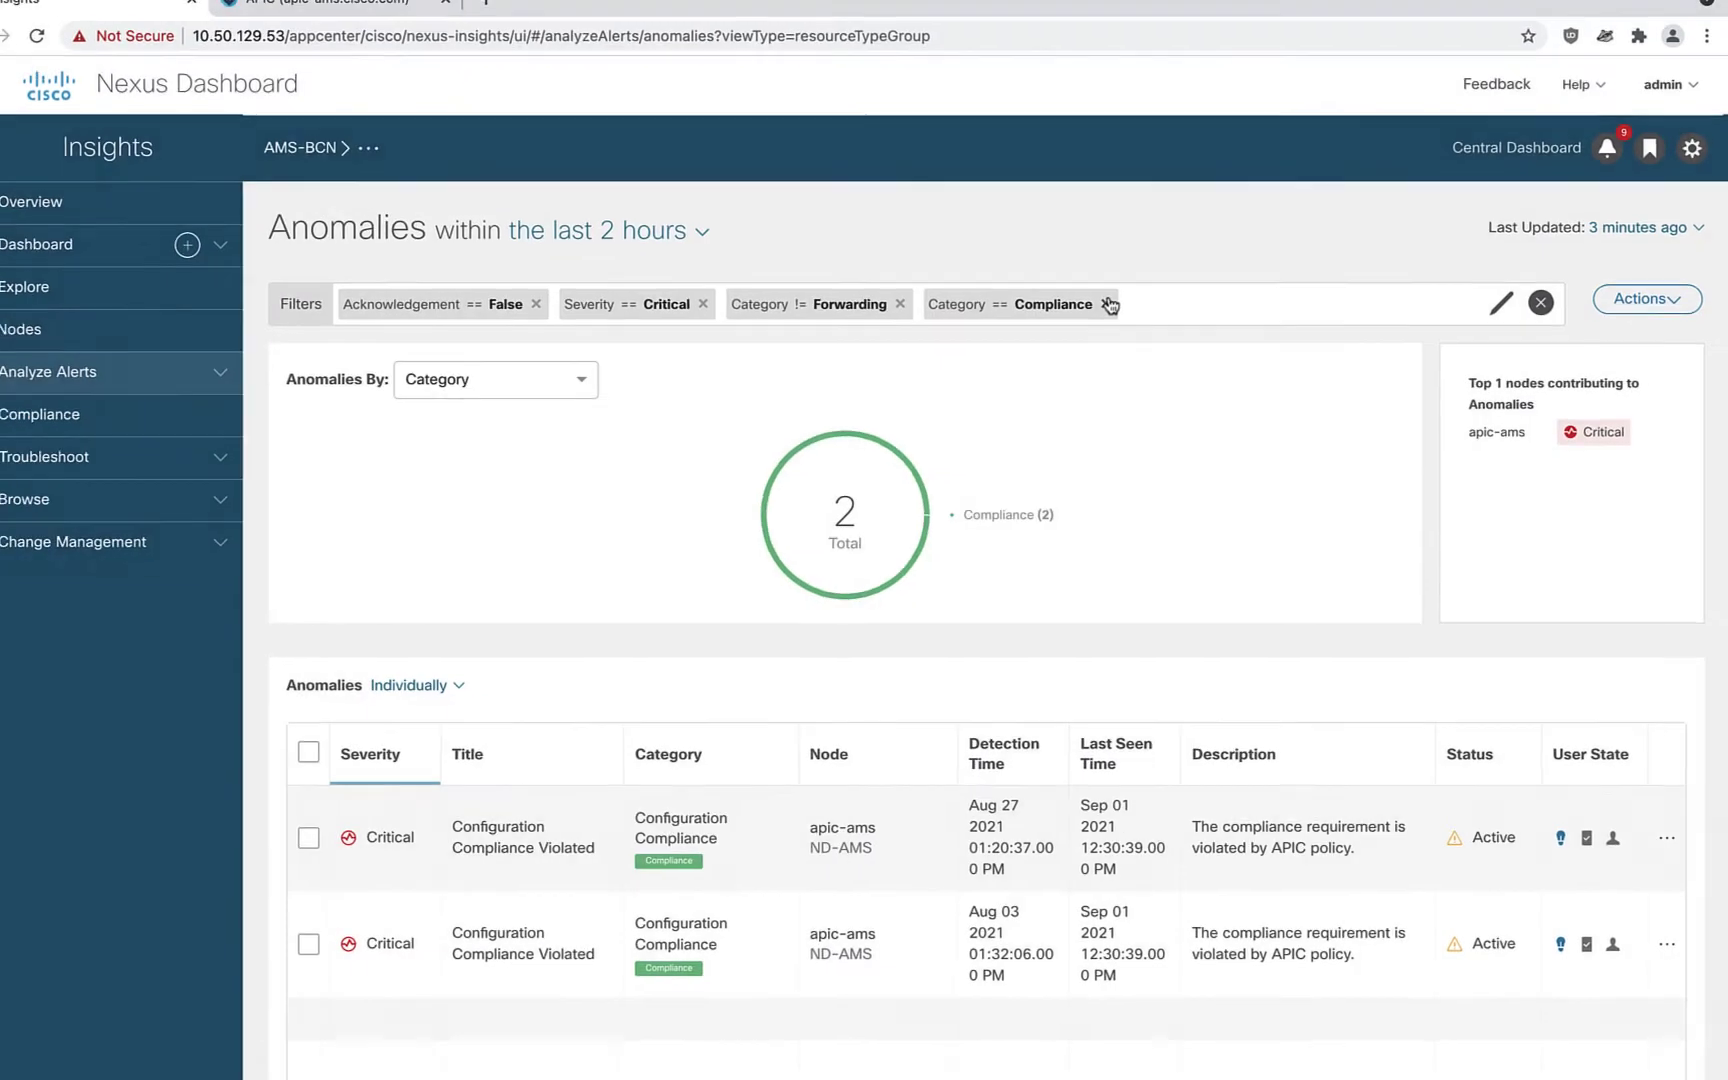
Step: Remove the Compliance, Forwarding, Severity == Critical and Acknowledgement filters
click(1108, 304)
click(900, 304)
click(703, 304)
click(364, 220)
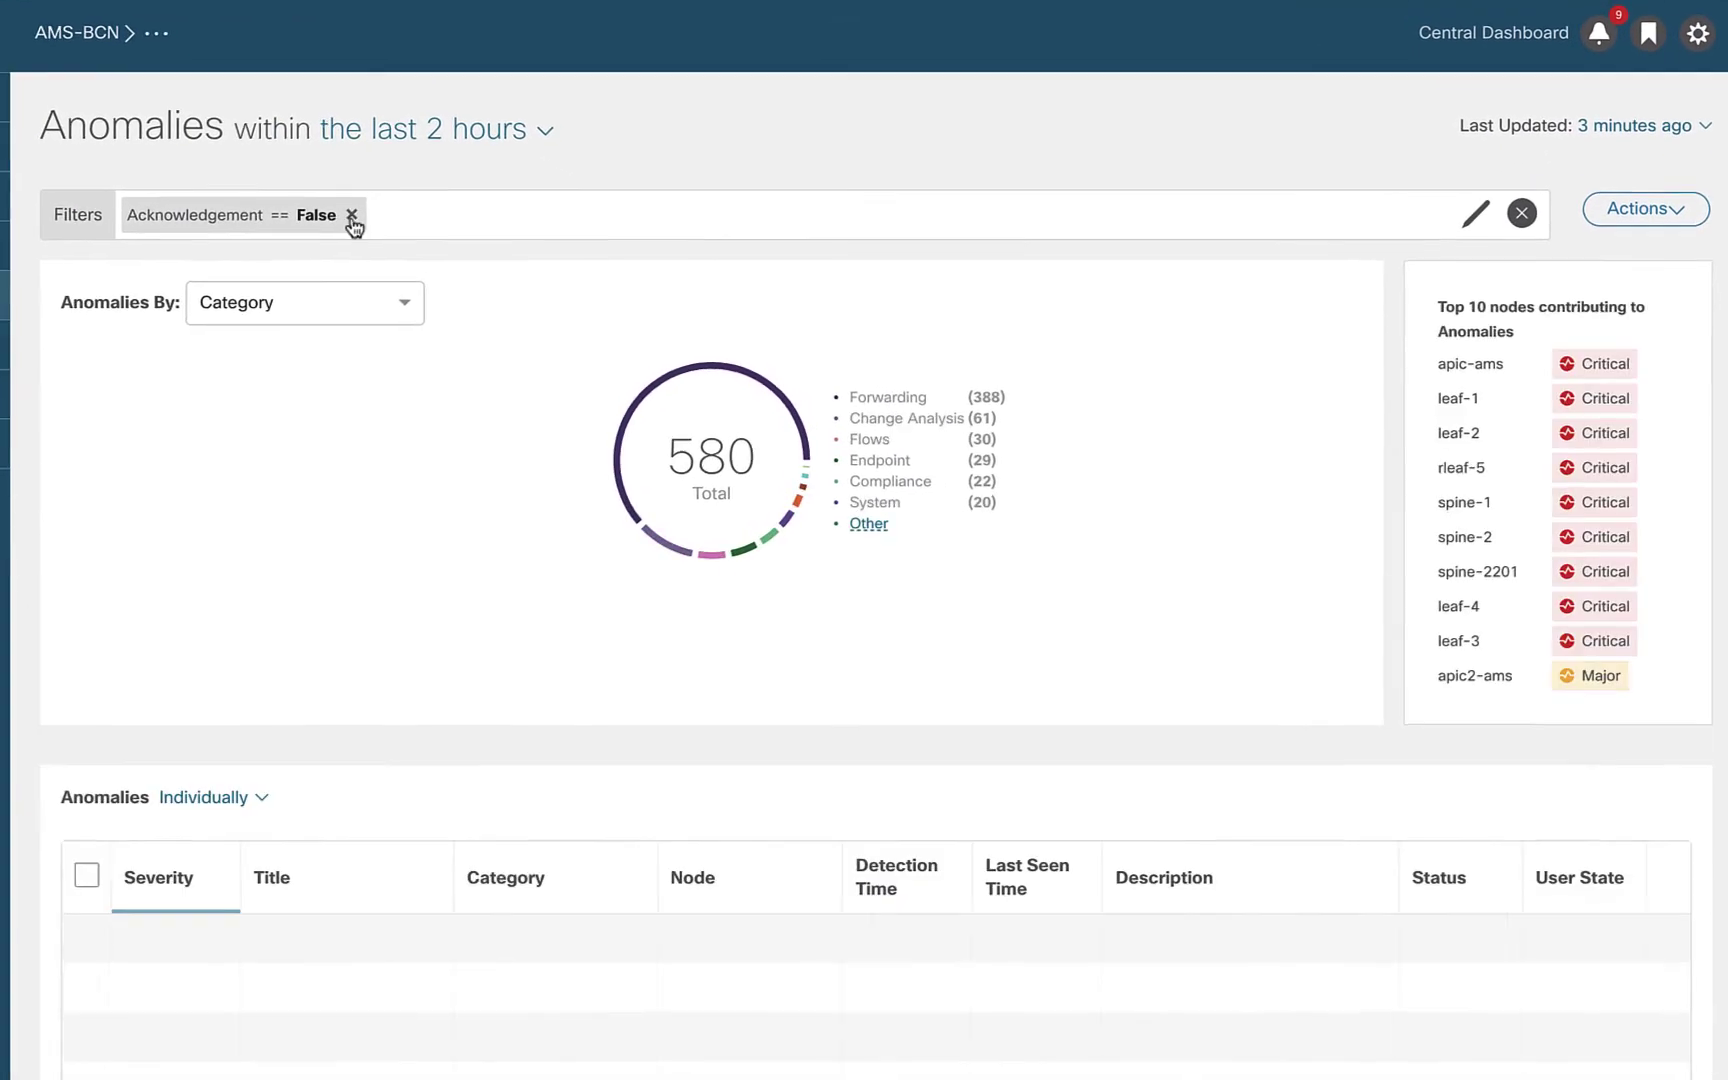
scroll(819, 841, down, 5)
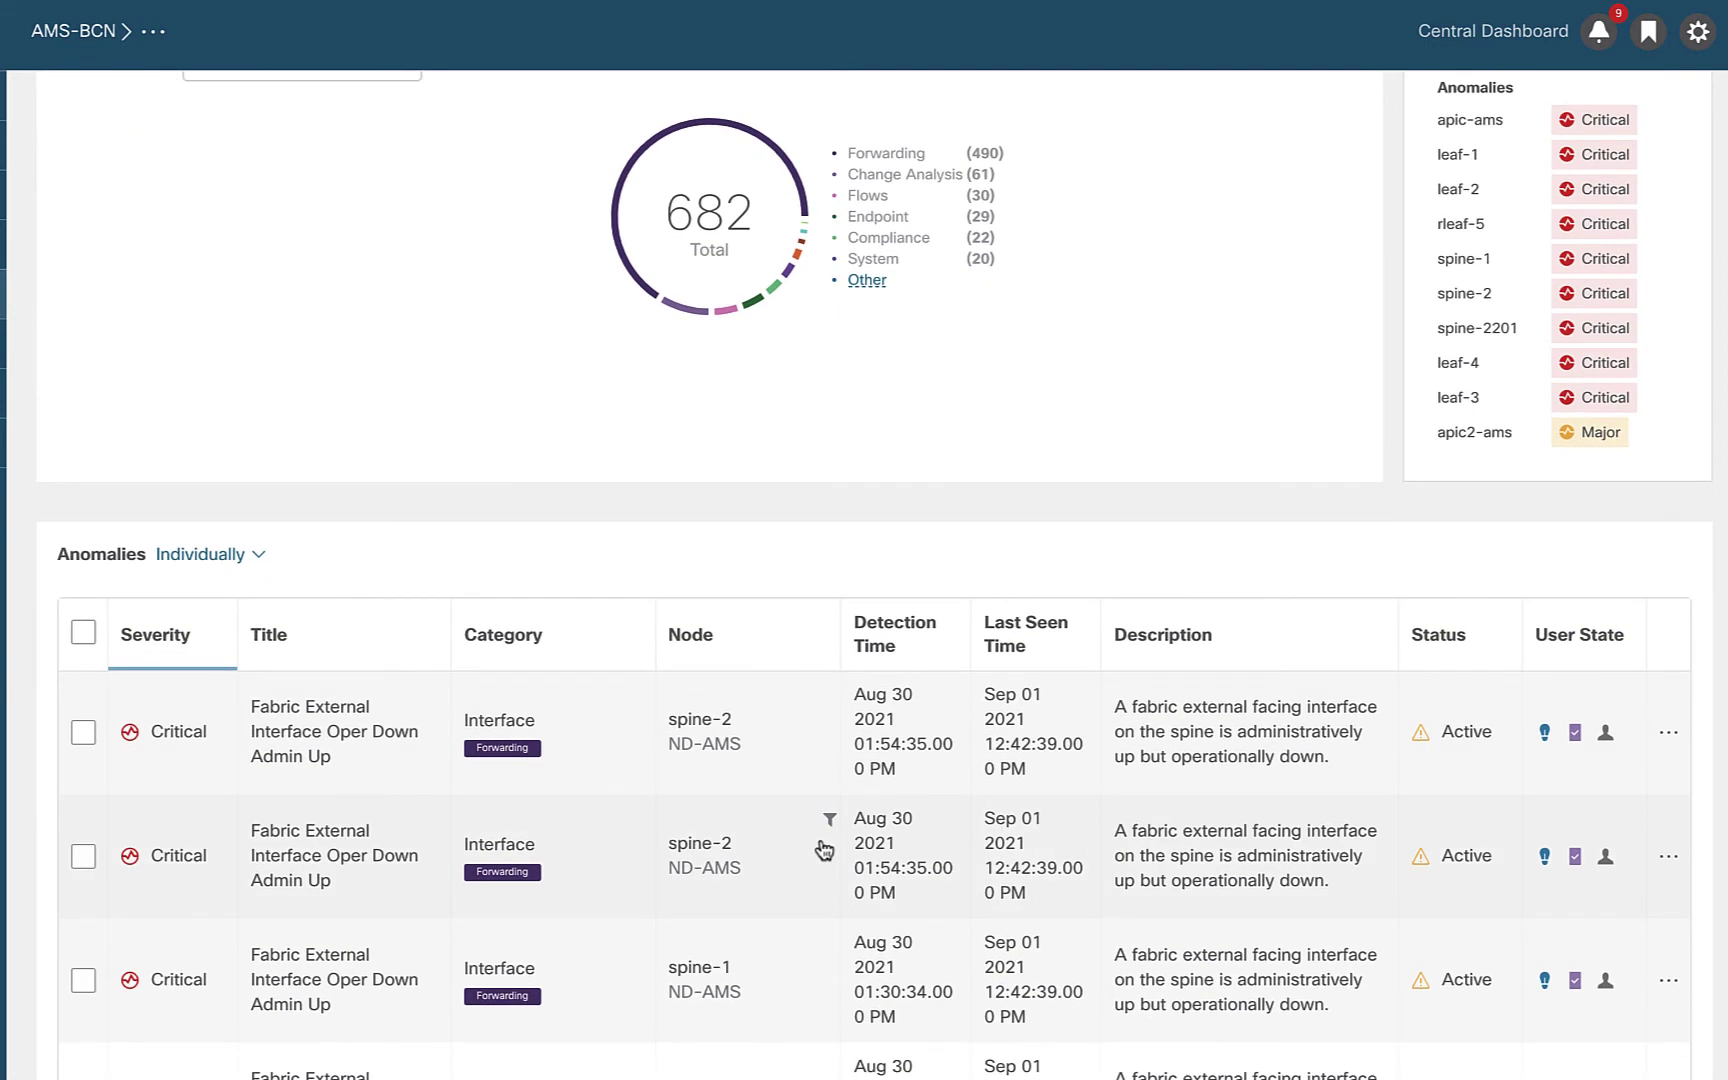
scroll(714, 660, up, 5)
Step: Filter the anomalies by Category == Compliance alone, showing 22 results
click(419, 220)
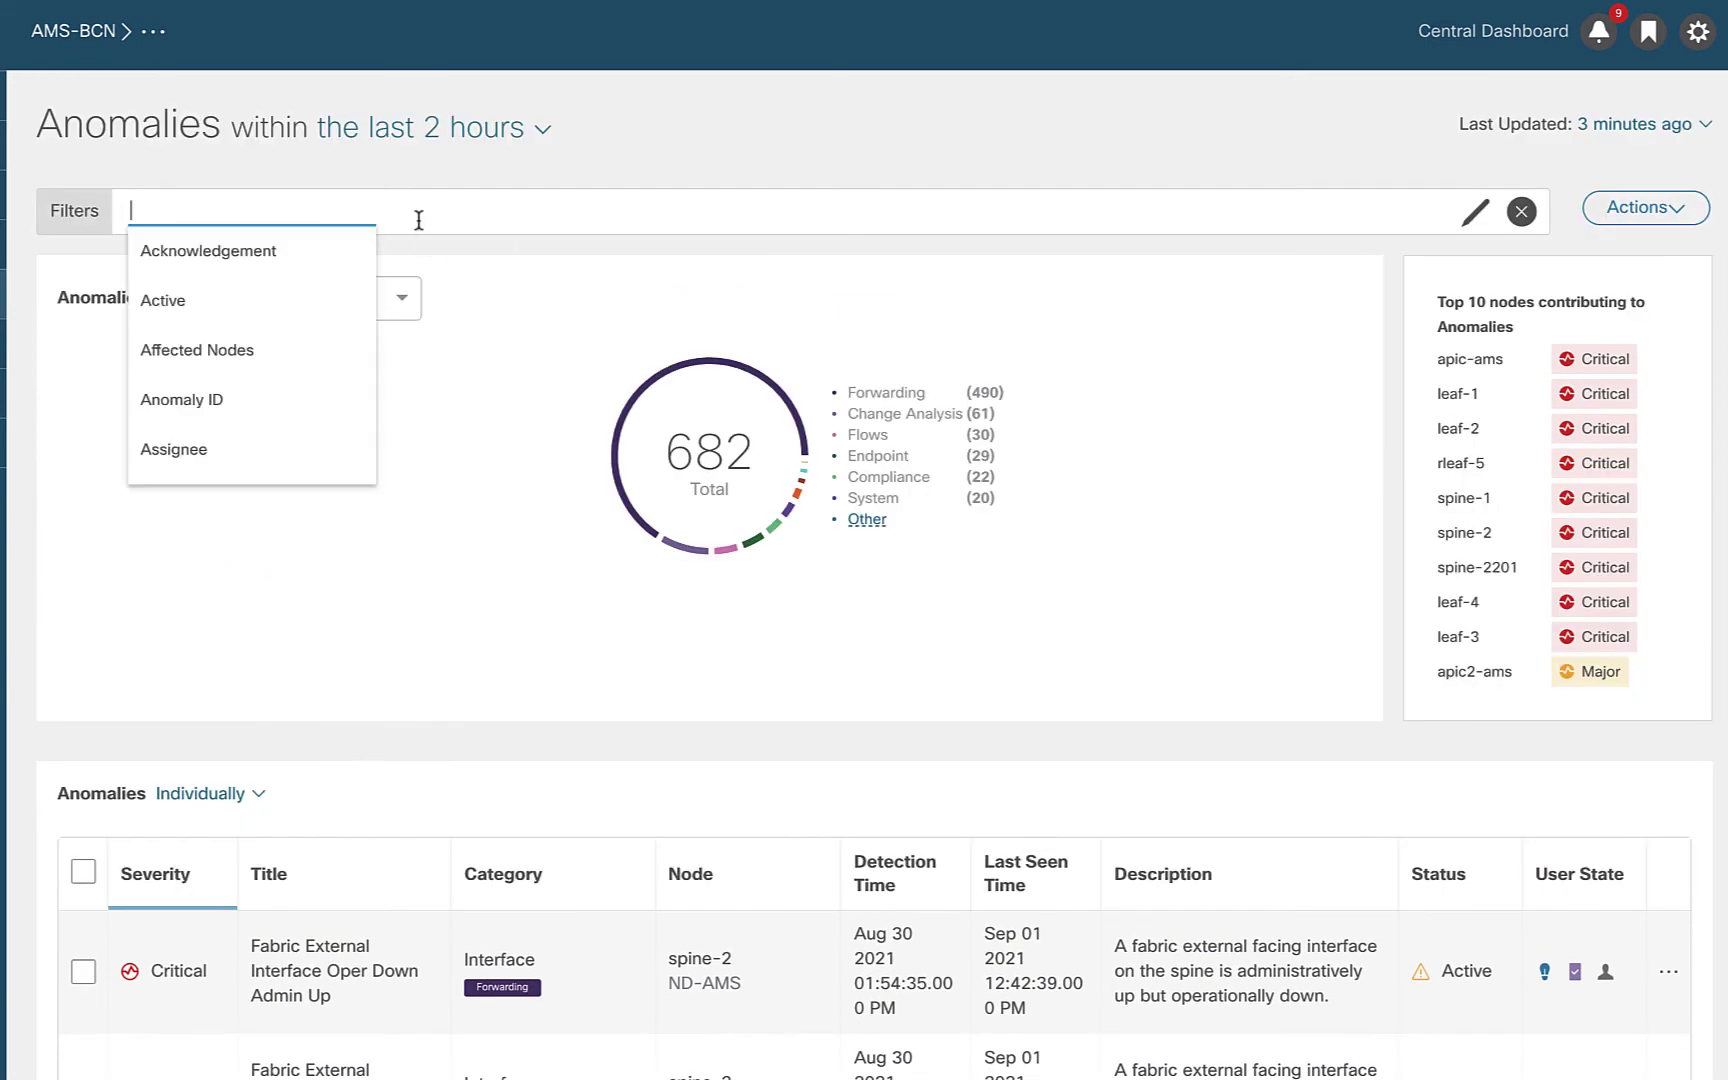
scroll(272, 386, down, 3)
click(260, 386)
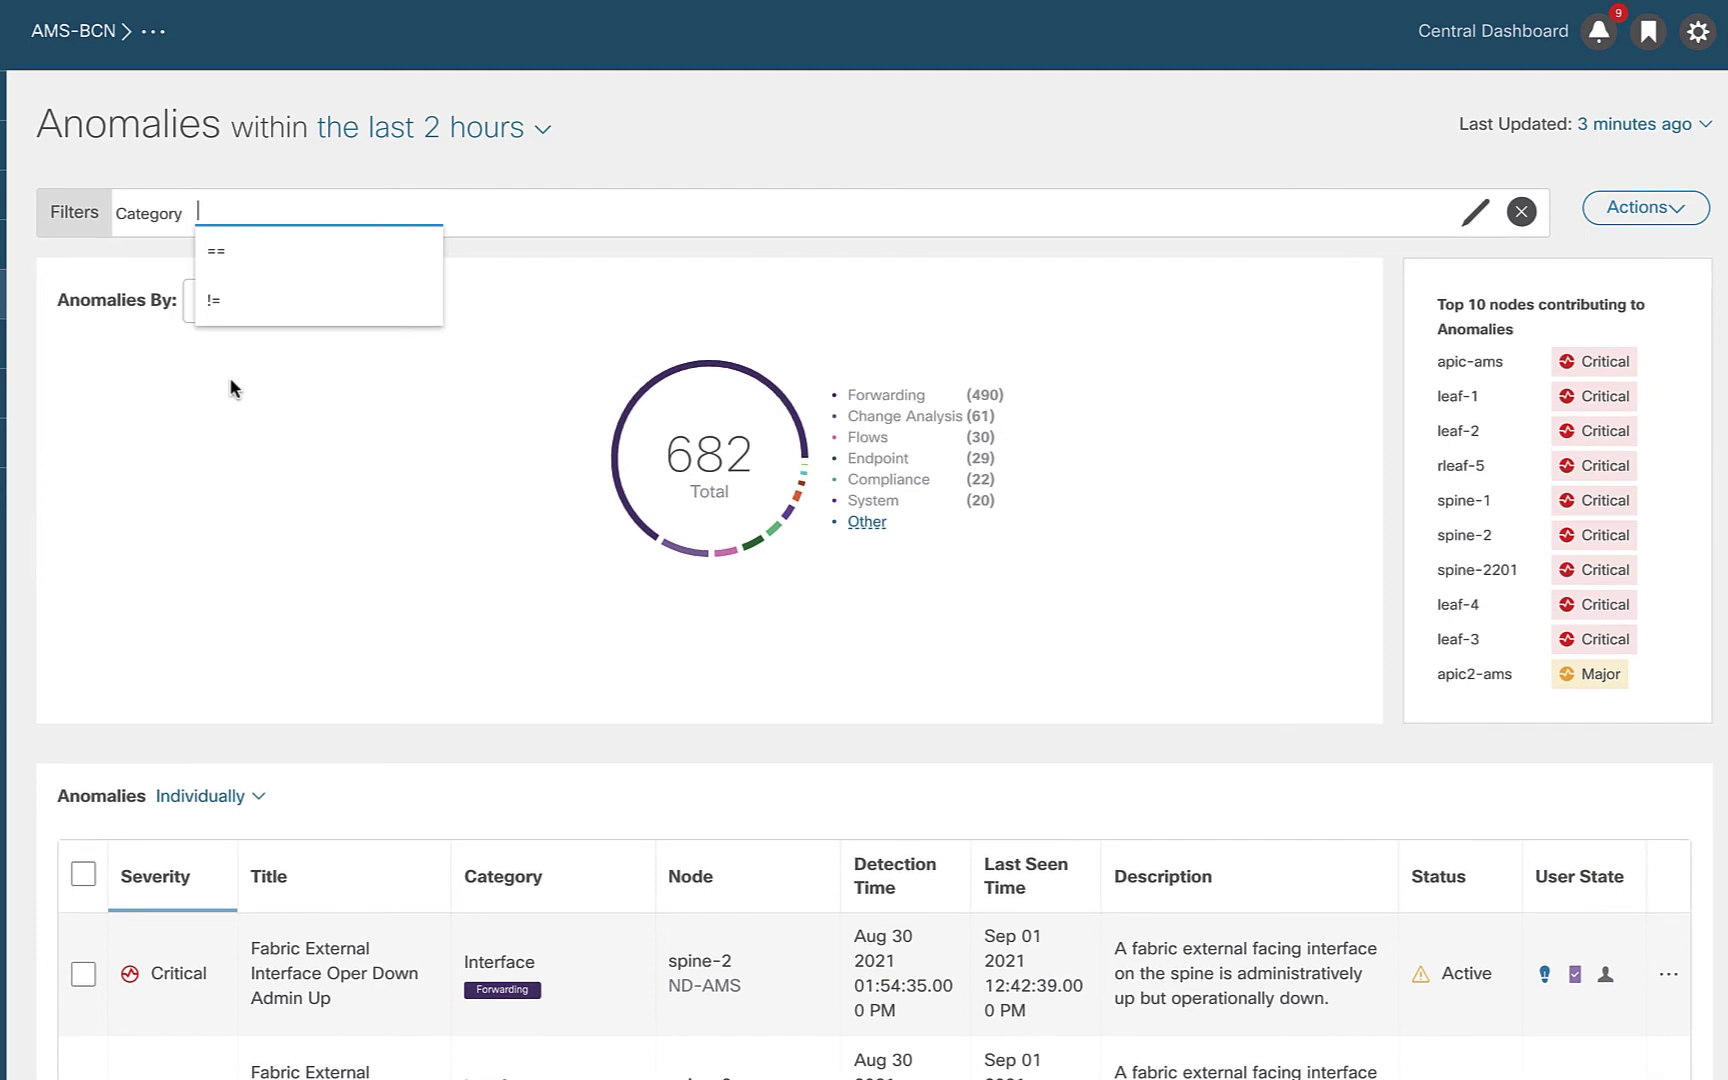
click(256, 266)
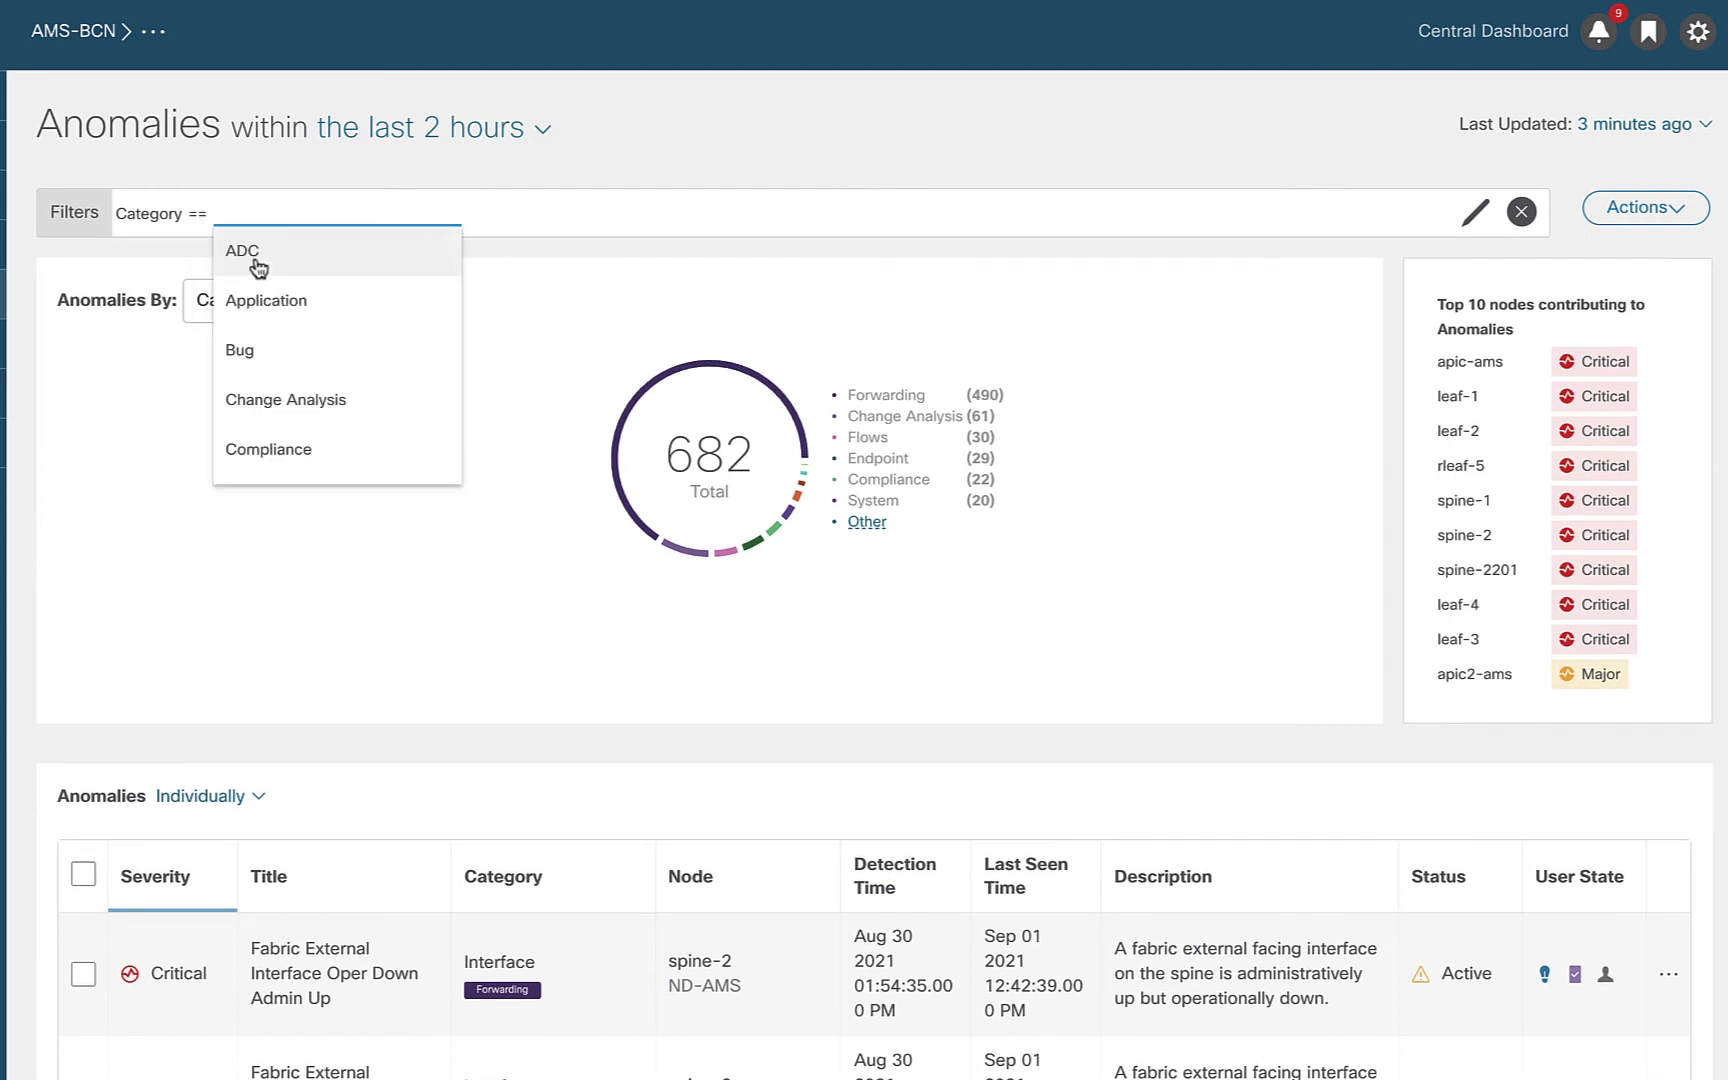
scroll(360, 410, down, 4)
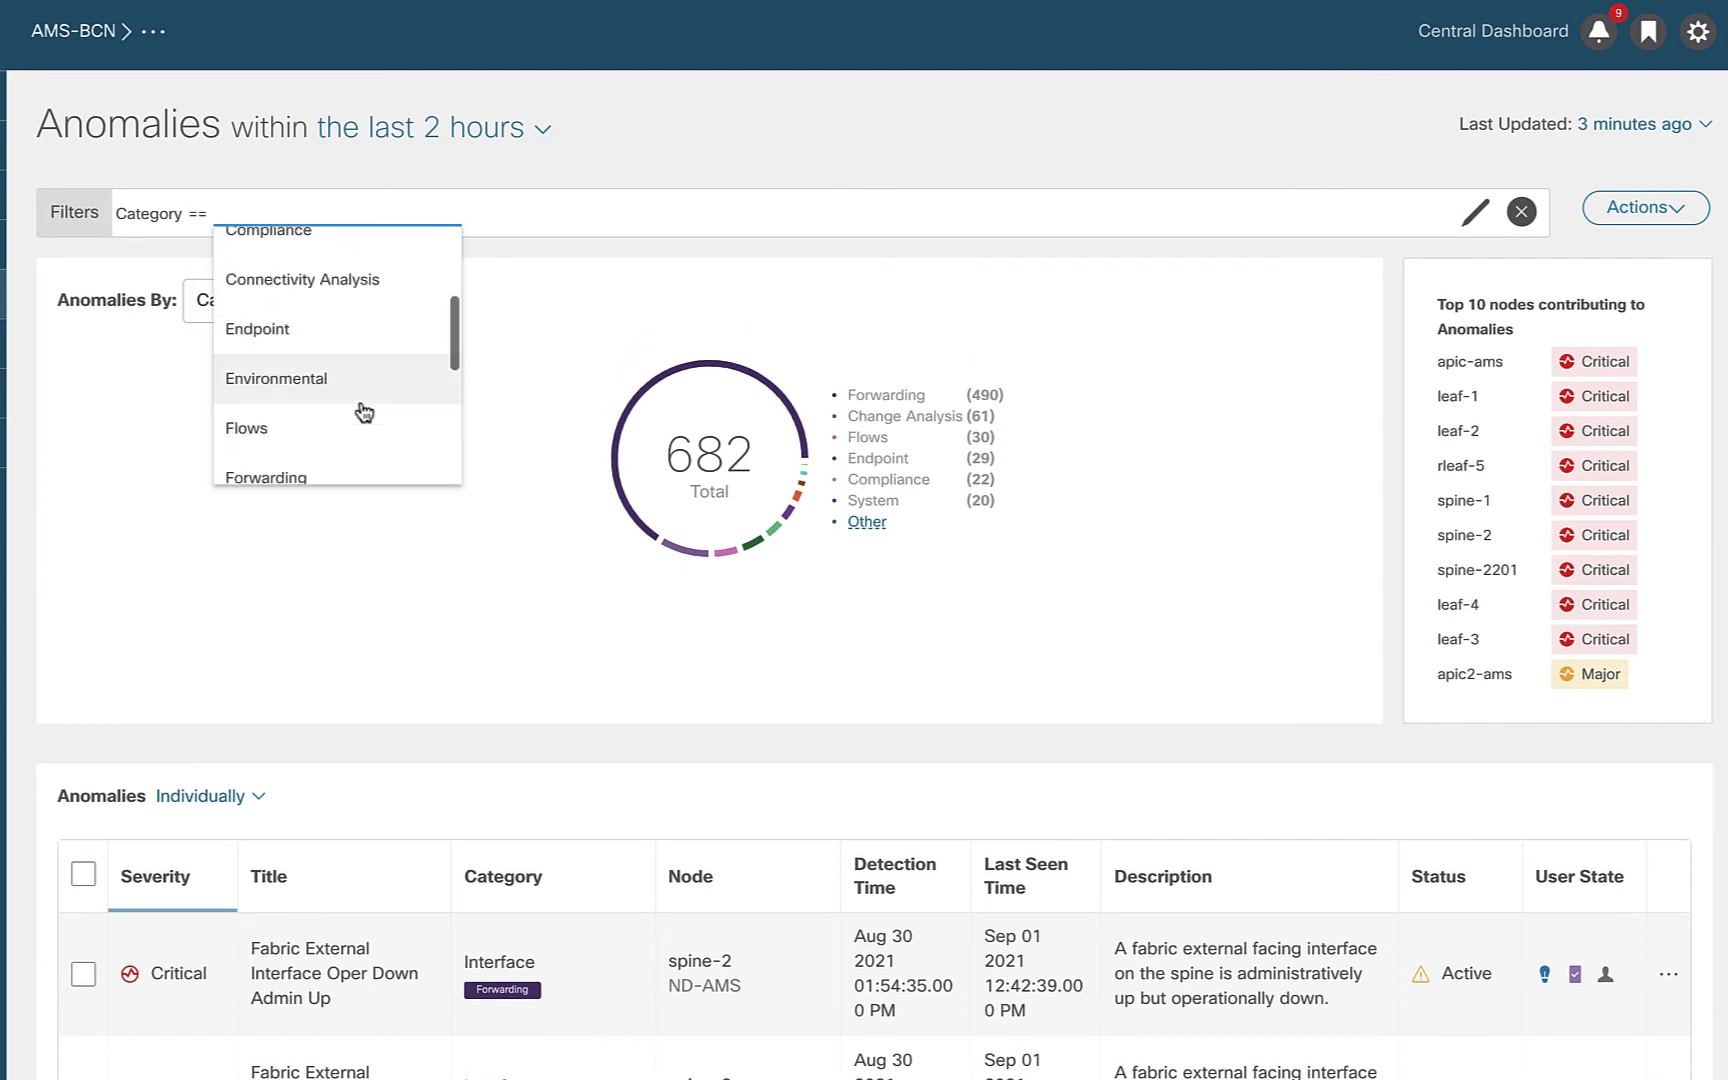
scroll(360, 410, down, 2)
scroll(359, 405, up, 4)
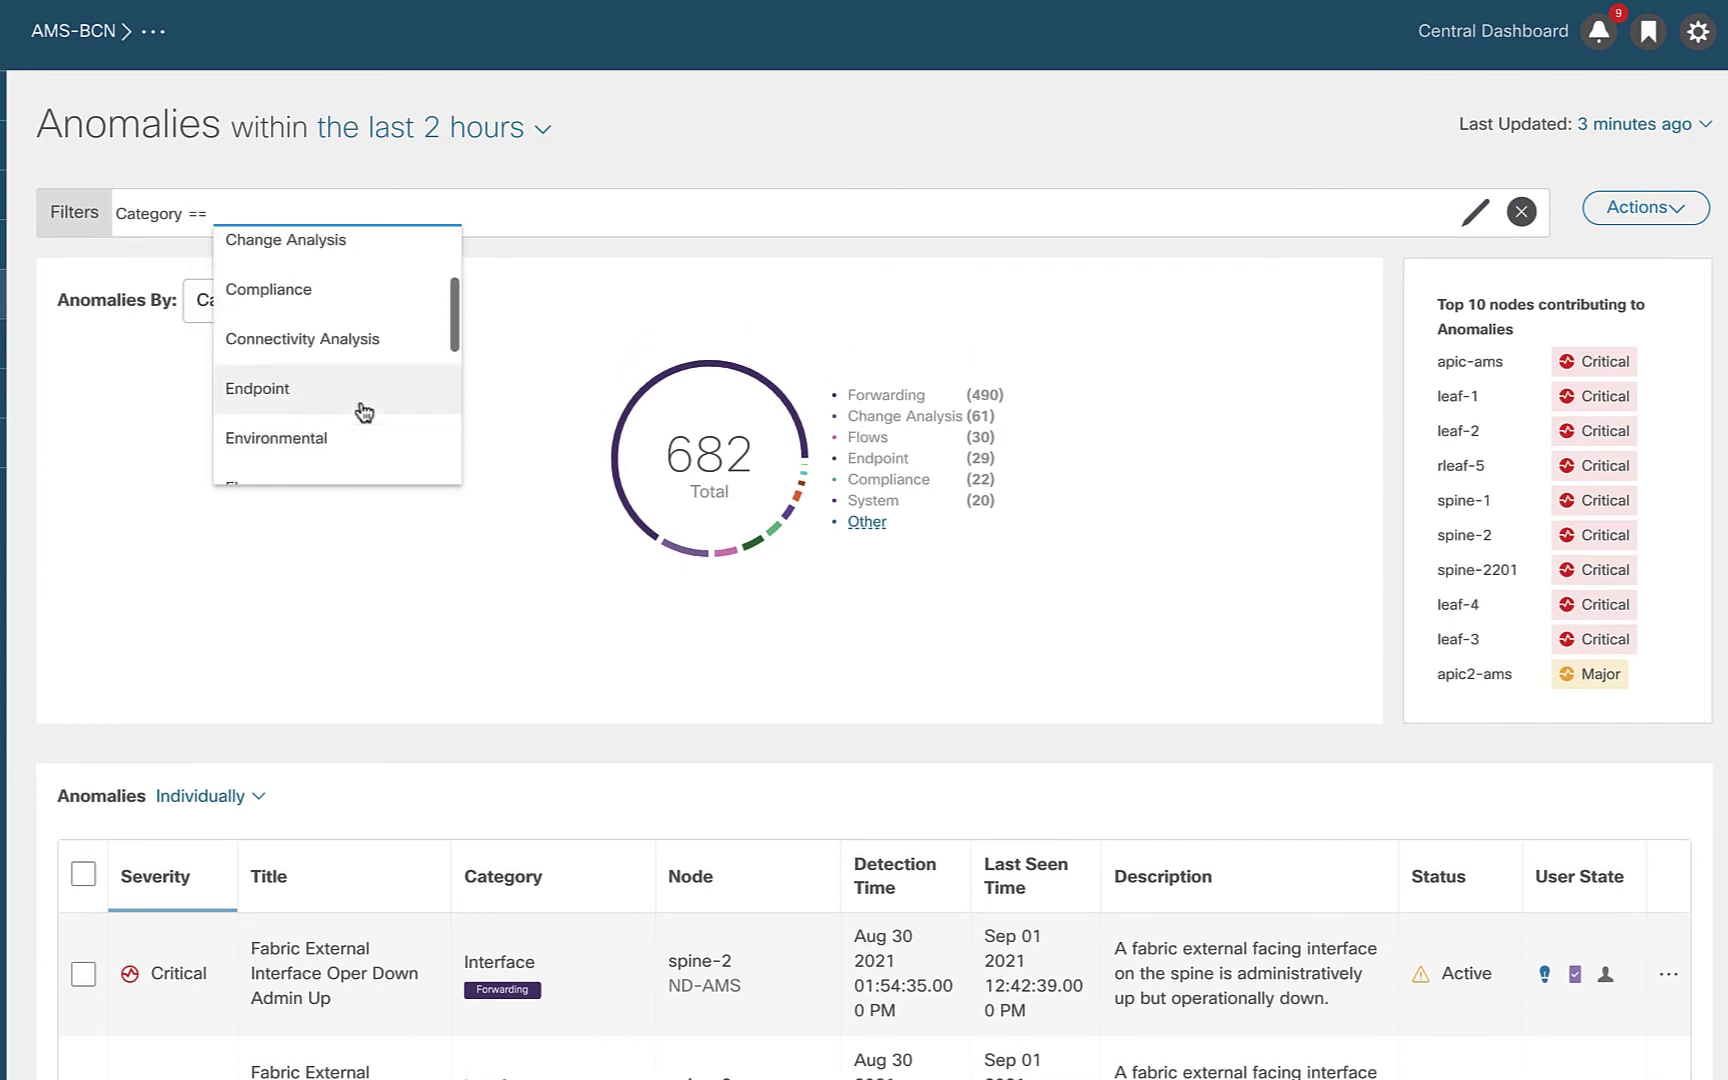
click(301, 301)
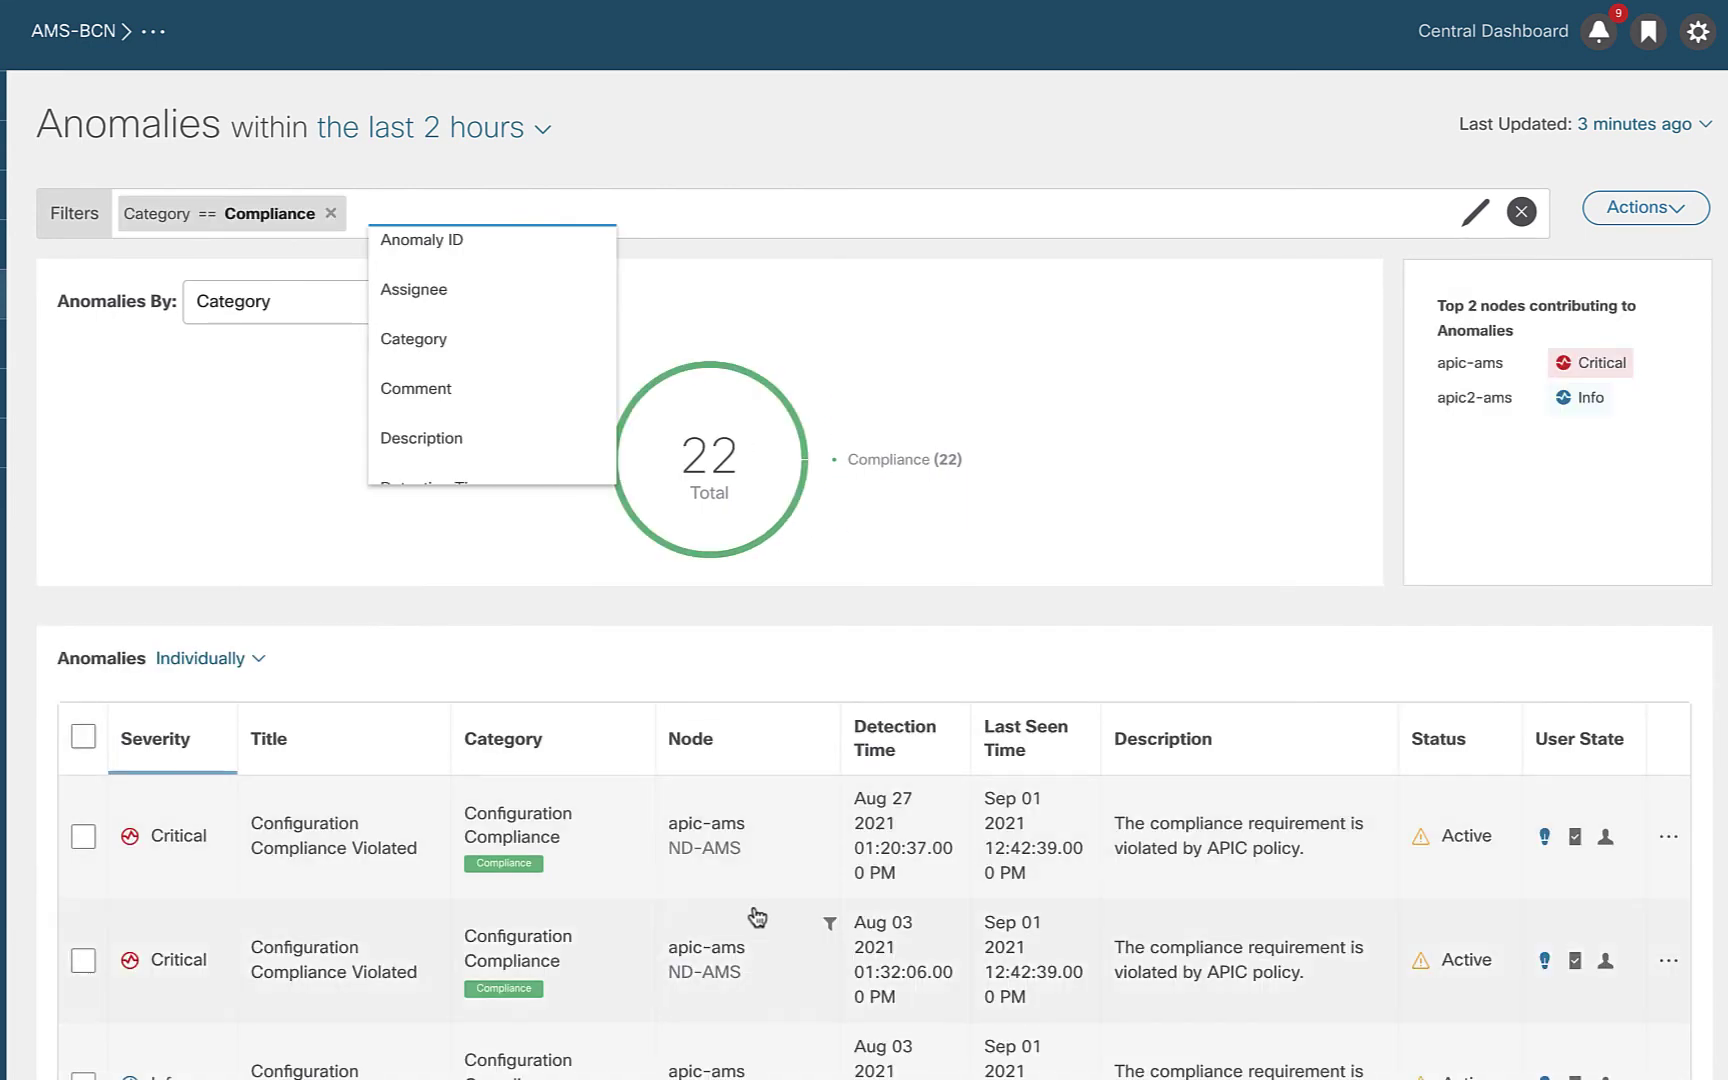
Step: Close the filter suggestions and select the second critical compliance anomaly
click(1112, 563)
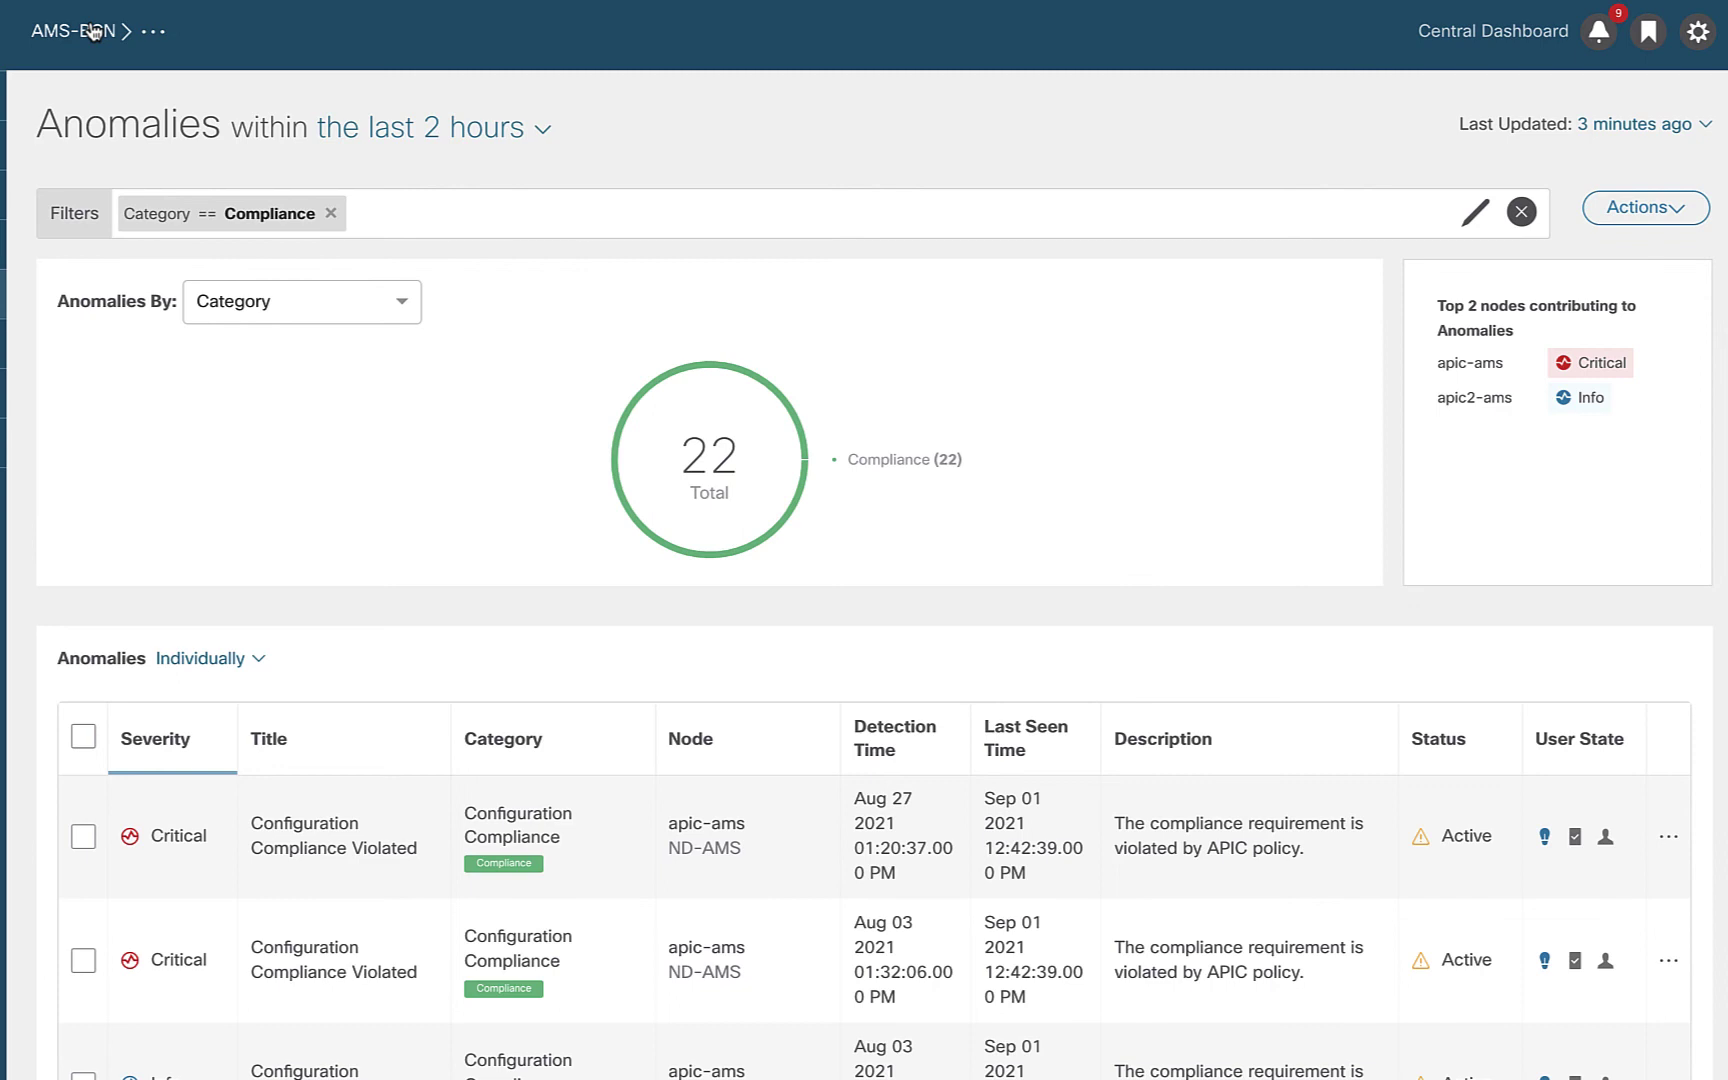
scroll(433, 409, down, 2)
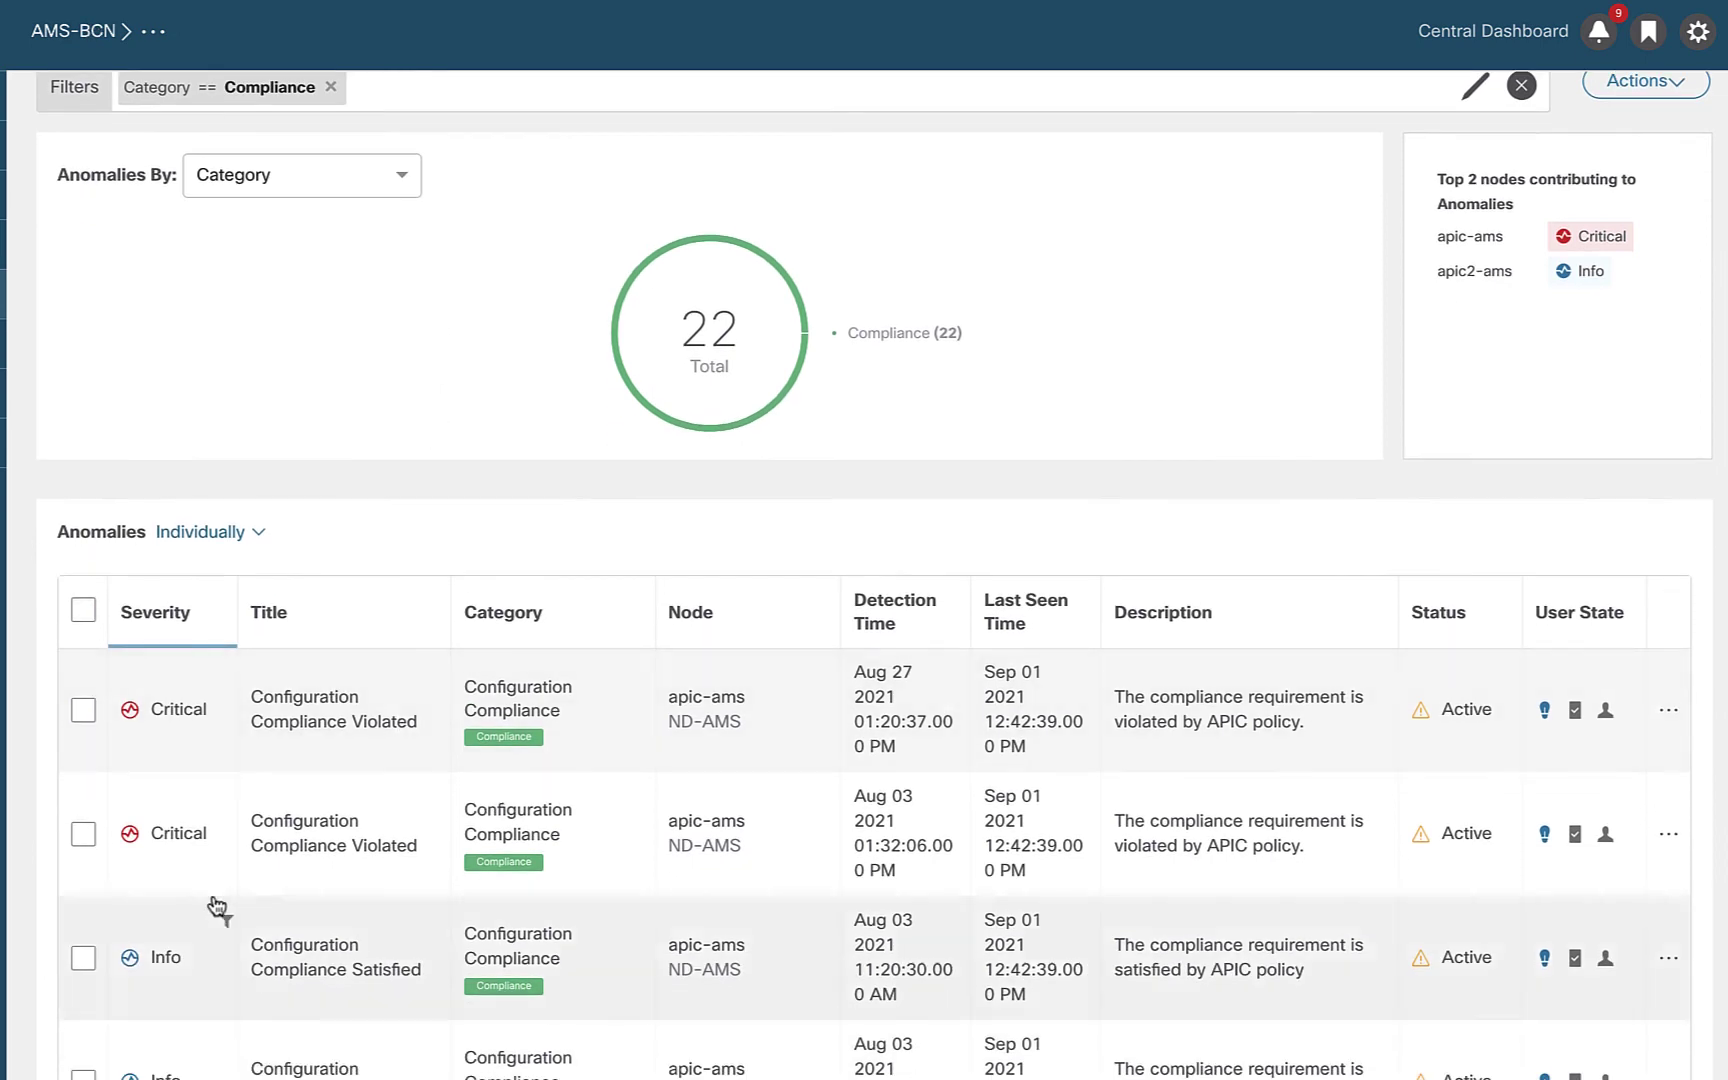
scroll(193, 852, down, 2)
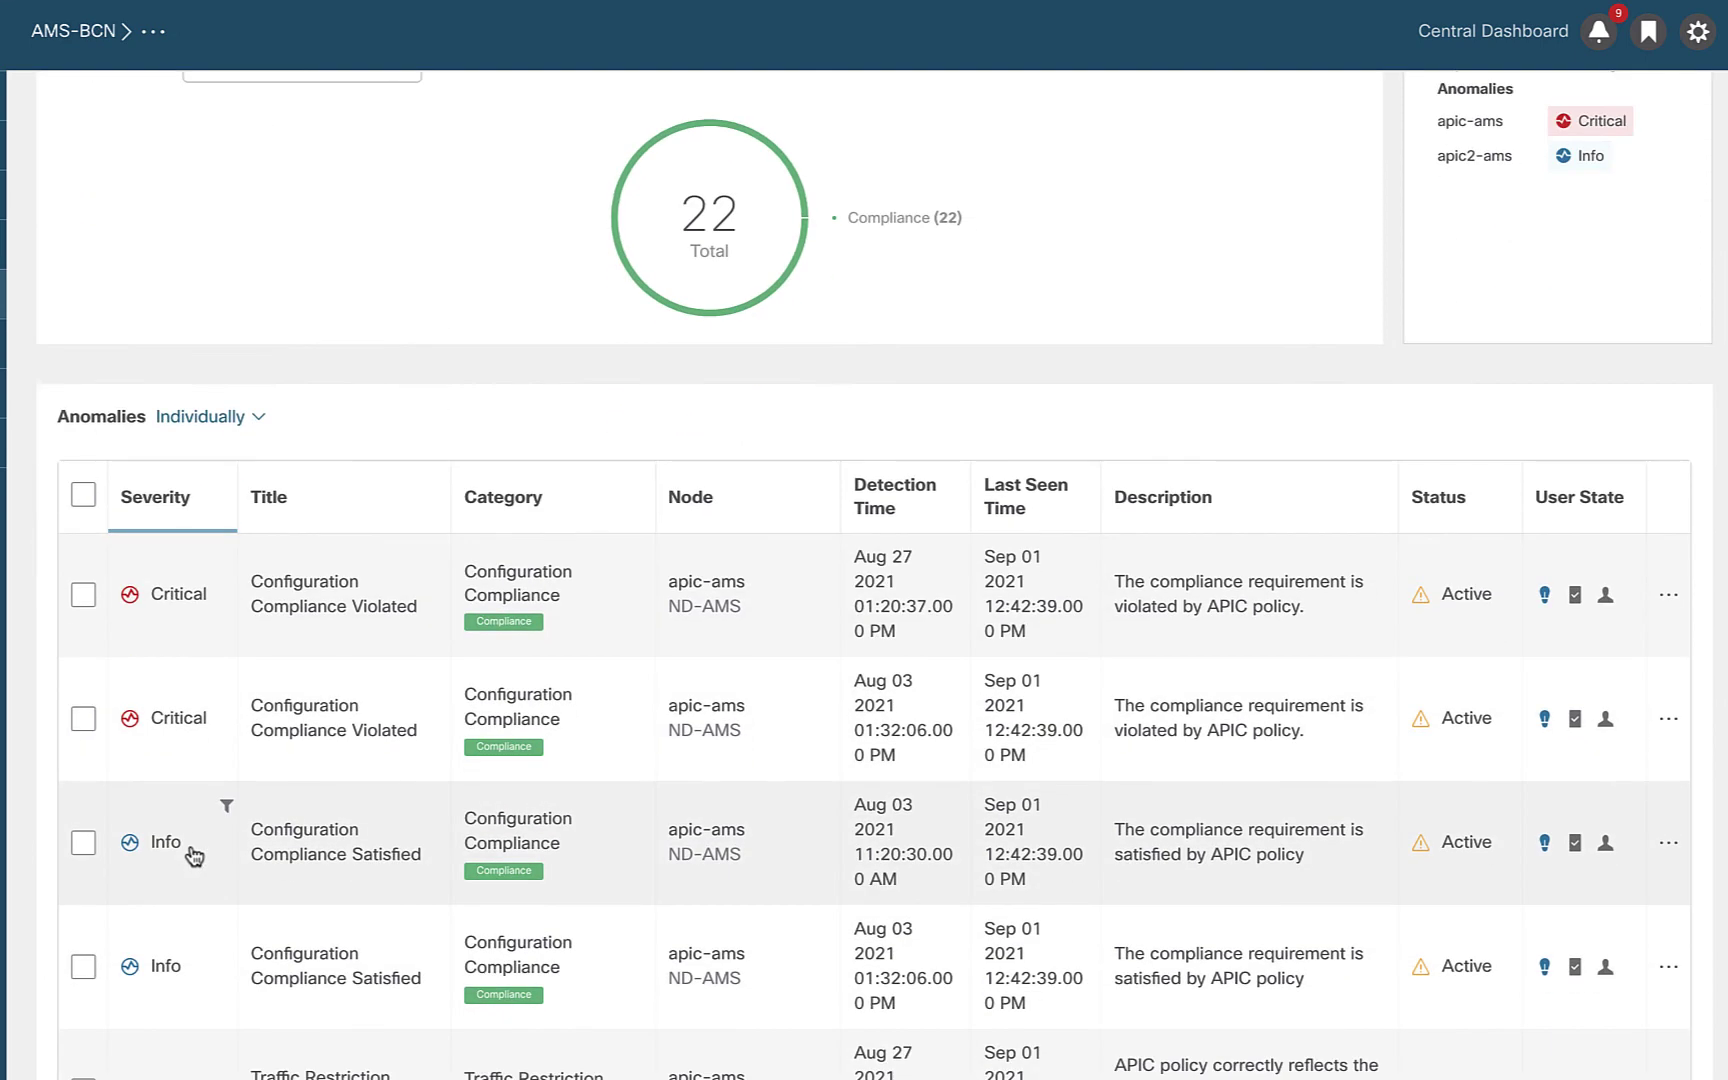
click(85, 720)
scroll(1642, 340, up, 3)
scroll(1655, 622, down, 6)
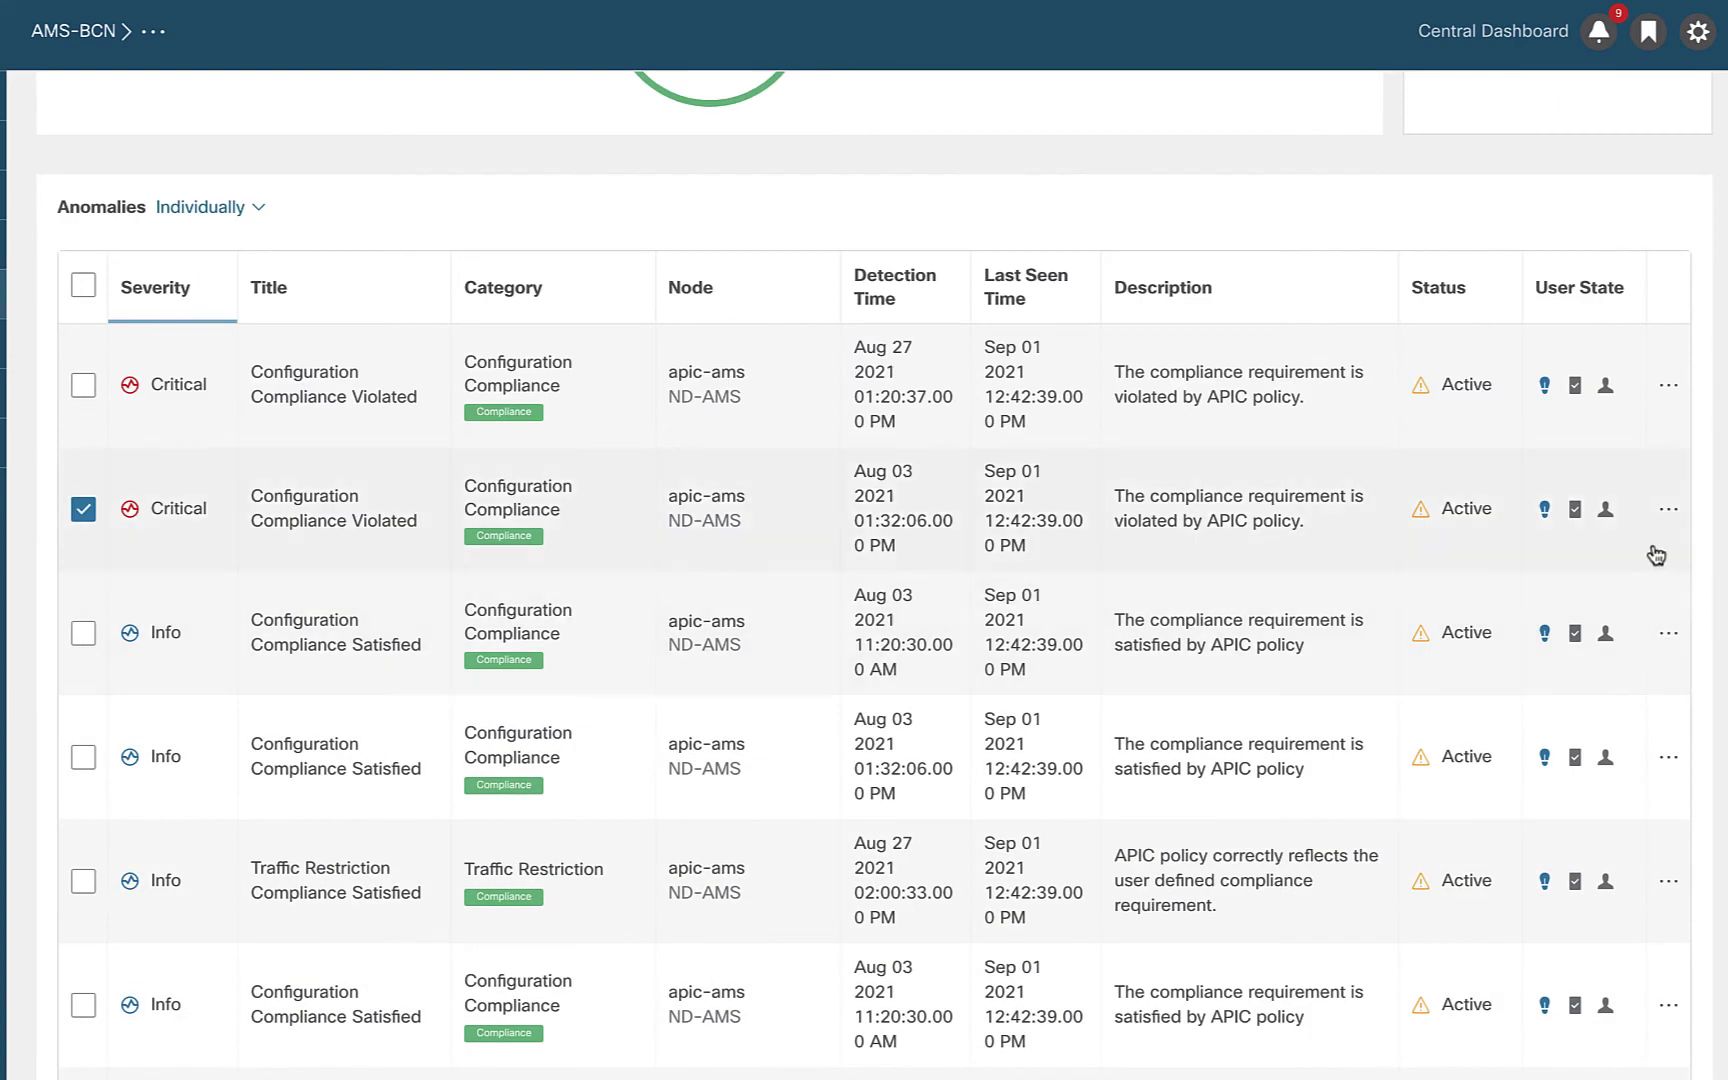
Step: Assign that anomaly to a teammate by name and save
click(1666, 514)
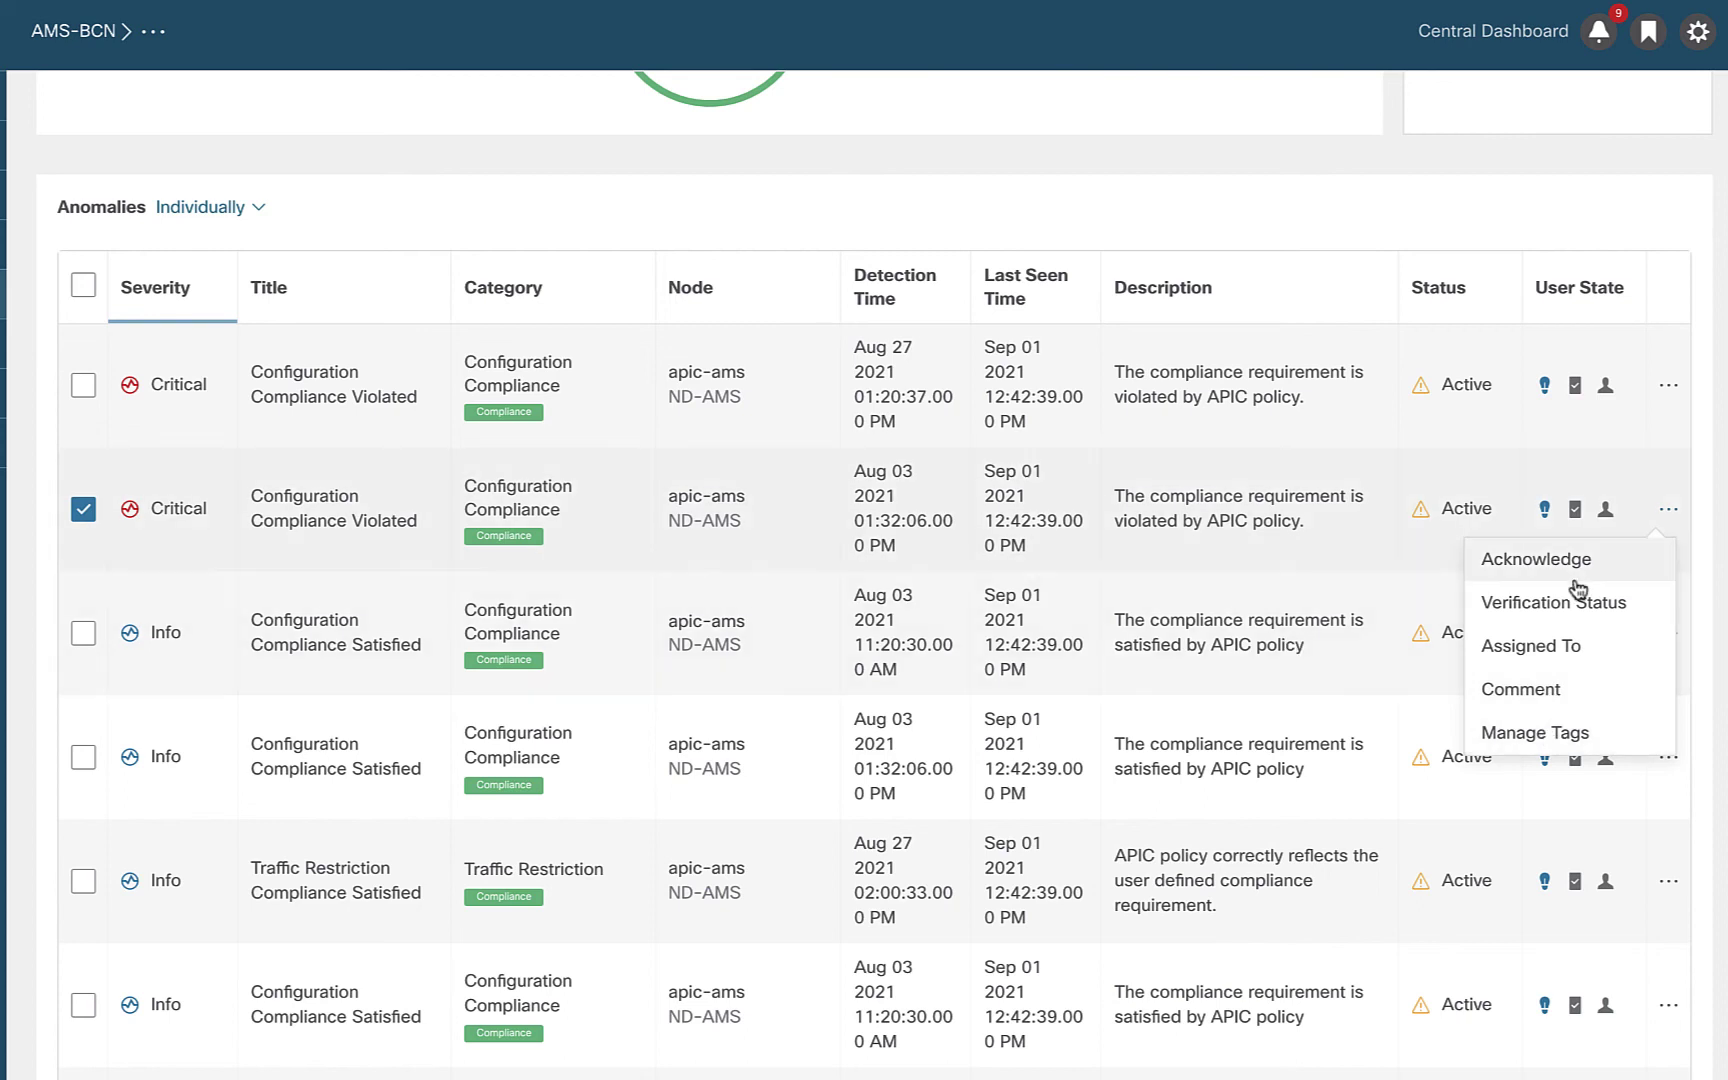
click(1570, 652)
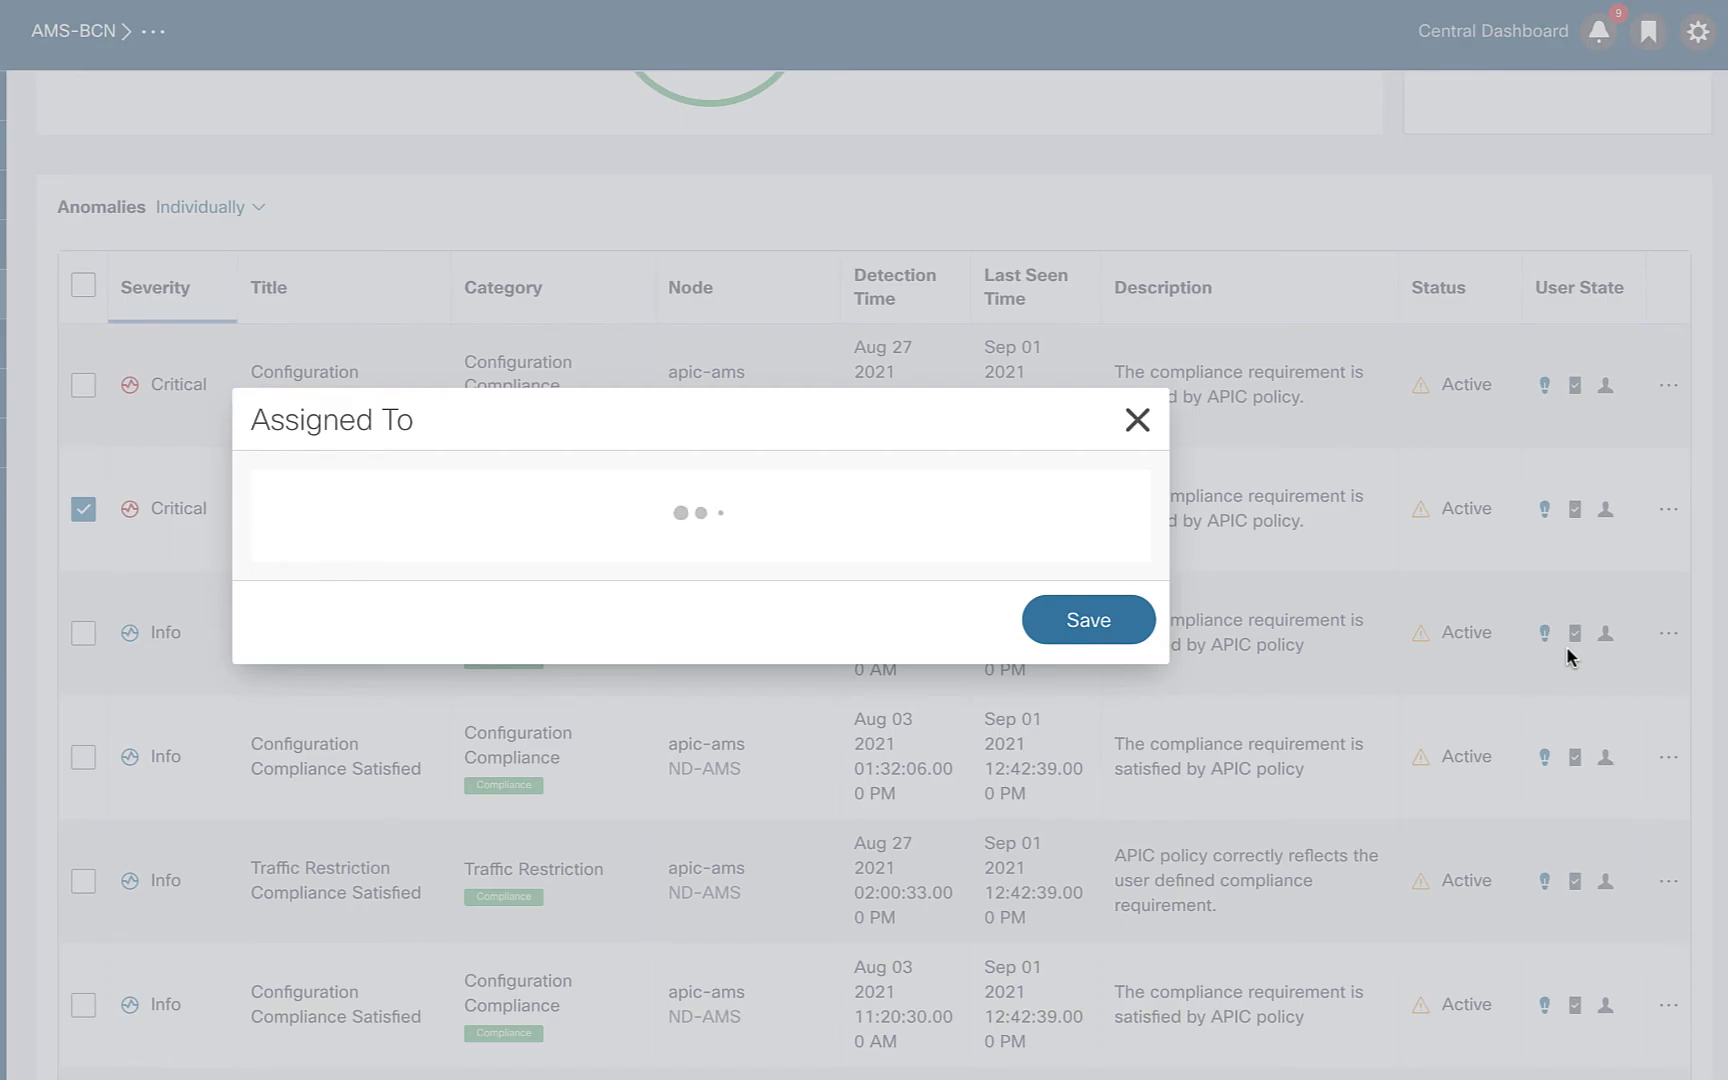
click(580, 540)
text(Joe)
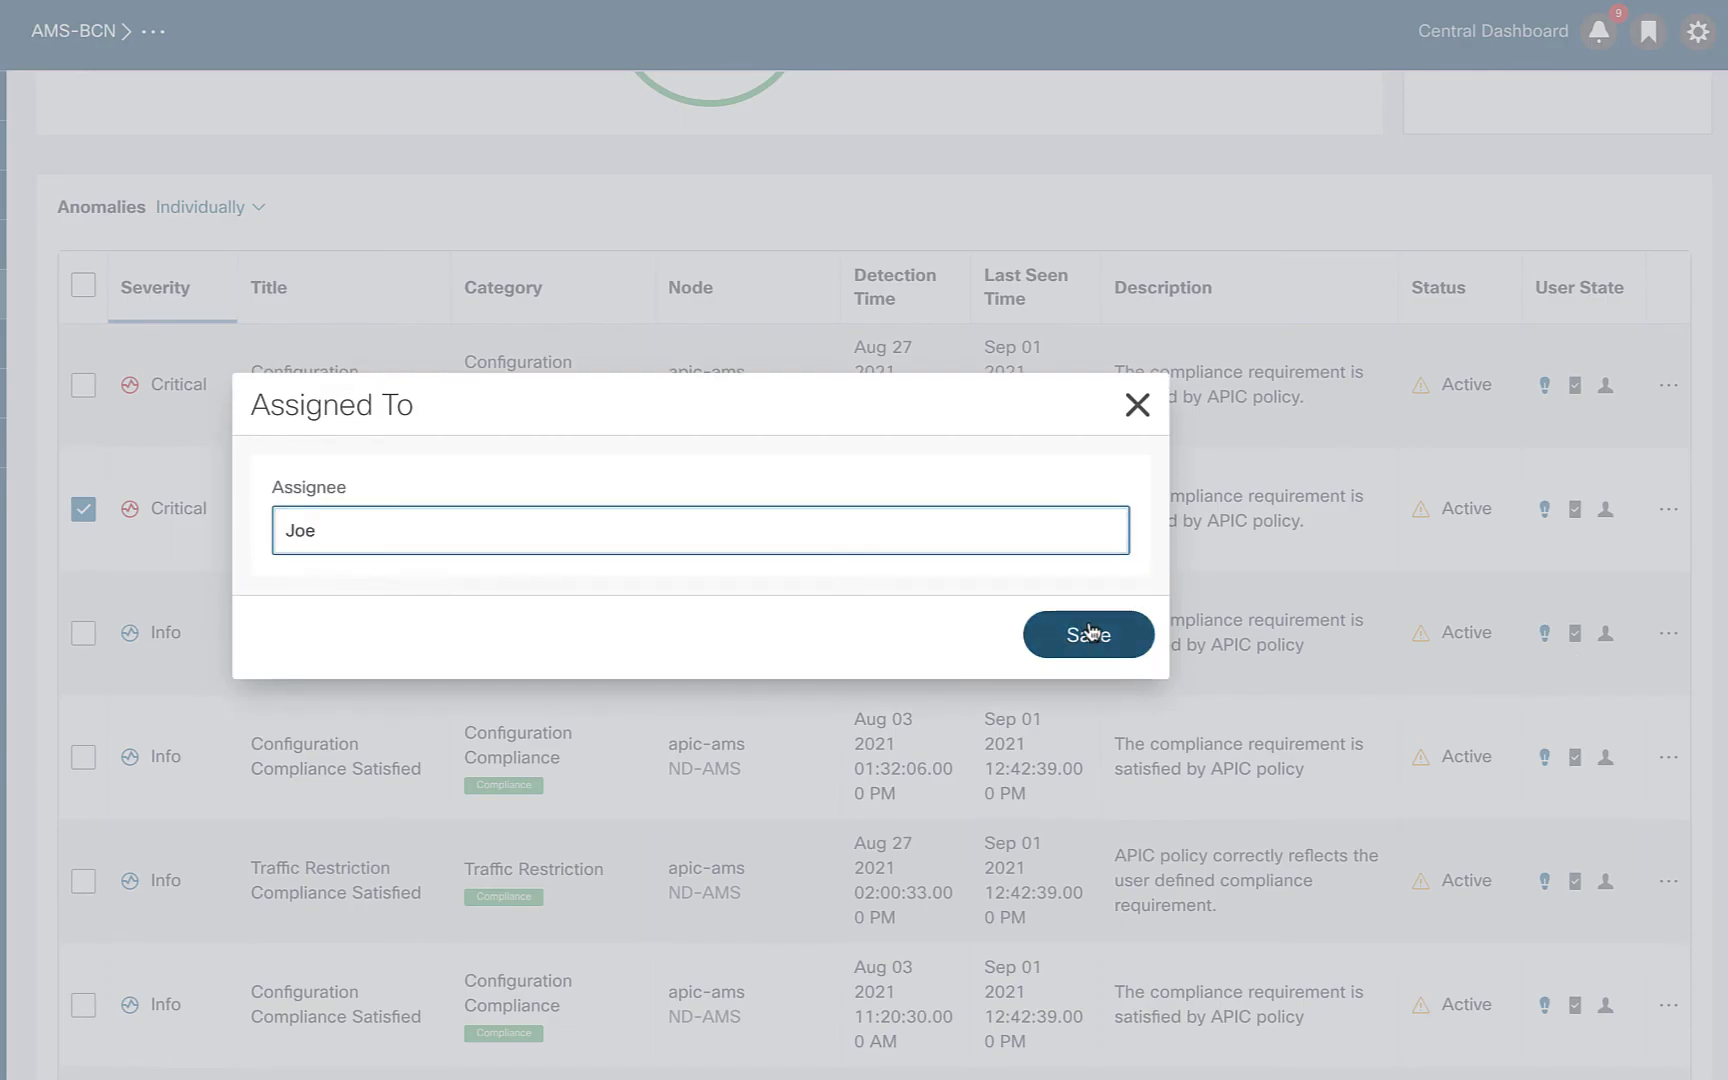
click(1090, 632)
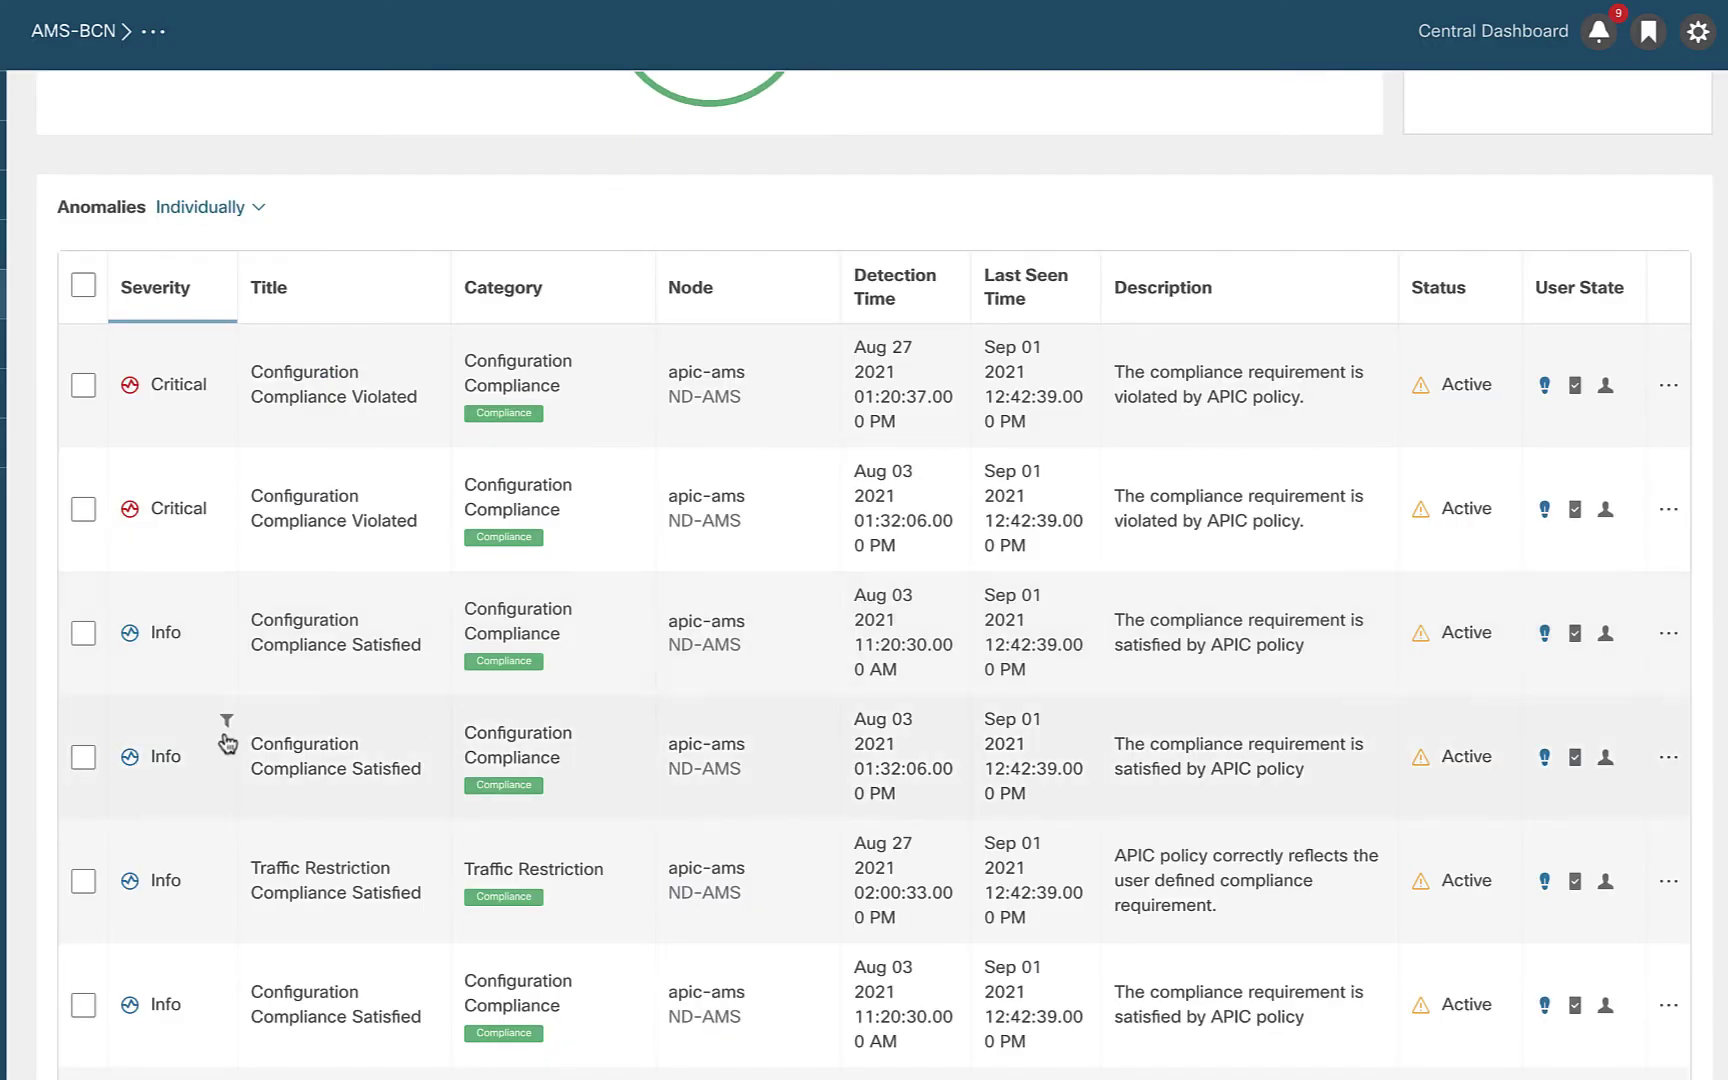
Step: Select the Aug 27 critical compliance anomaly and save a different teammate as assignee
click(84, 385)
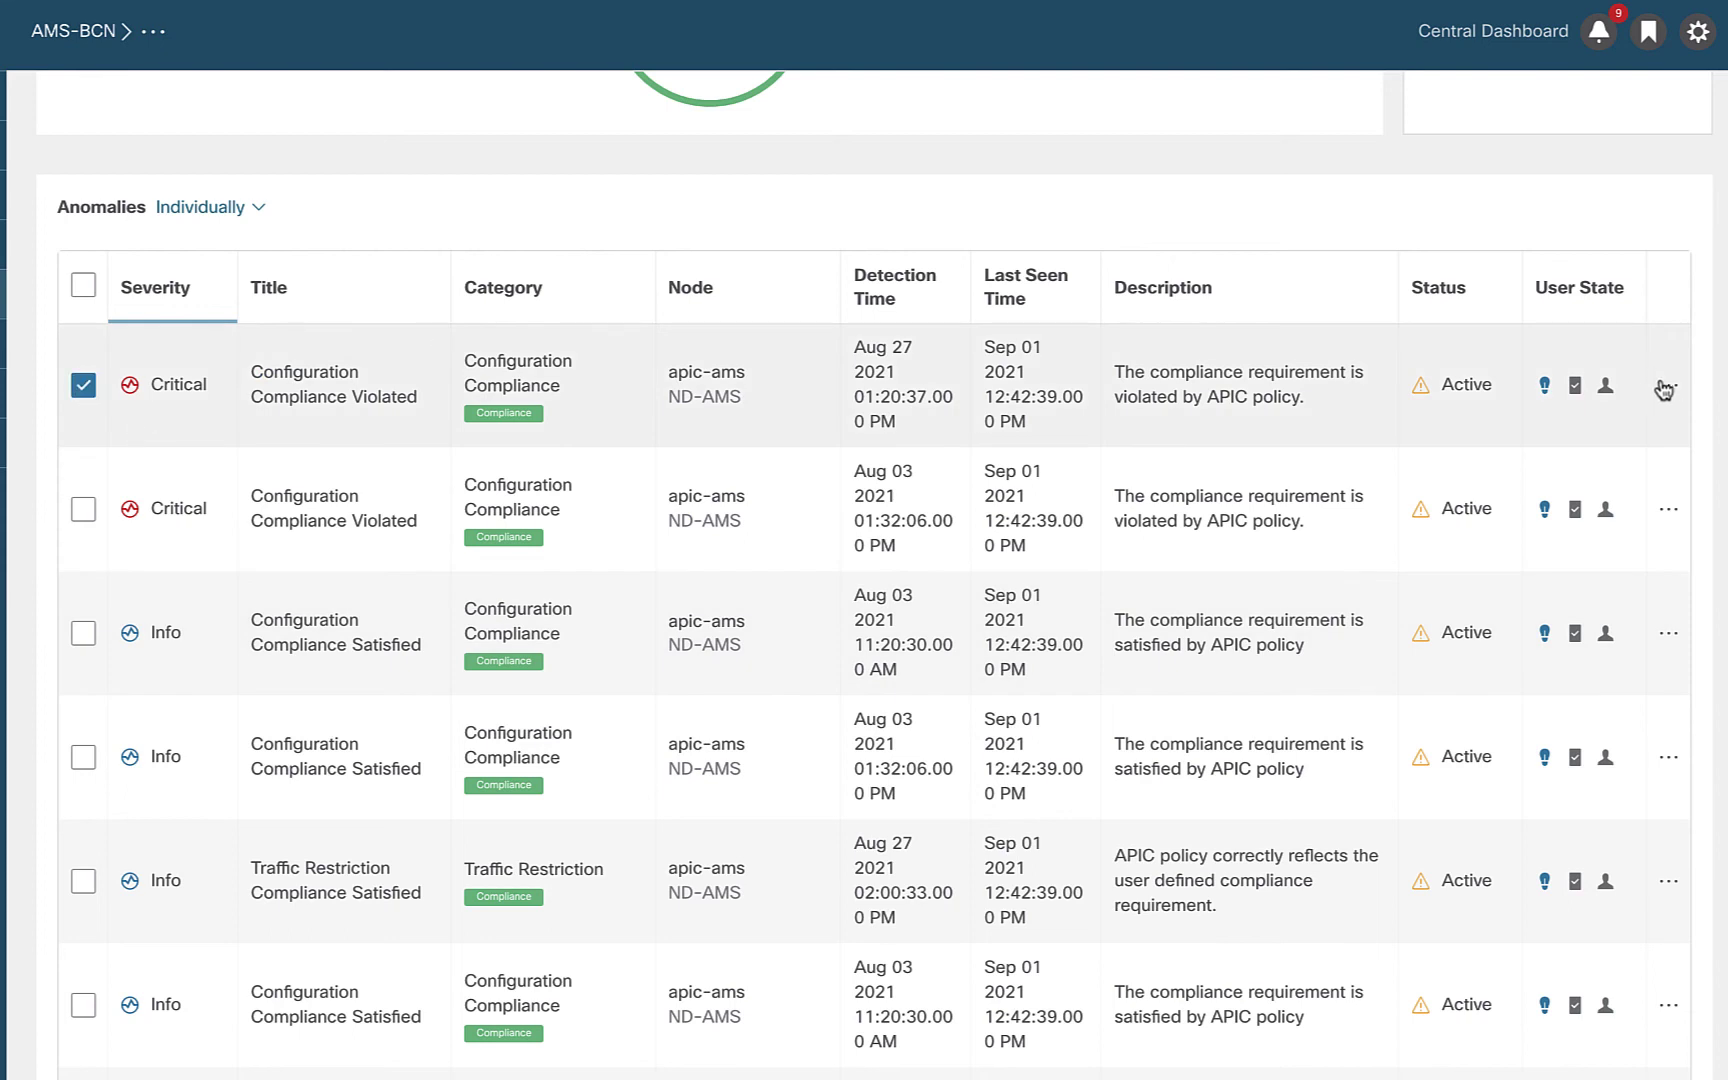
click(1666, 387)
click(1530, 522)
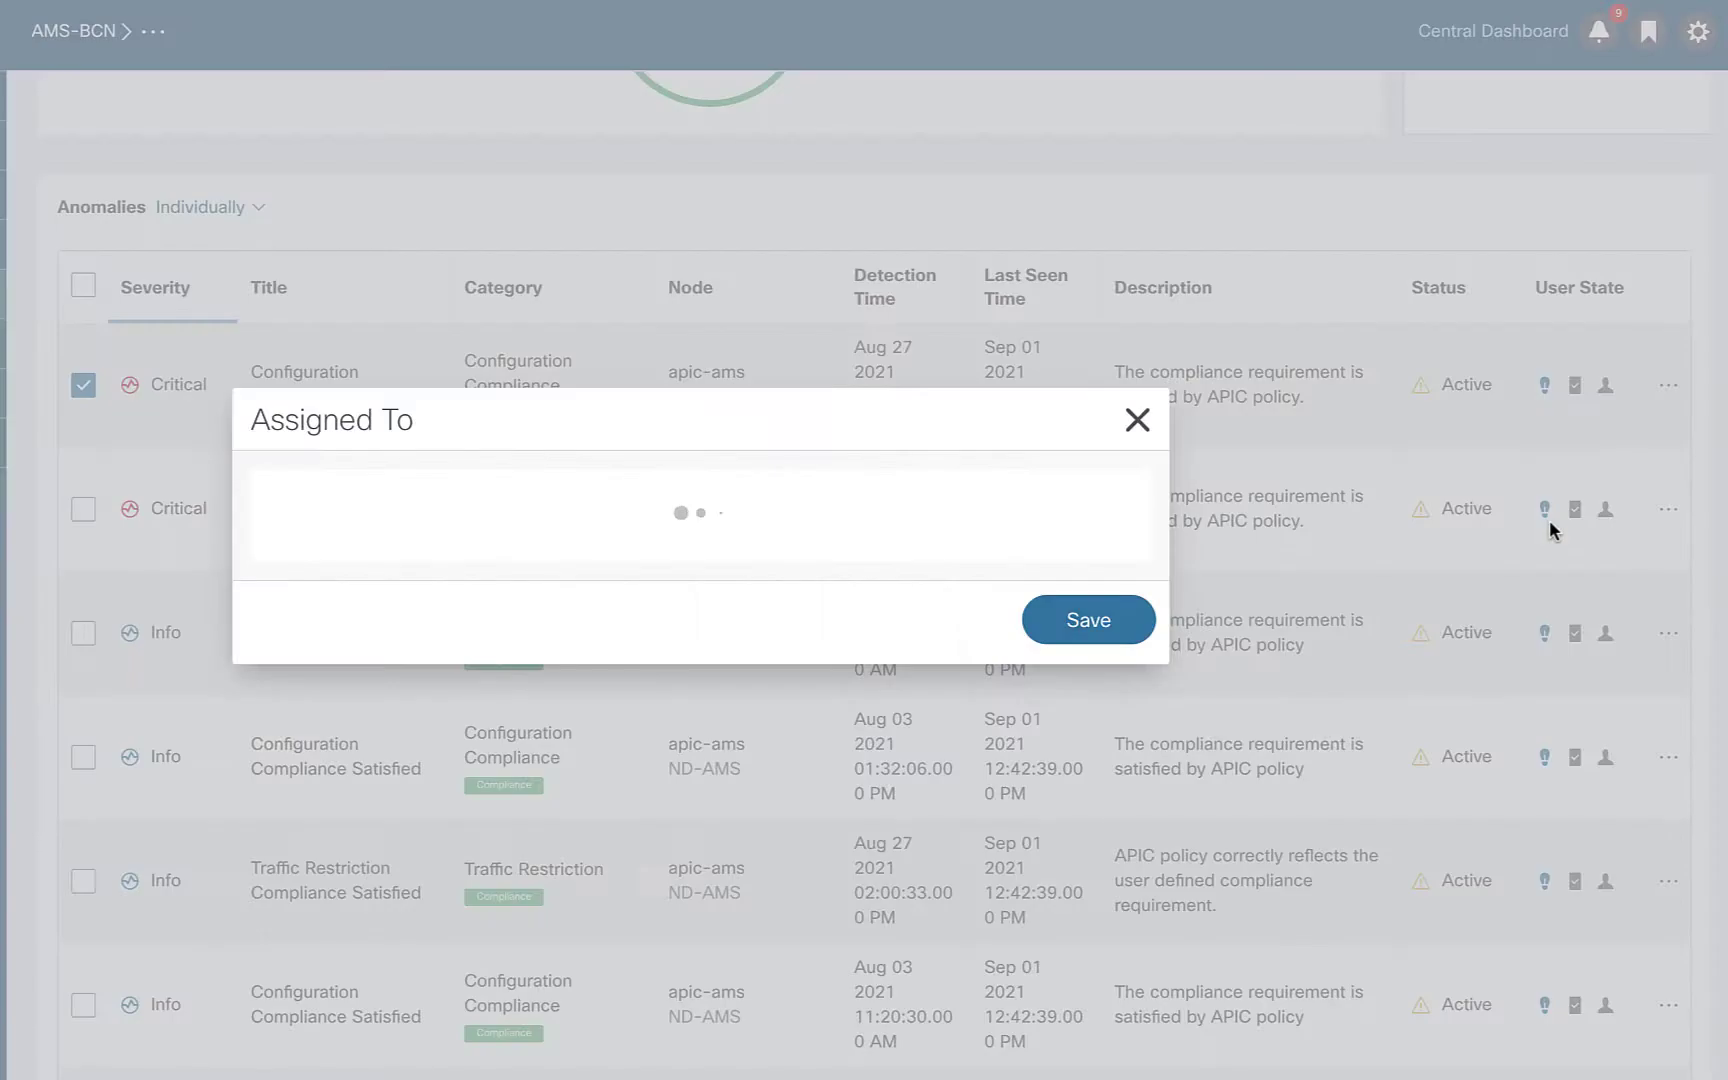
click(765, 533)
text(Joel)
click(1071, 636)
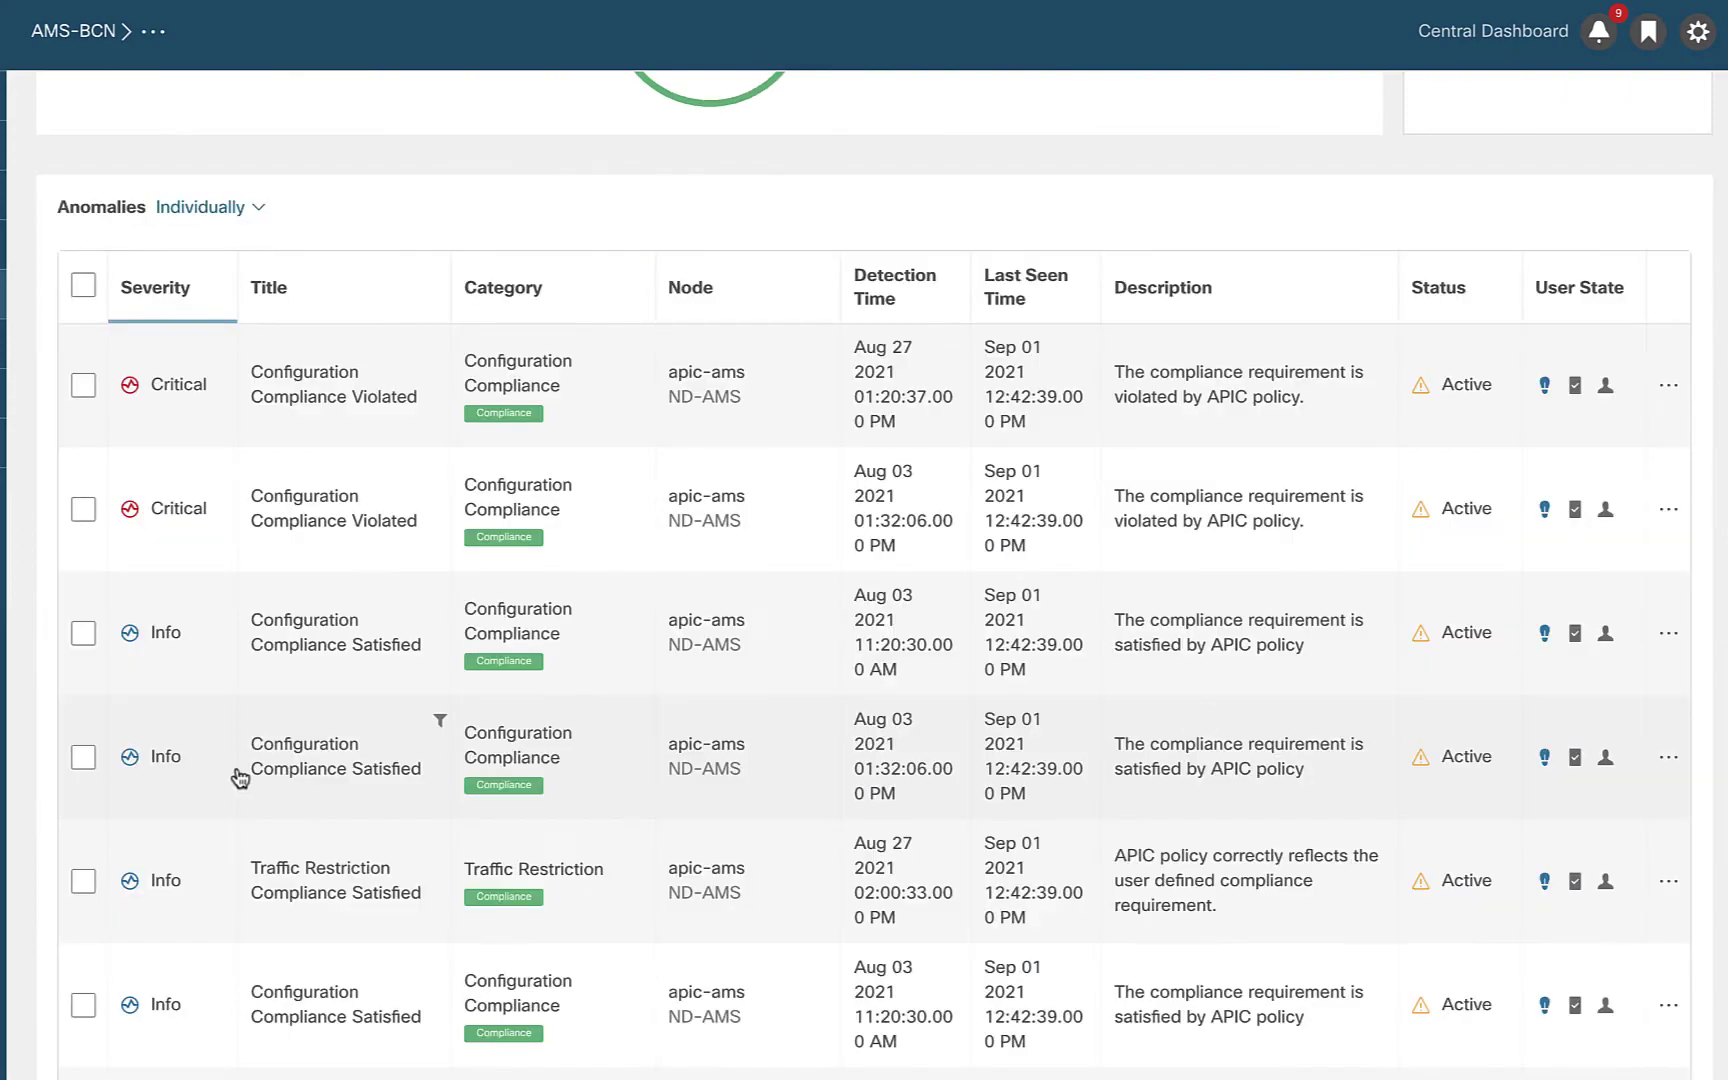
Step: Add and save a Not-Important tag on the two checked Info Configuration Compliance Satisfied anomalies
click(83, 633)
click(85, 757)
scroll(1331, 494, up, 5)
click(1621, 210)
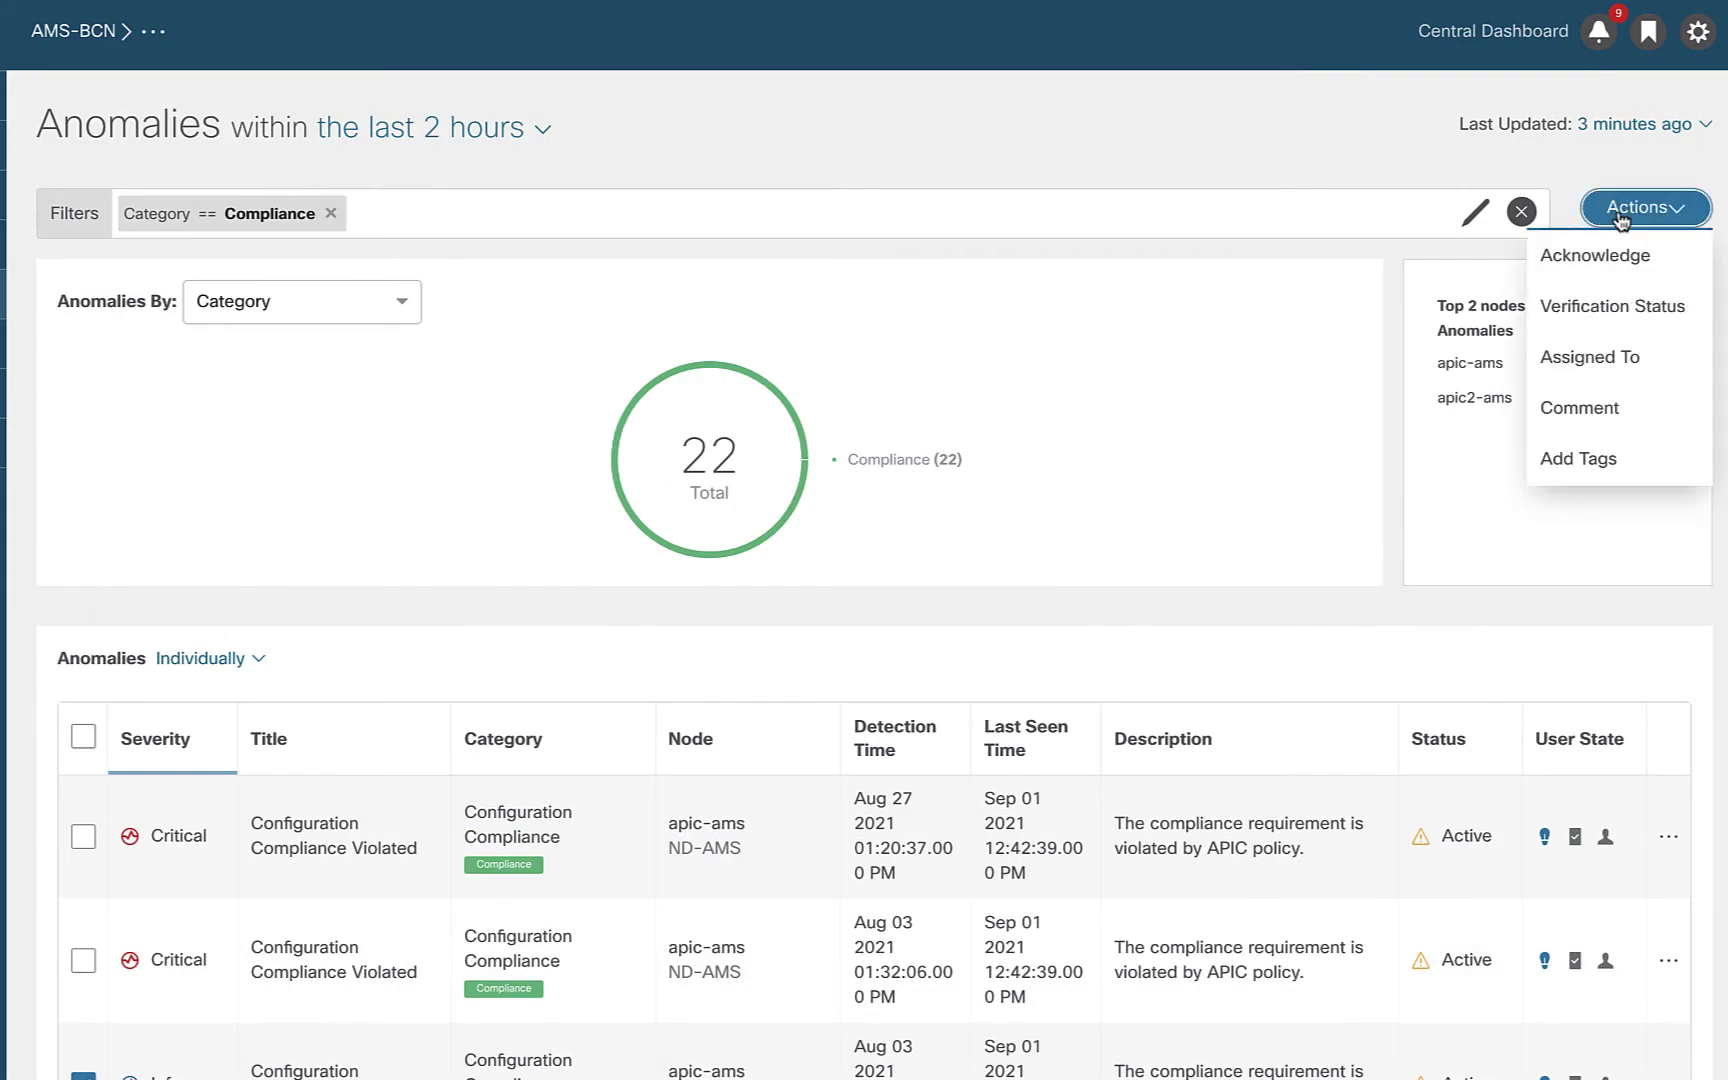
click(1596, 455)
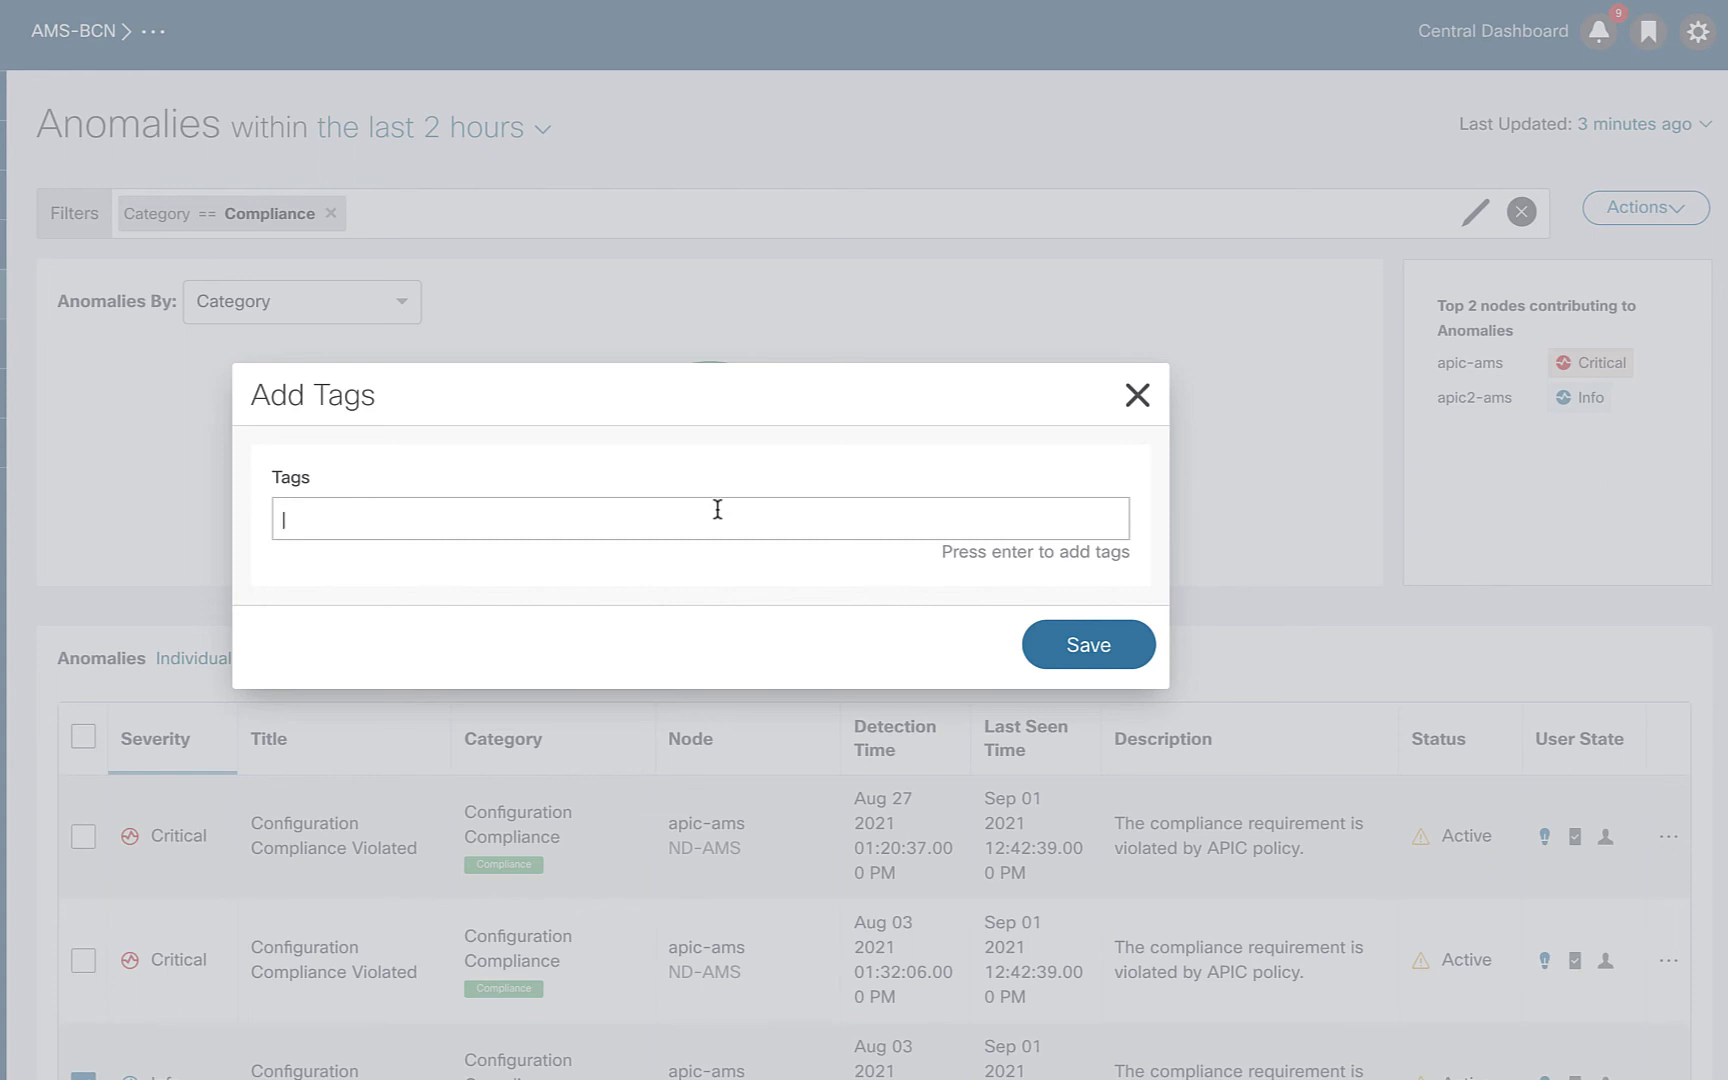
text(Not-IMportant)
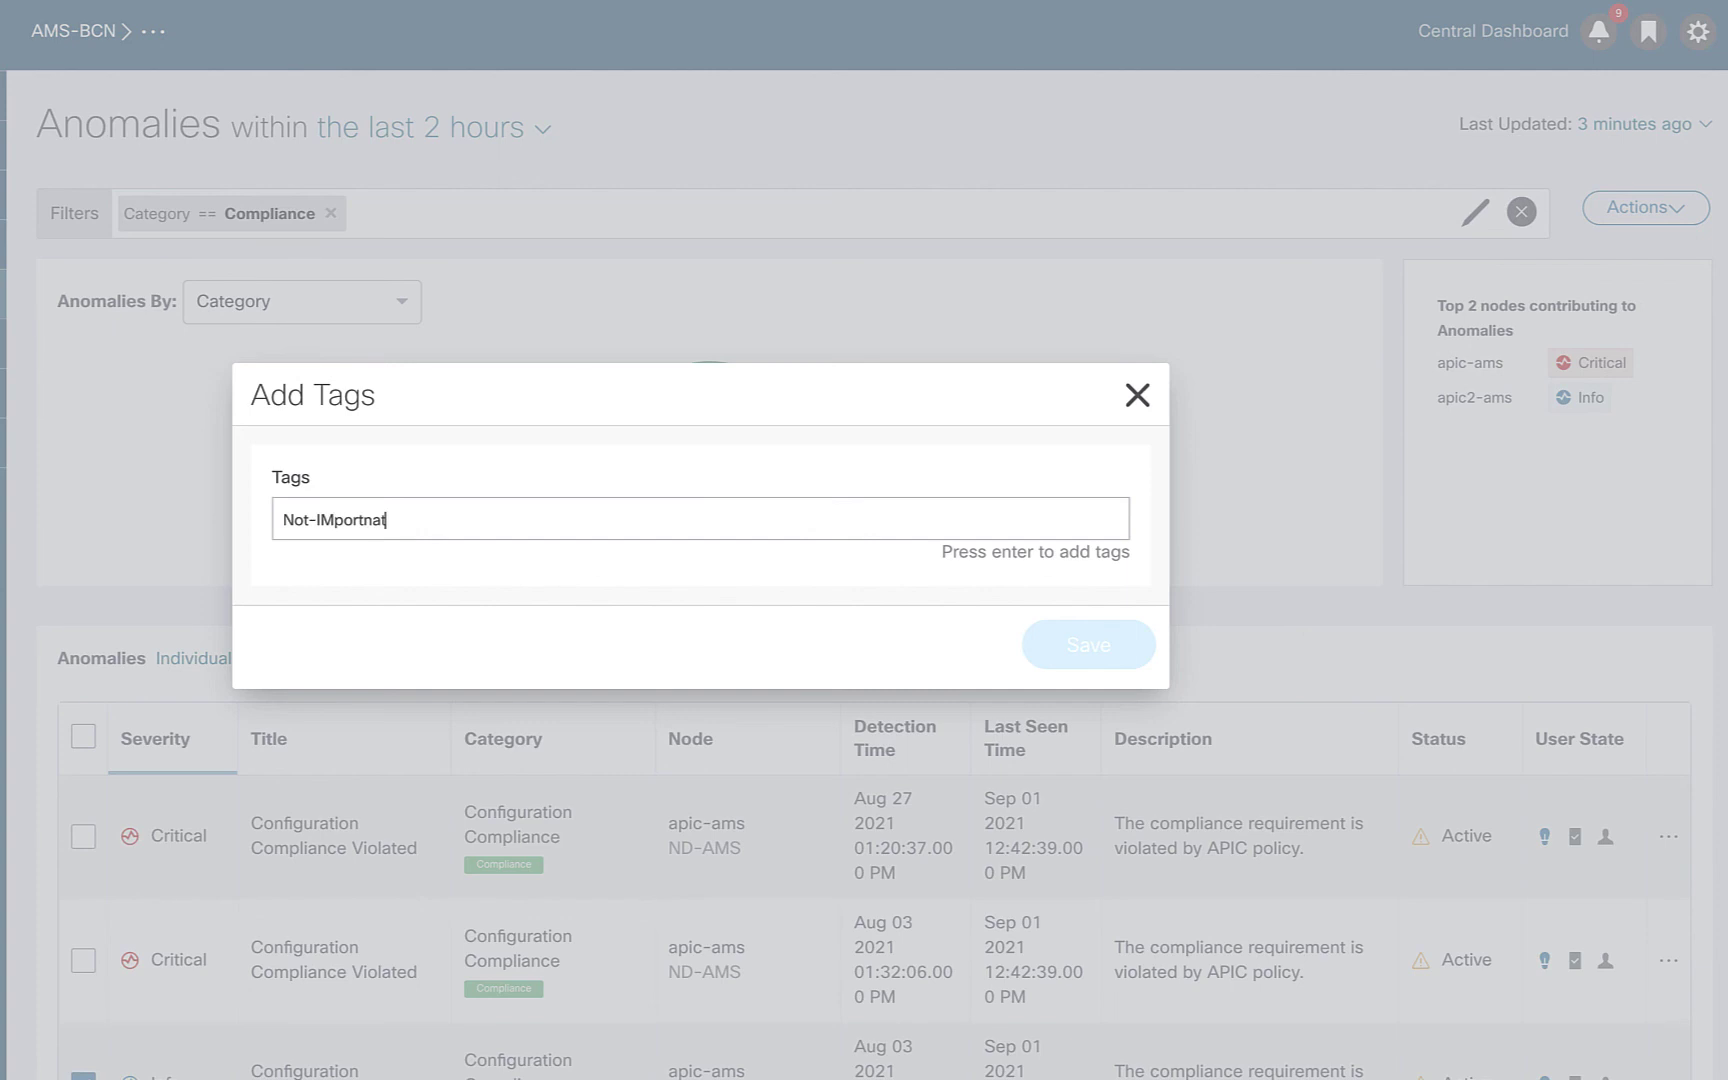
key(BackSpace)
key(BackSpace)
key(BackSpace)
key(BackSpace)
key(BackSpace)
key(BackSpace)
key(BackSpace)
key(BackSpace)
key(BackSpace)
text(Important)
key(Return)
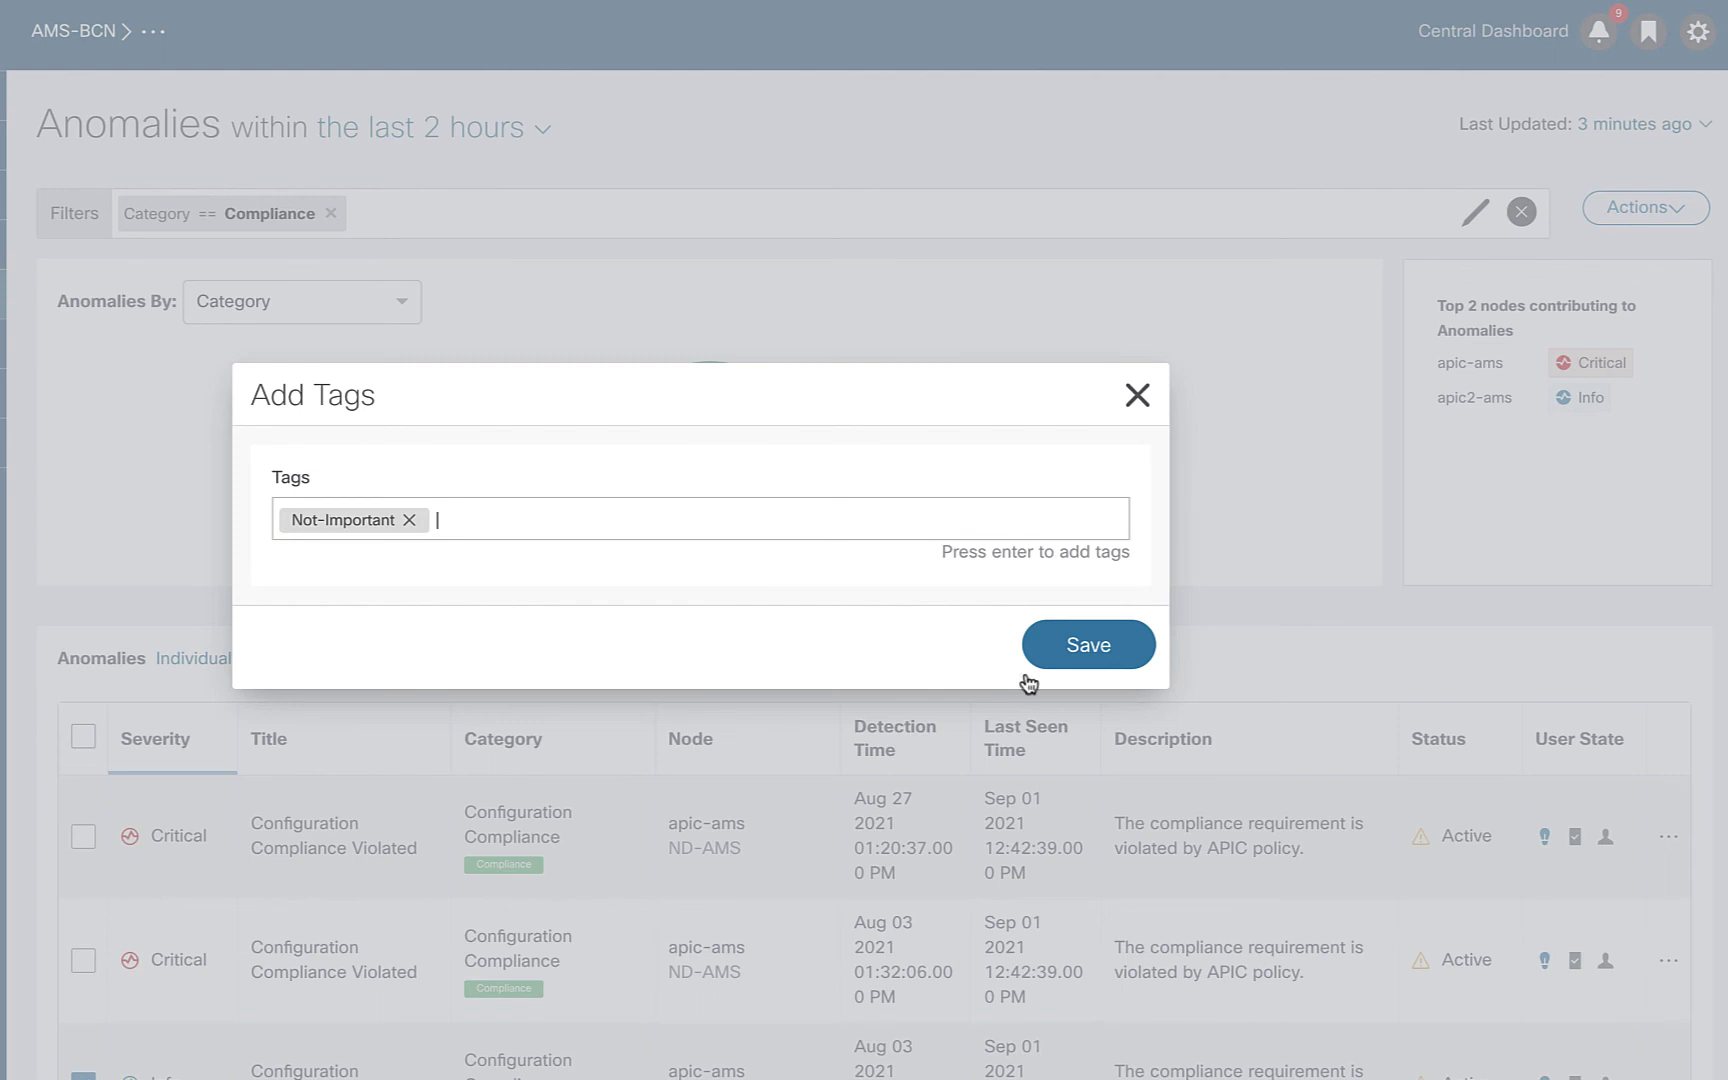
click(1072, 658)
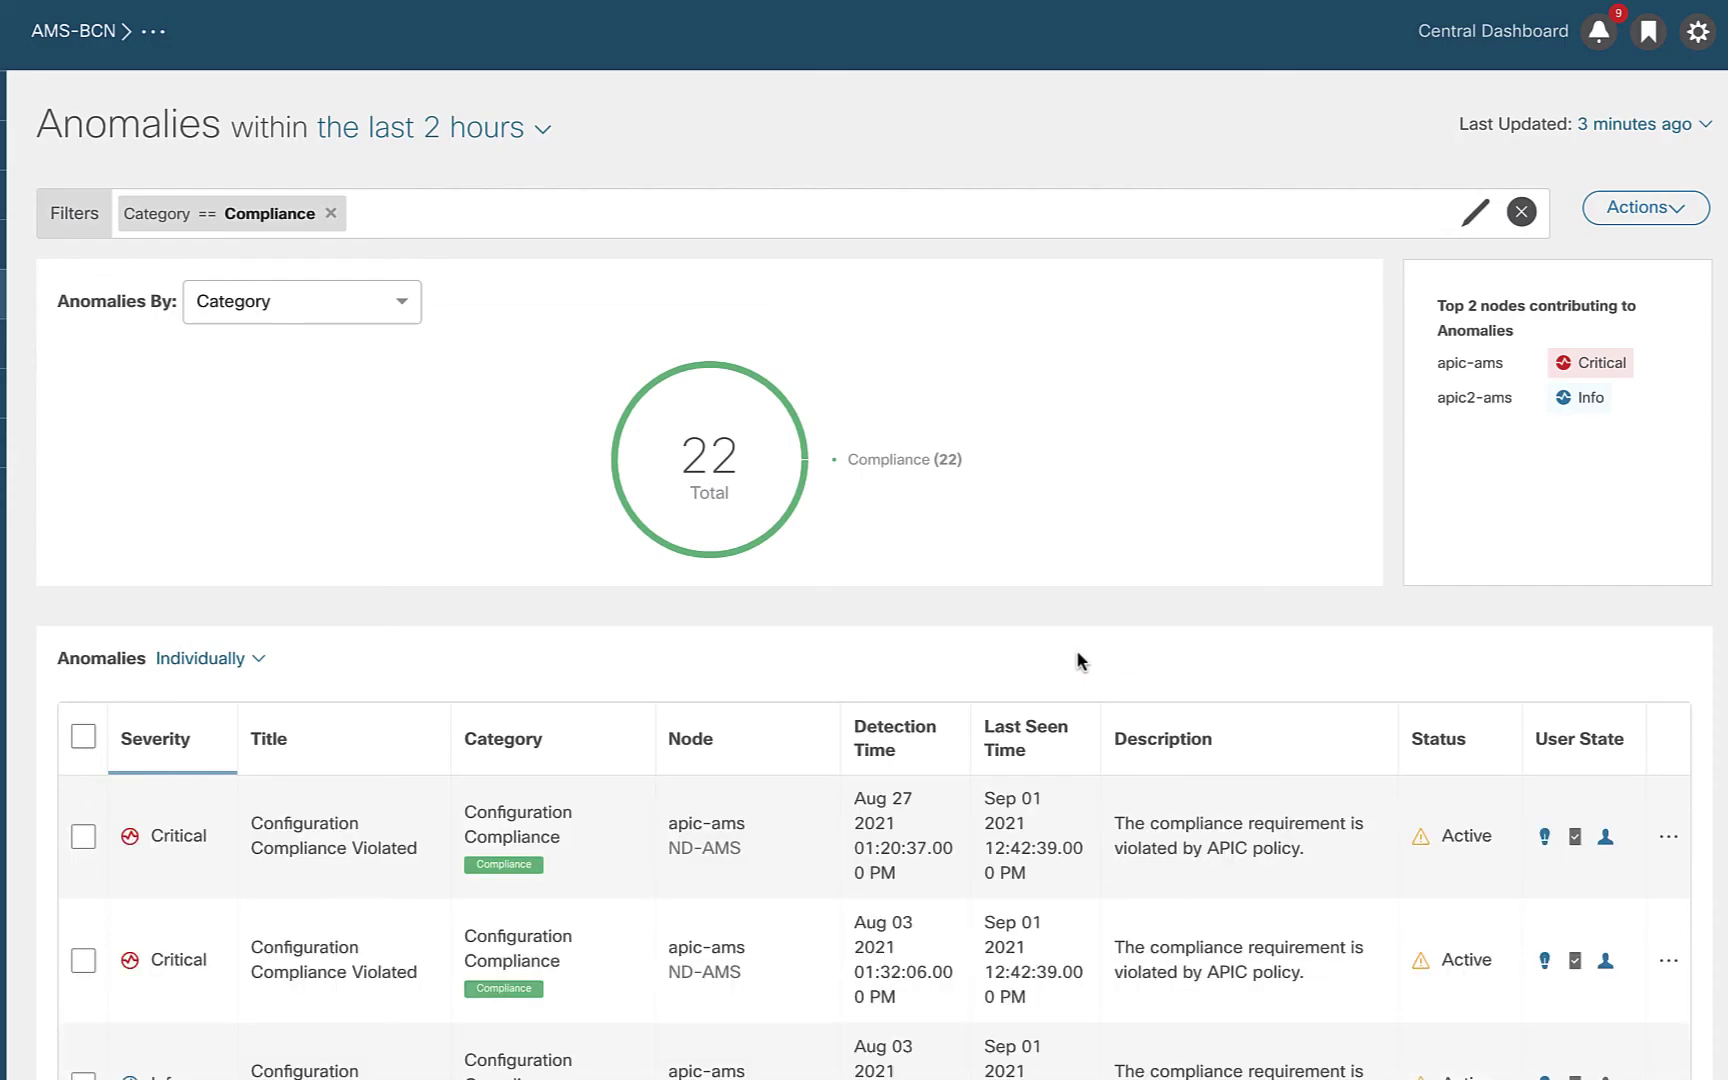
Step: Replace the Compliance category filter with an Assignee == teammate's name filter
click(330, 213)
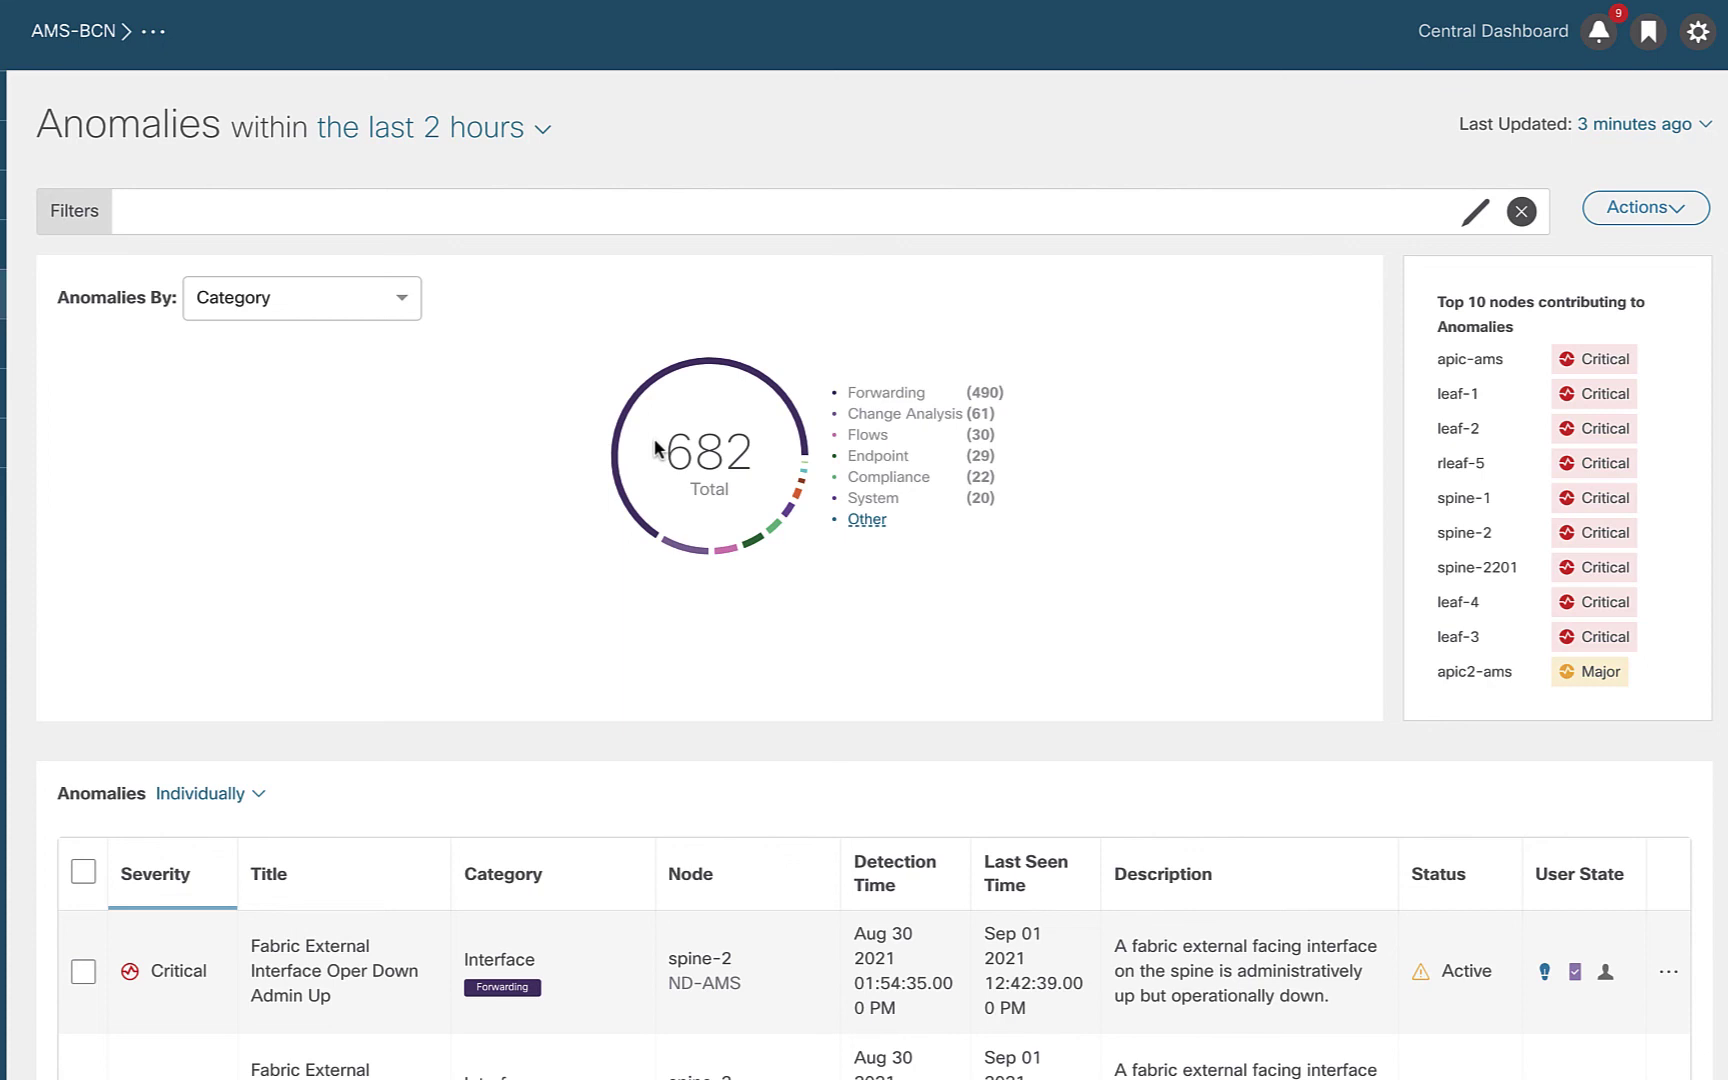
click(265, 211)
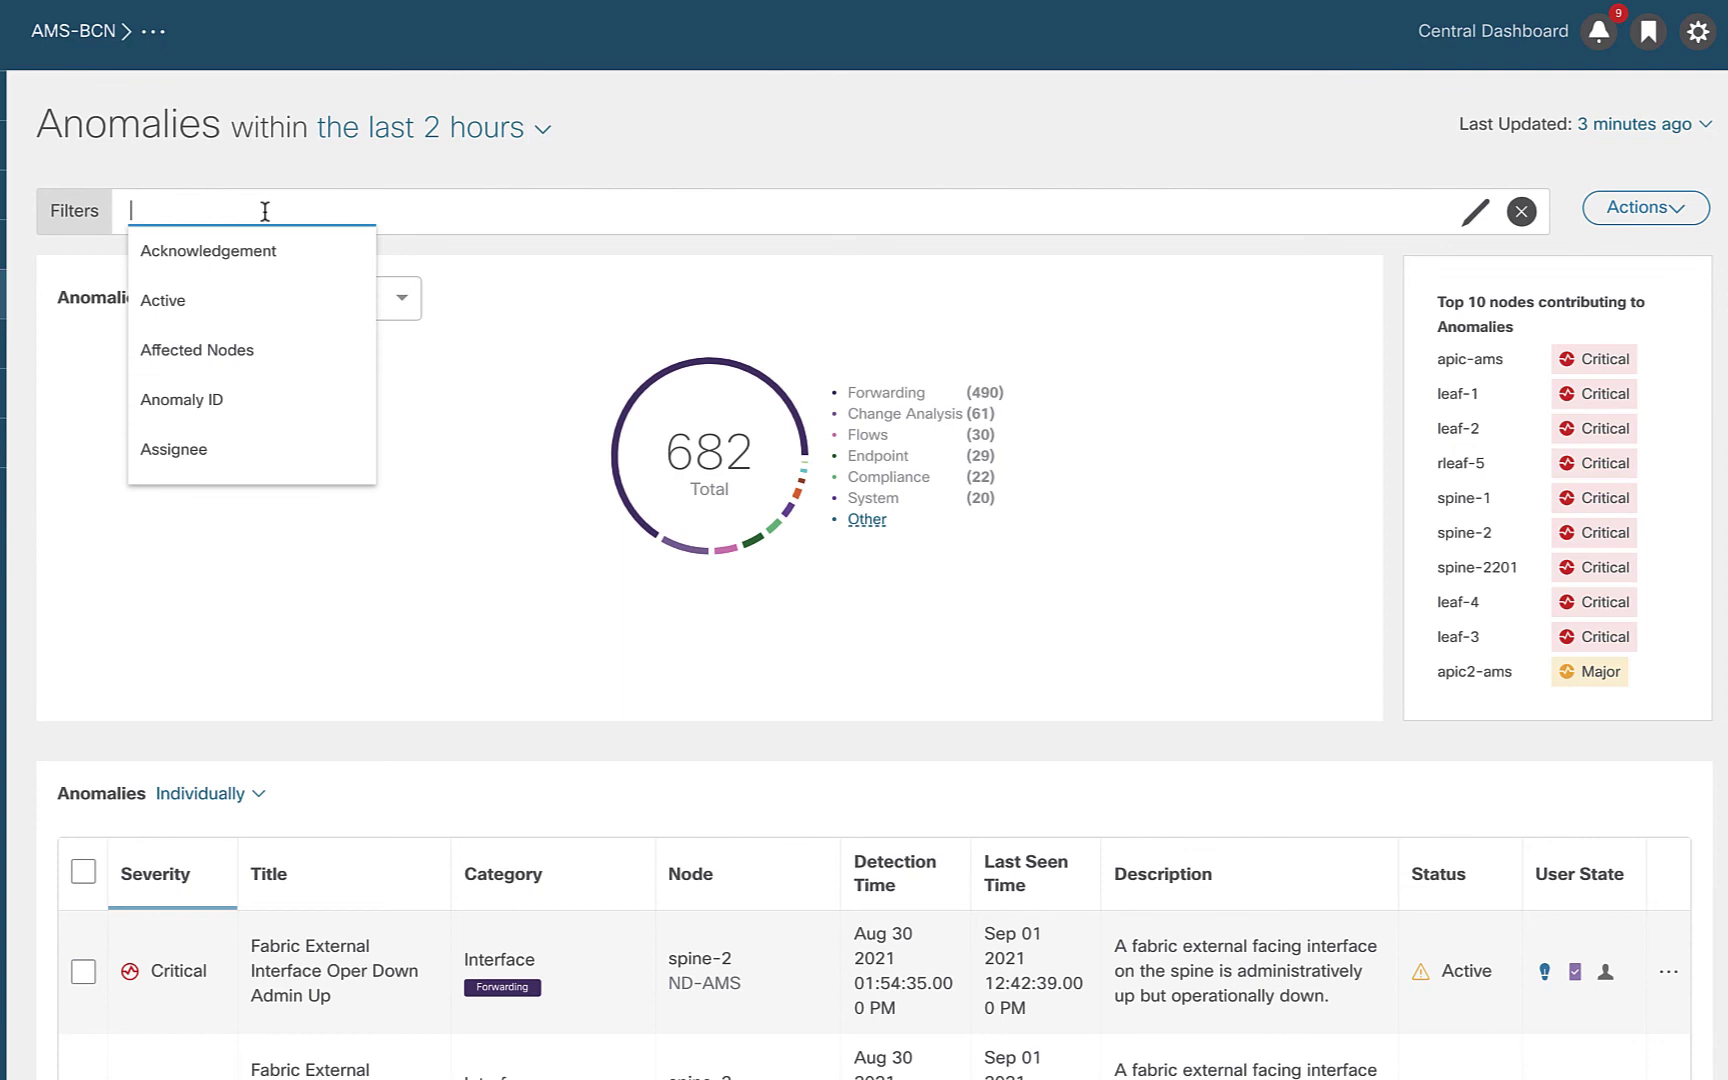
click(239, 458)
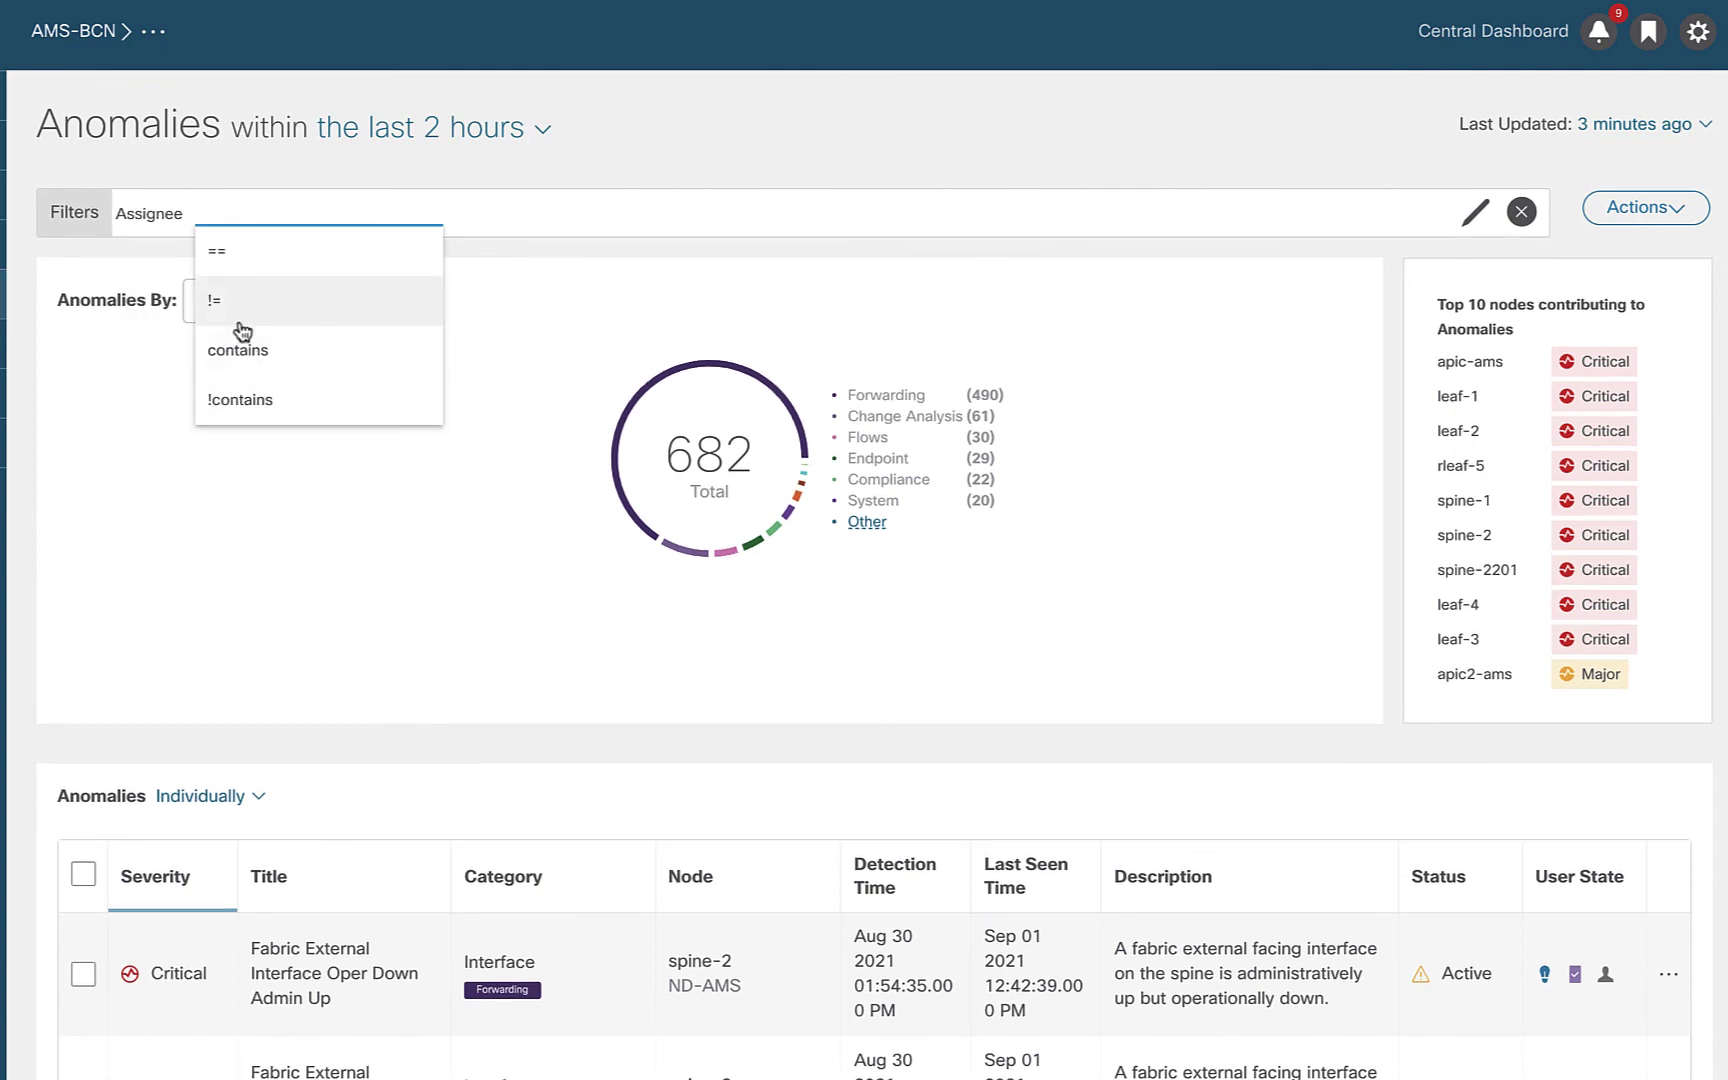
click(238, 250)
text(Joe)
key(Return)
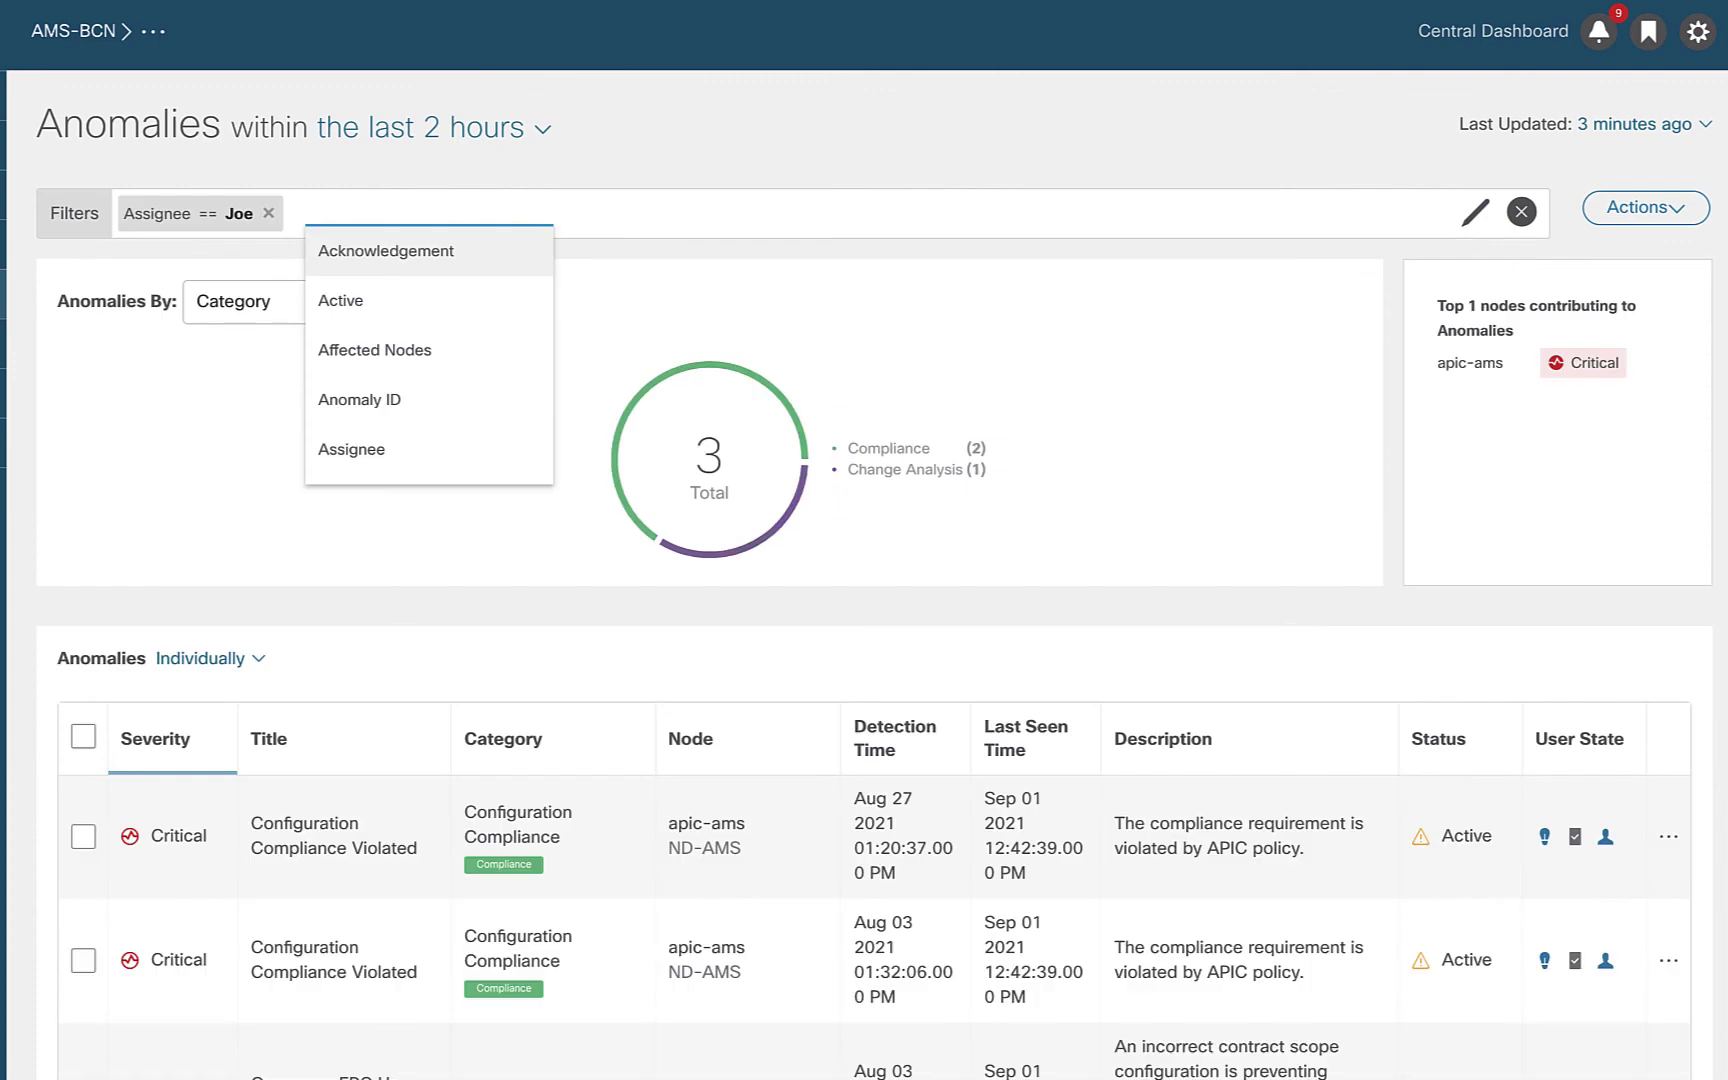
Step: Review the teammate's assigned anomalies, then remove the assignee filter to show all 682
scroll(483, 838, down, 4)
scroll(483, 838, down, 1)
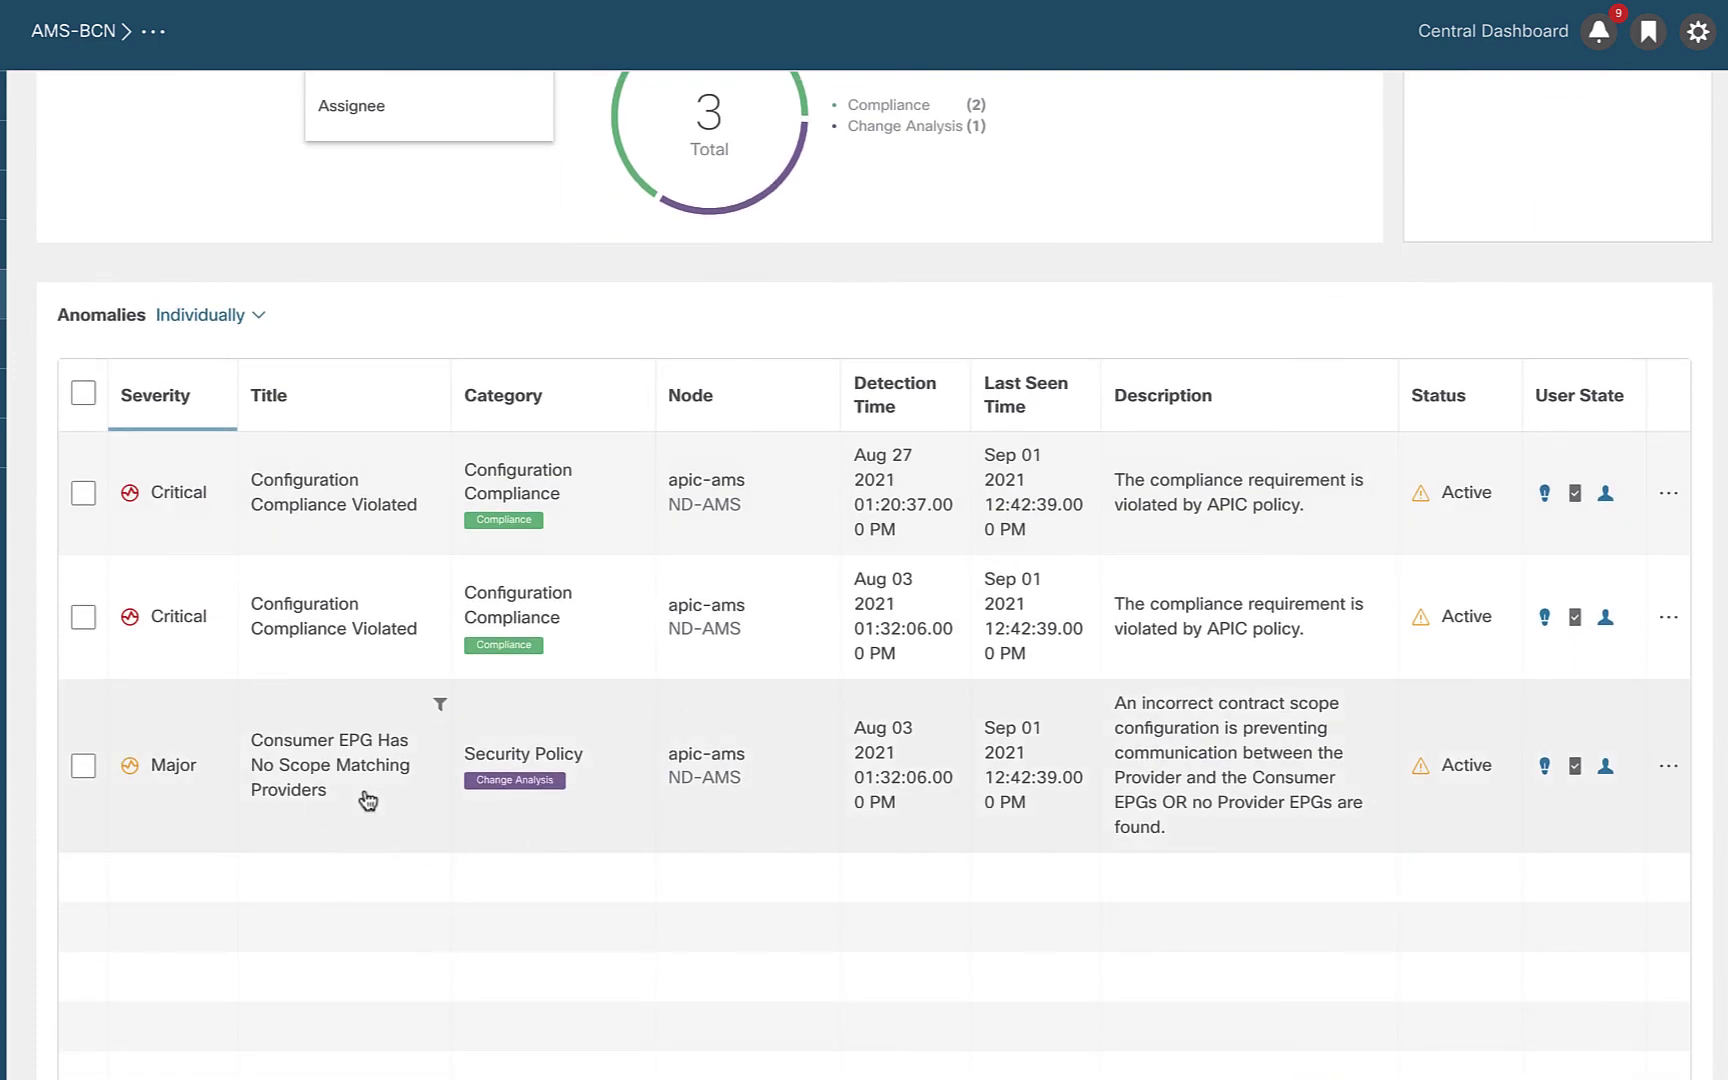
scroll(367, 800, up, 2)
scroll(340, 590, up, 1)
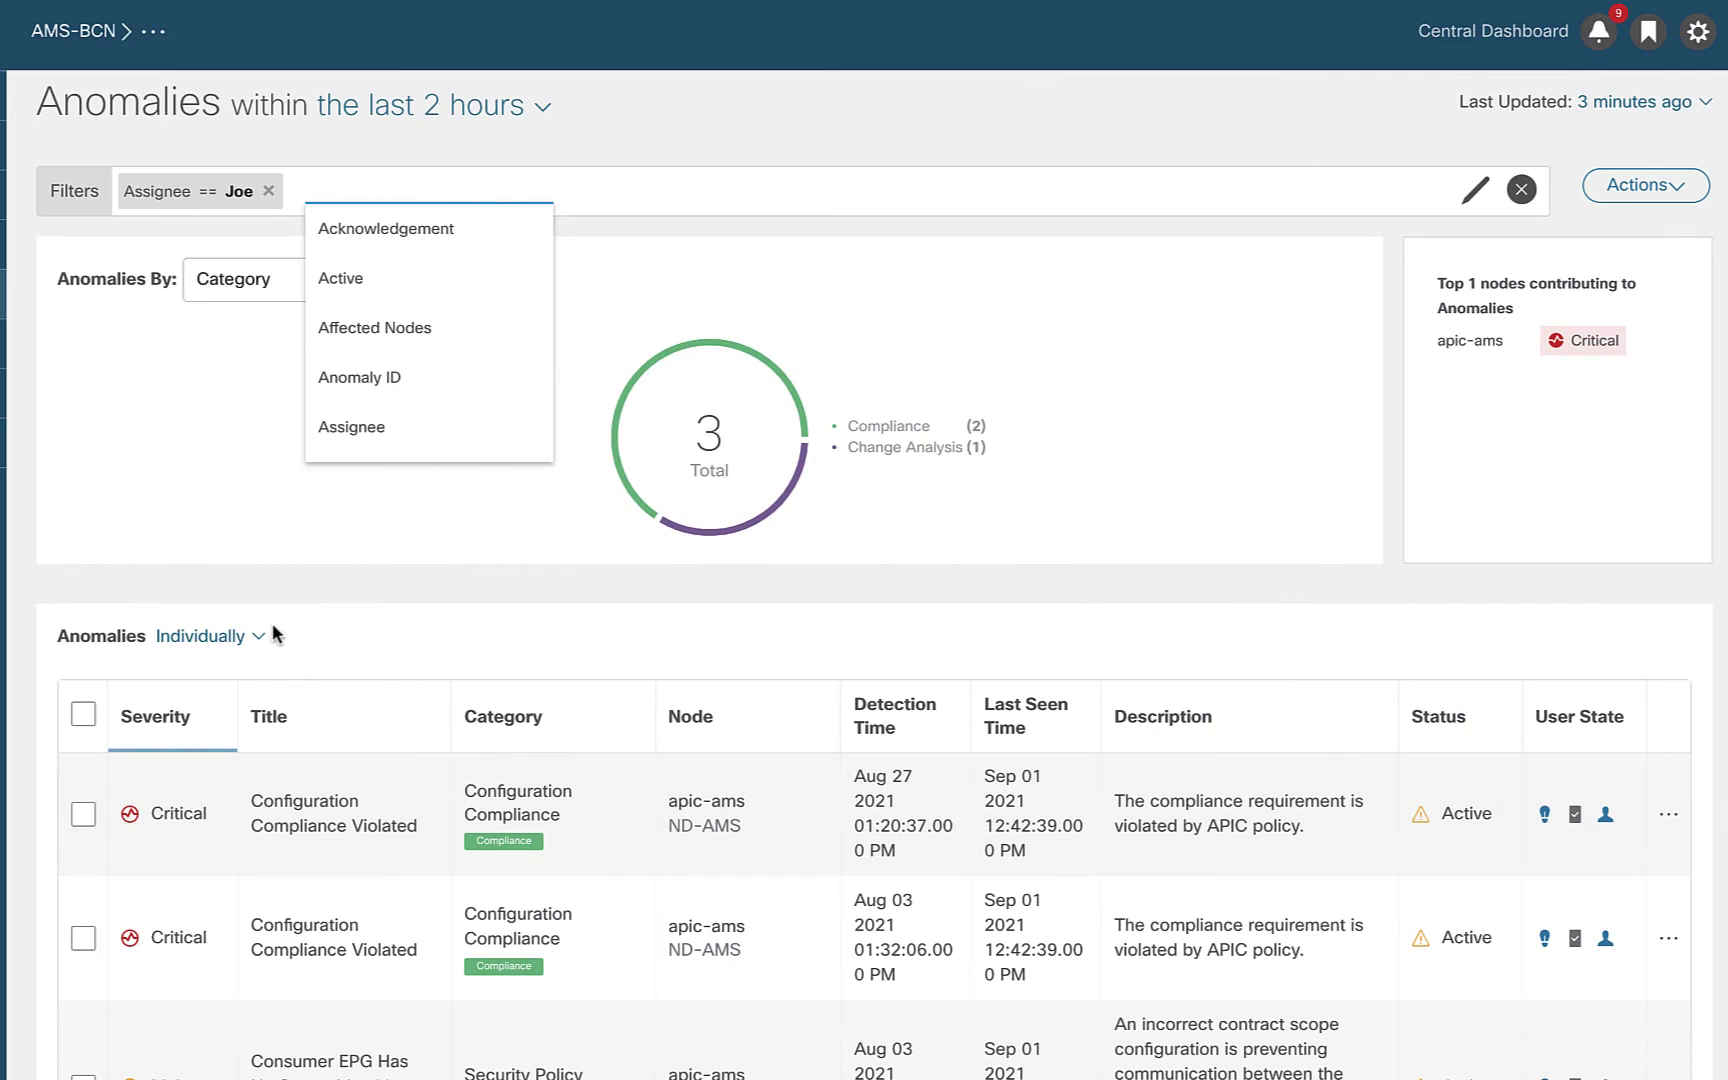
scroll(300, 670, down, 2)
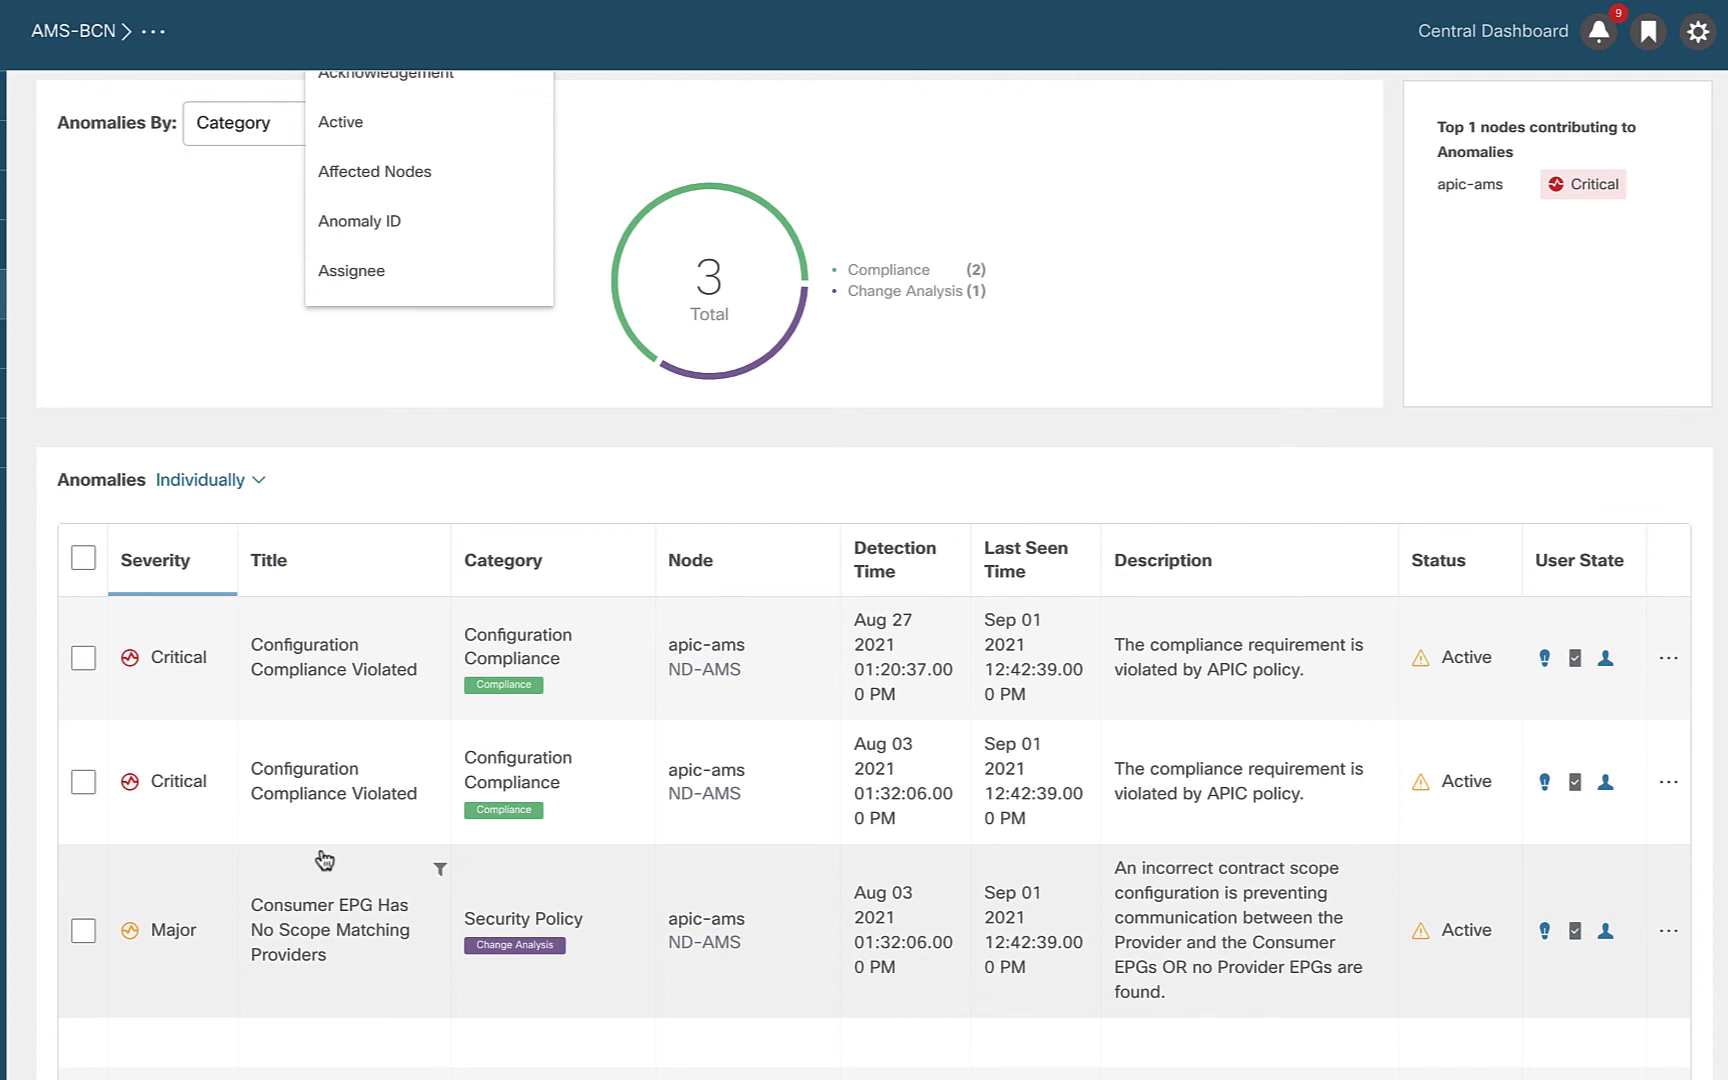
scroll(324, 860, up, 3)
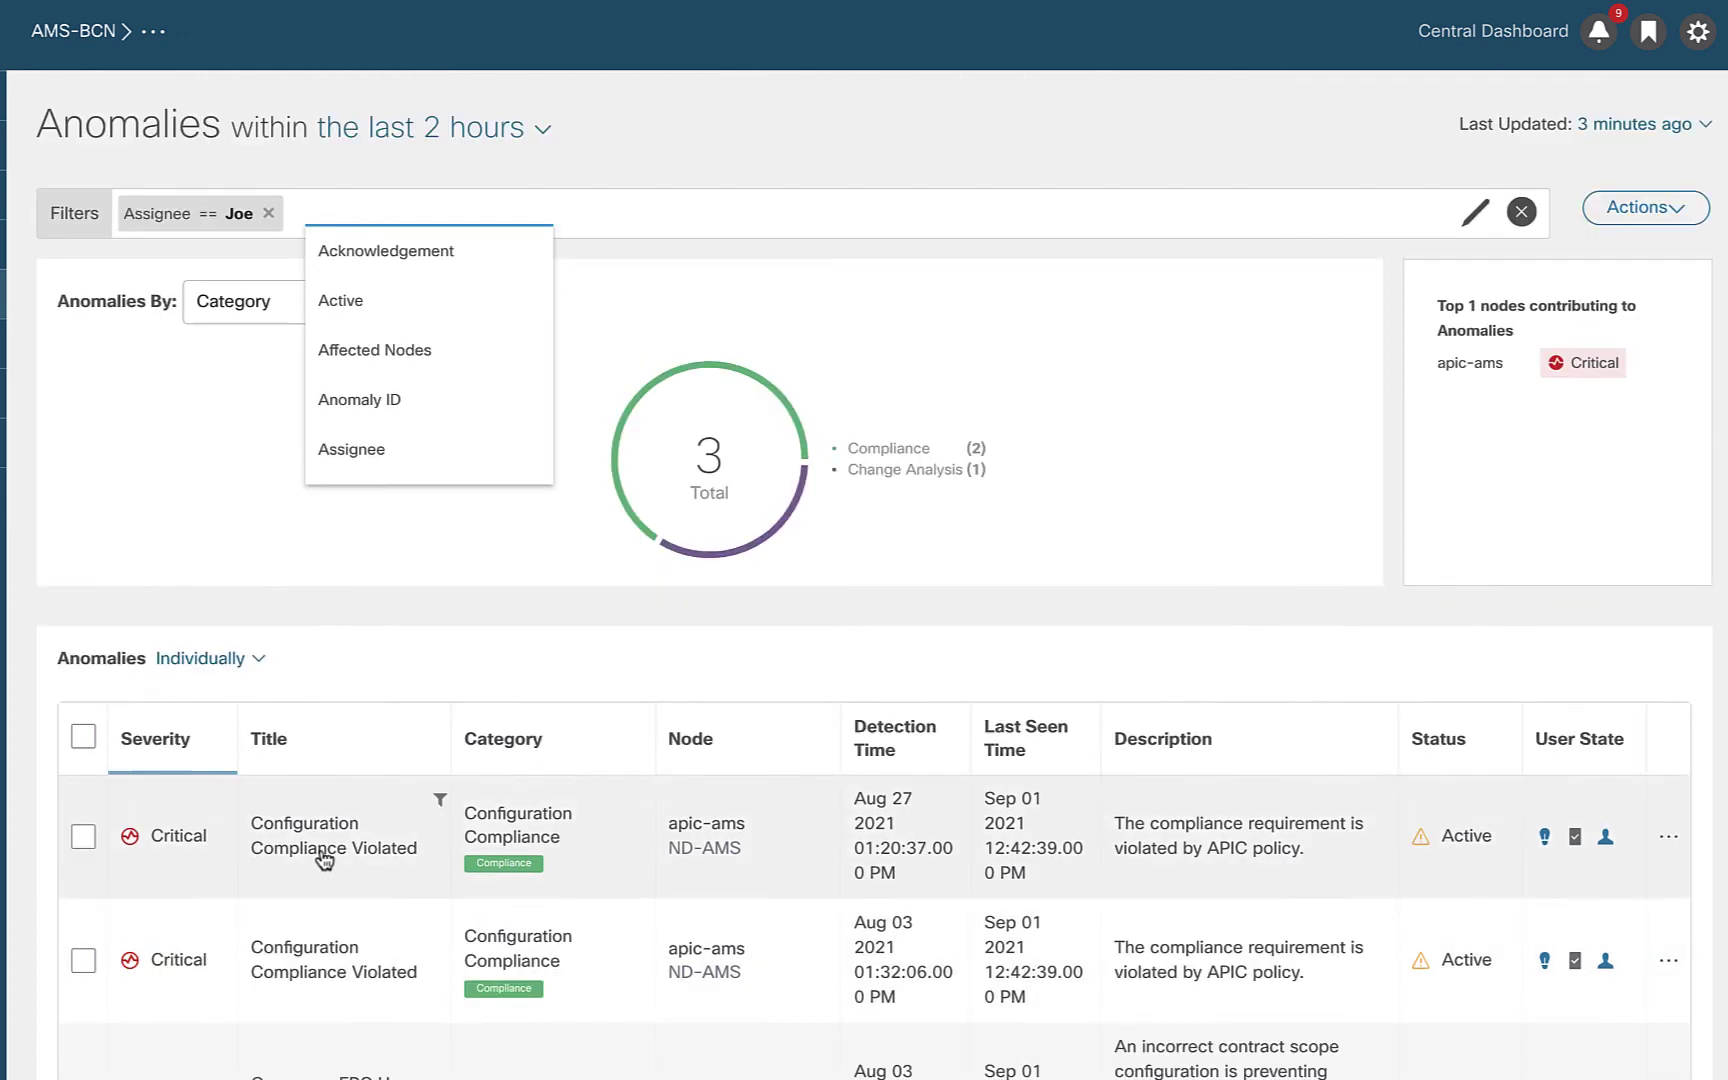
click(221, 510)
click(273, 214)
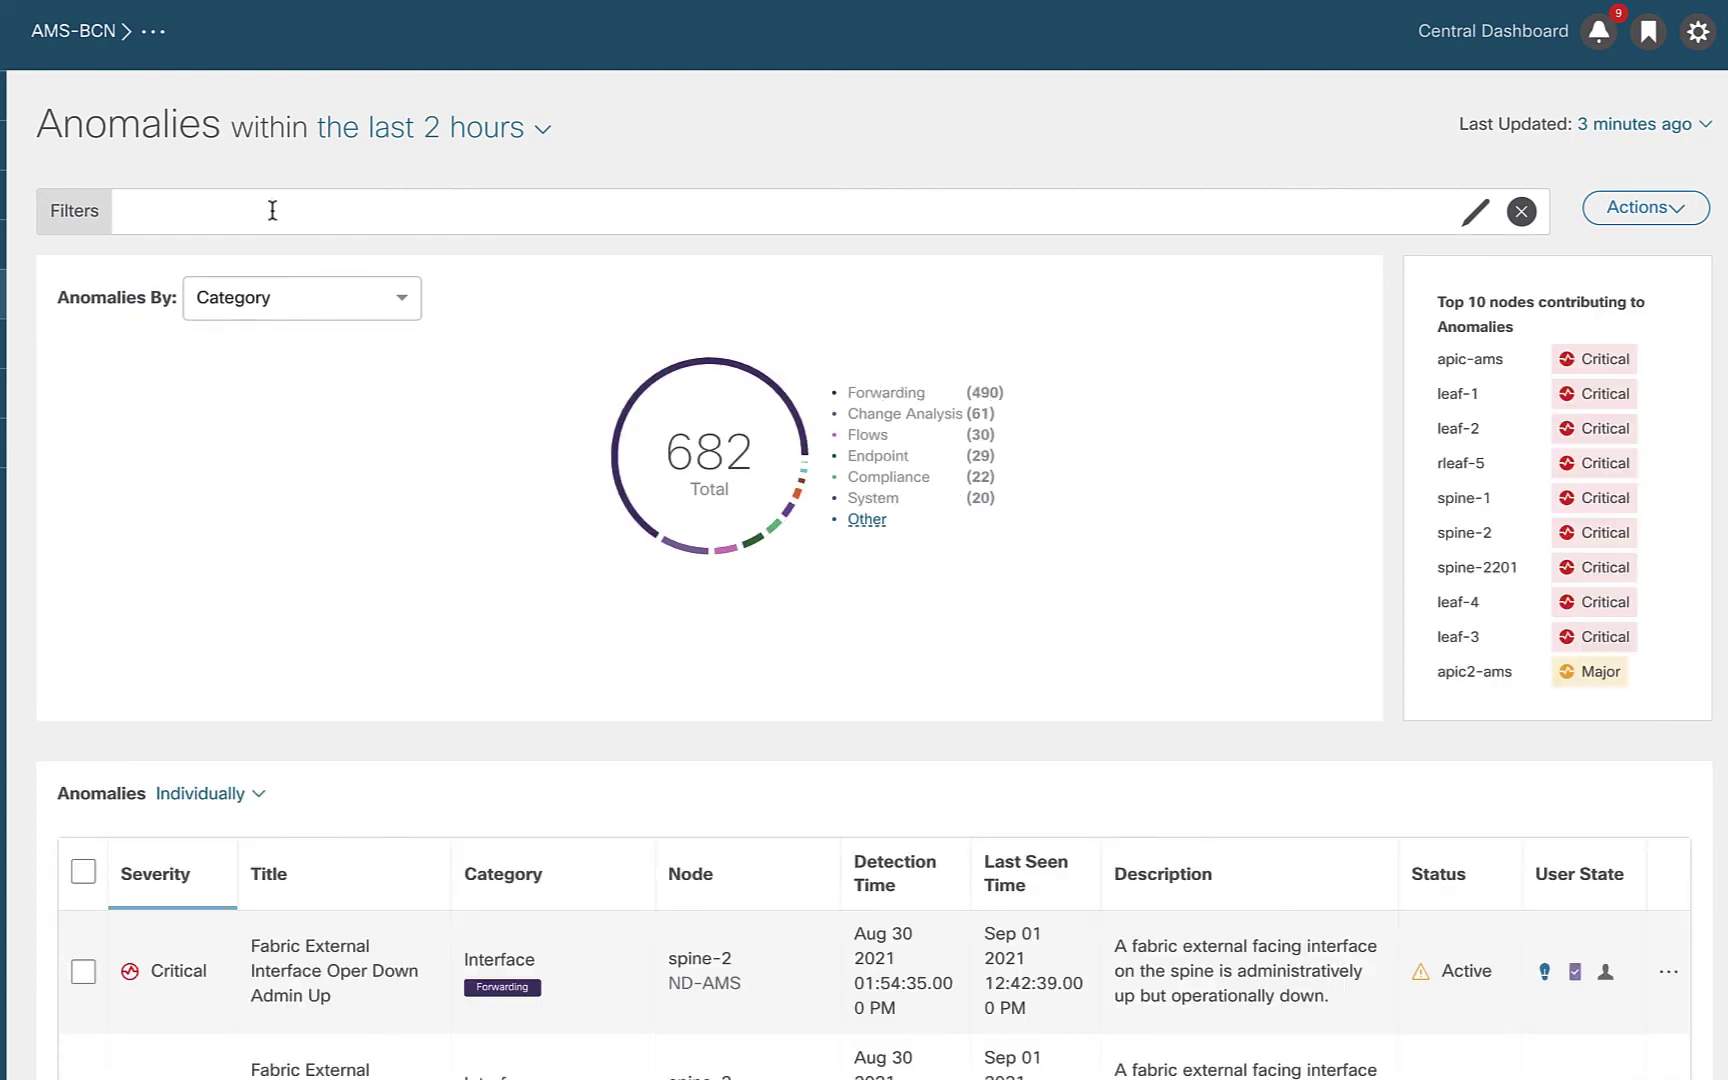
Step: Add a Tags contains Important filter to the anomaly list
scroll(289, 339, down, 5)
scroll(289, 343, down, 2)
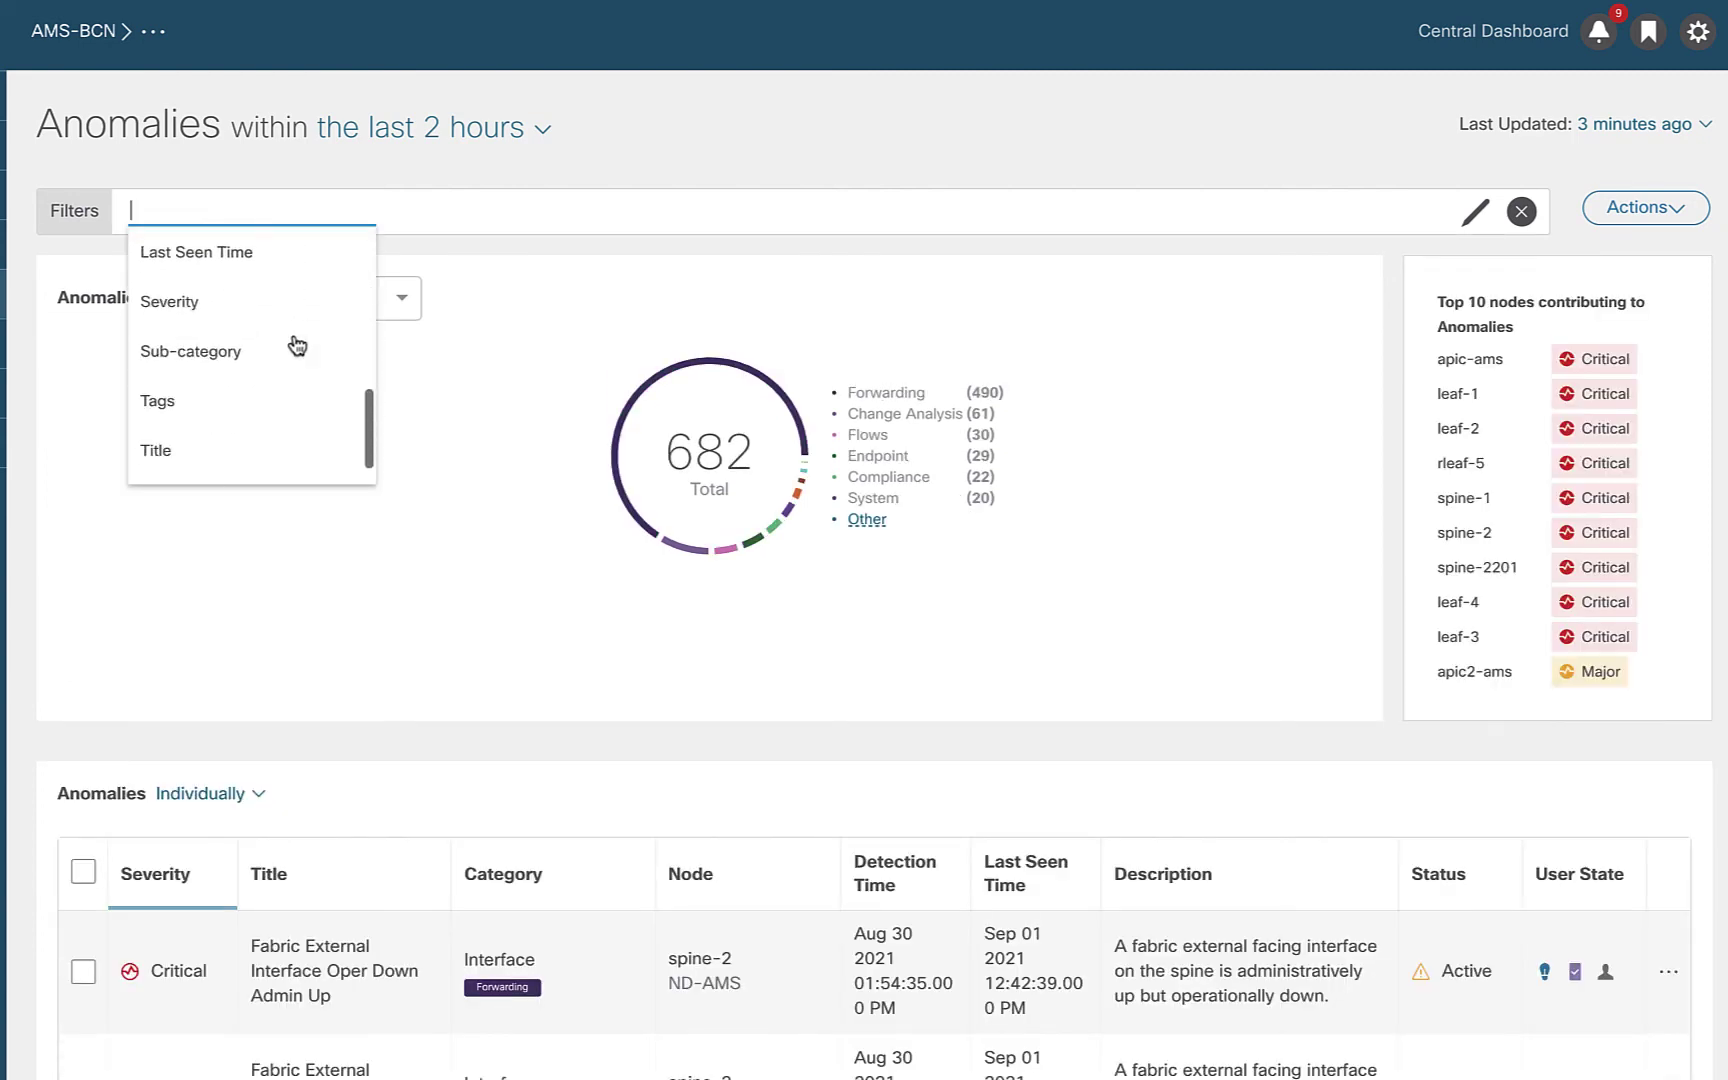
click(204, 397)
click(229, 350)
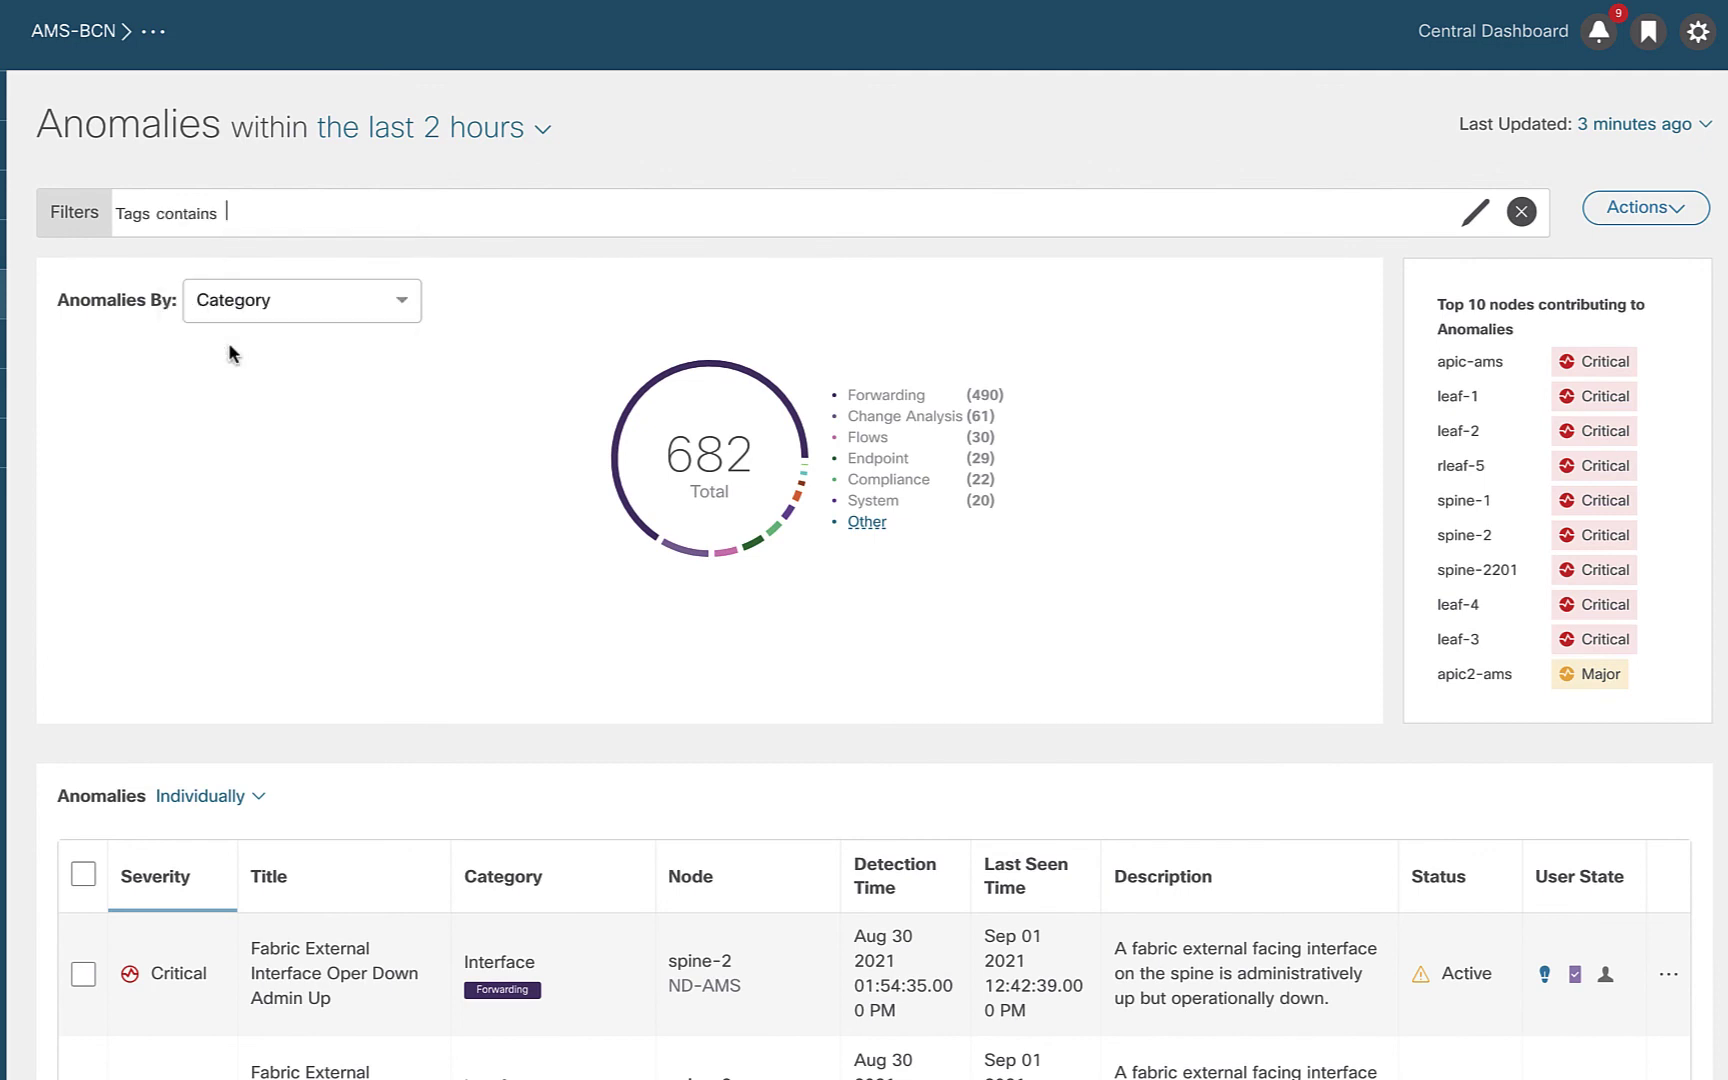
text(Imporn)
key(BackSpace)
key(BackSpace)
text(rtant)
key(Return)
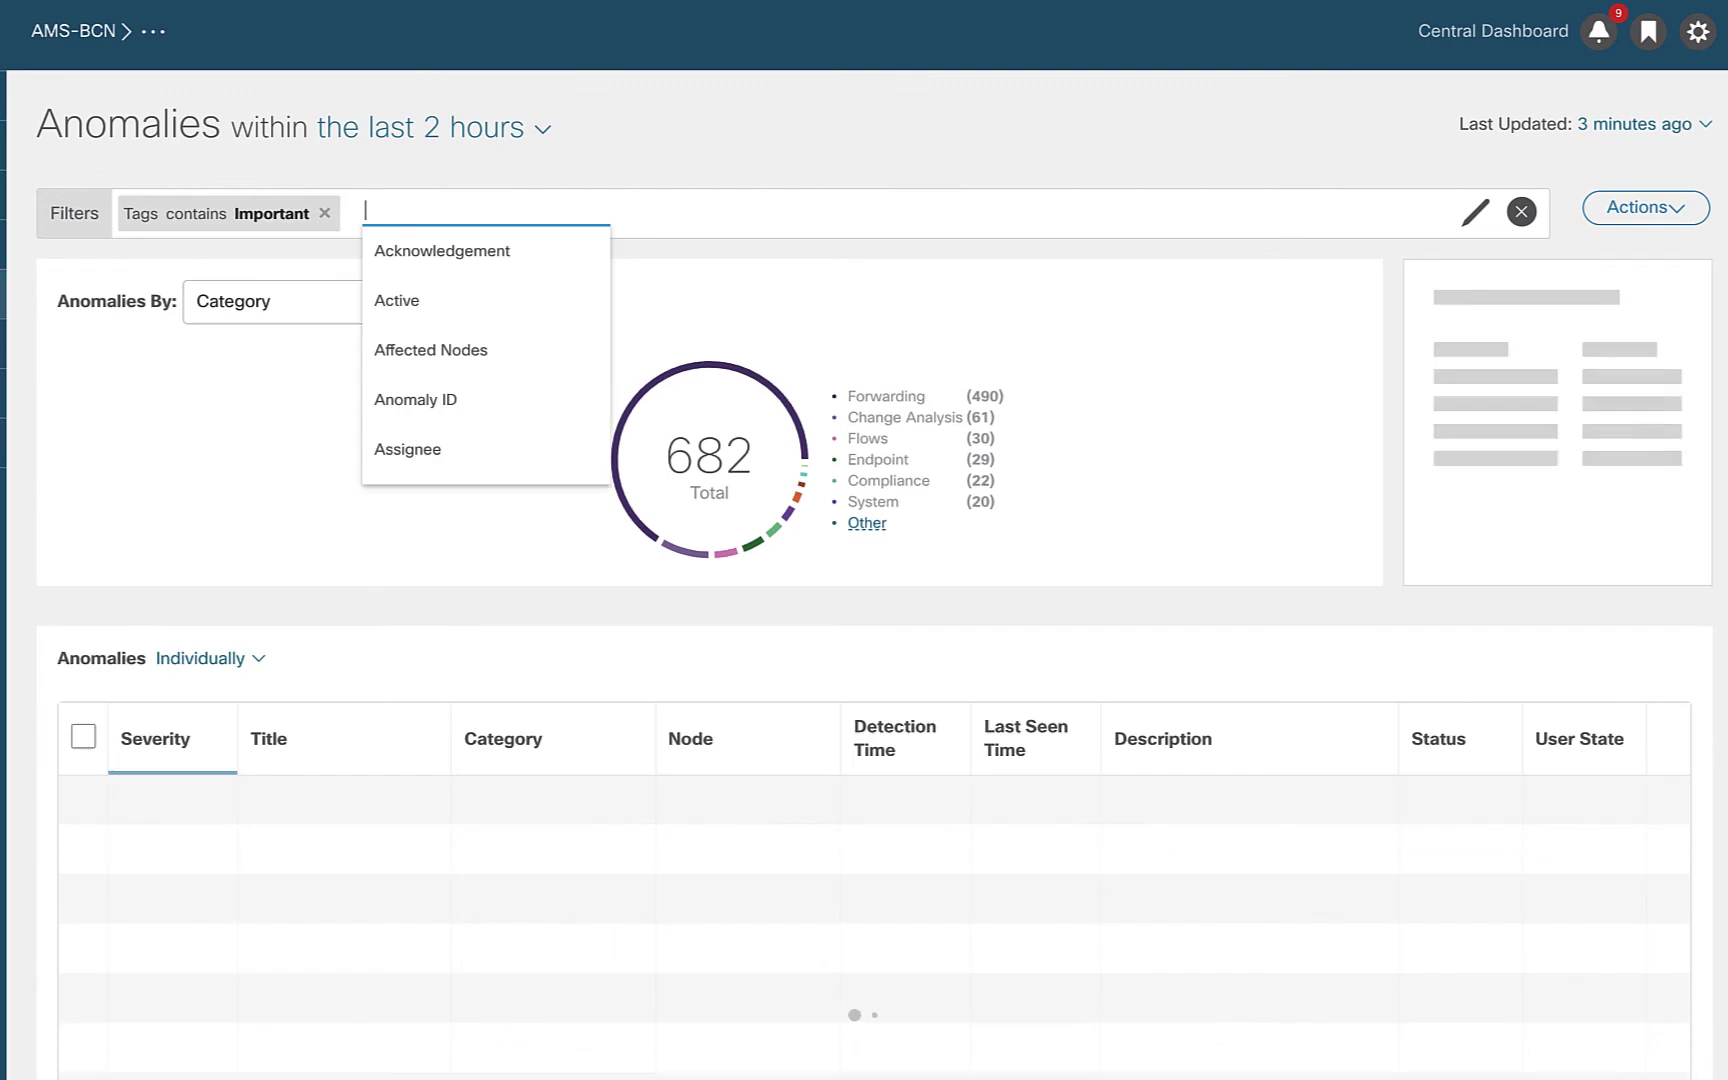
click(256, 528)
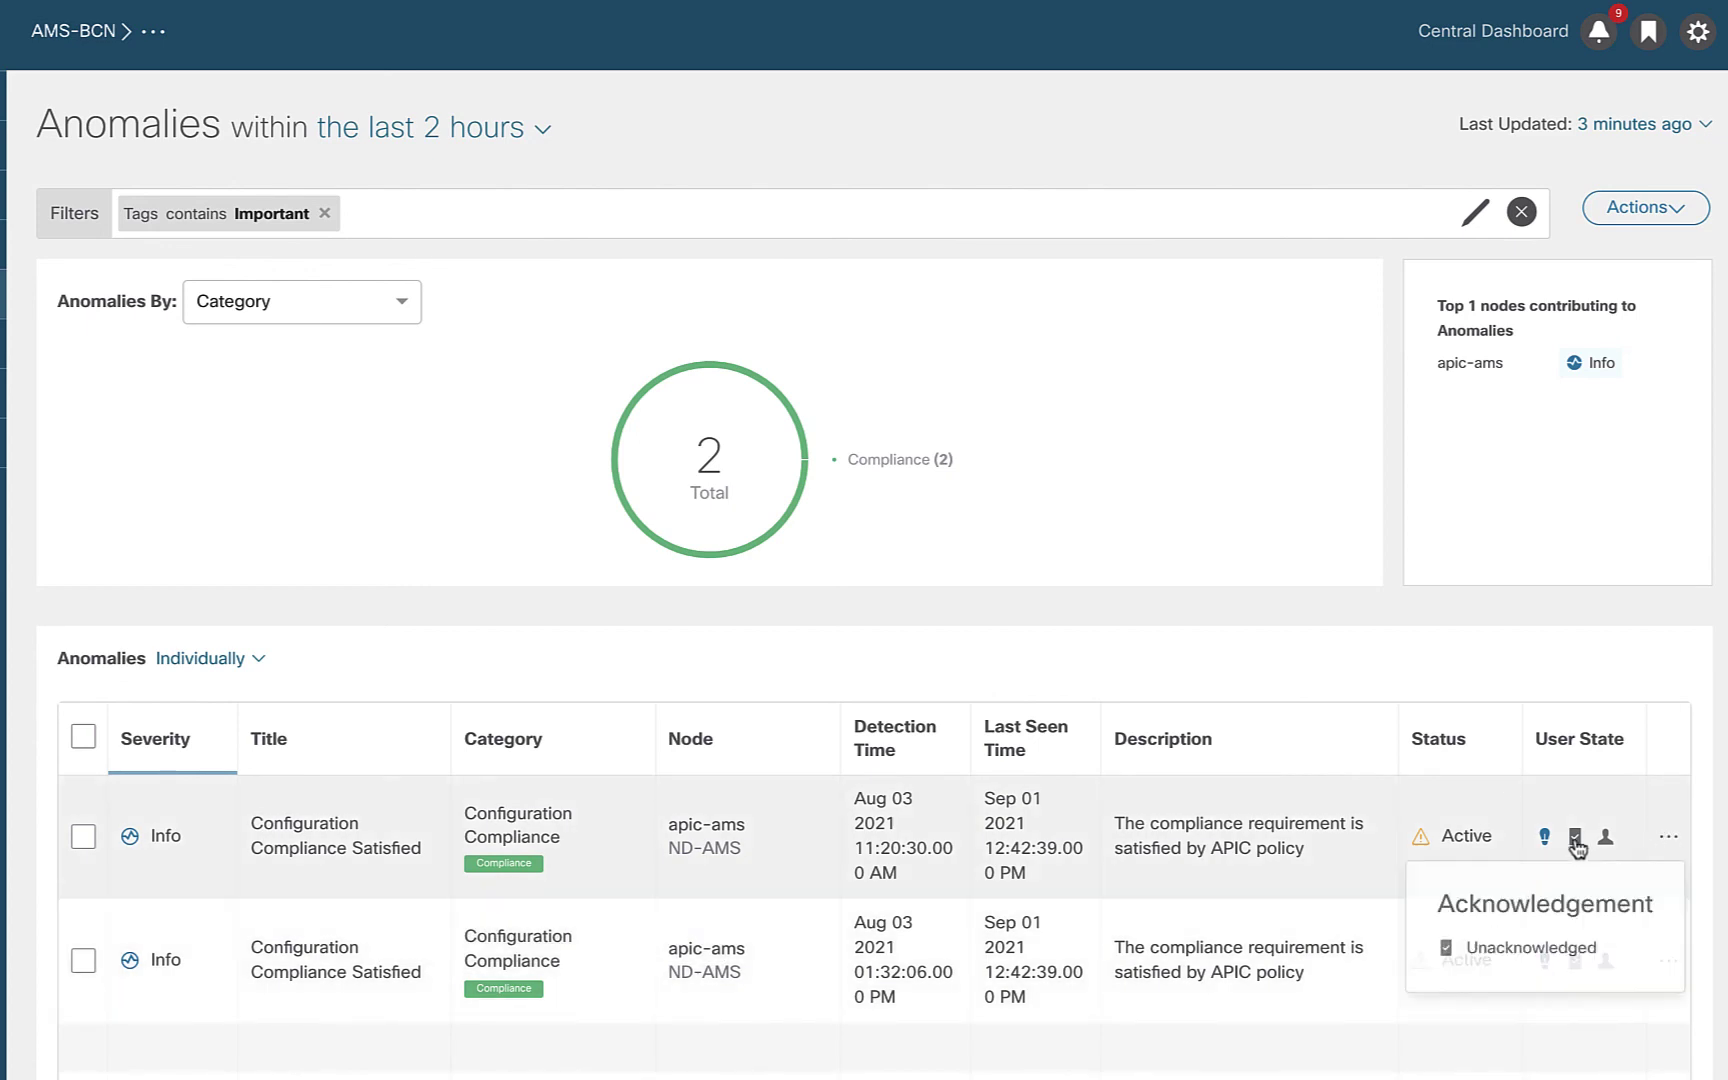
Step: Review the User State icons of the two remaining Info compliance anomalies
mouse_move(1540, 846)
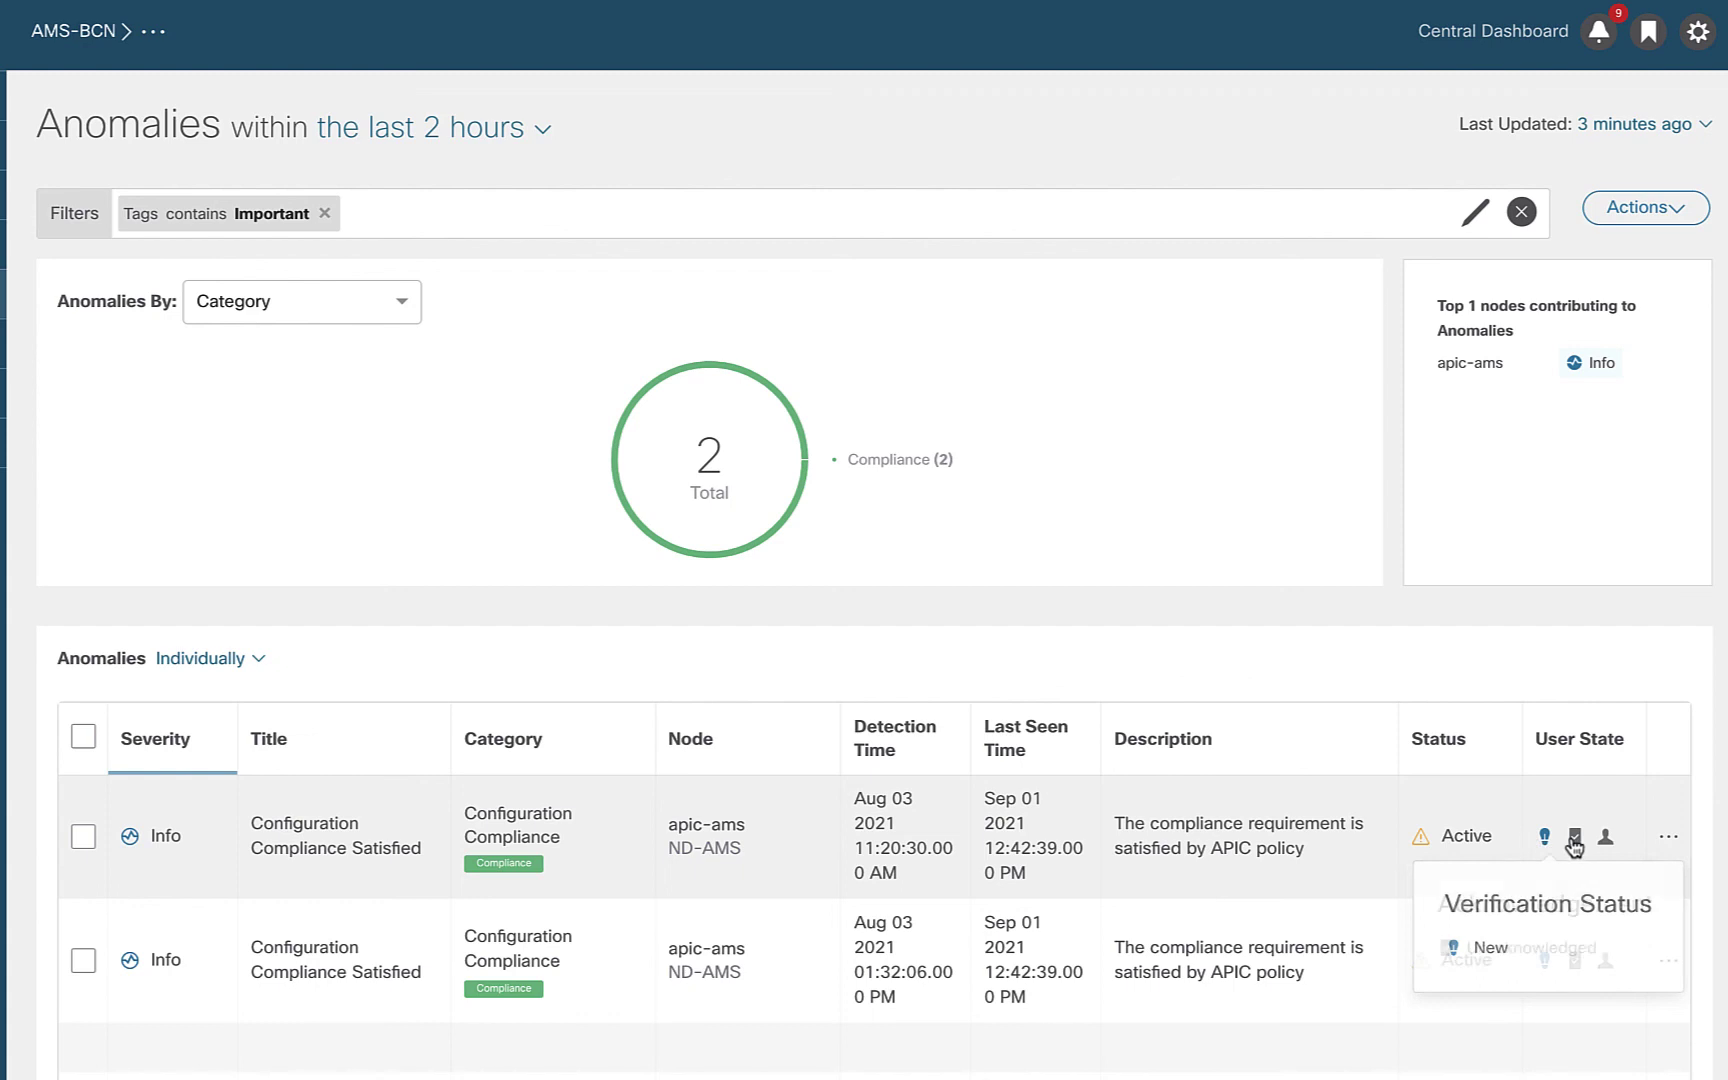
mouse_move(1605, 843)
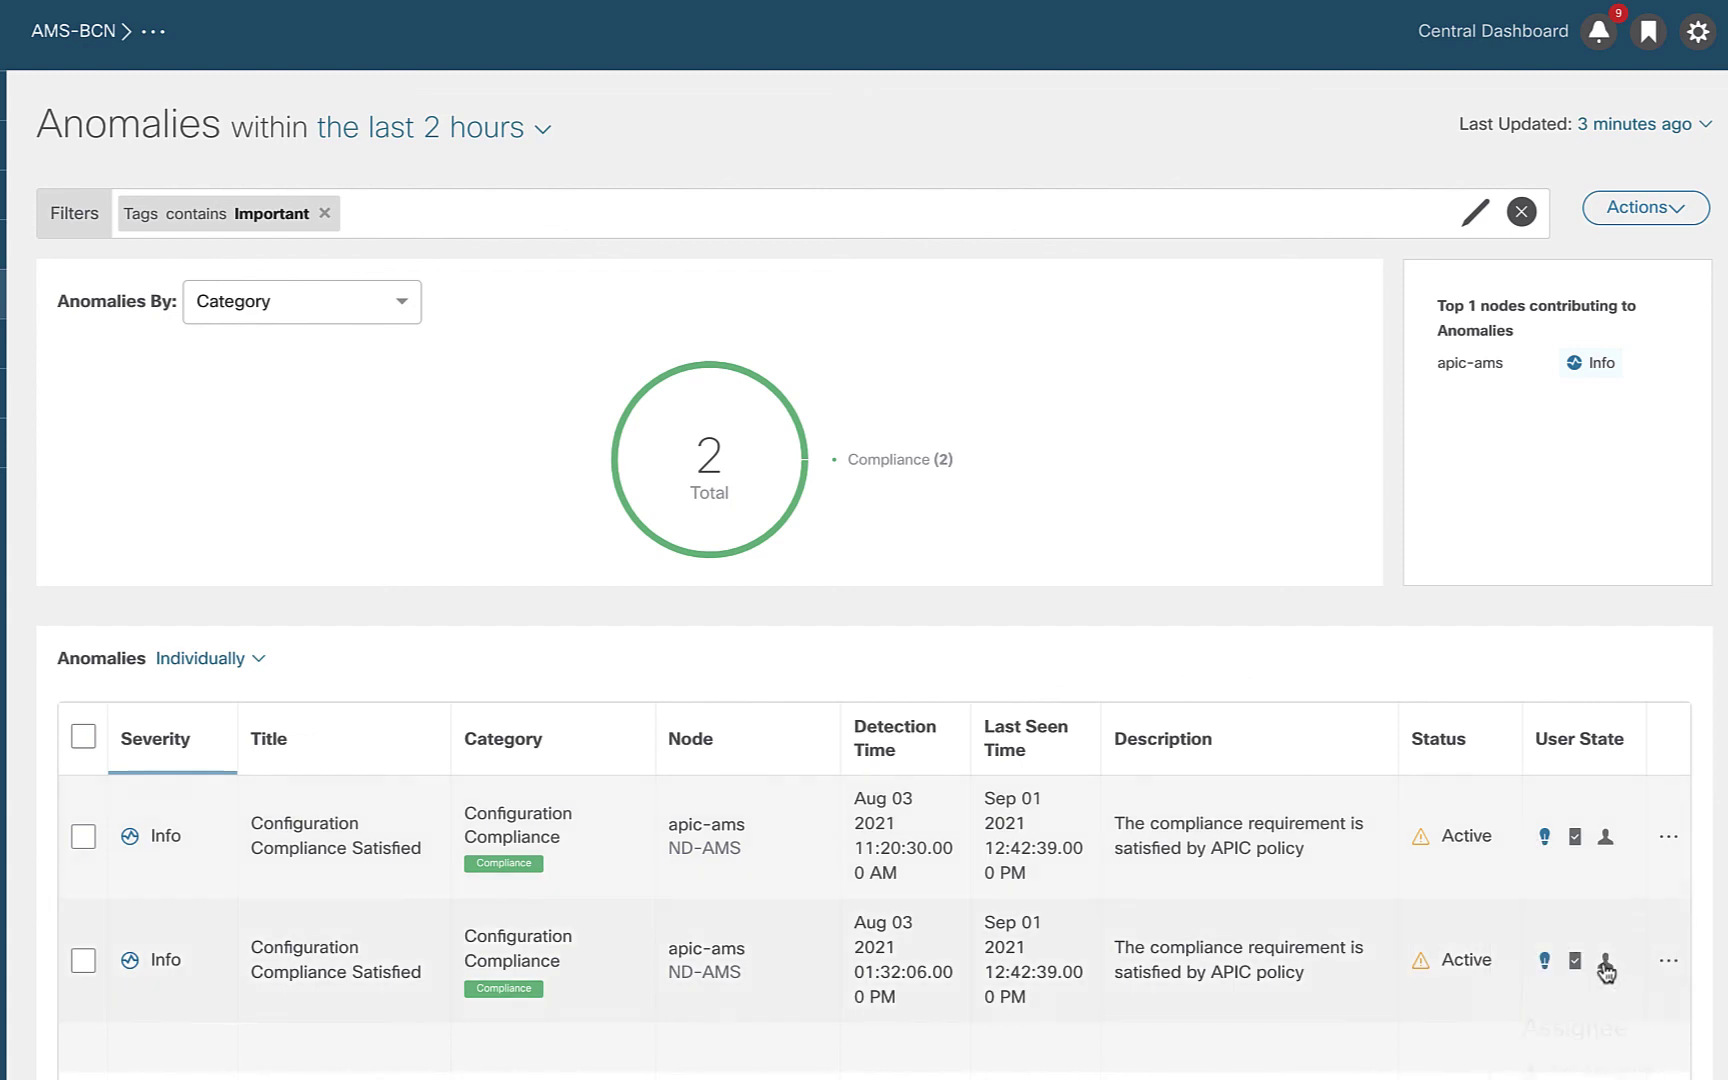
scroll(1294, 1000, down, 1)
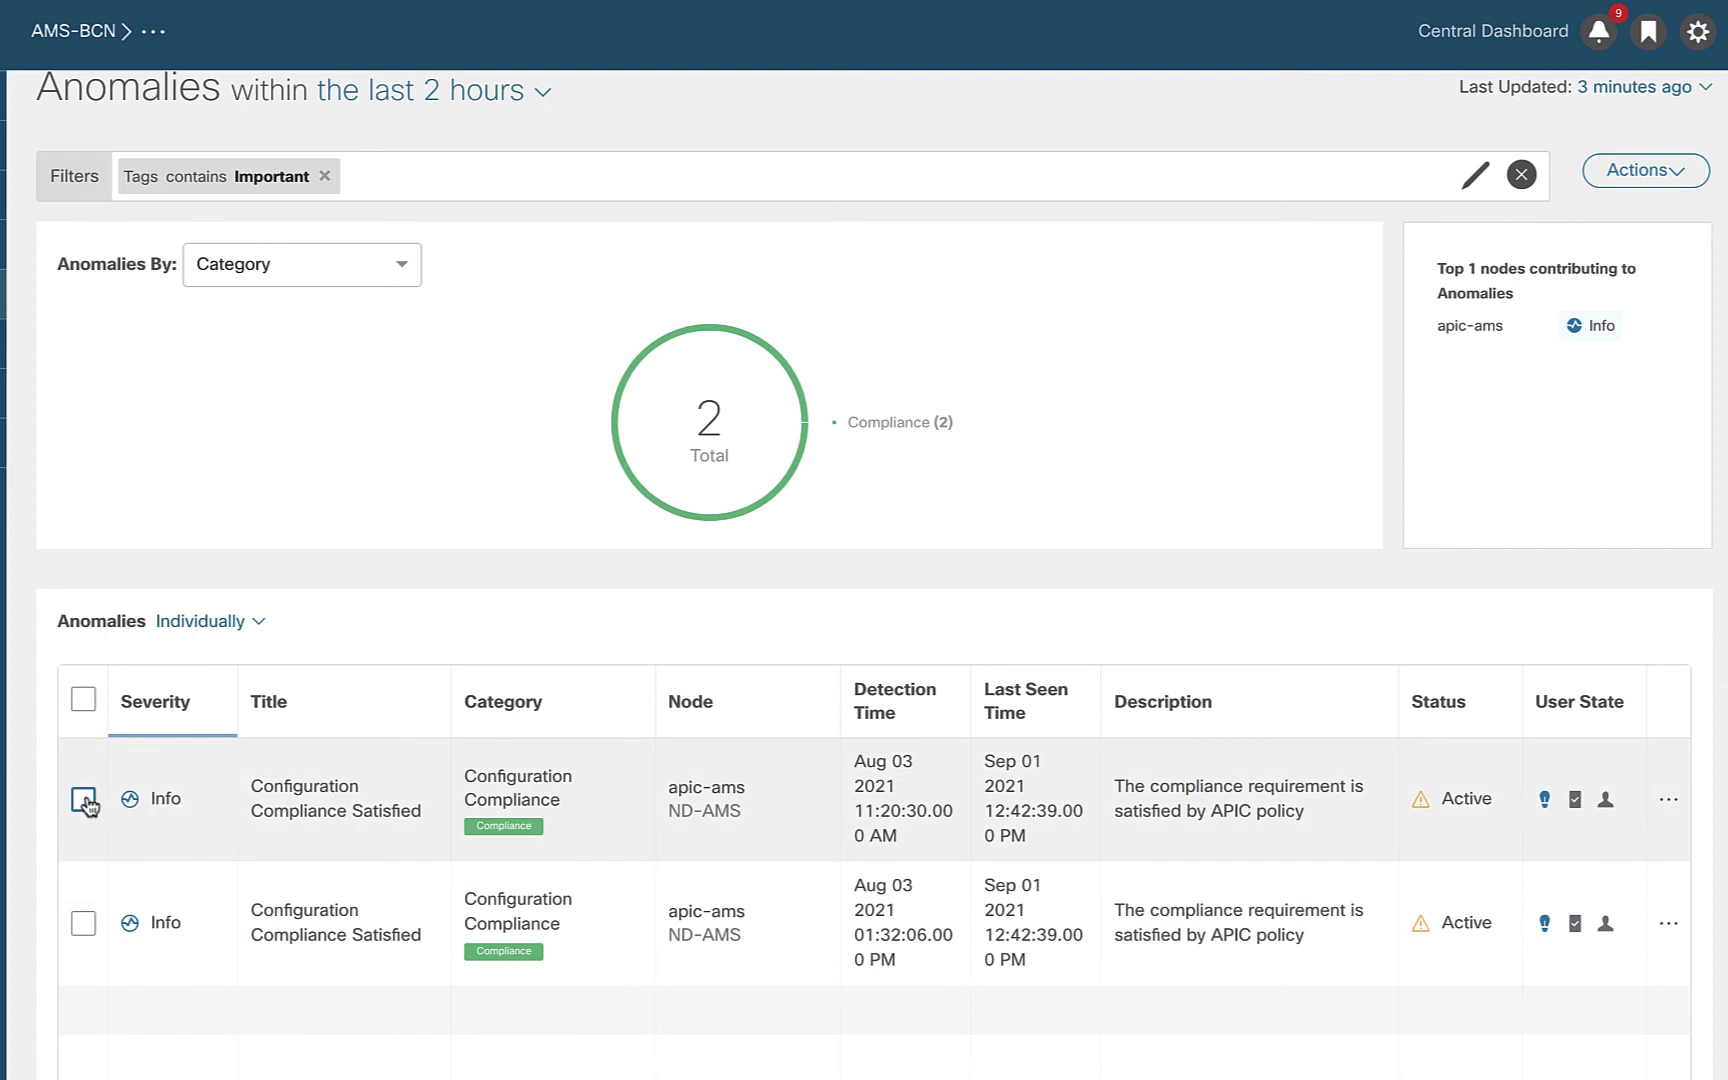
scroll(85, 802, up, 1)
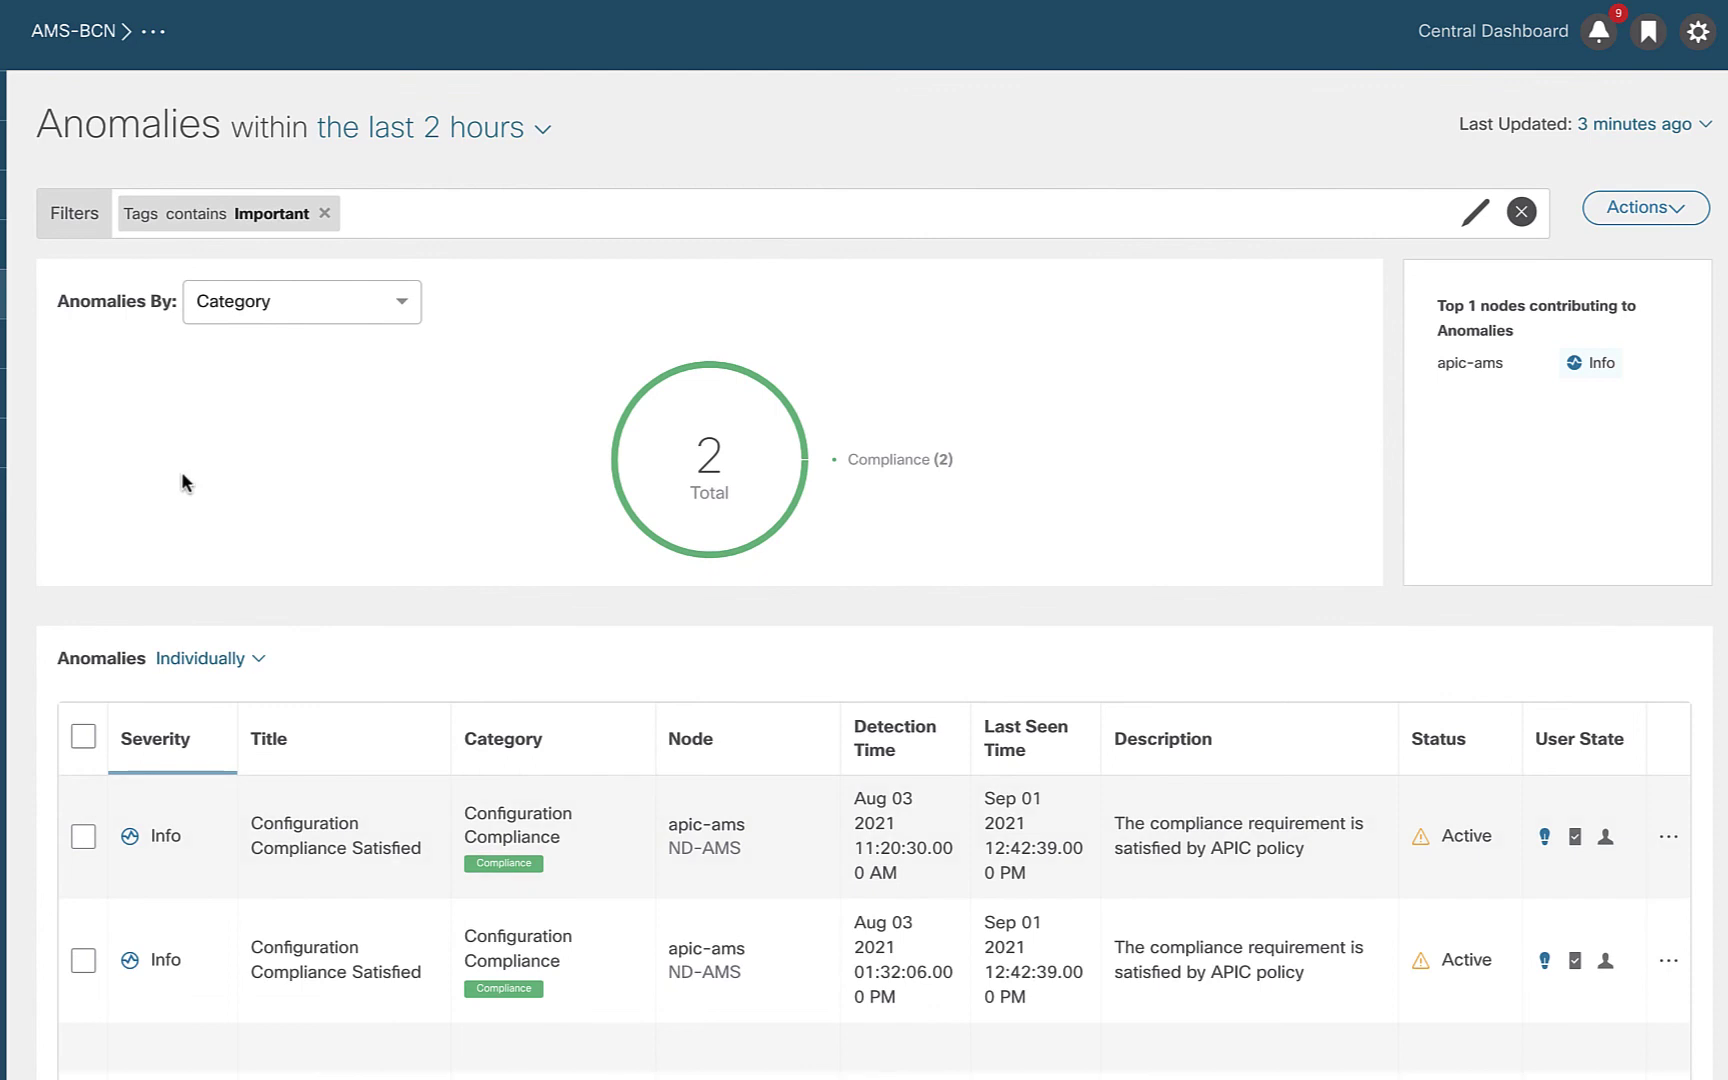
Step: Set the first Important-tagged anomaly's verification status to In Progress and save it
click(1671, 840)
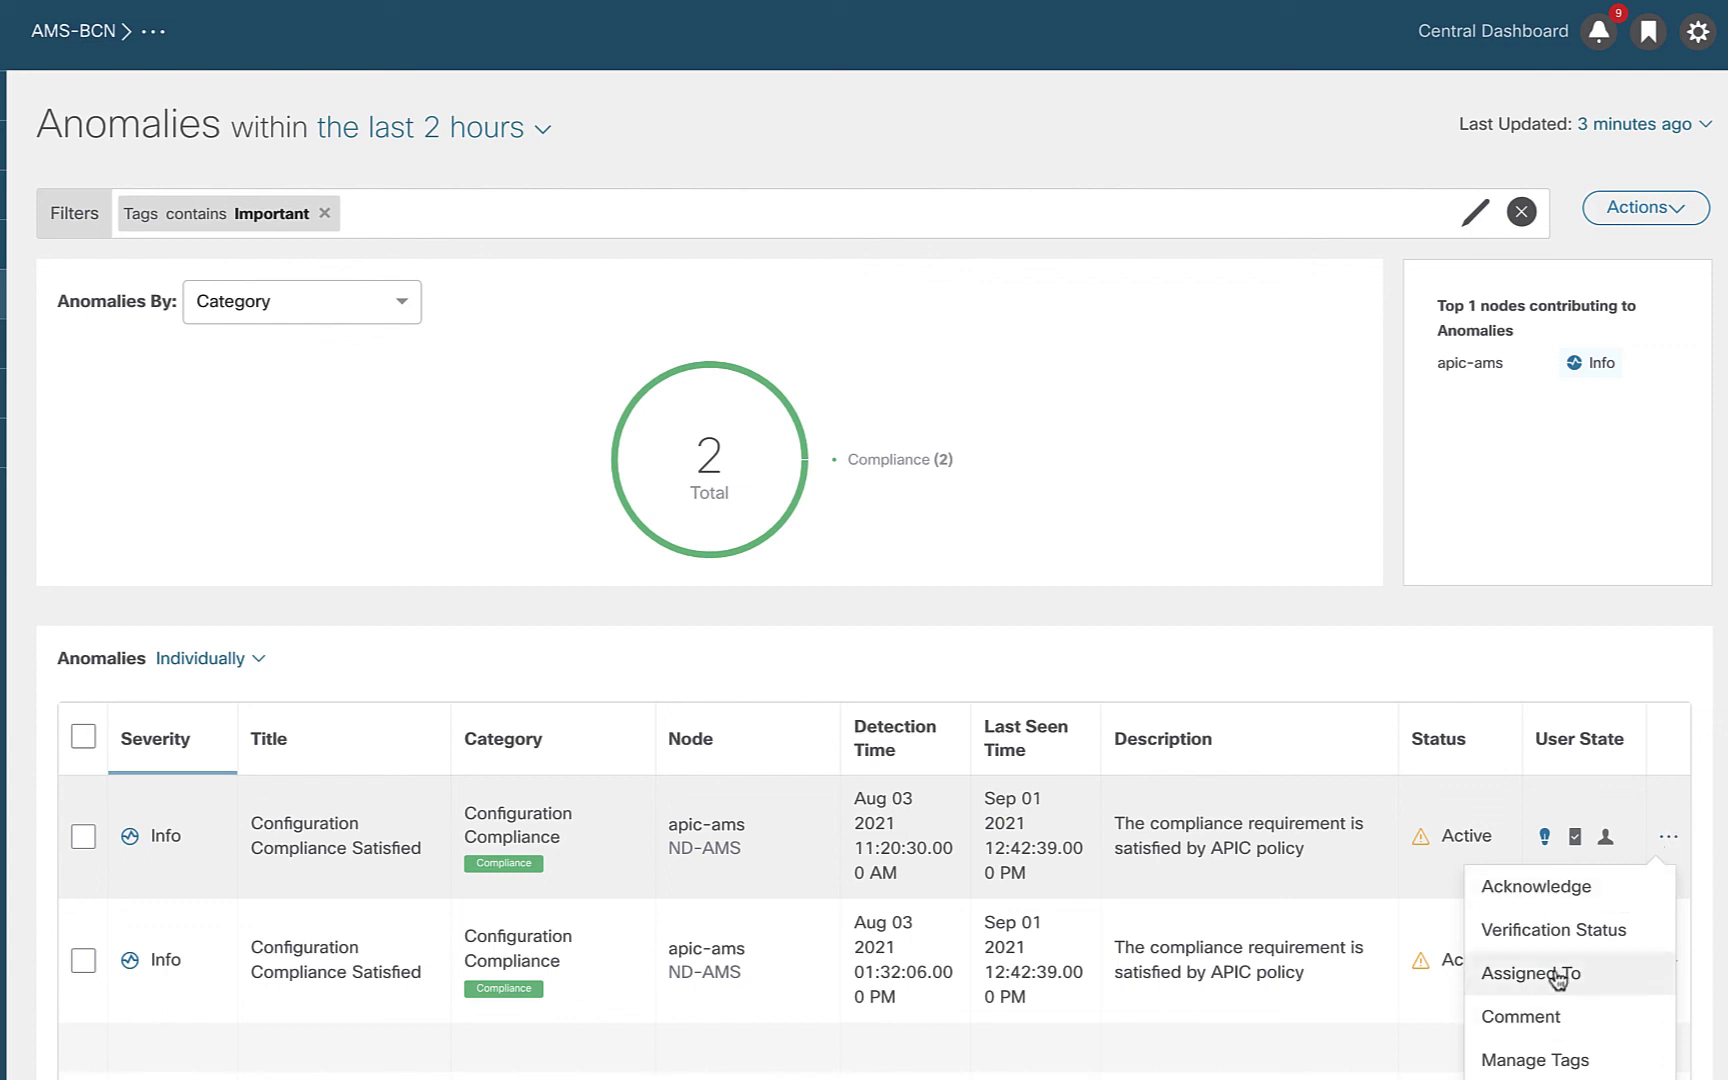
click(1570, 932)
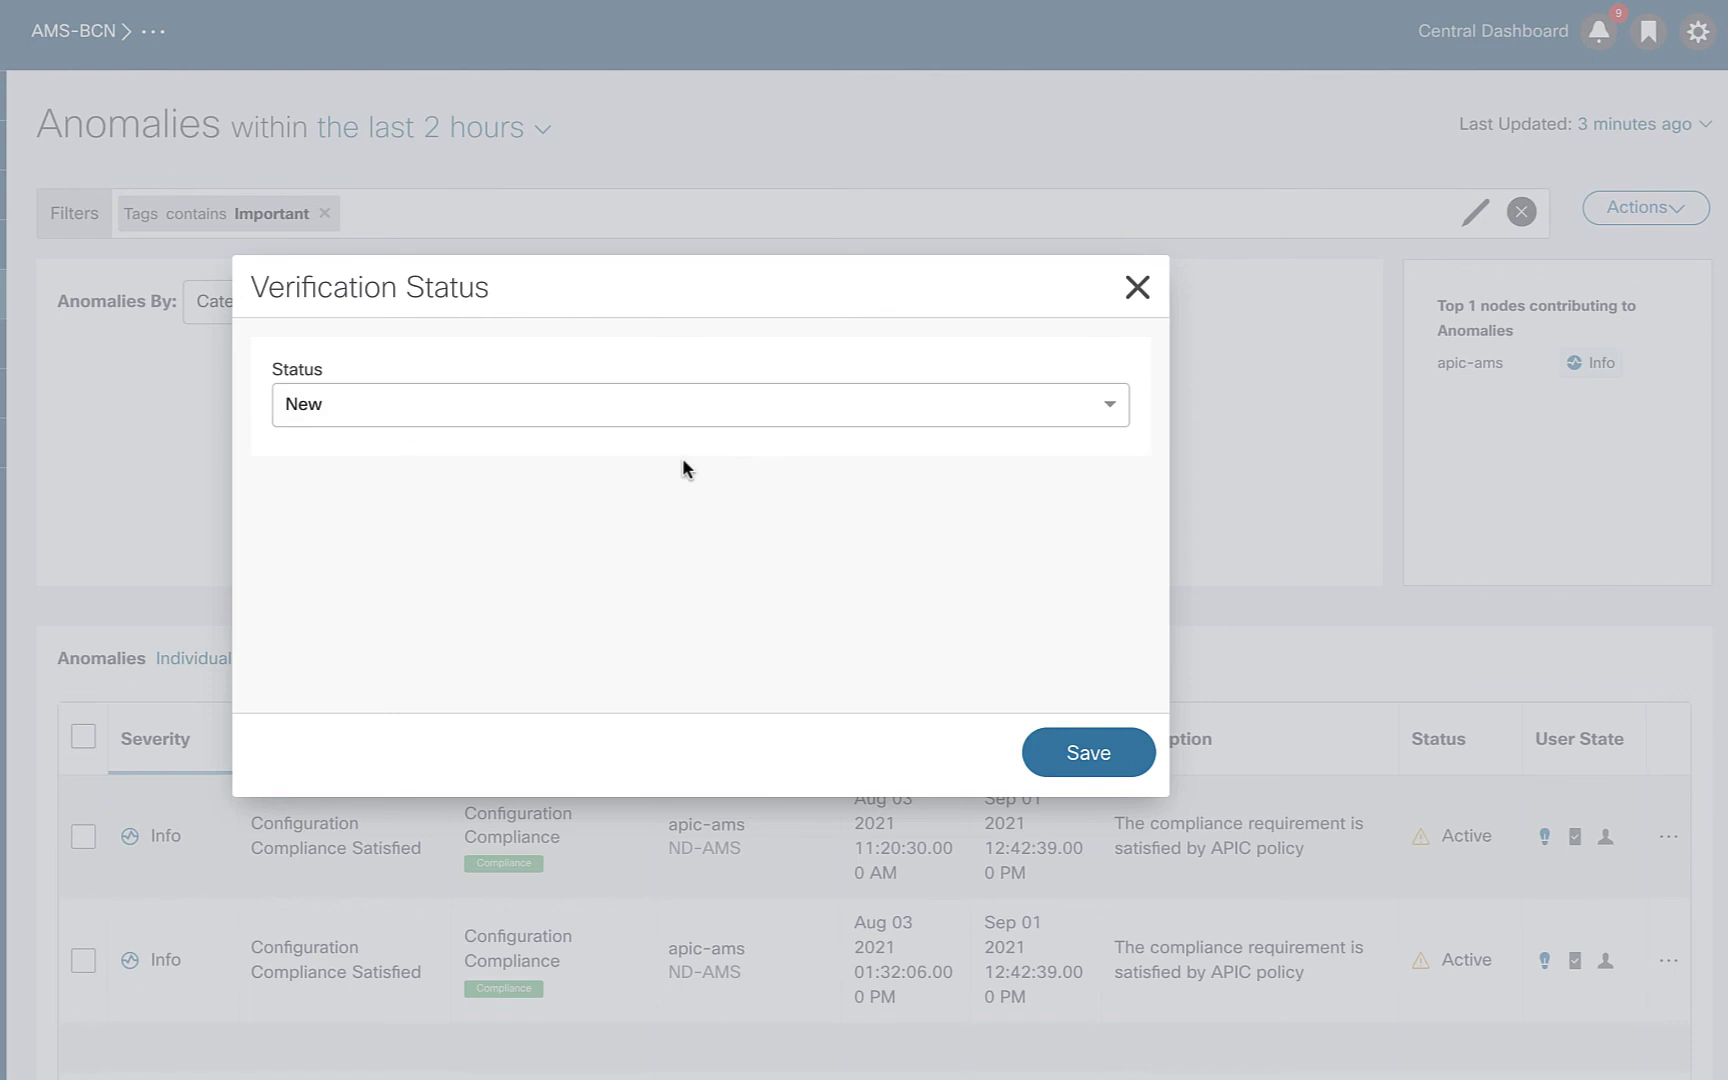
click(612, 401)
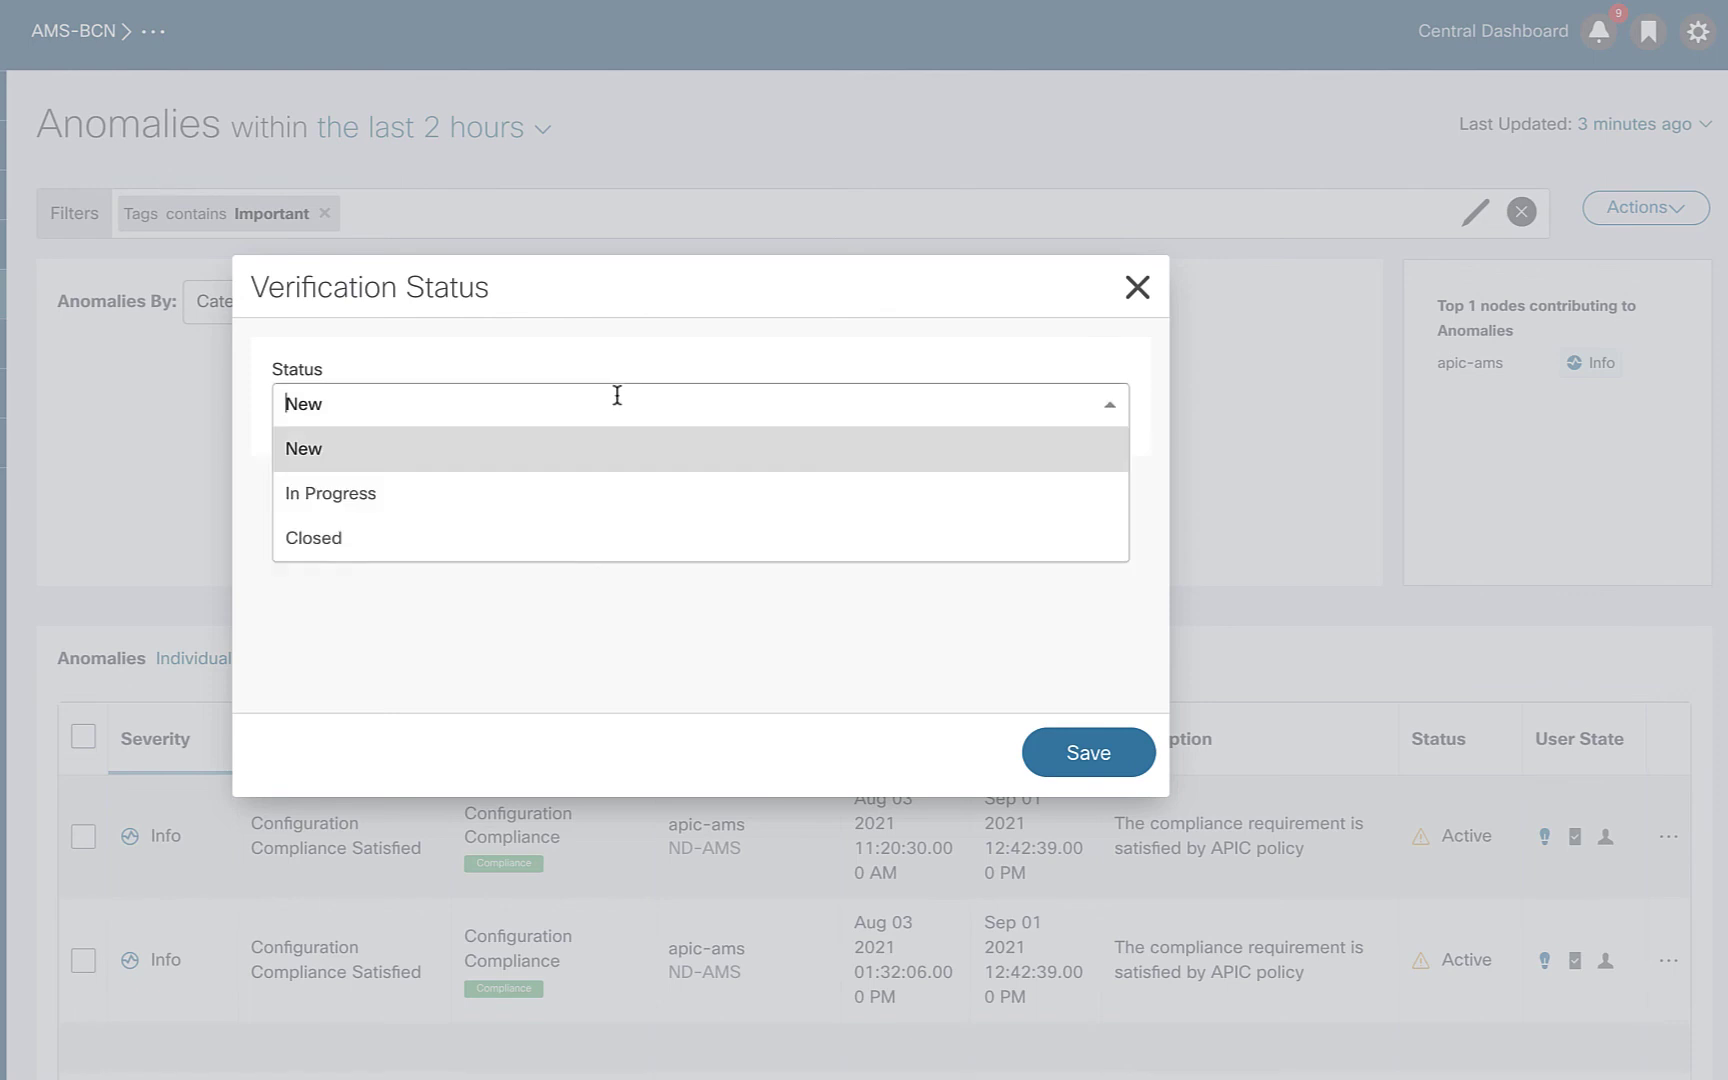
click(507, 495)
click(1090, 758)
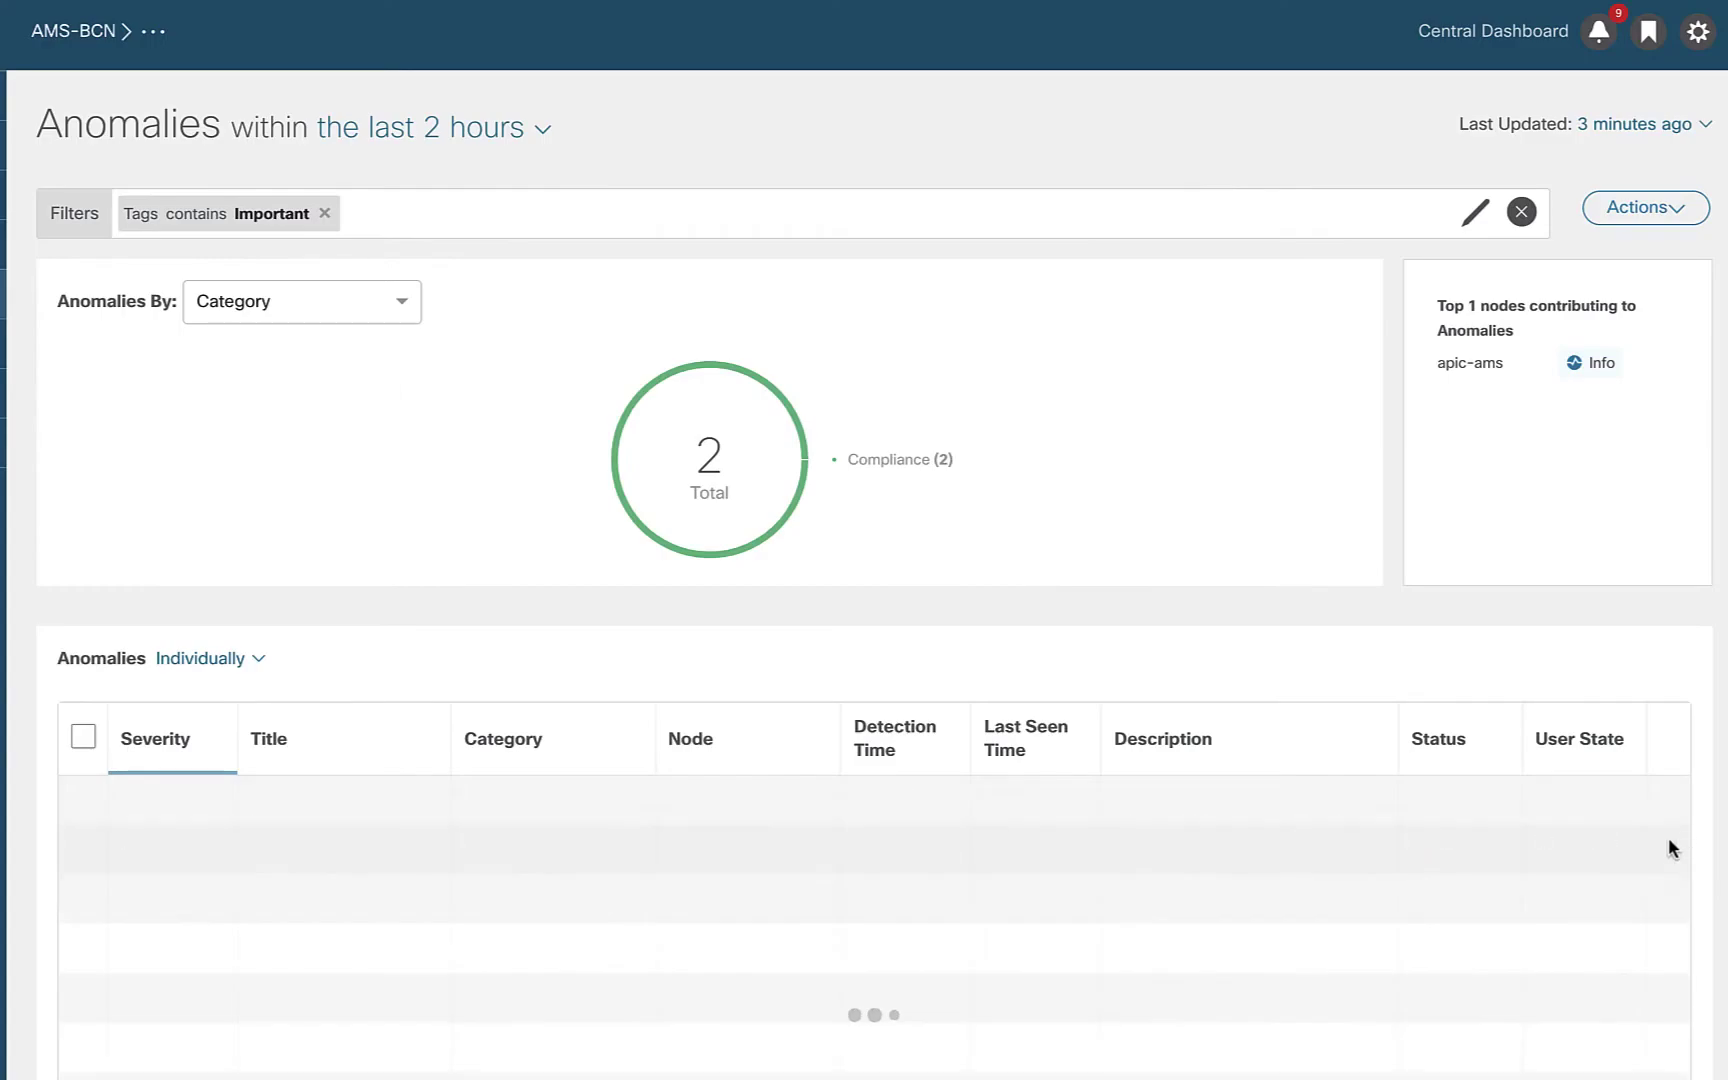
click(1668, 836)
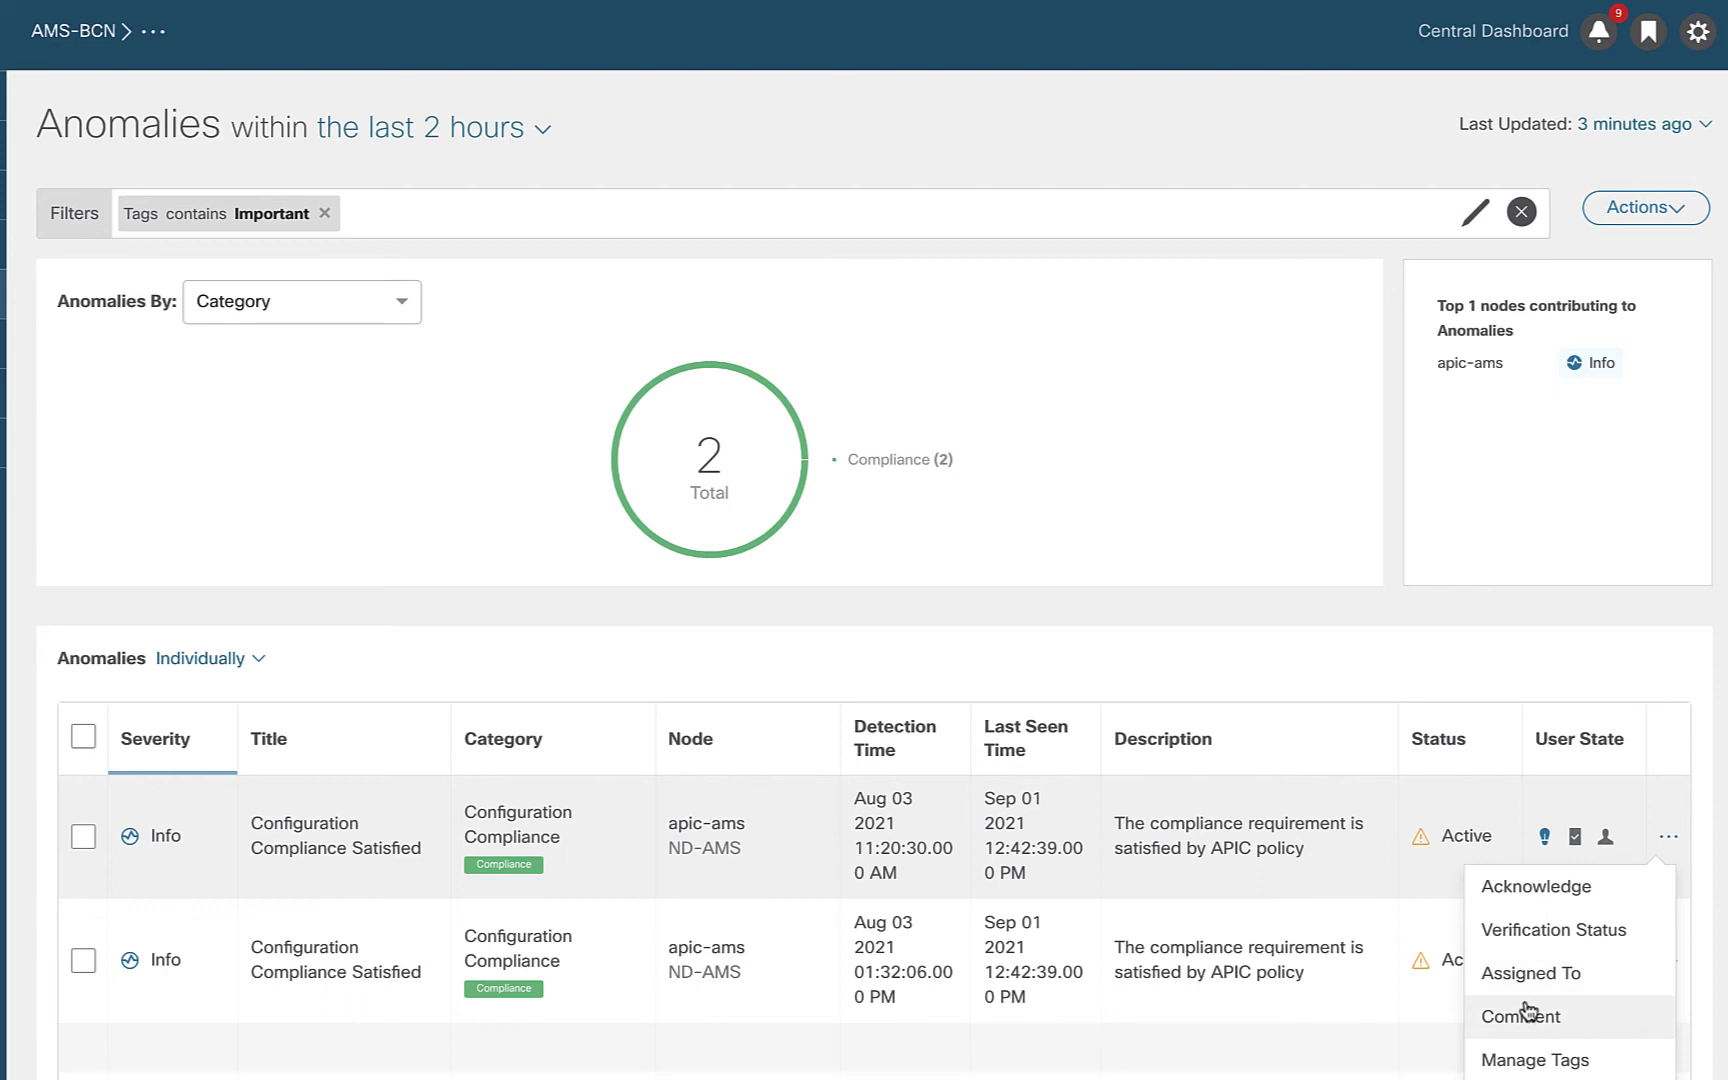
Step: Write the comment 'I am working this today' on the first Important-tagged anomaly, unsaved
click(1489, 1016)
click(642, 585)
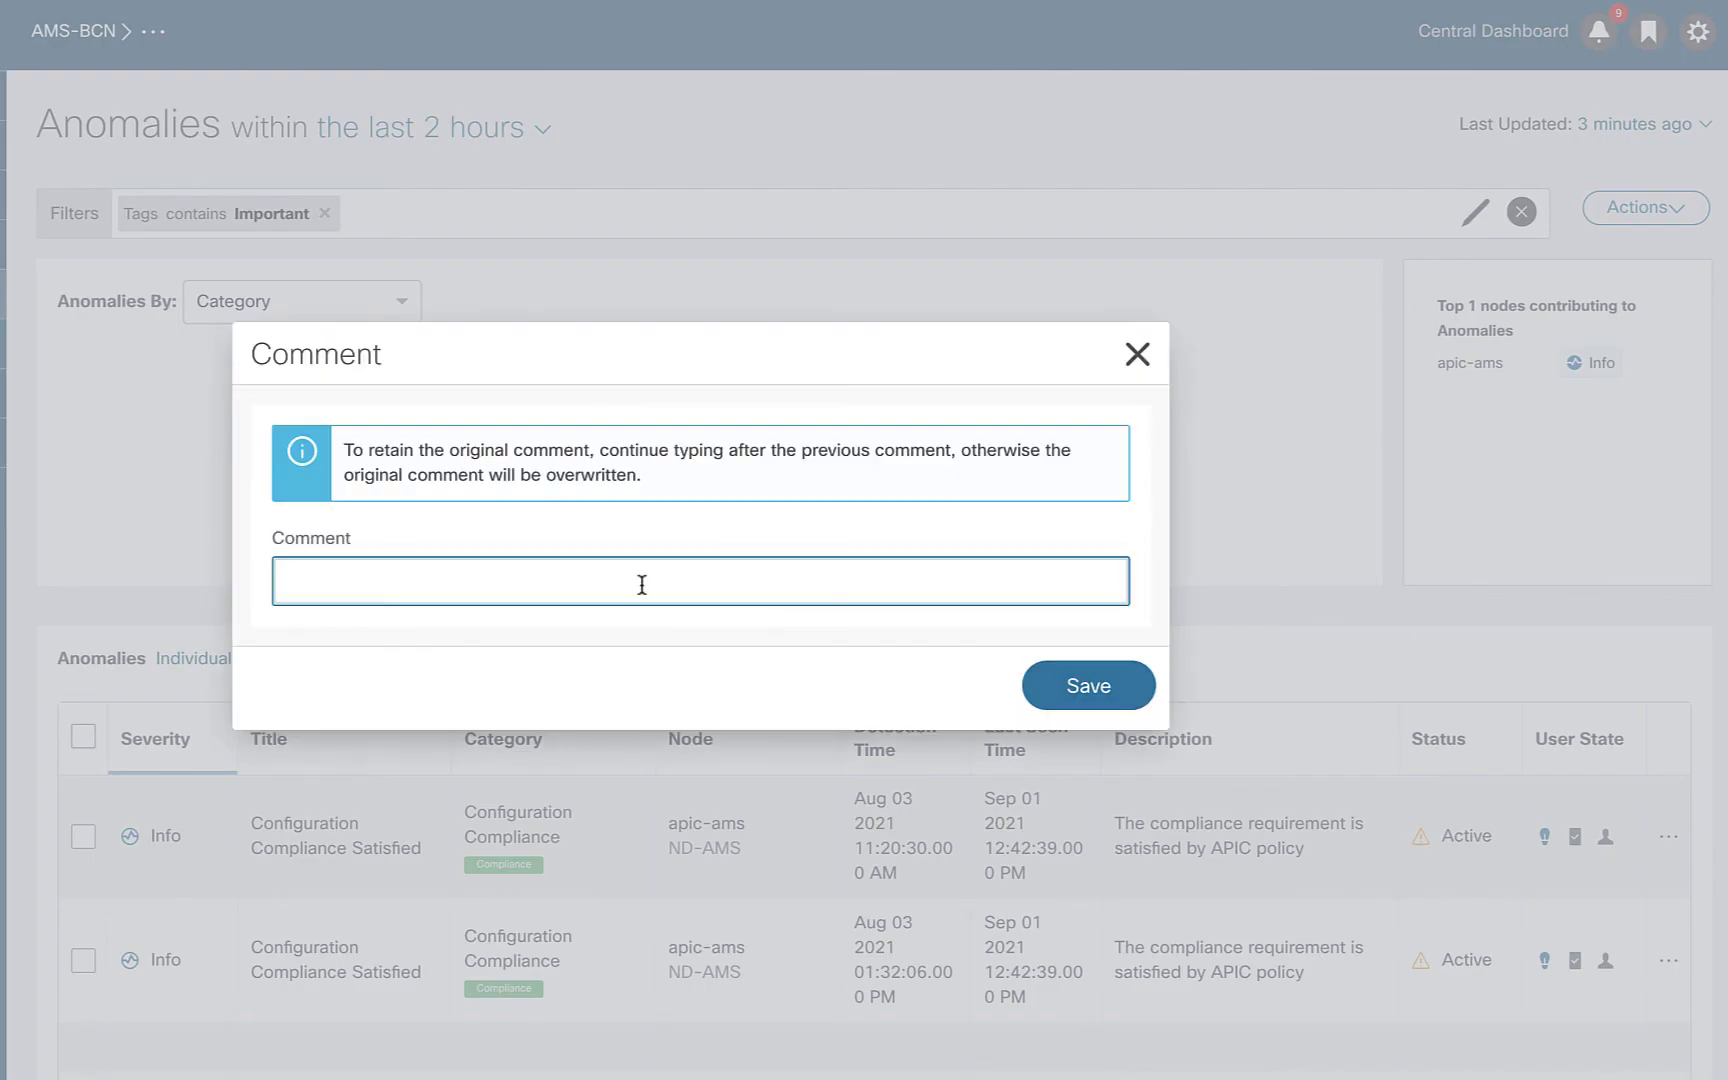
text(I am working this today)
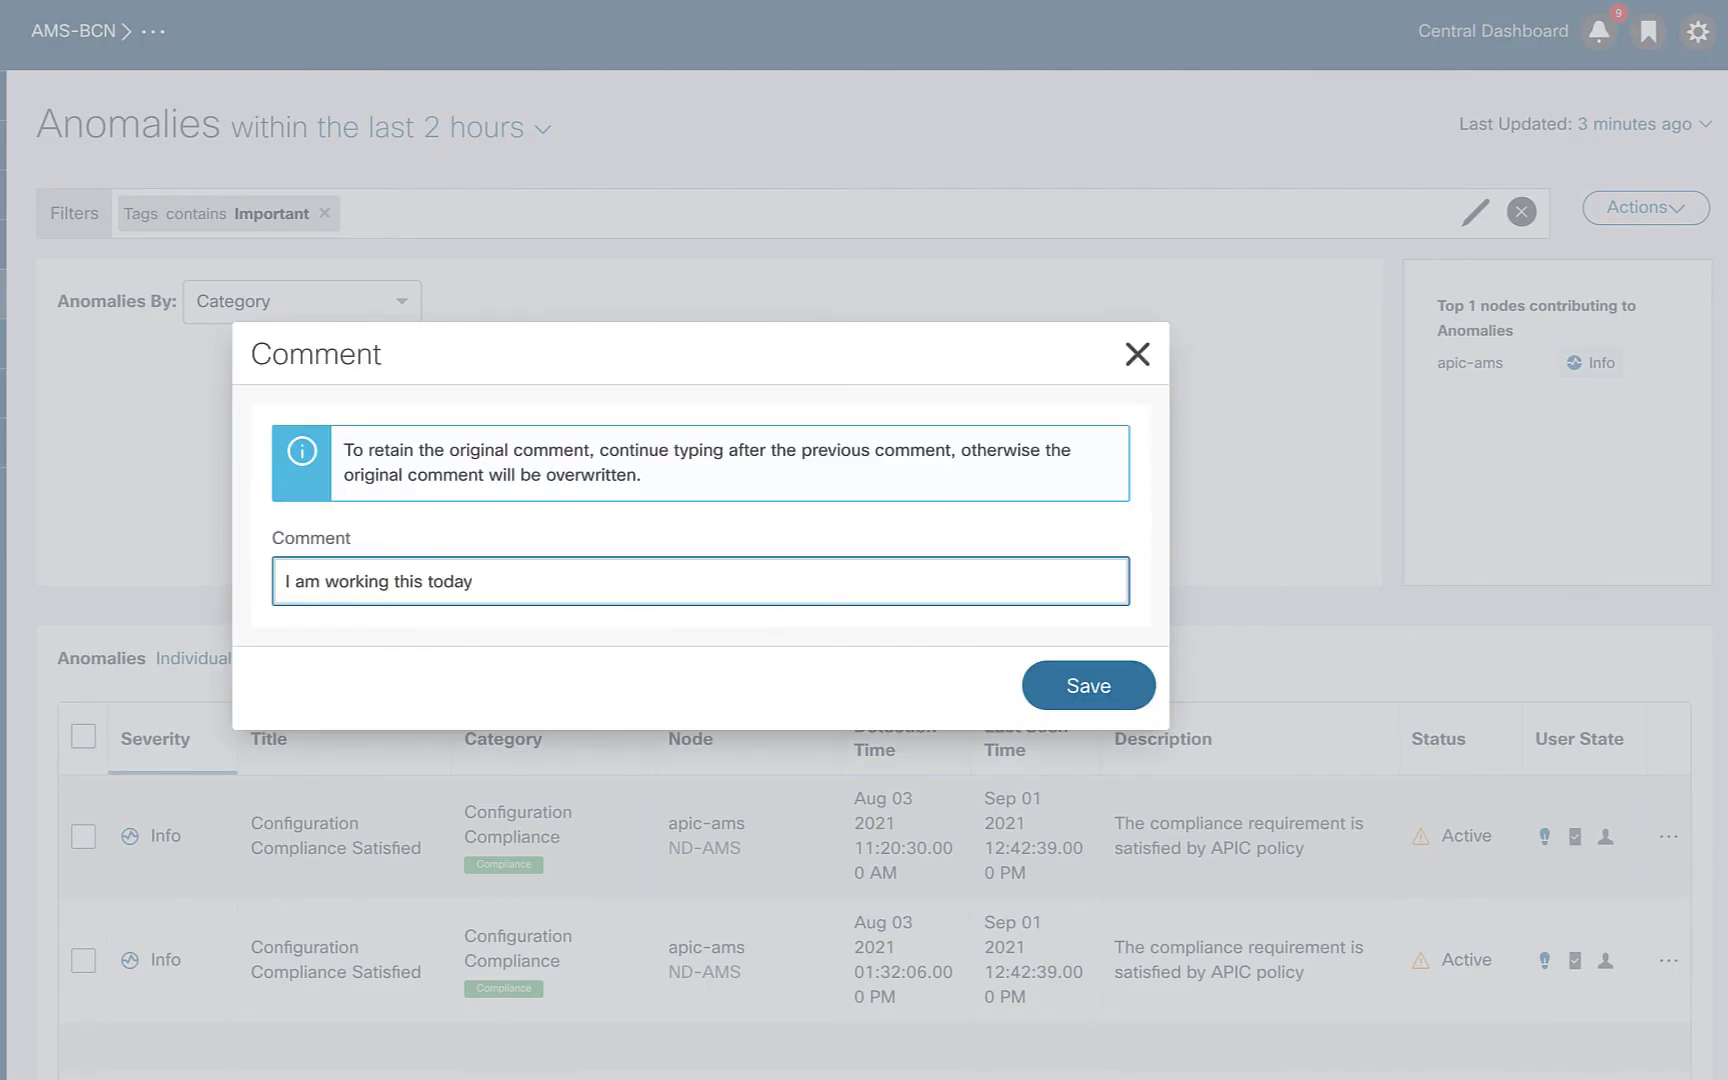
click(1080, 690)
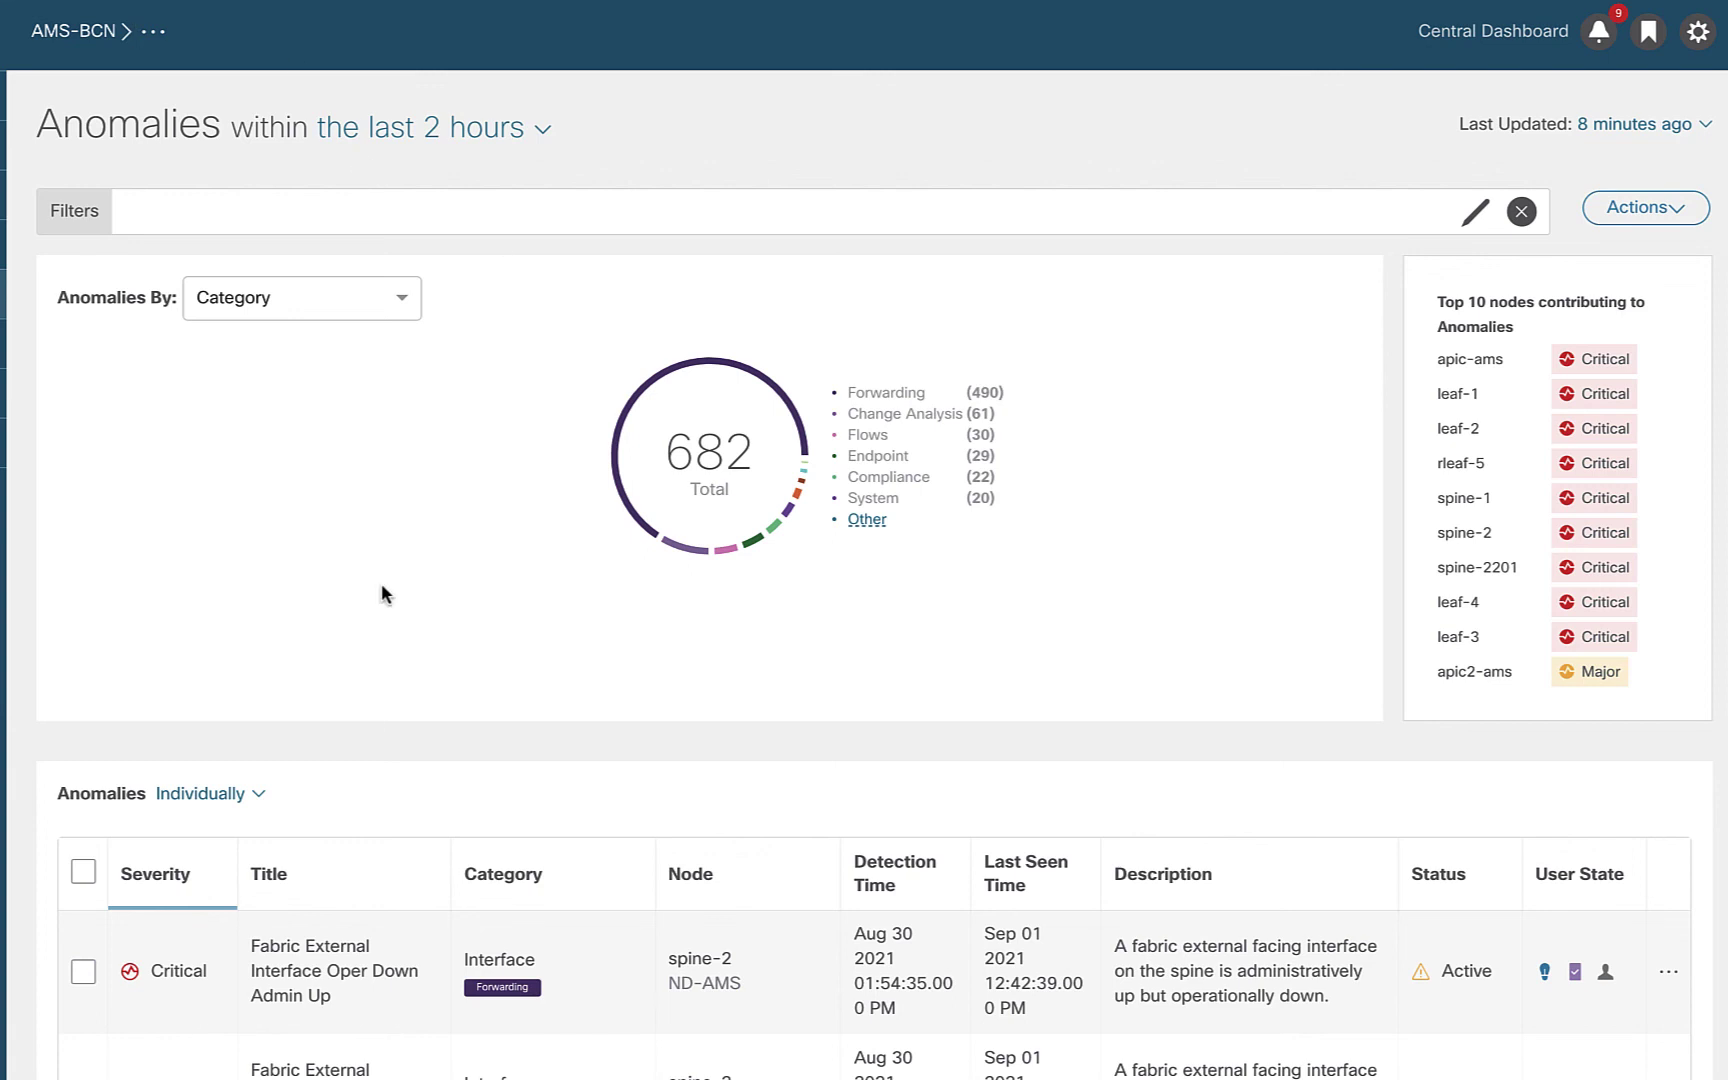
scroll(382, 590, down, 4)
scroll(385, 595, down, 1)
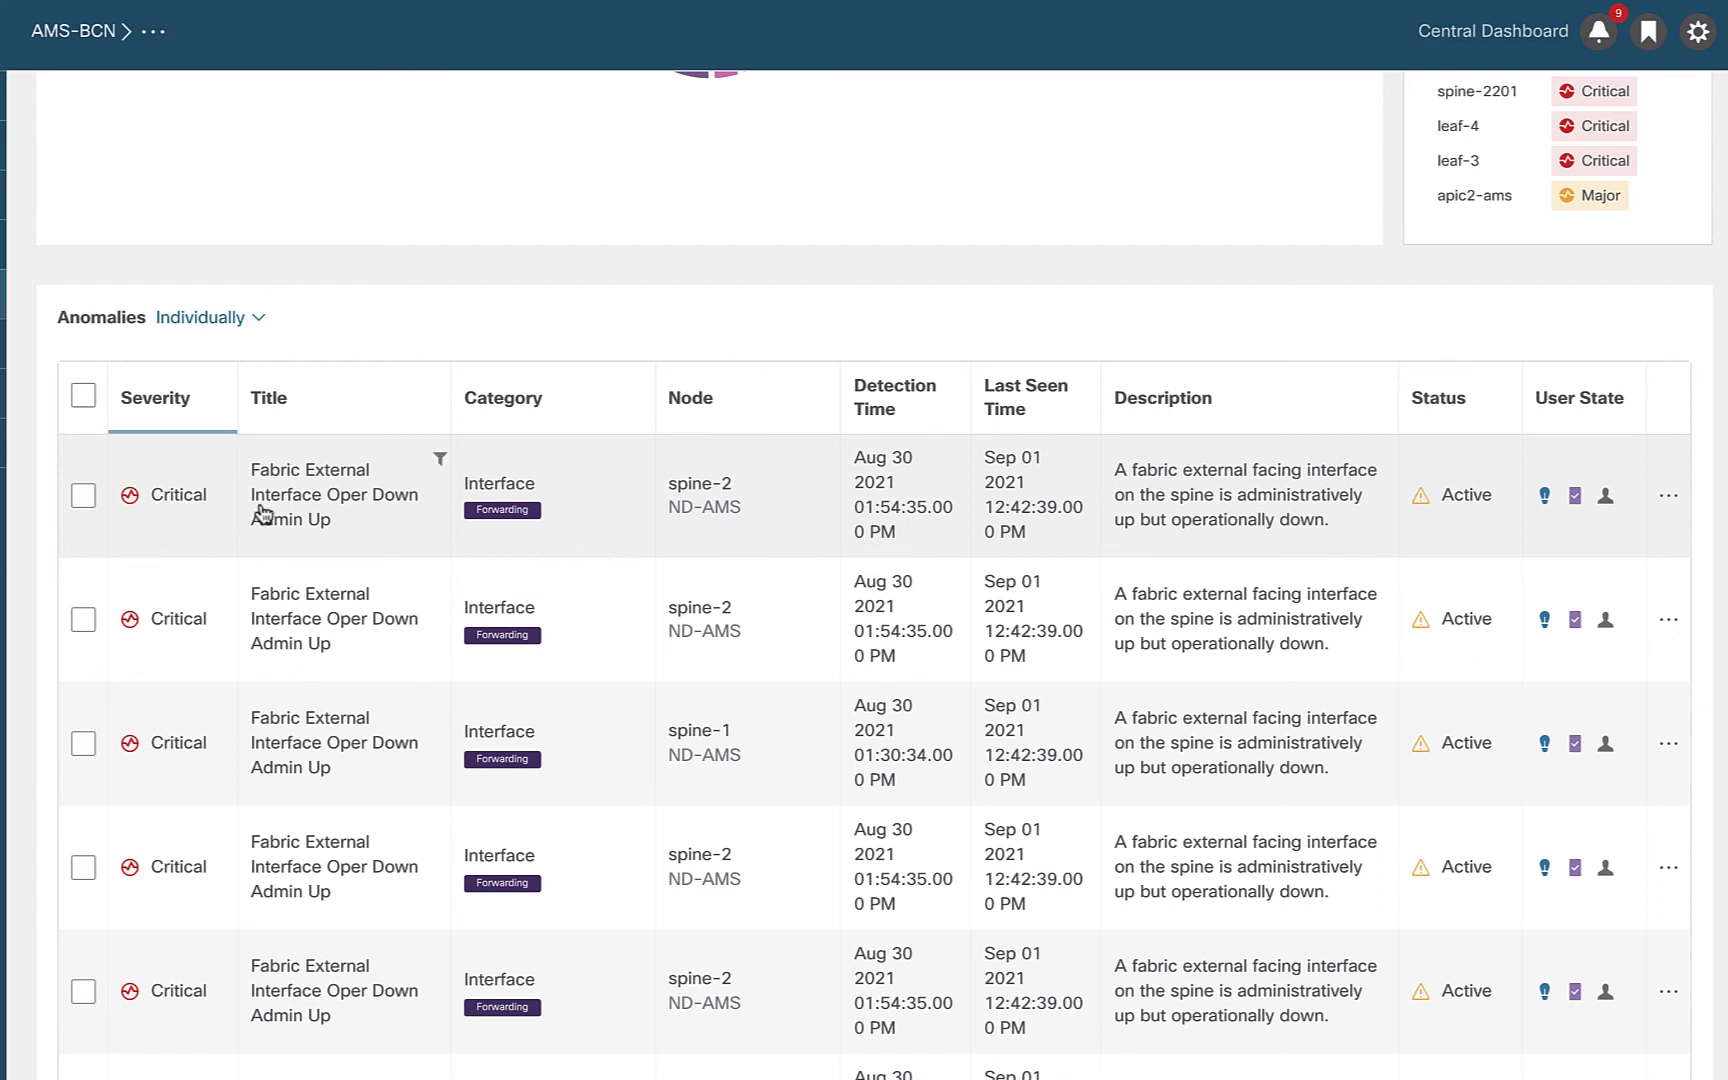
scroll(262, 513, up, 5)
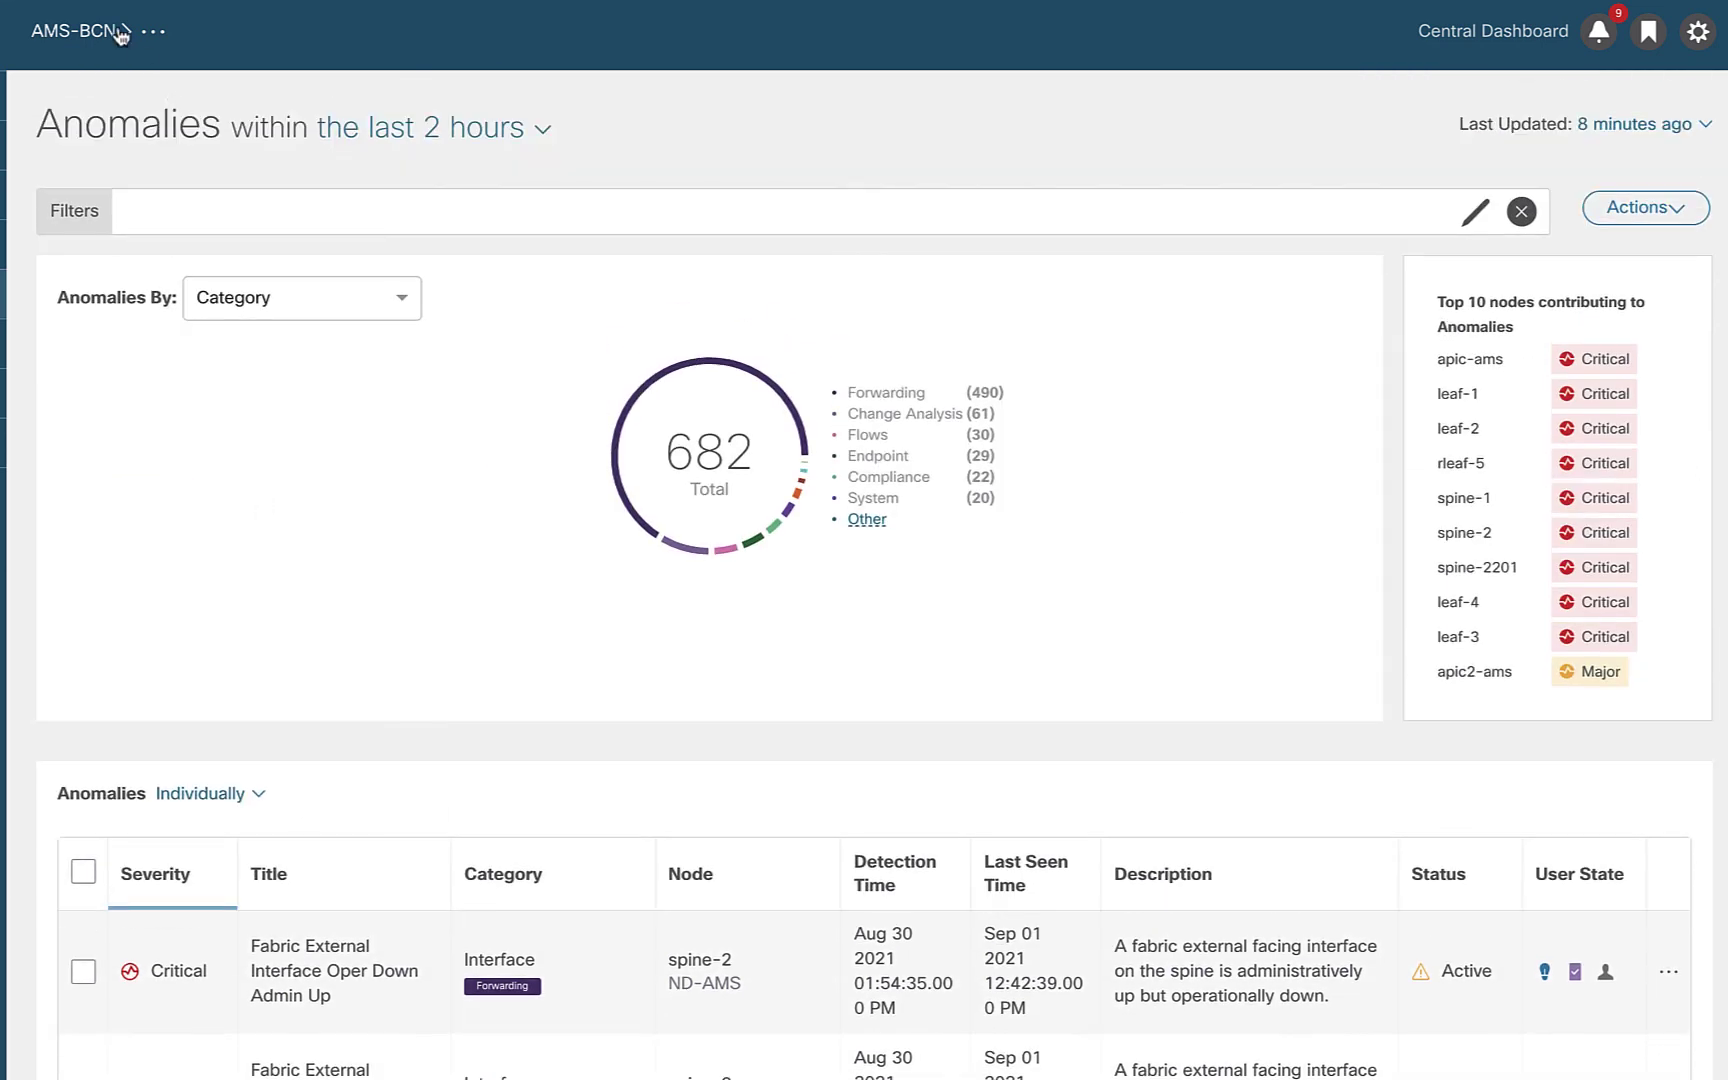
Step: Open AMS-BCN's Configure Site Group Alert Rules and the Ignore-Spine-Interface-Noise rule's actions menu
click(153, 33)
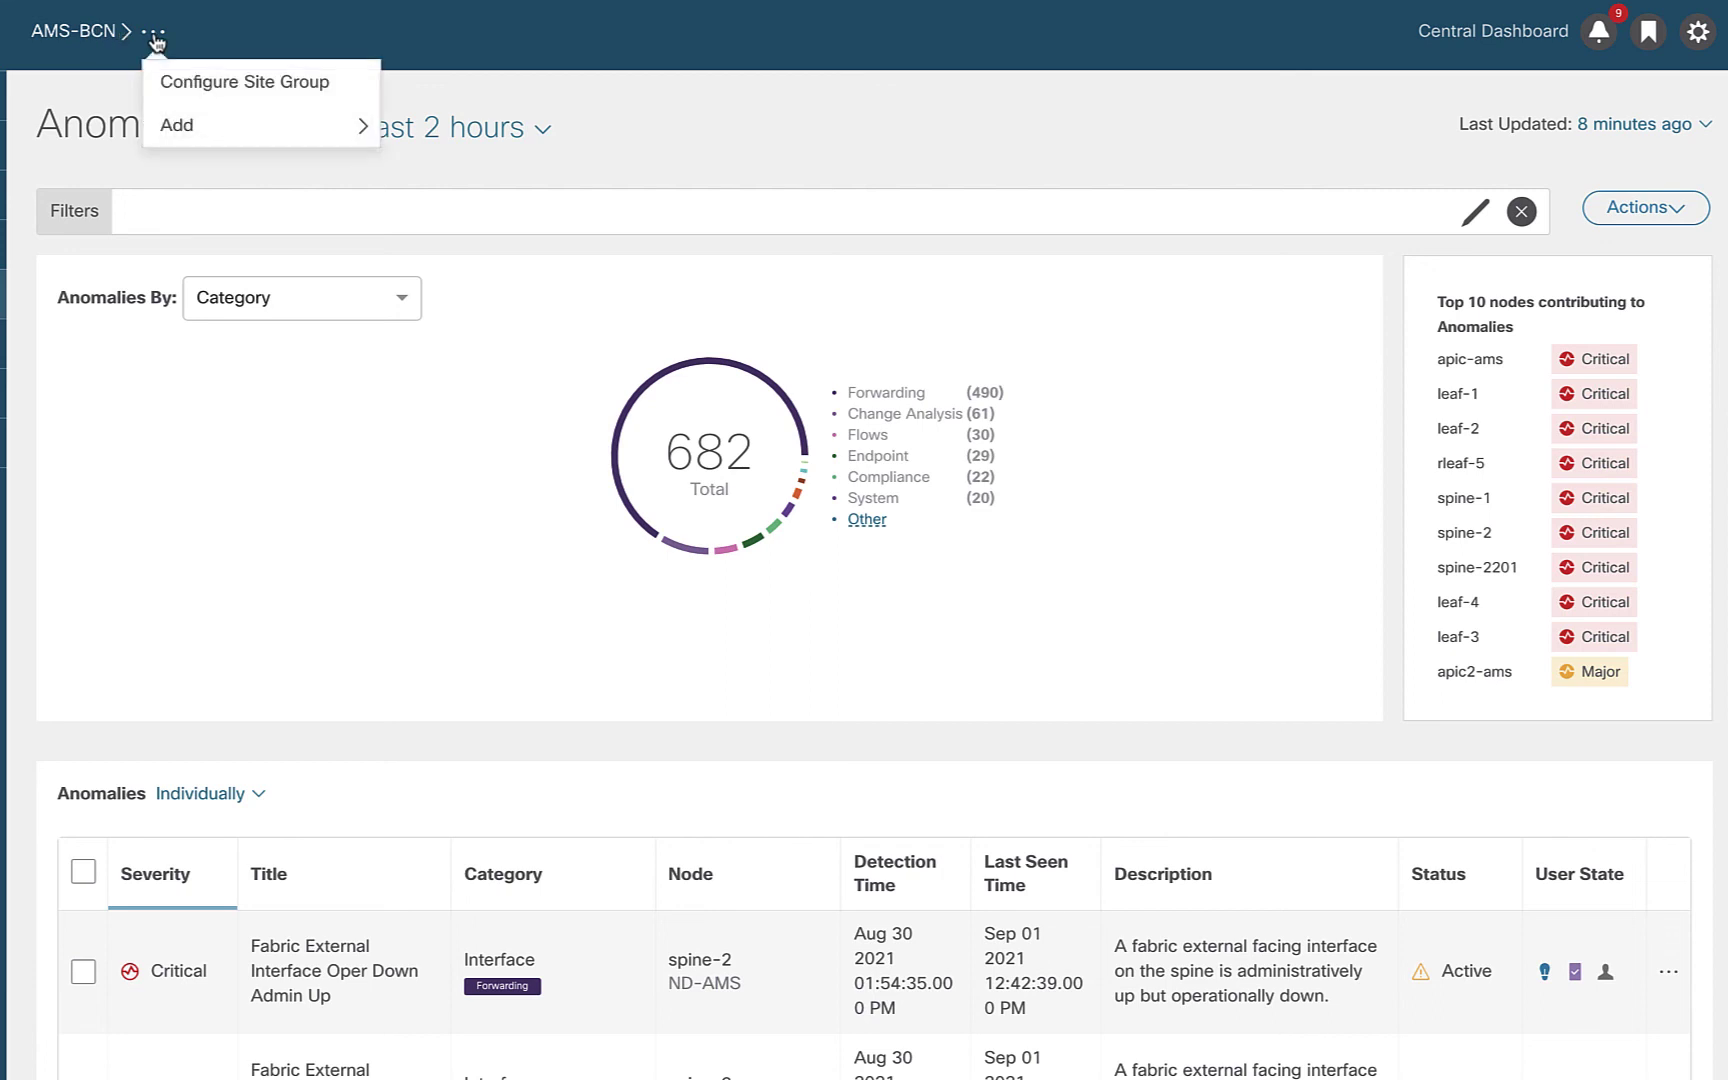
click(185, 88)
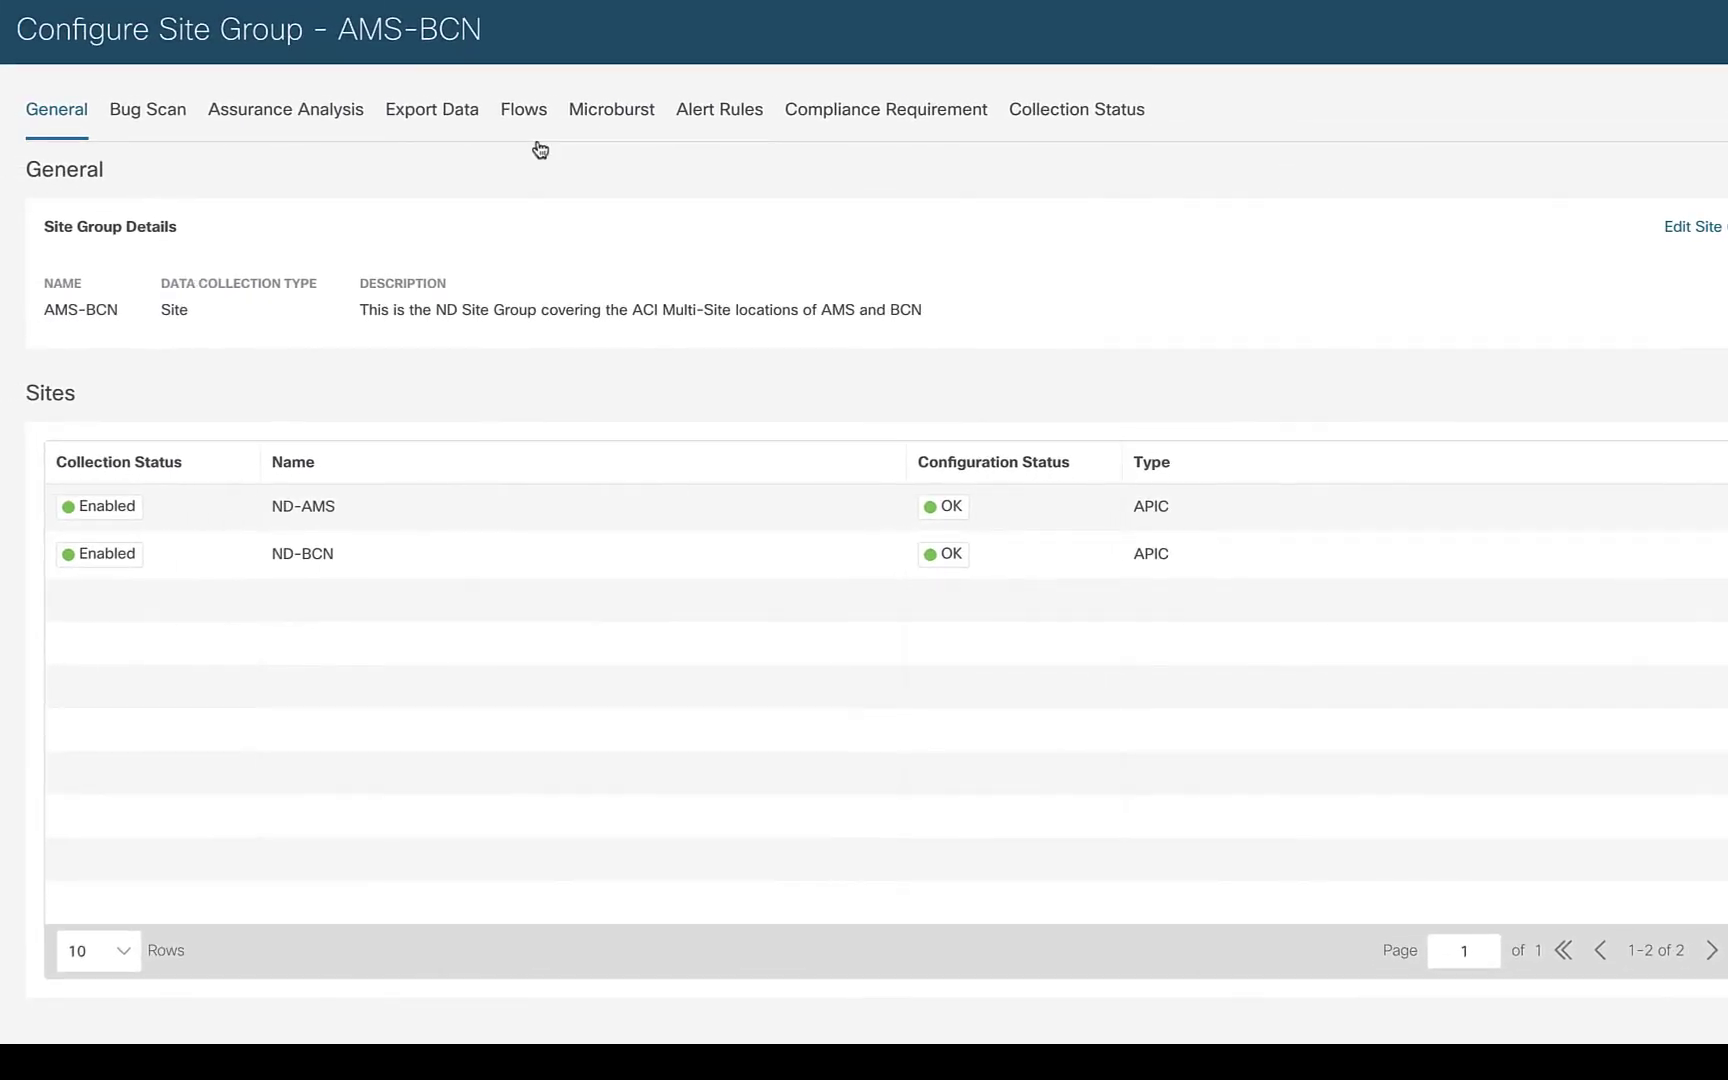
click(724, 116)
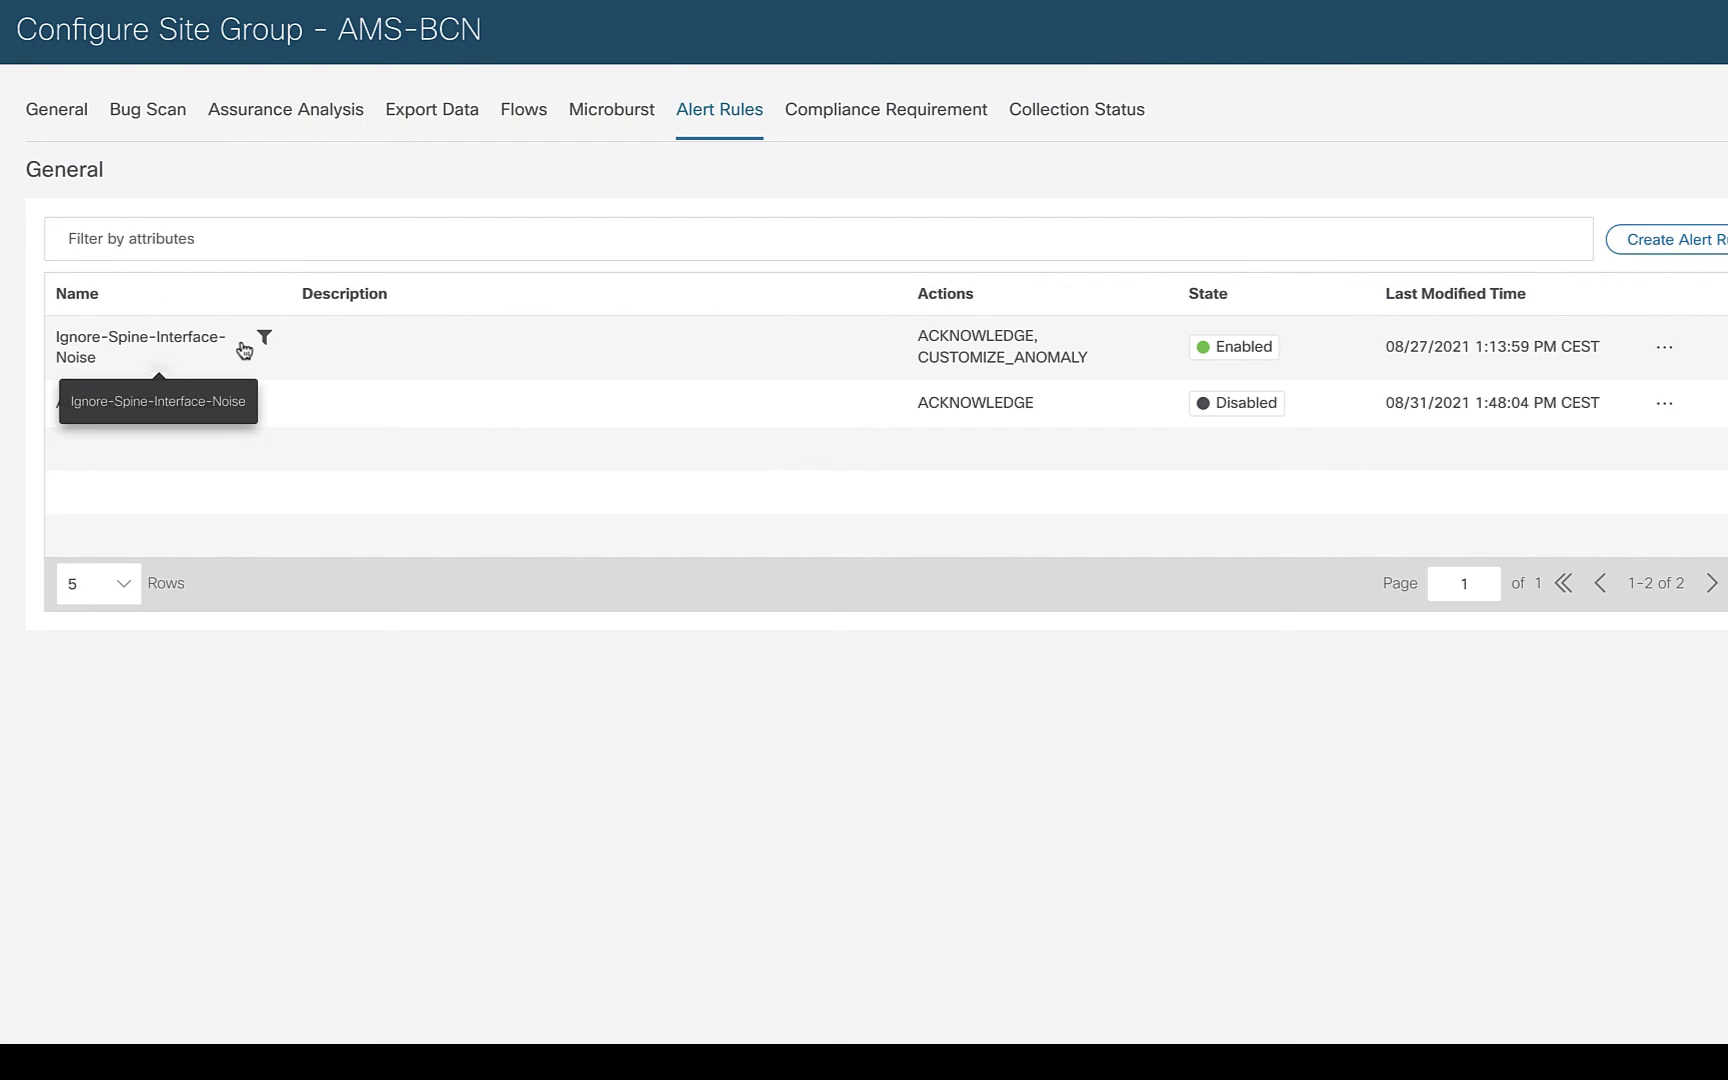
click(1667, 350)
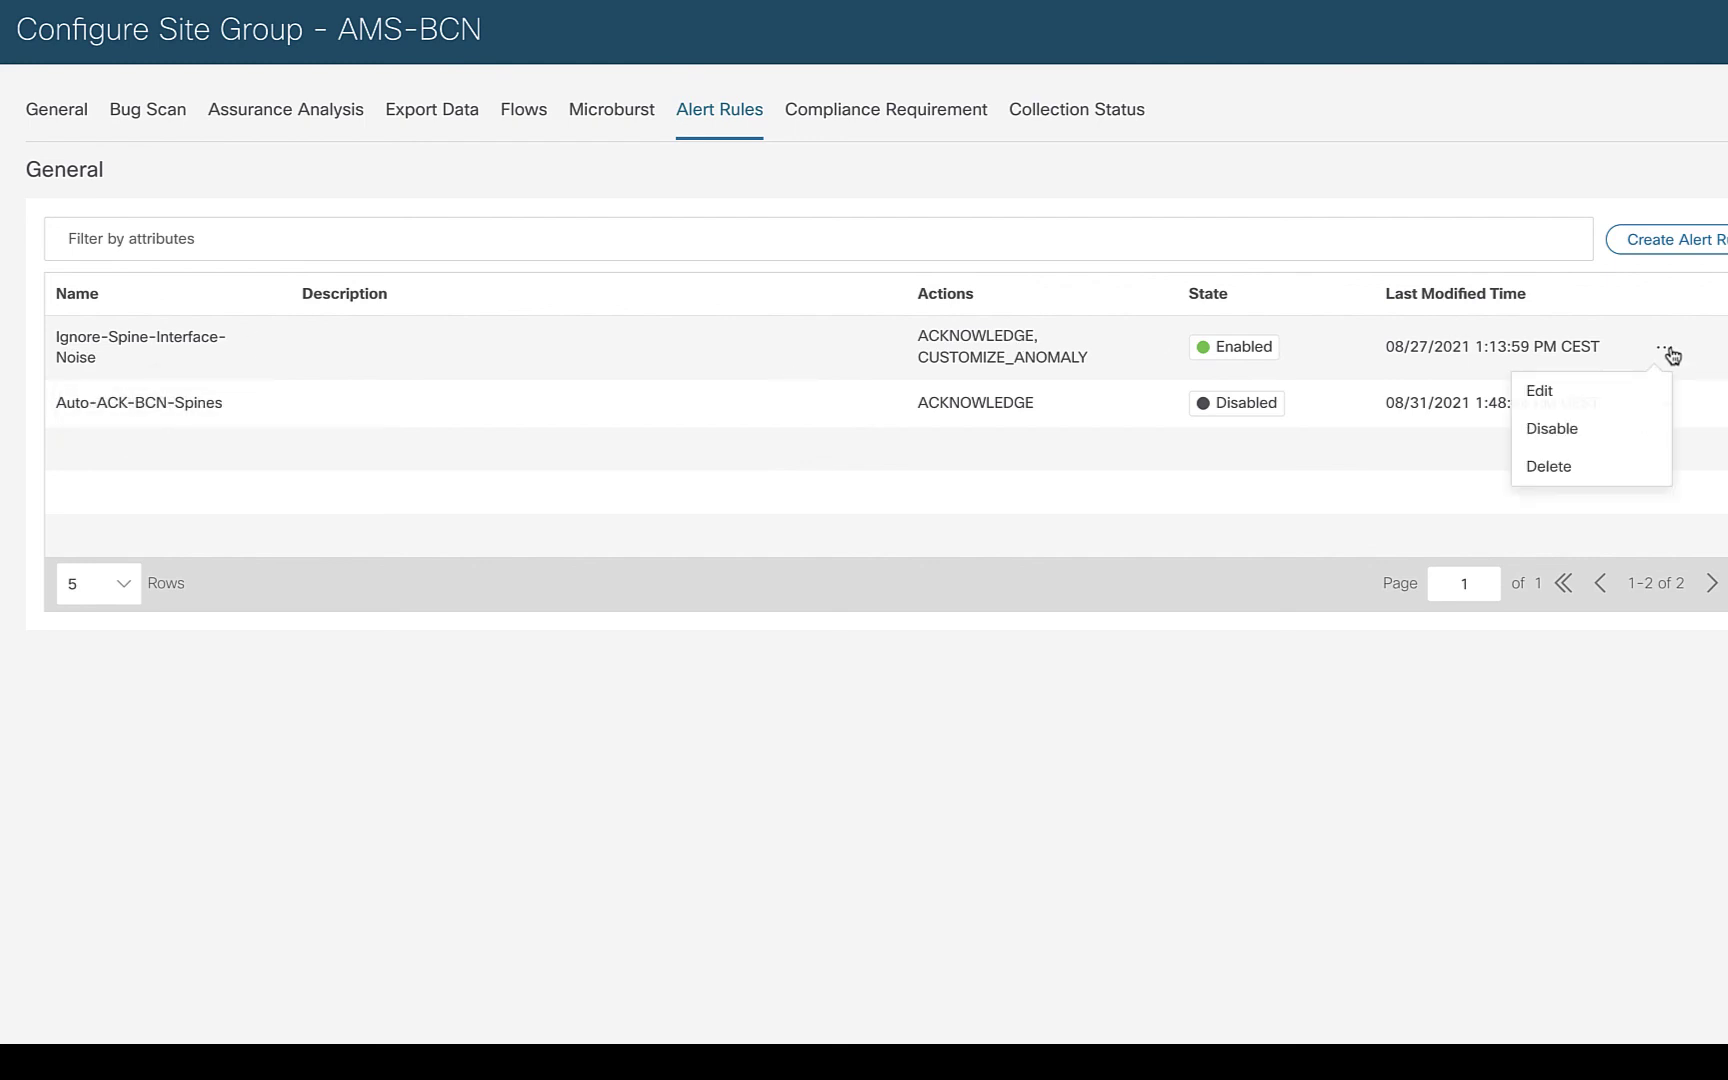
Step: Edit the Ignore-Spine-Interface-Noise rule and open its ND-AMS Forwarding Interface match criterion
click(1548, 410)
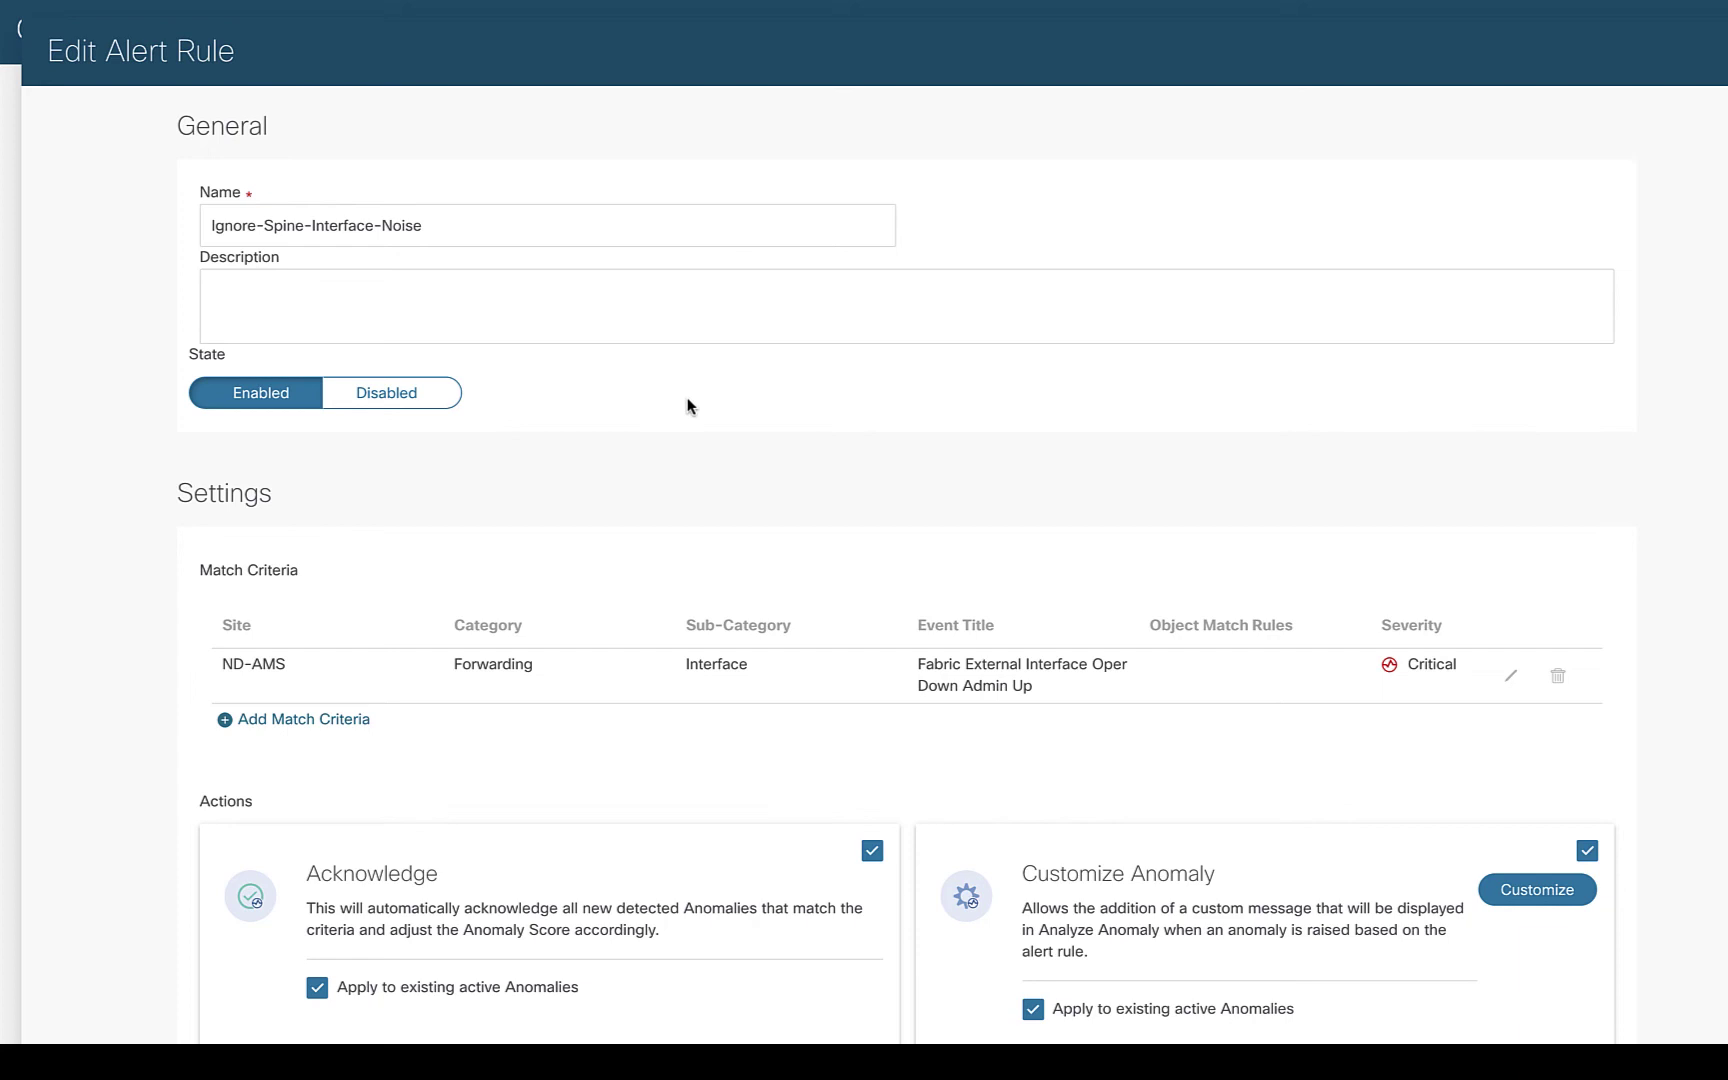
scroll(580, 495, down, 2)
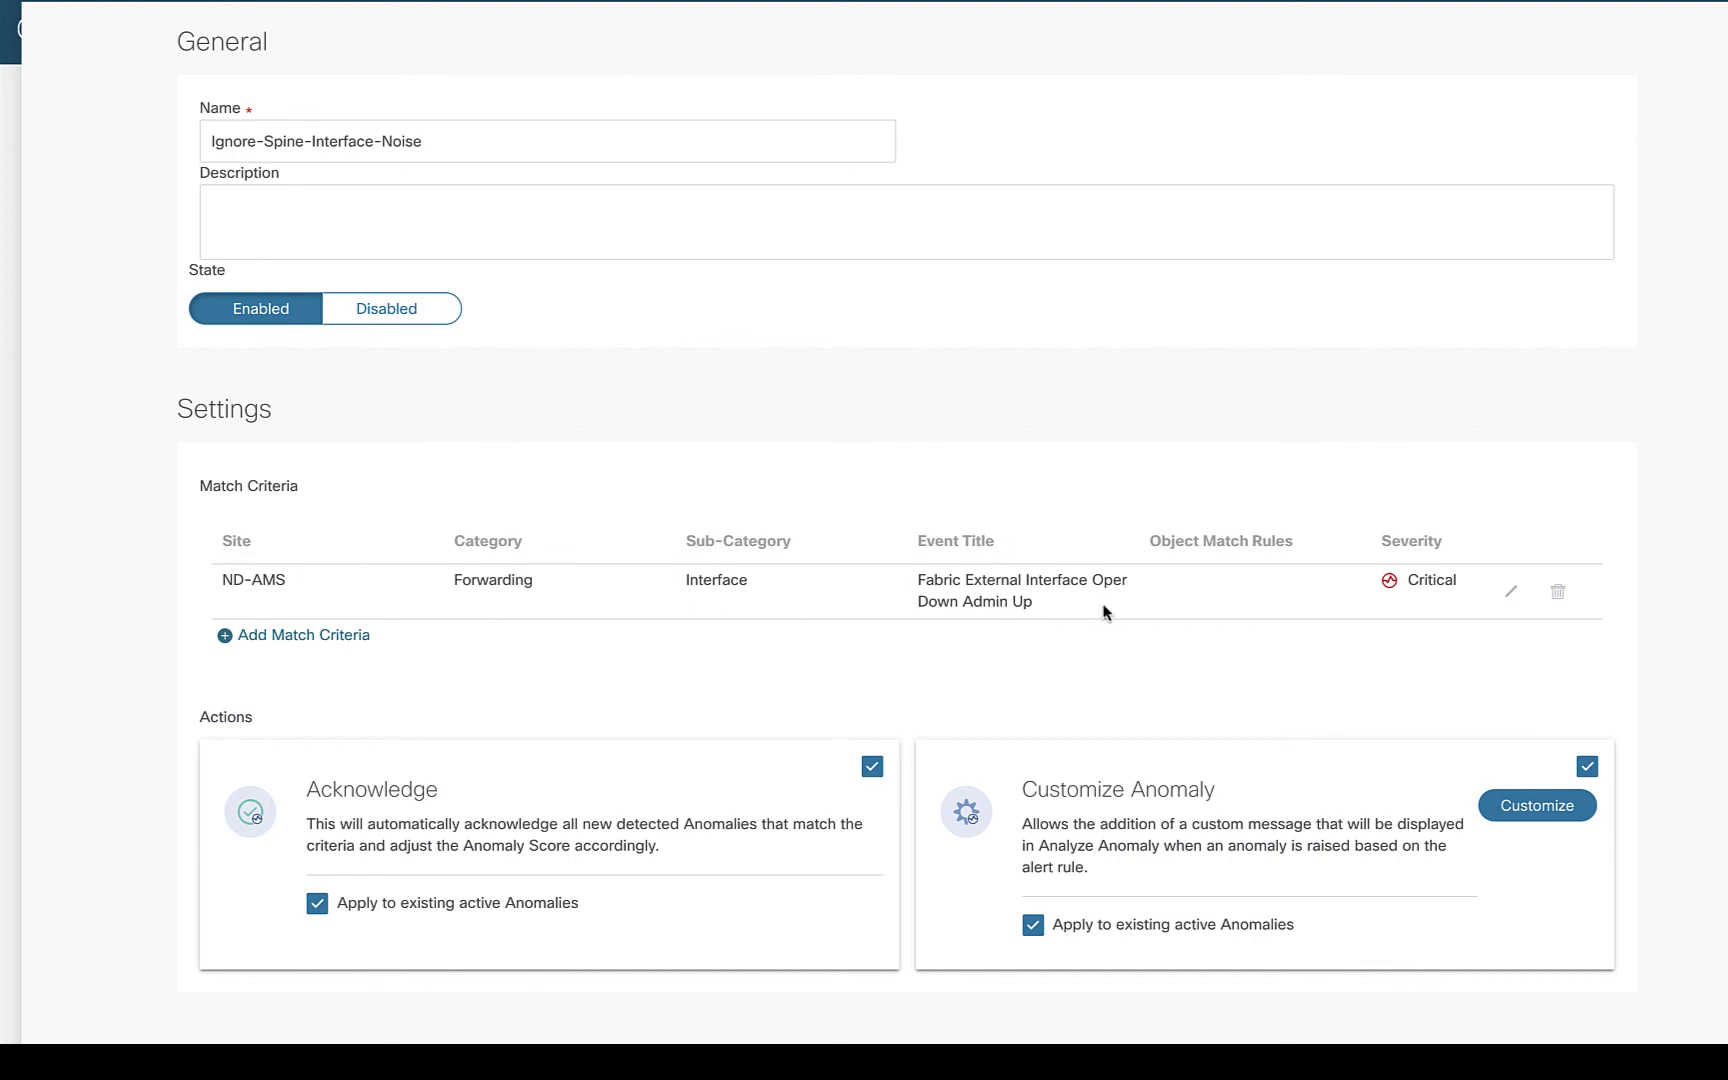
click(1511, 592)
Step: Browse the Event Title and Severity choices in Edit Match Criteria
click(950, 459)
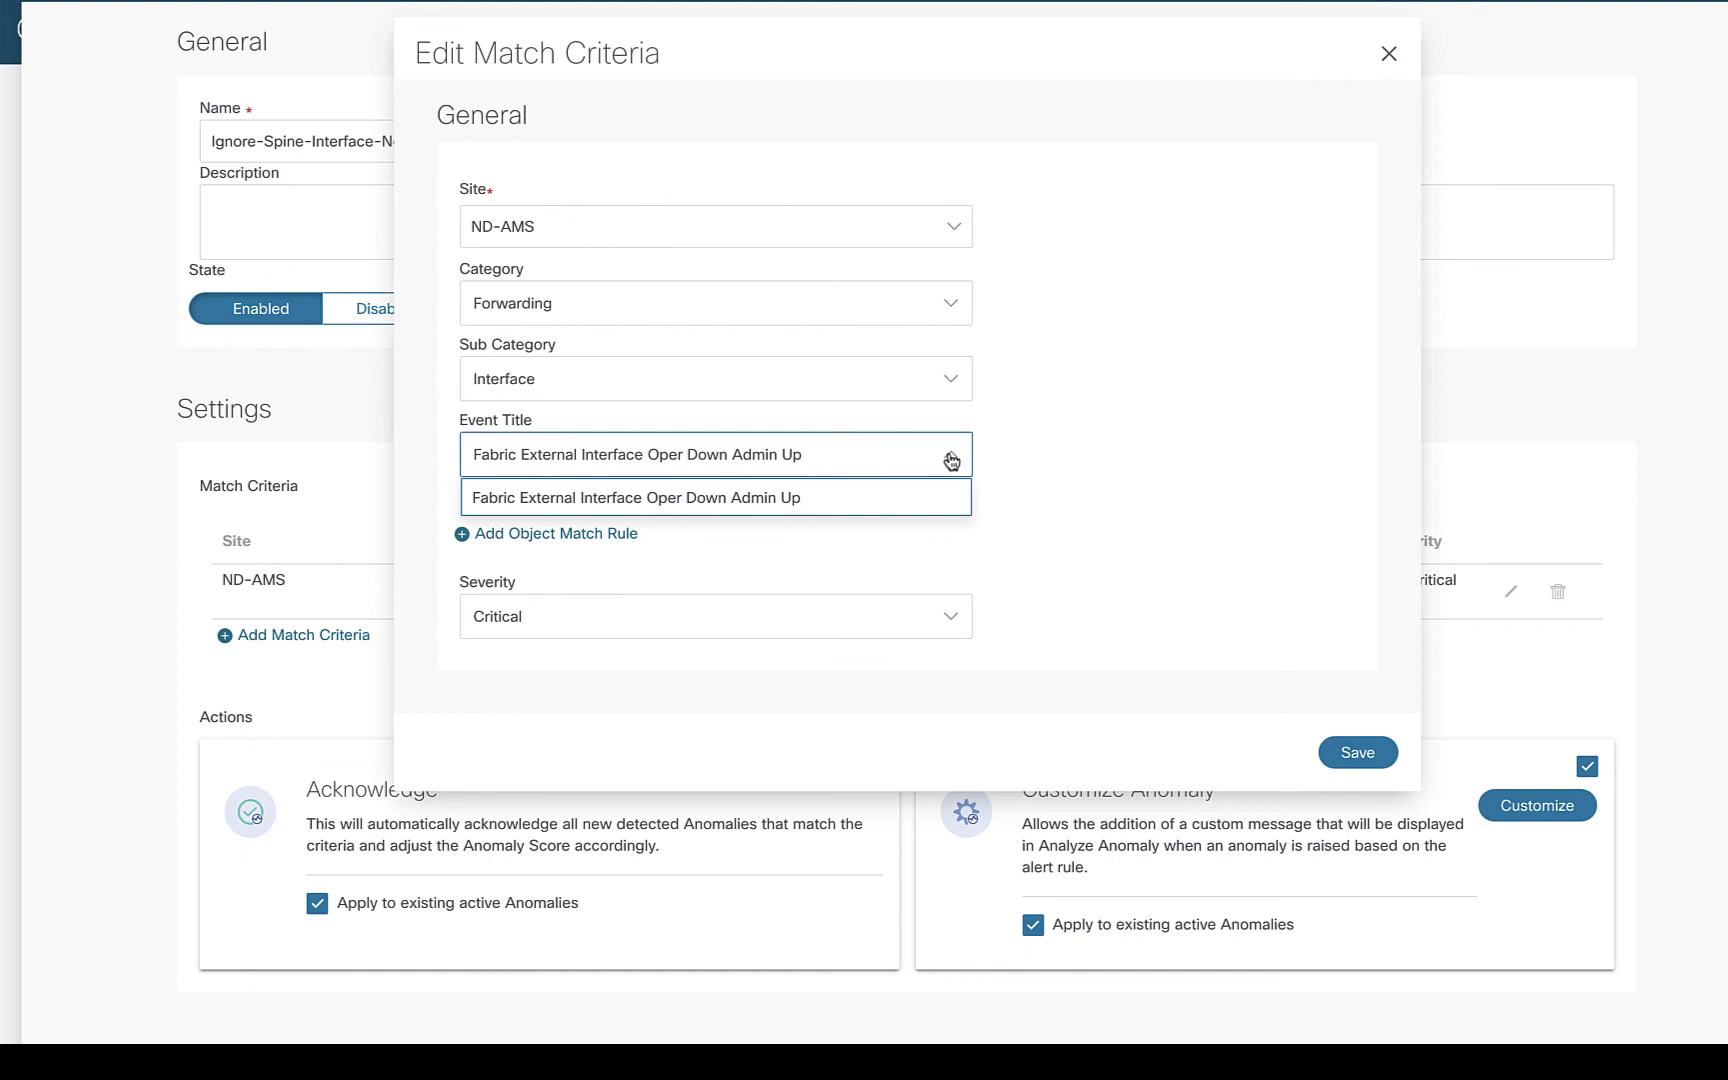
click(1103, 439)
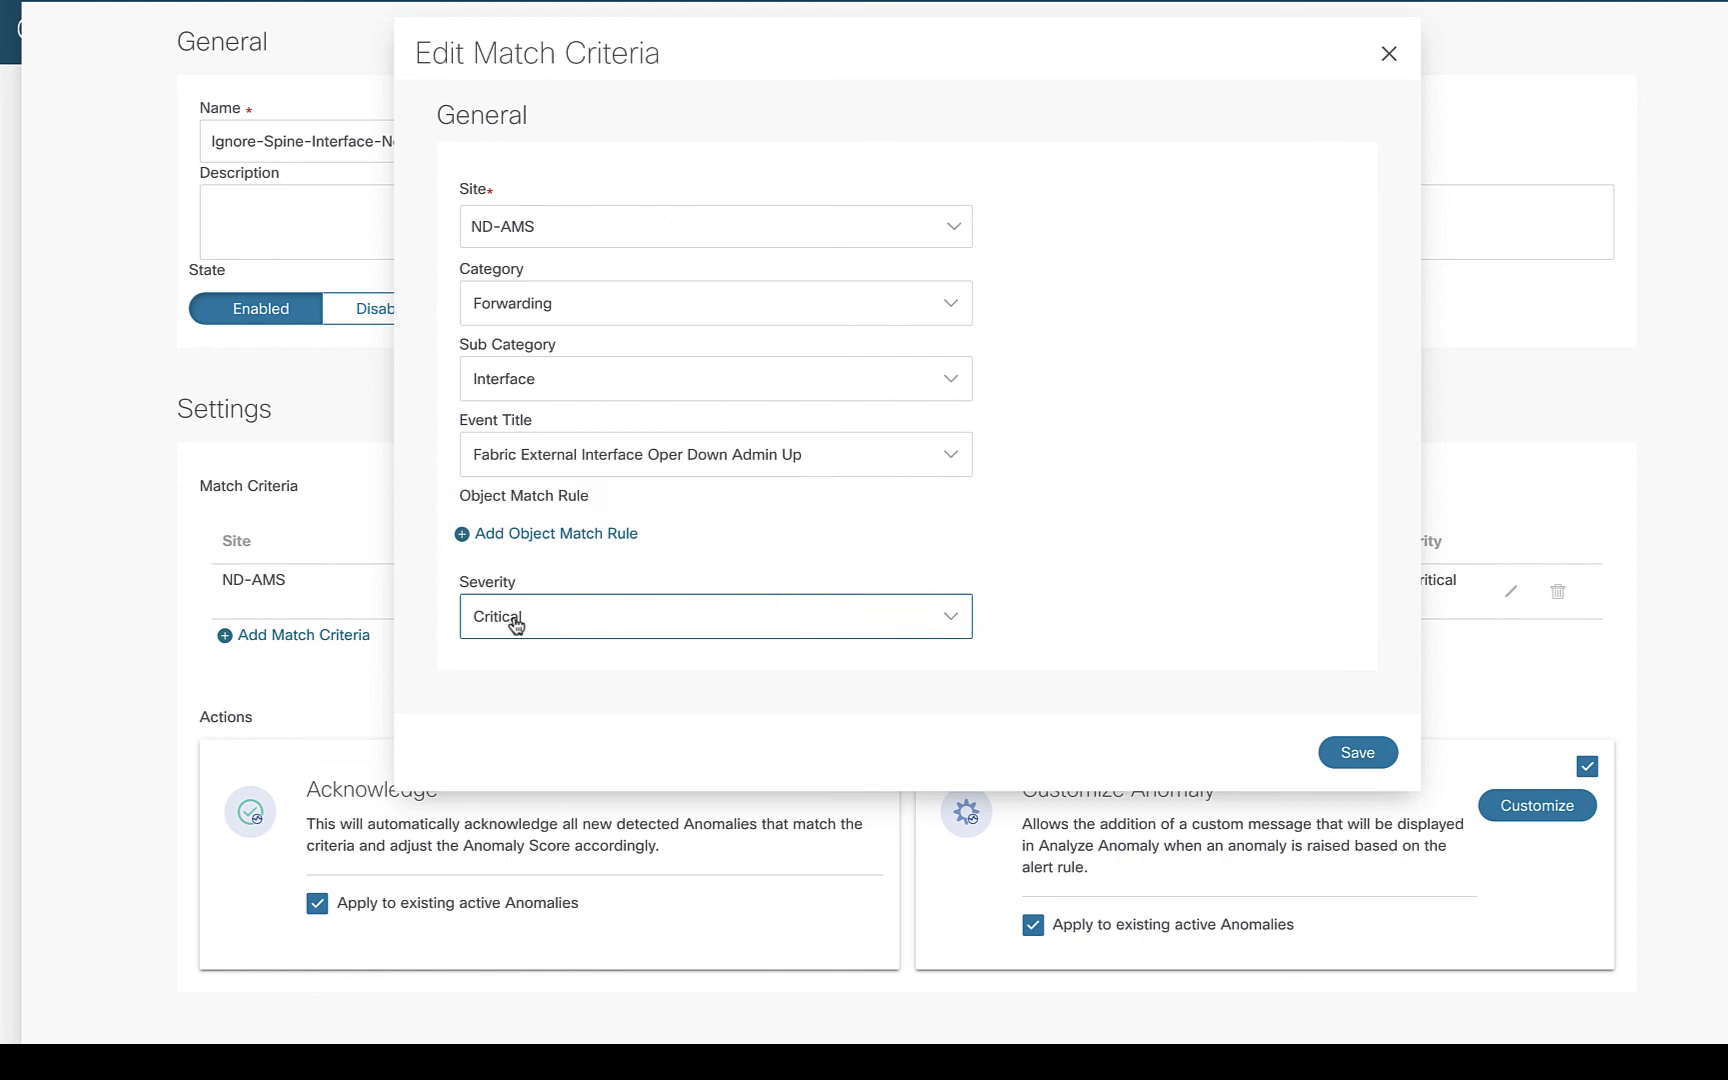
click(567, 614)
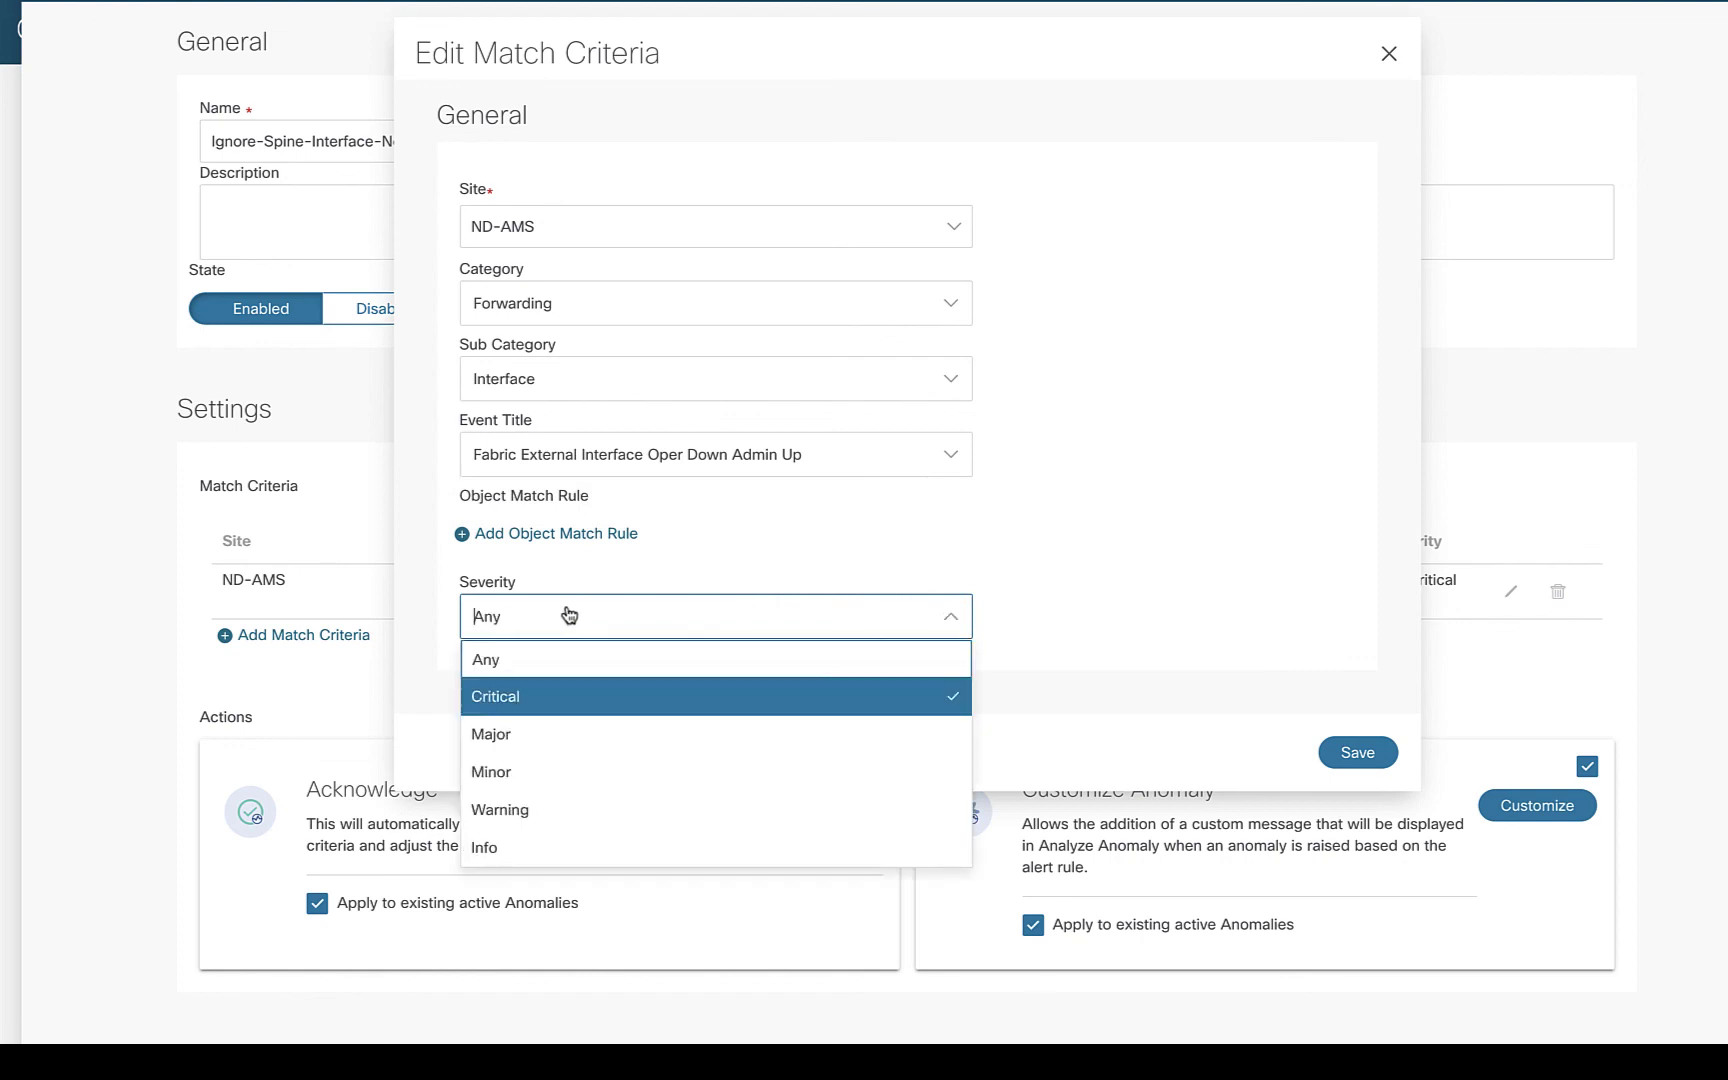
click(1060, 546)
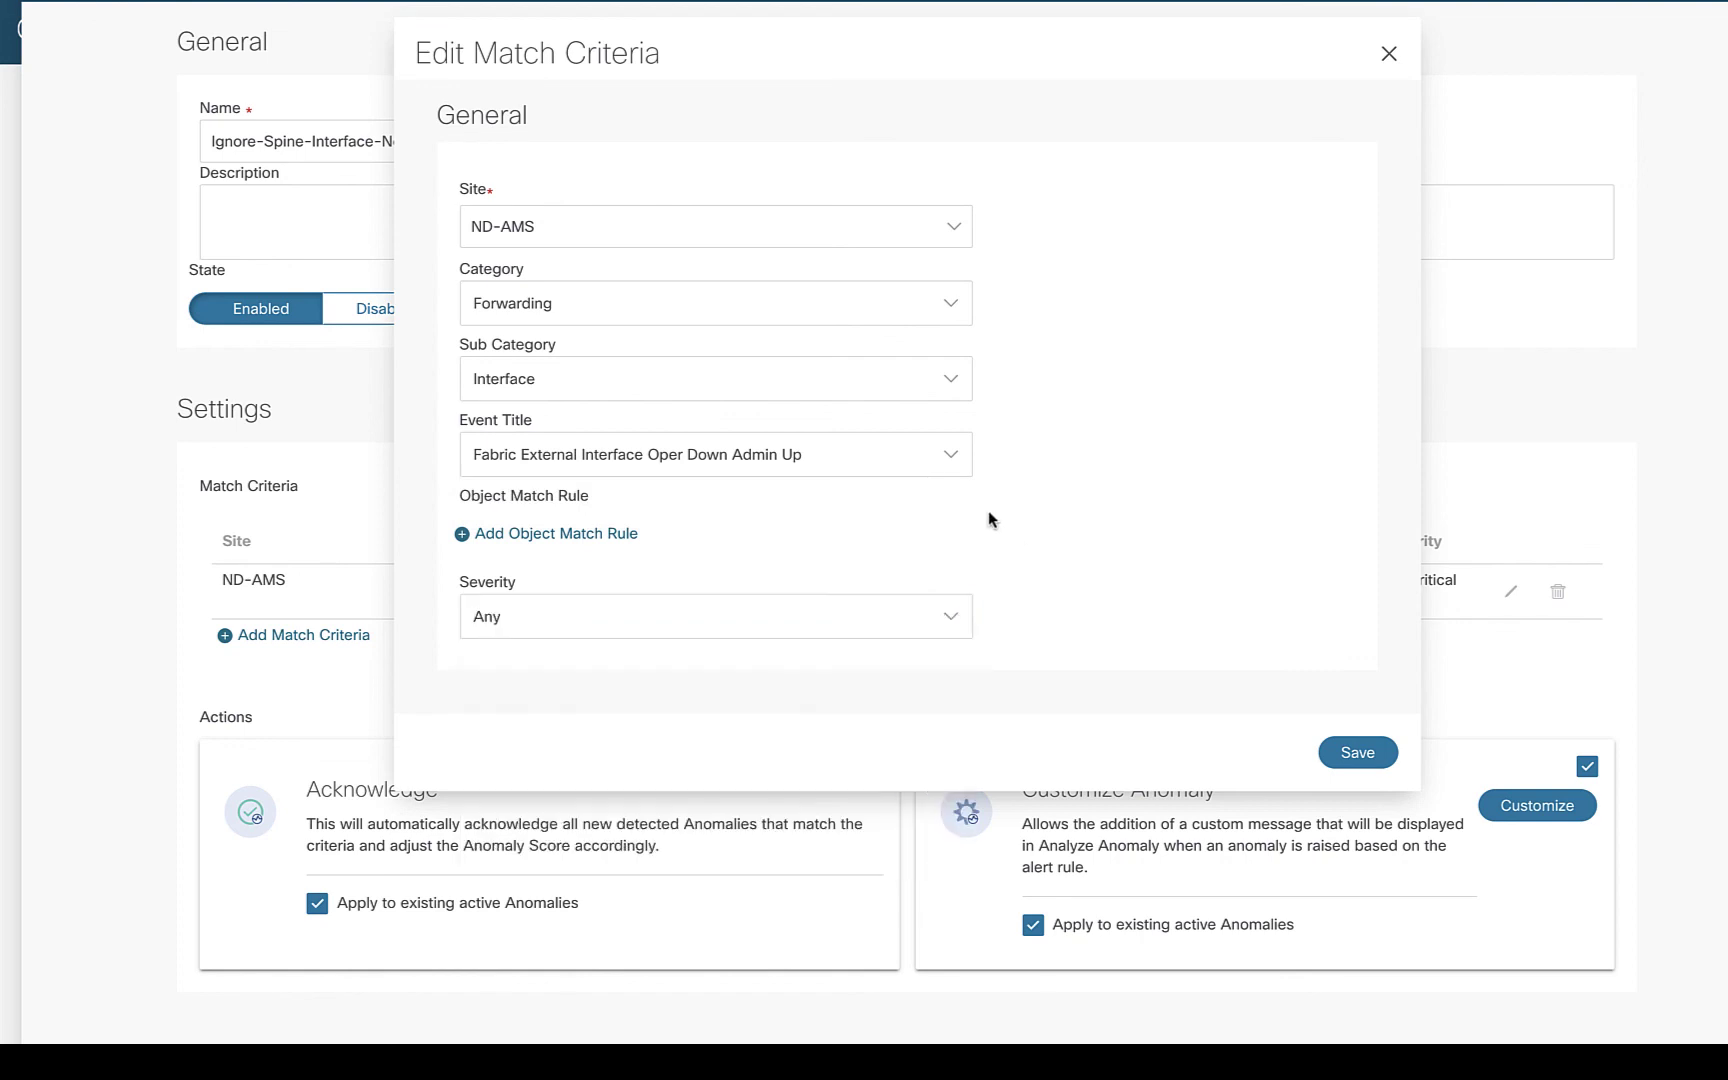
Step: Add an Object Match Rule, view its object types, then delete it again
click(548, 540)
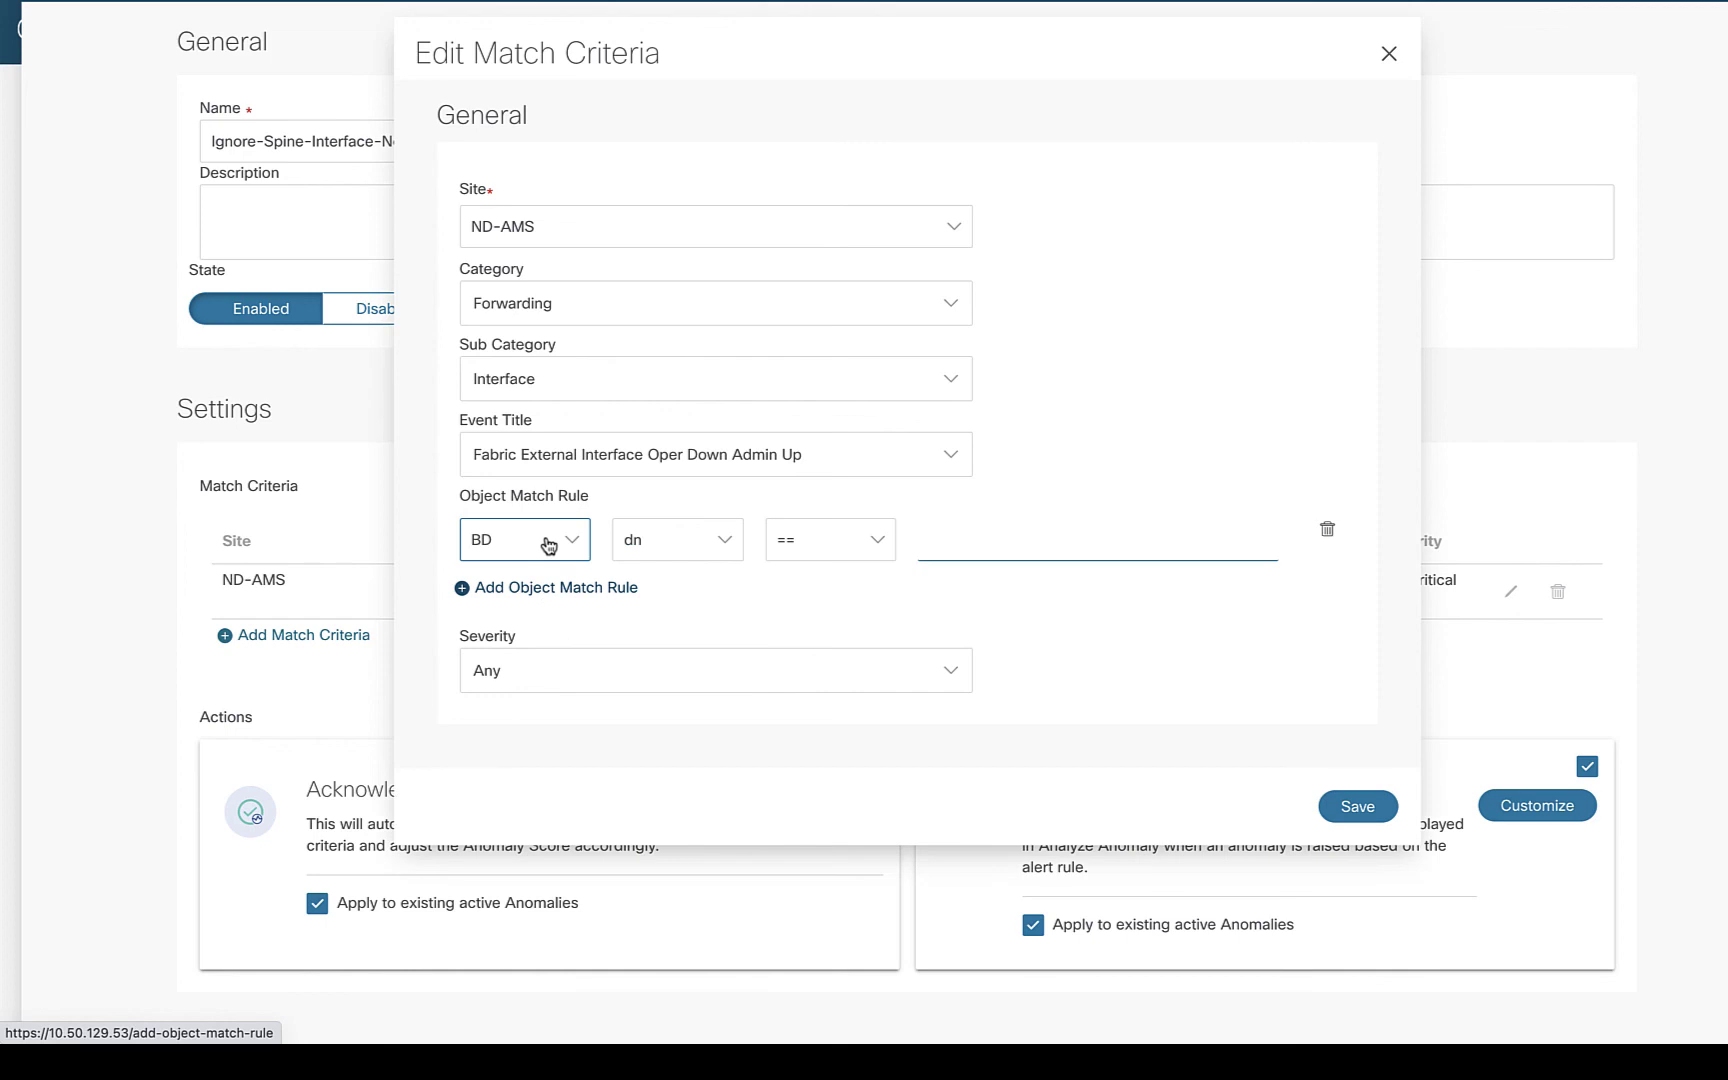
click(567, 549)
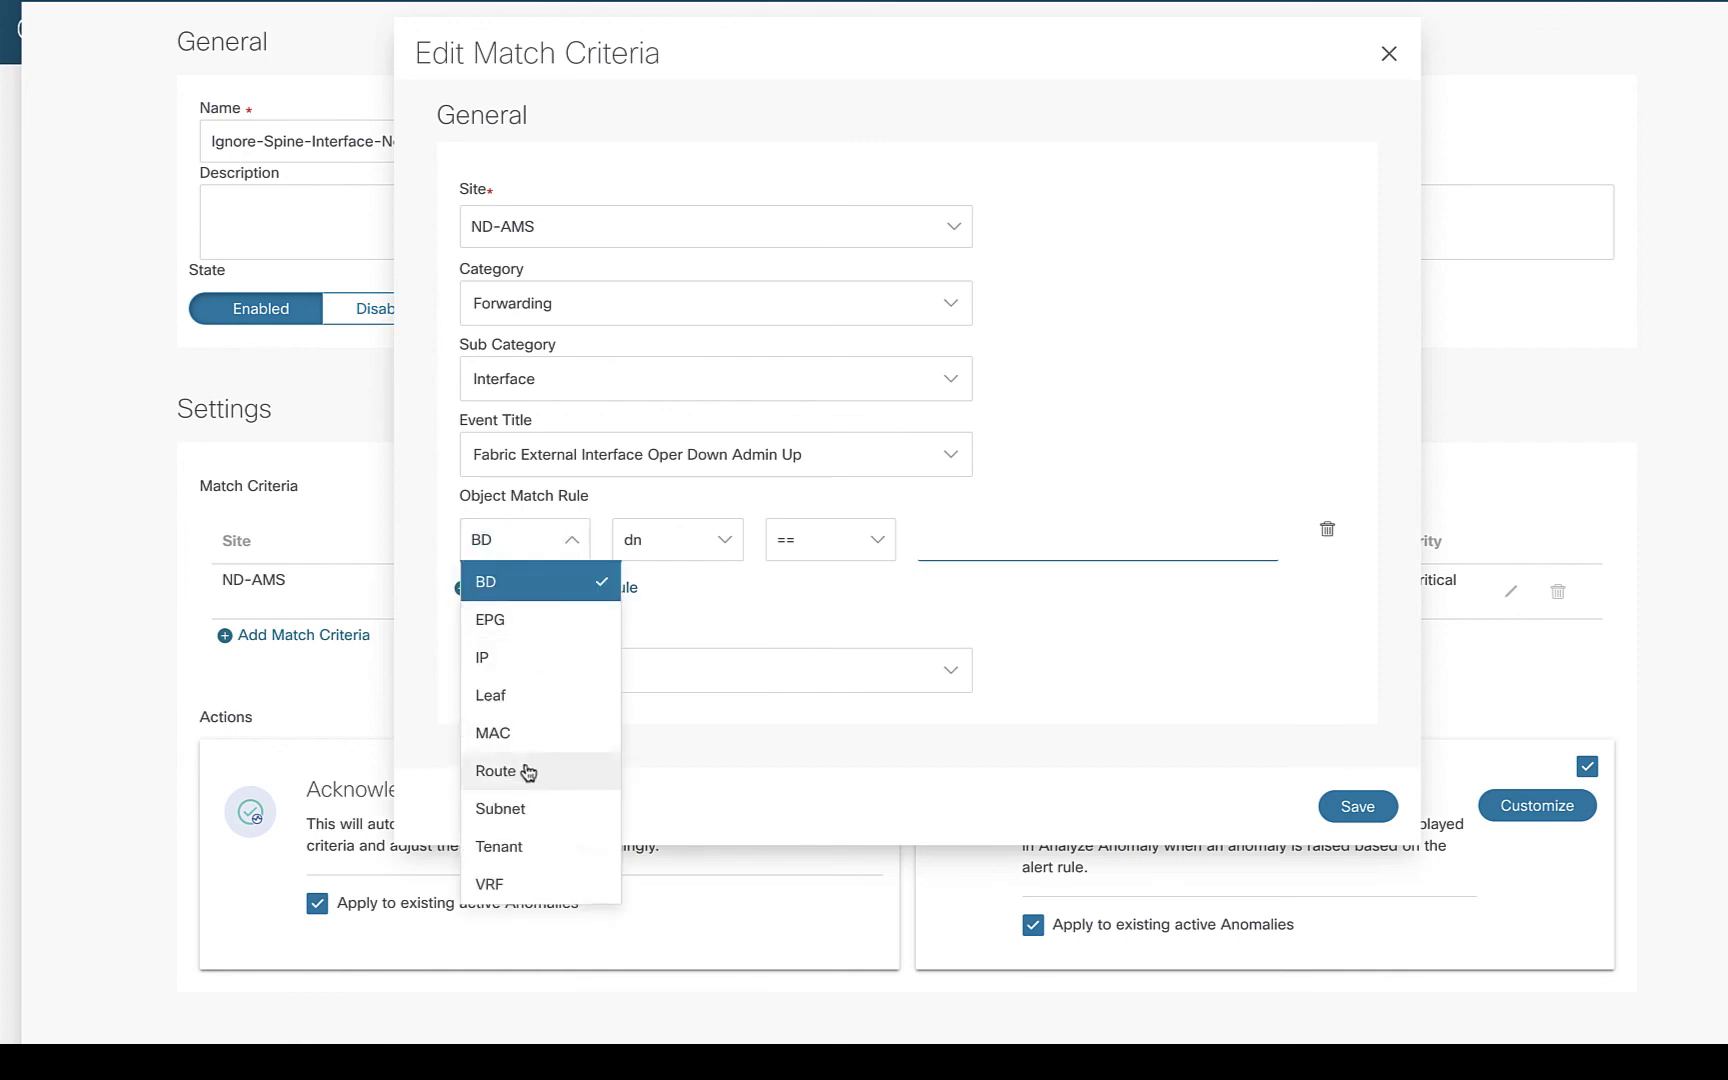
click(1164, 637)
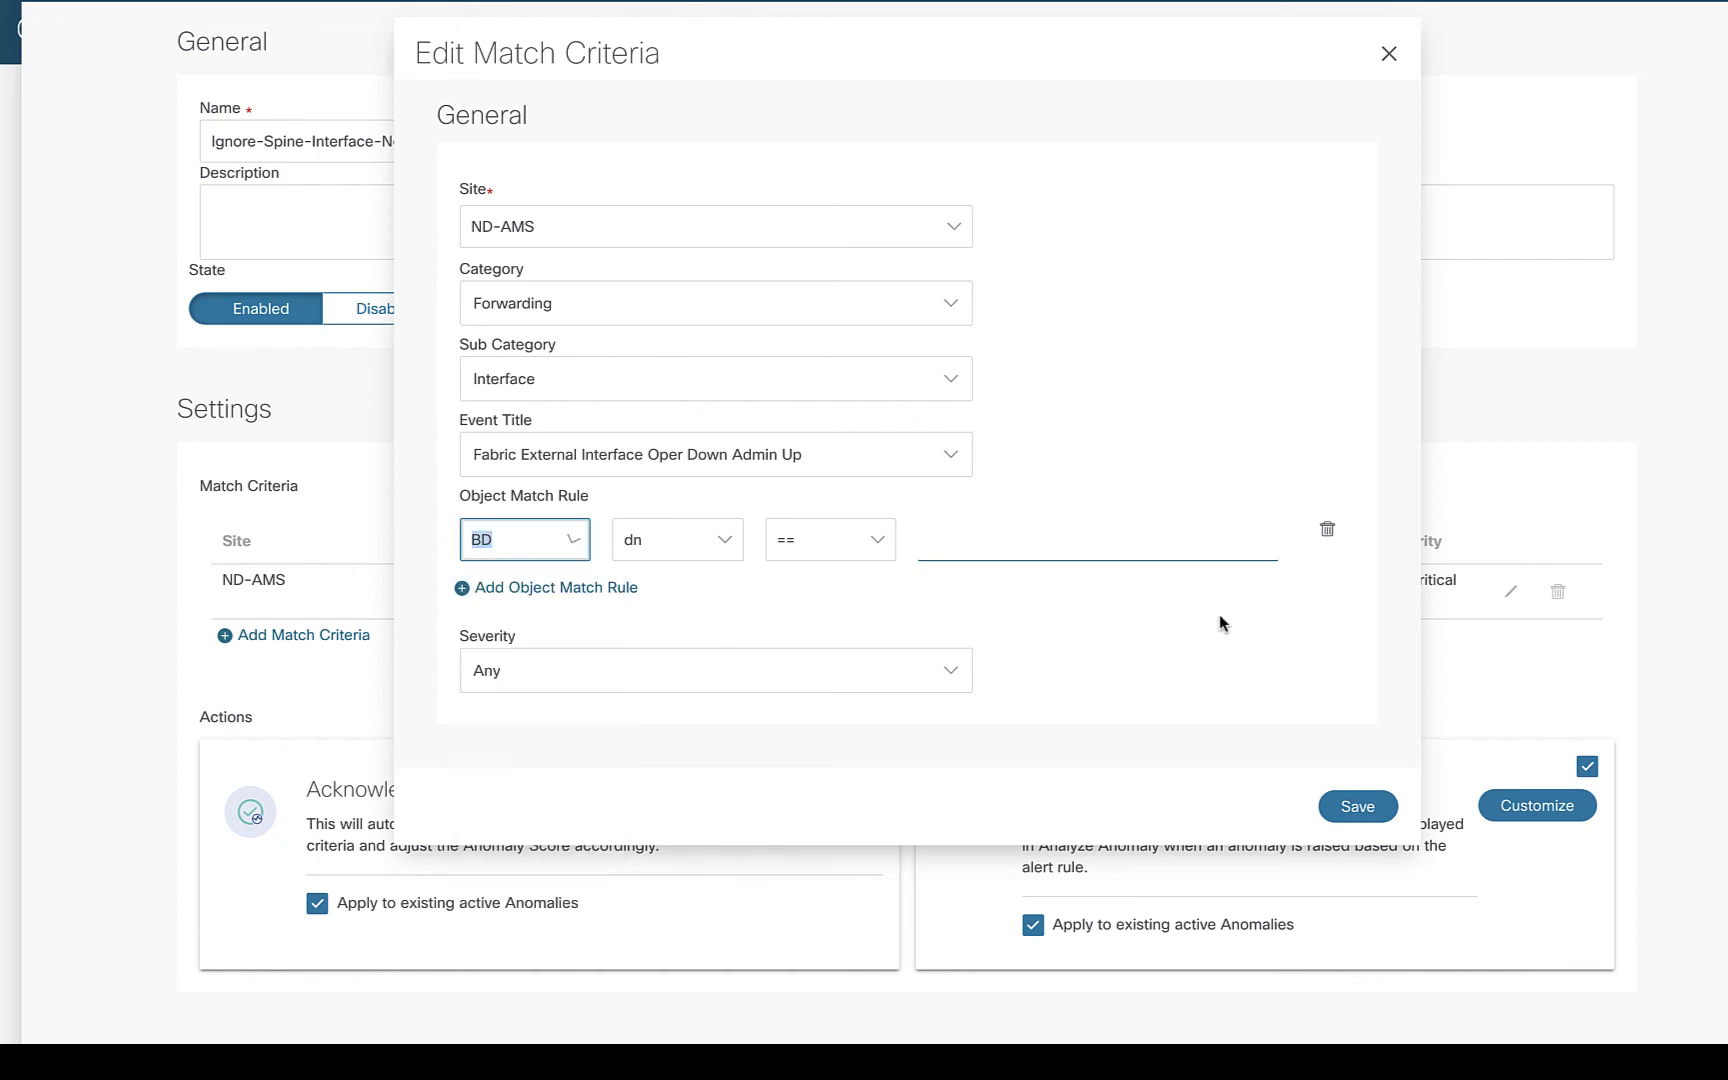
click(1327, 528)
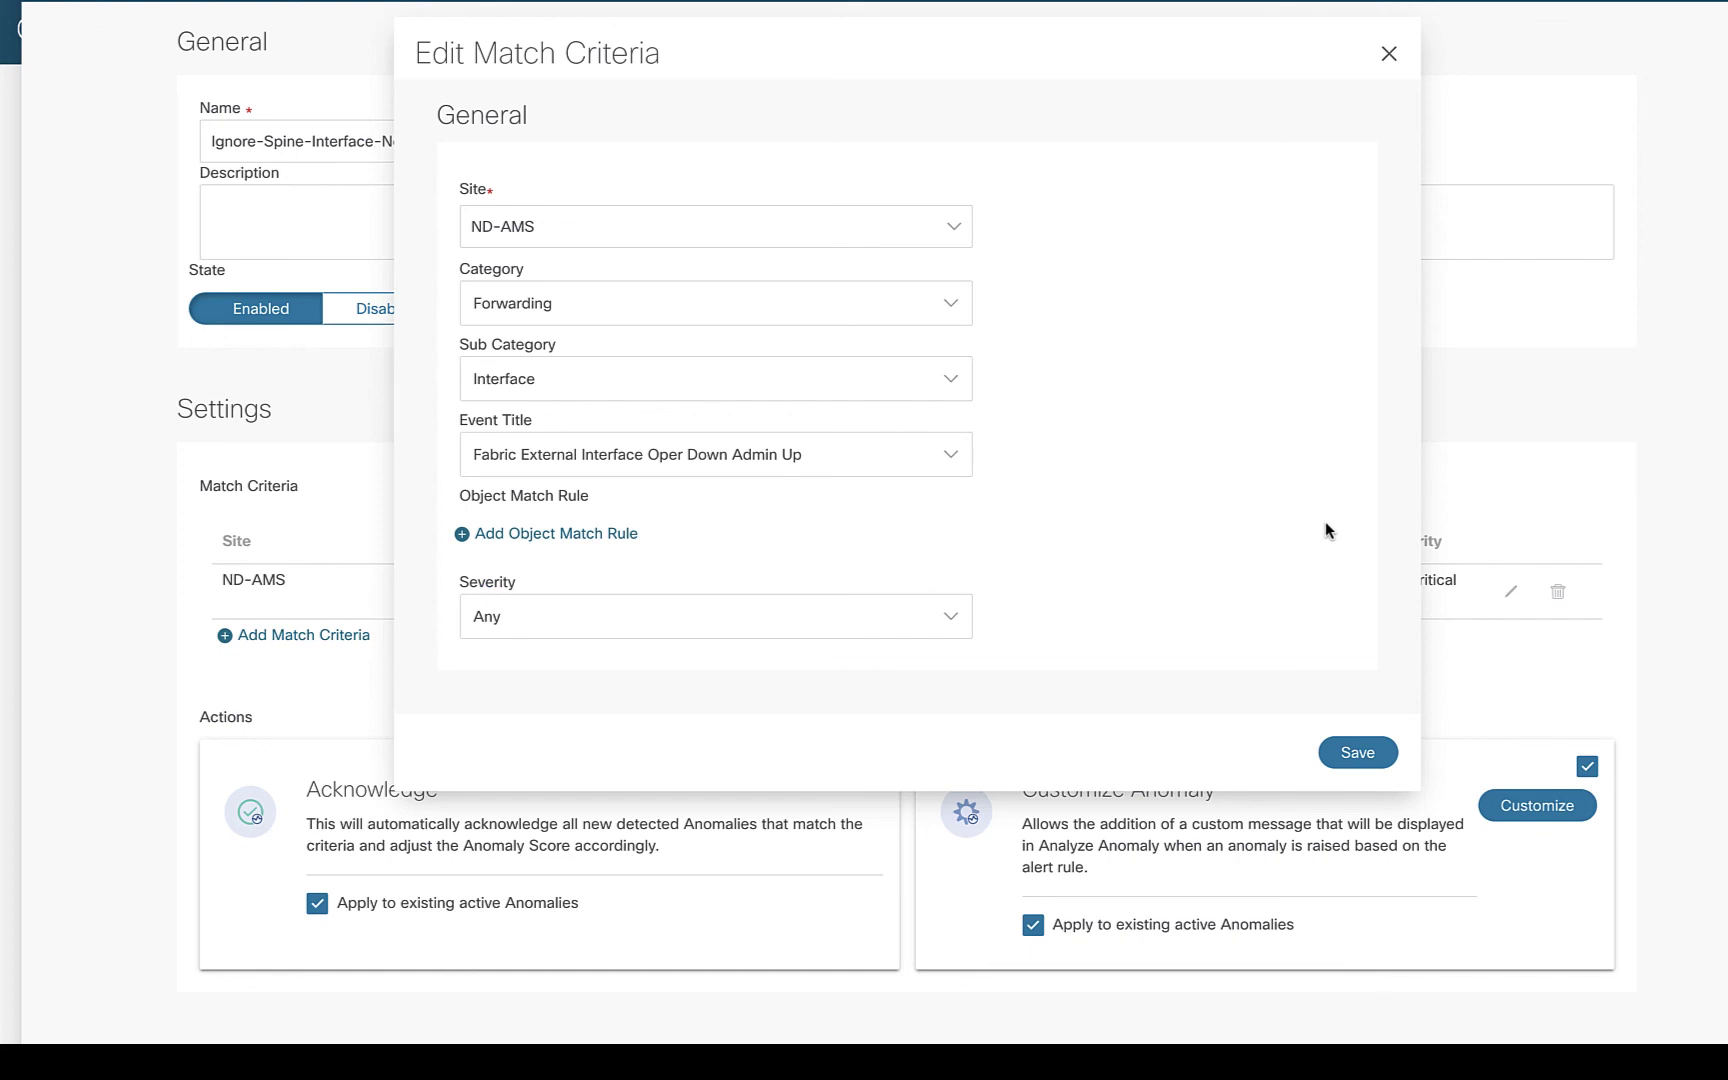
click(1389, 53)
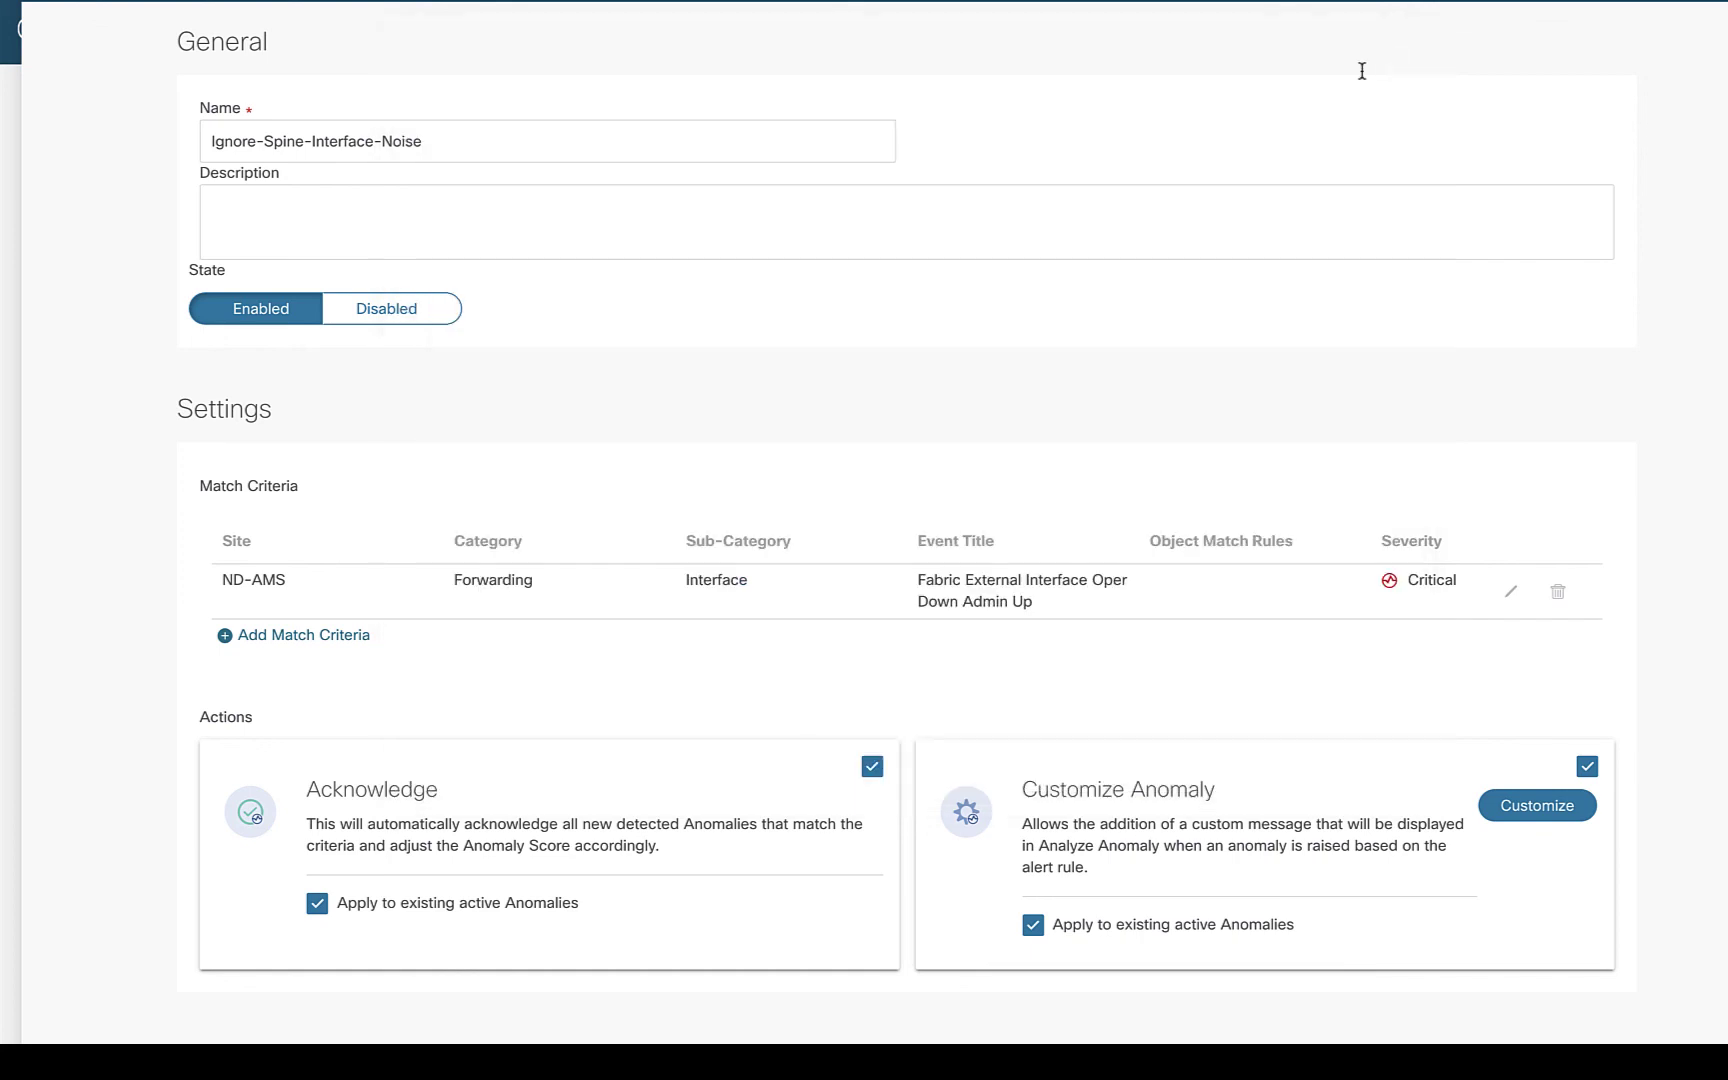
scroll(1092, 294, down, 1)
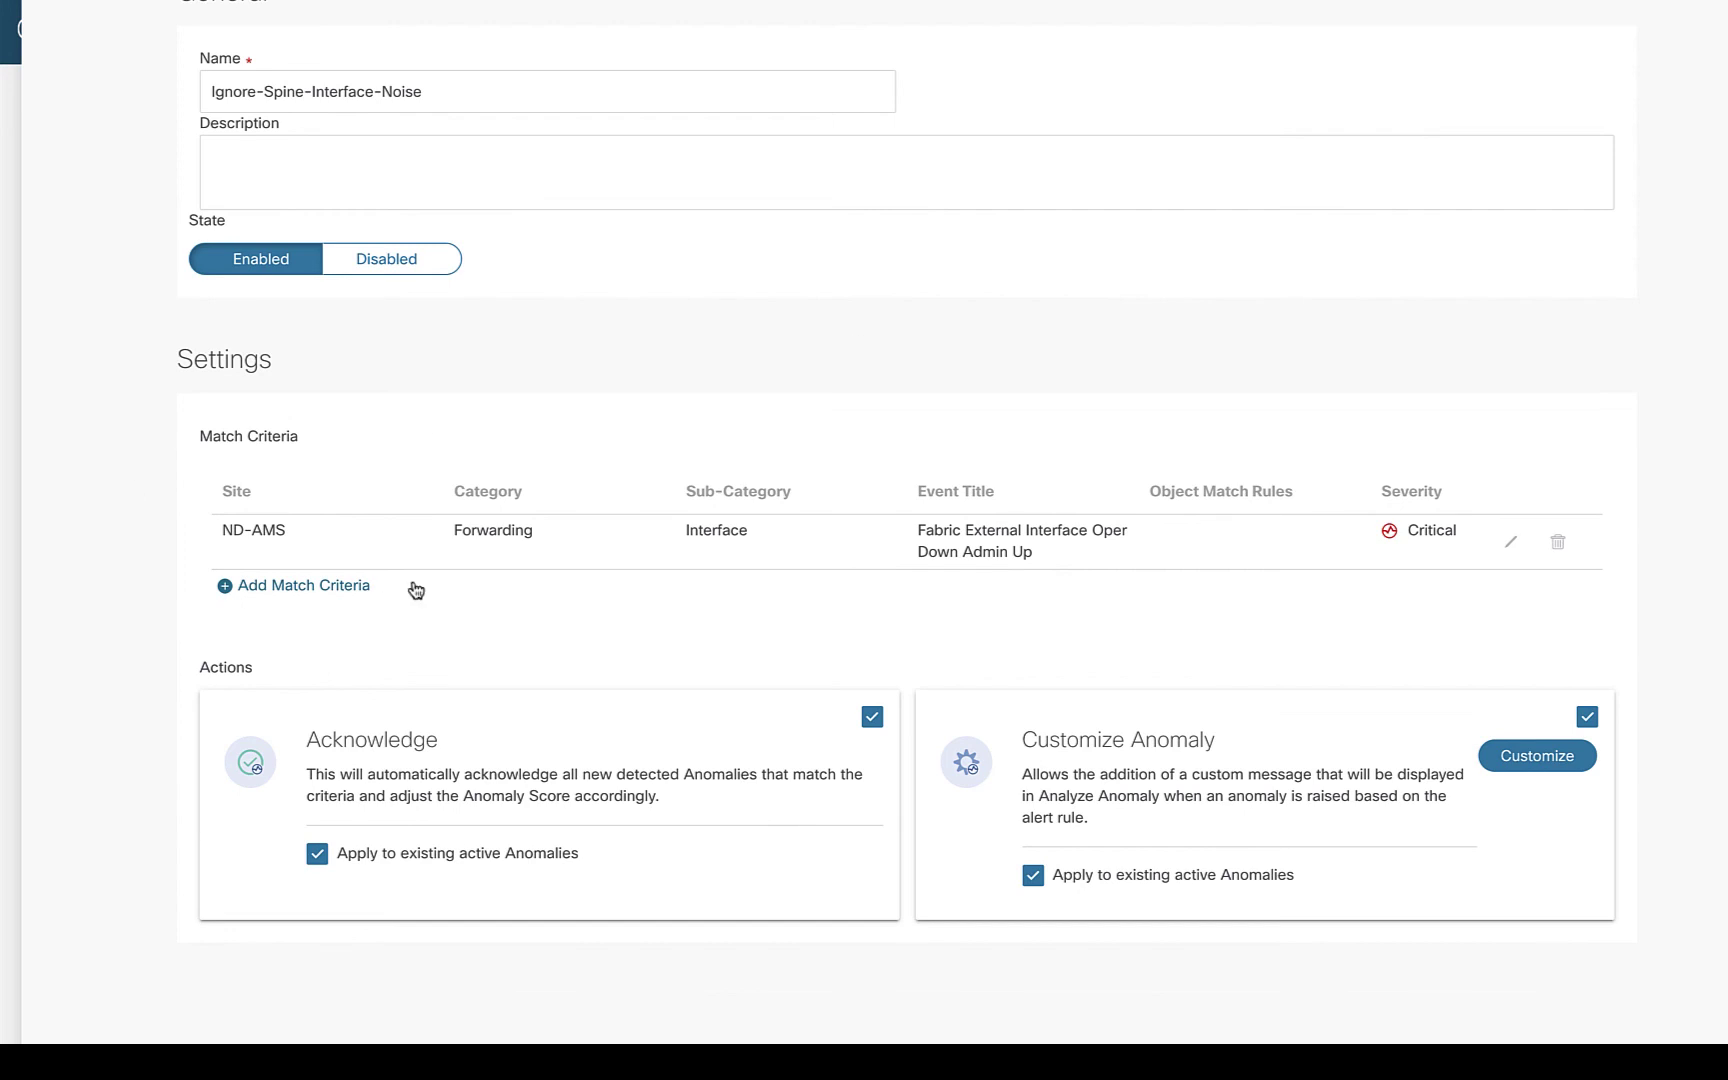
scroll(109, 598, down, 2)
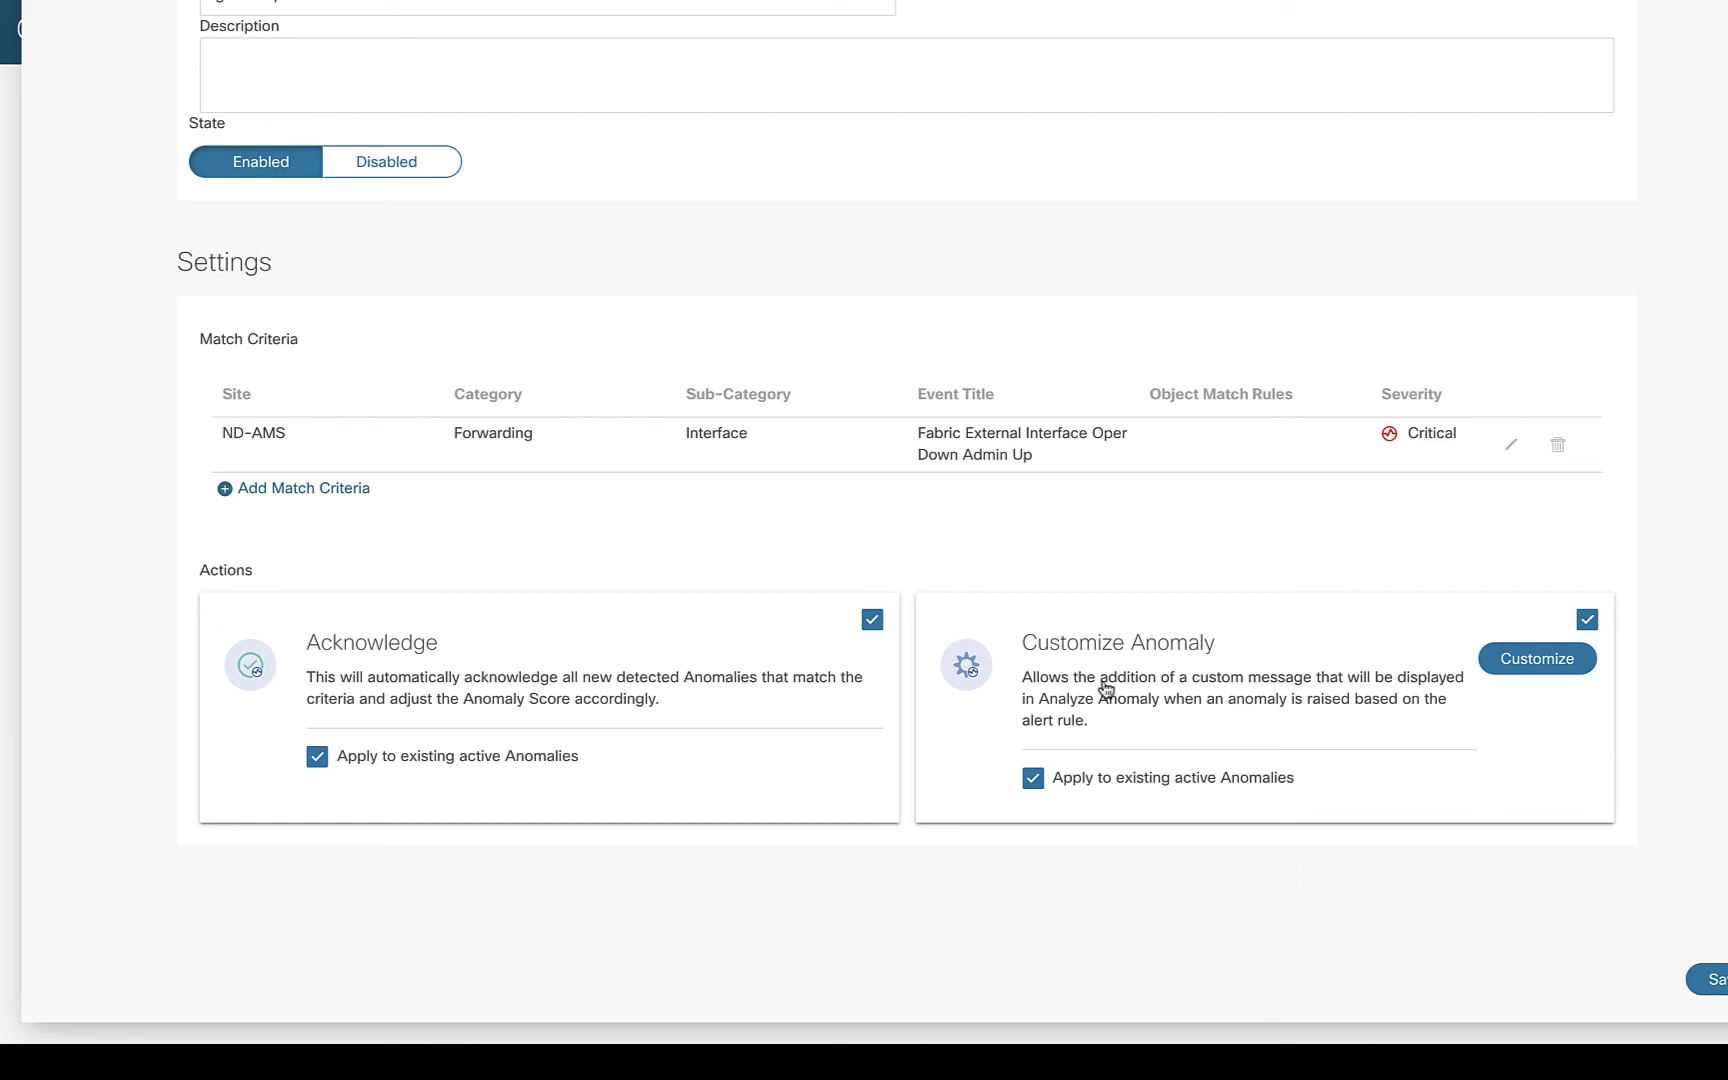
click(1530, 660)
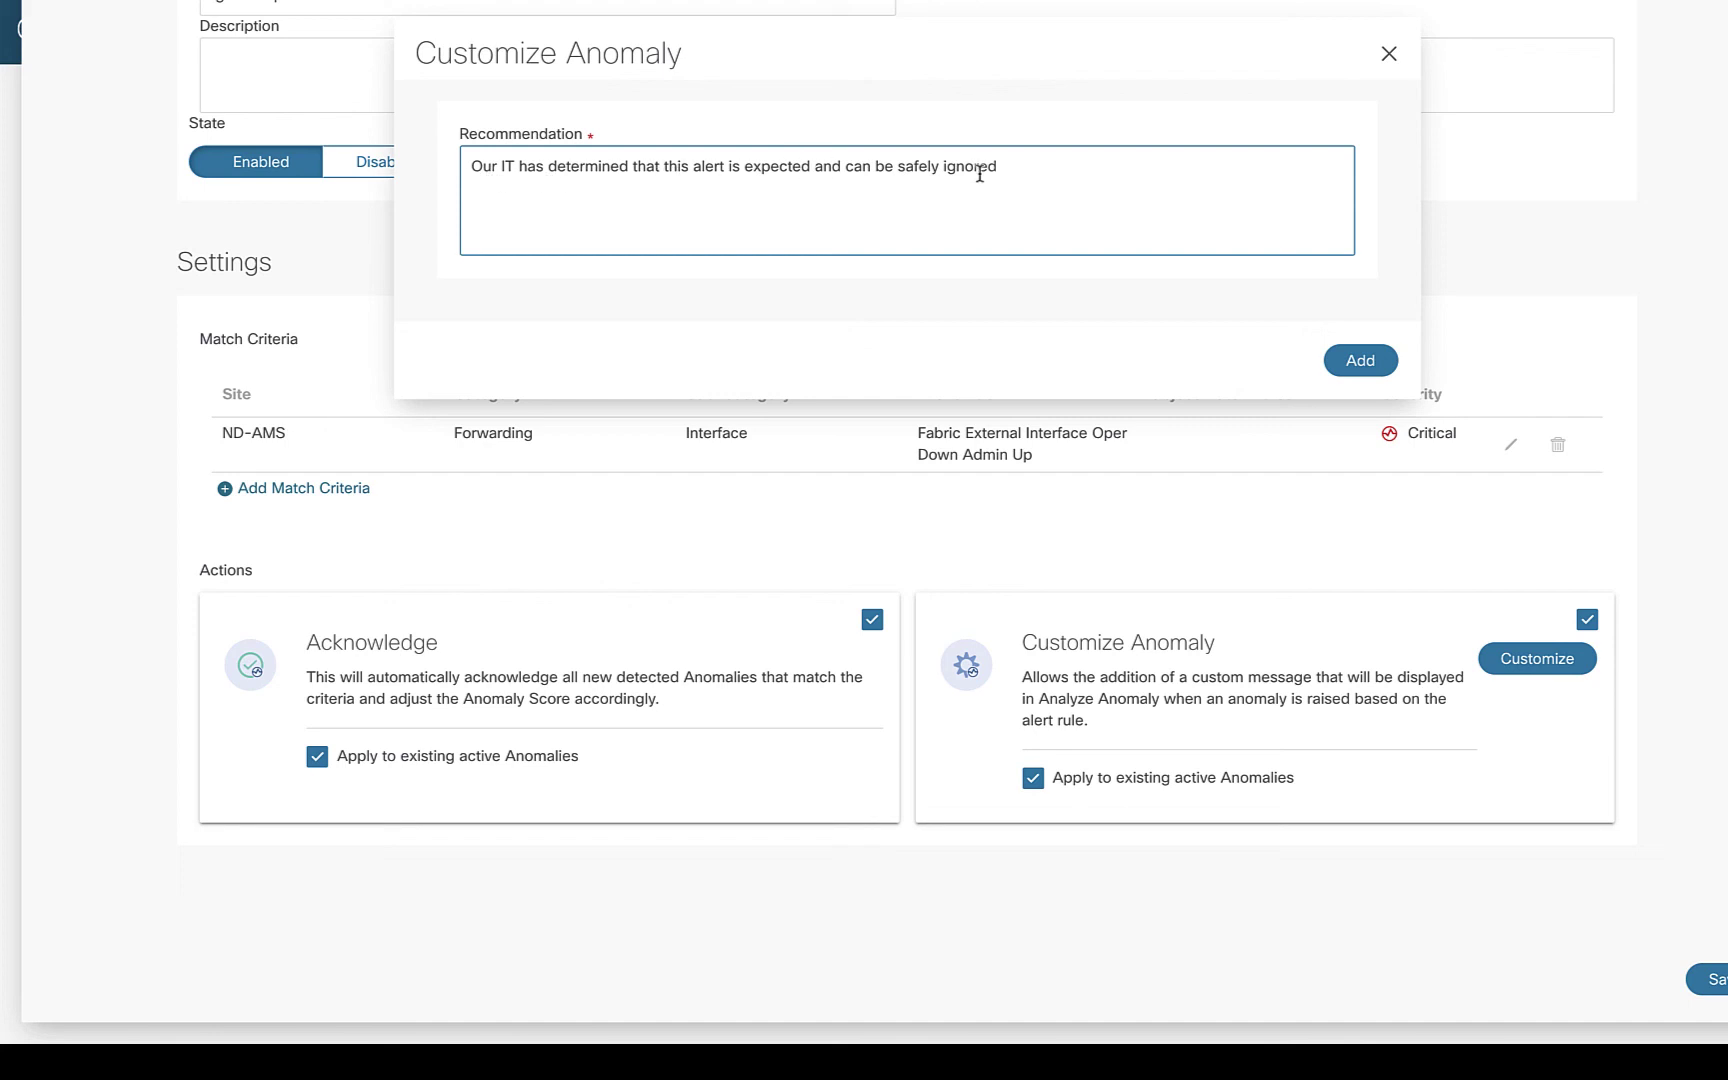
click(1389, 53)
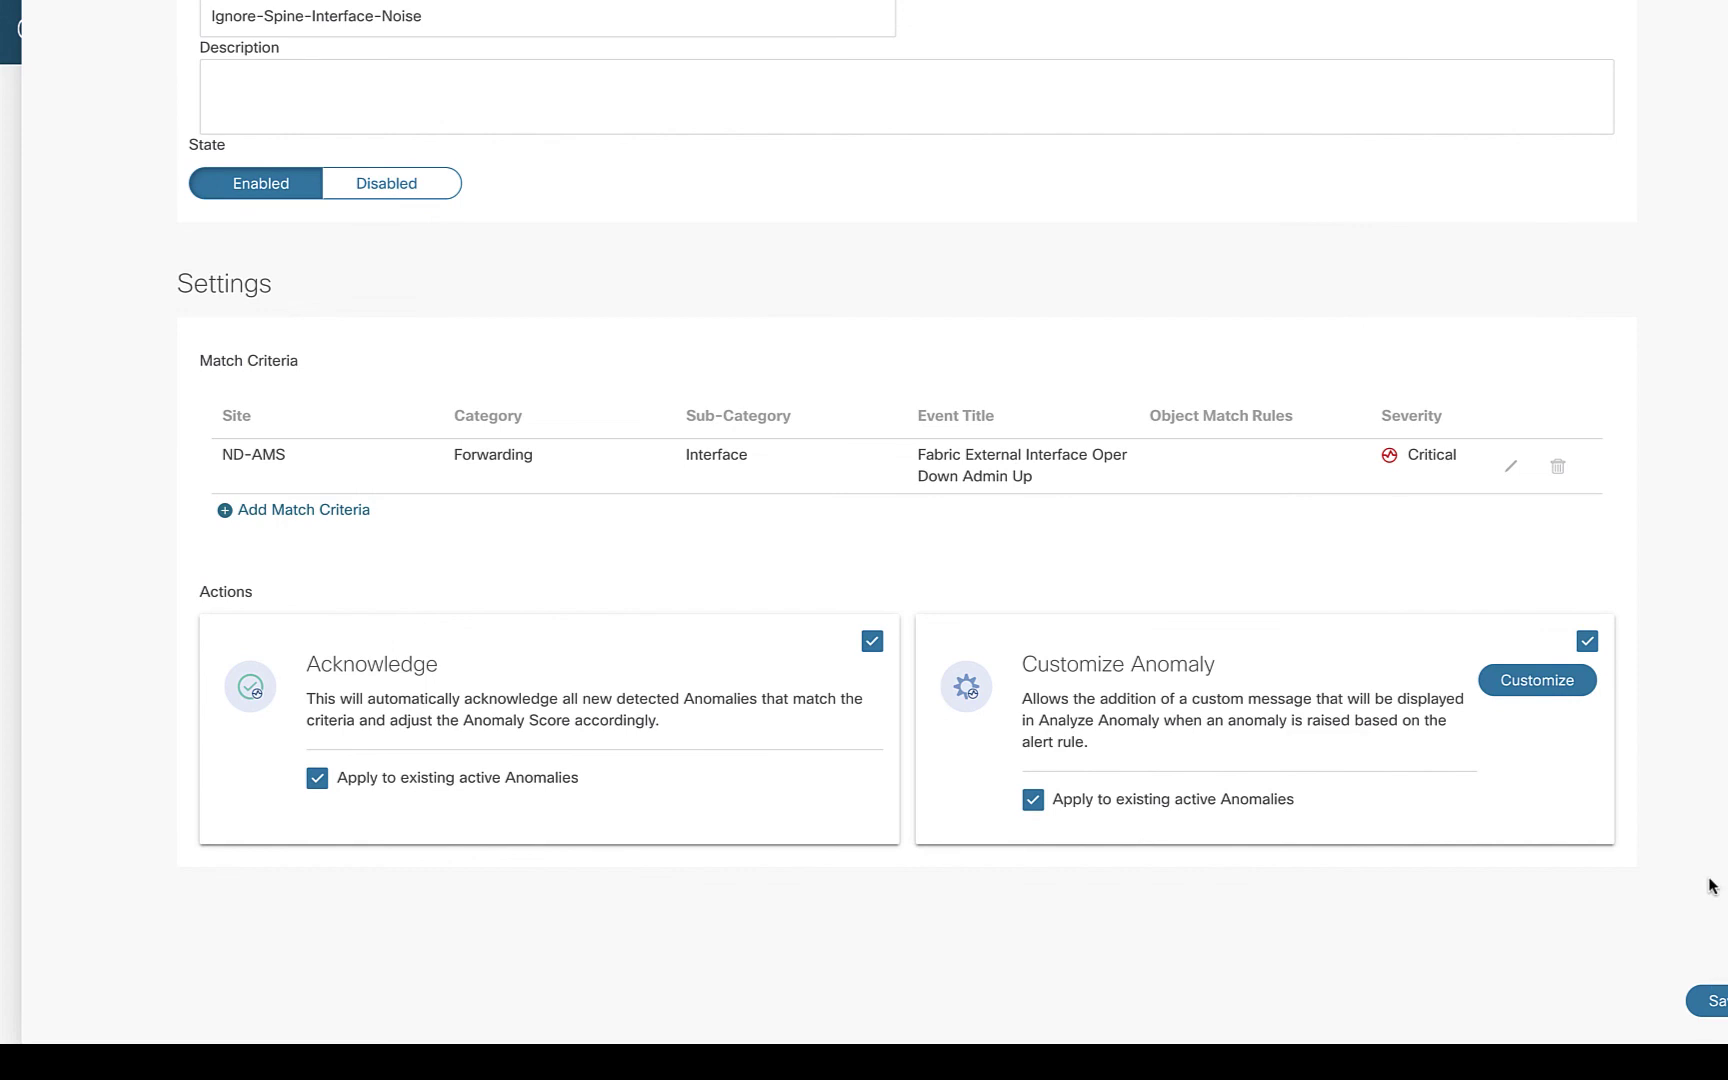
scroll(1710, 885, up, 3)
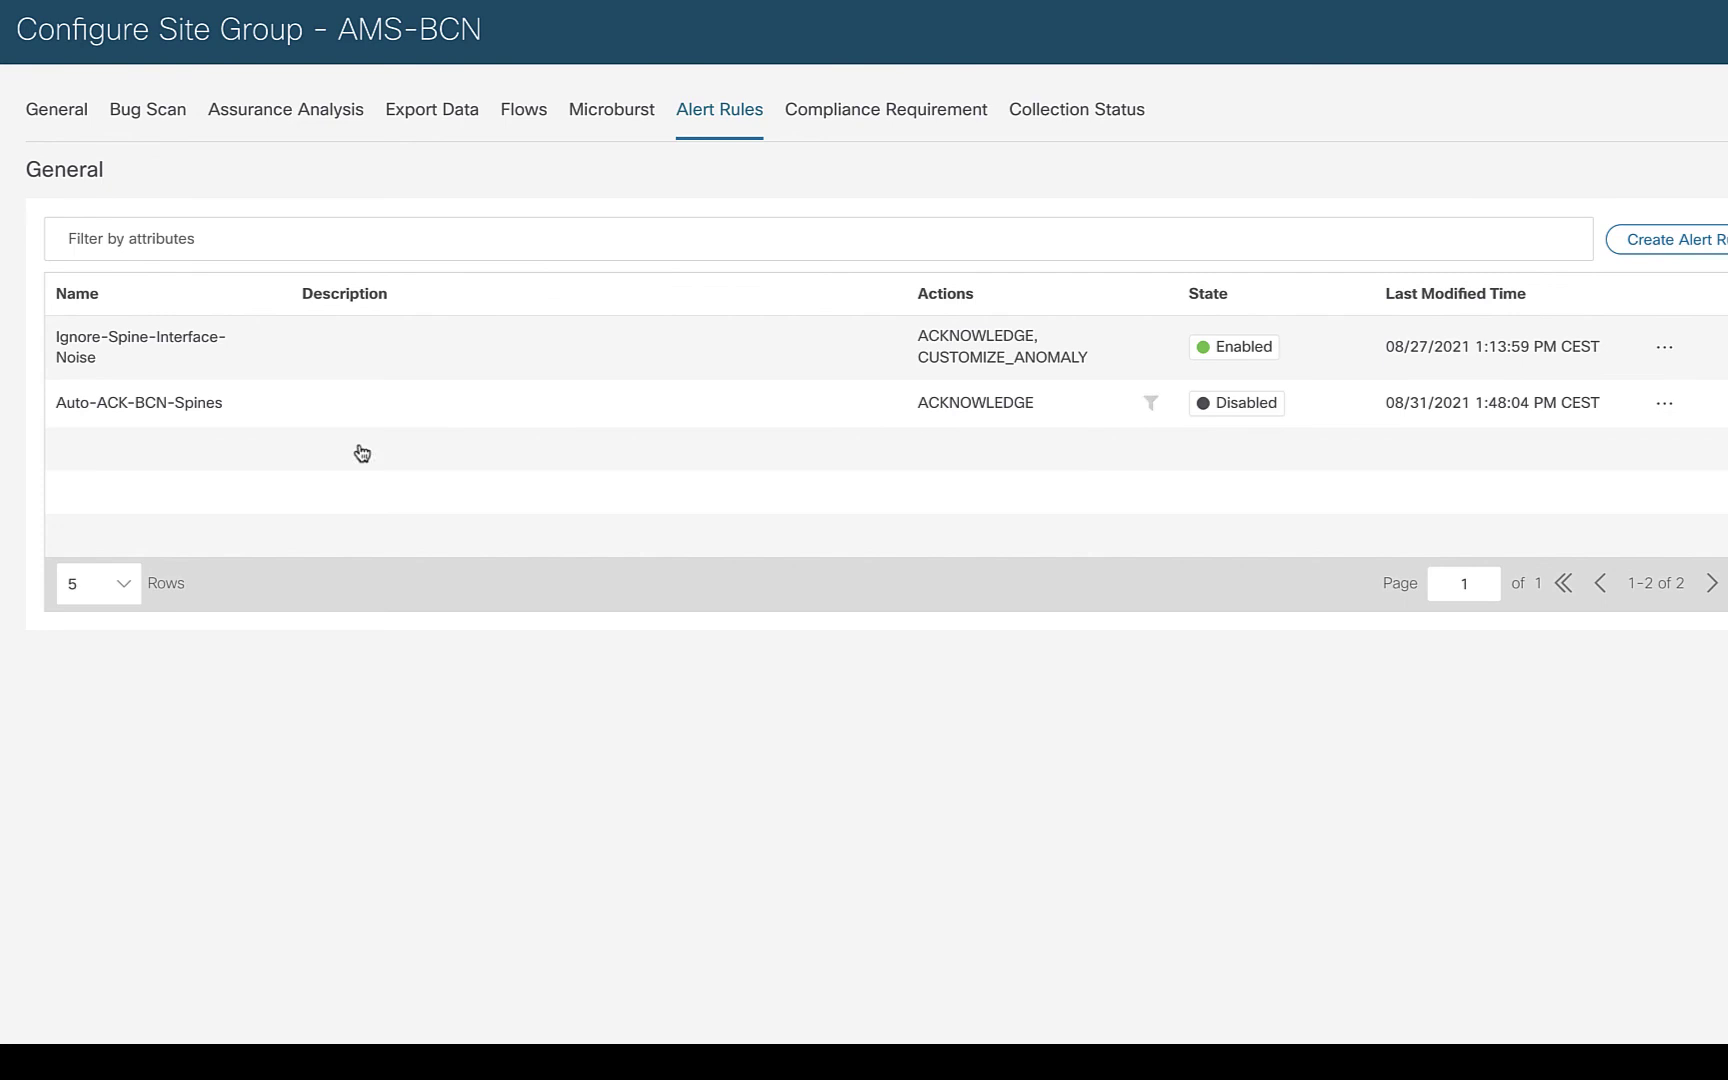
Step: Return to the alert rules and open the Auto-ACK-BCN-Spines rule's actions menu
double_click(182, 404)
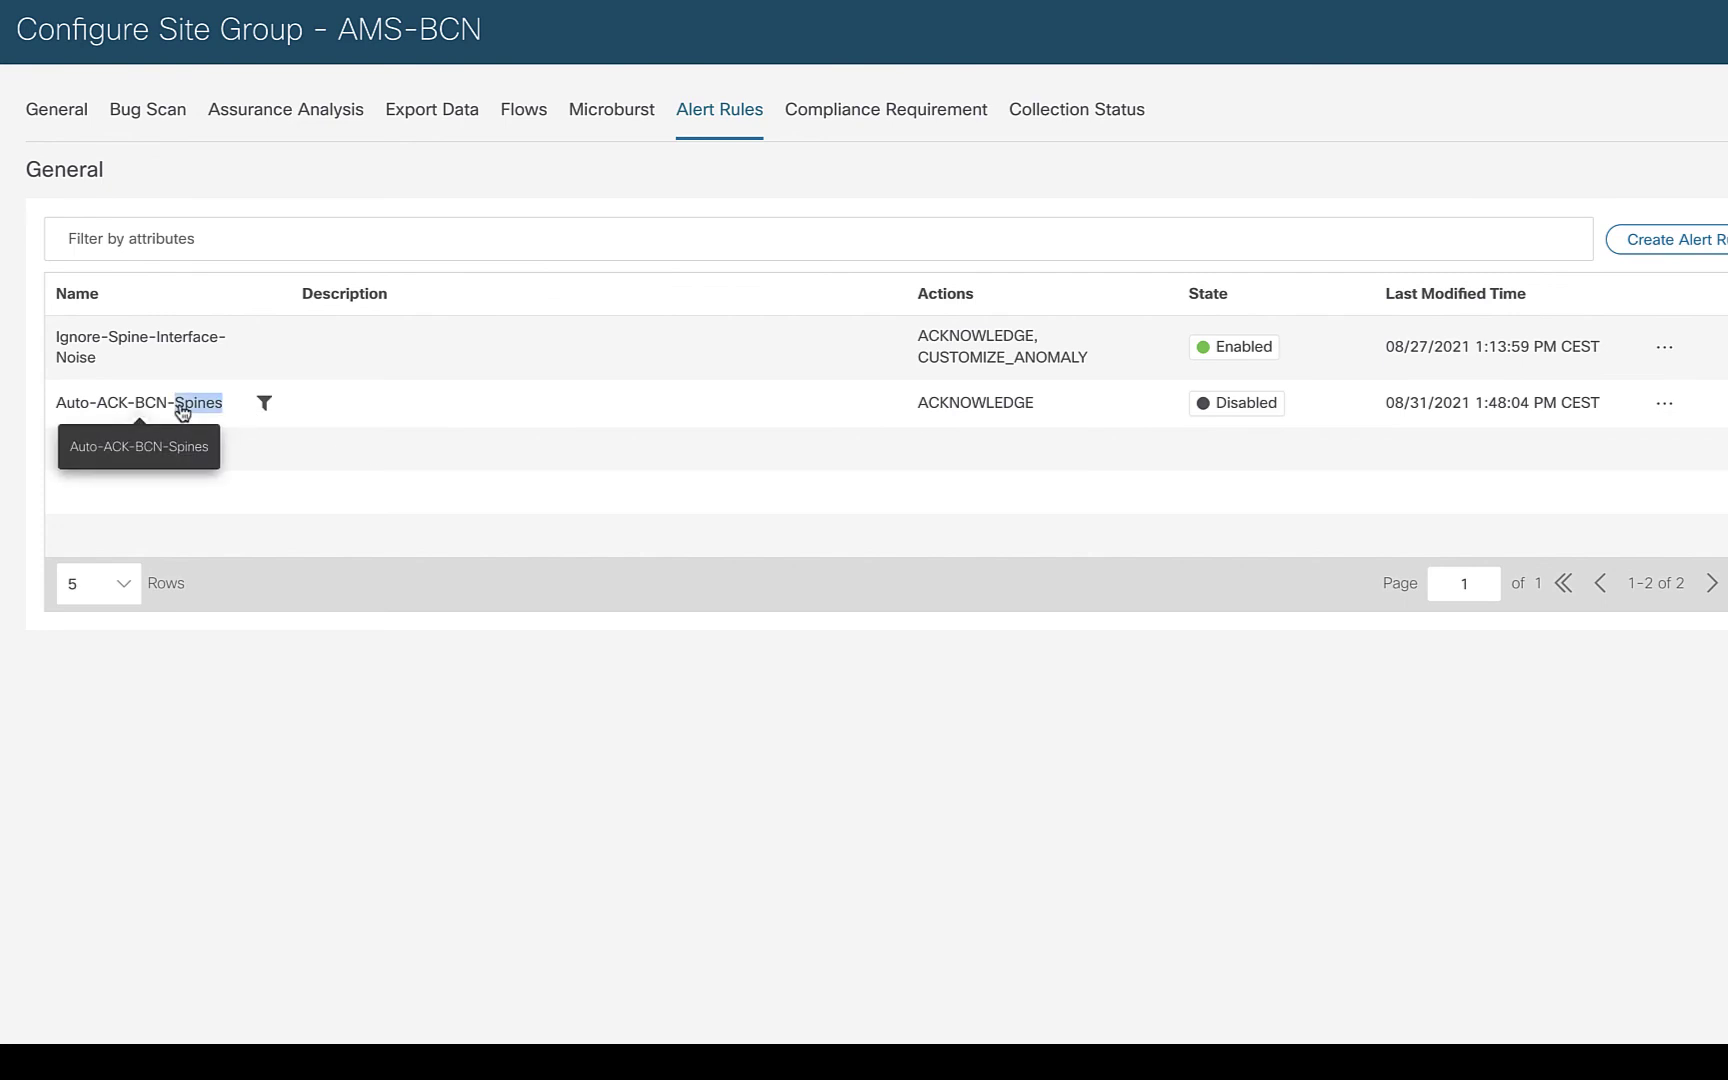
click(1665, 404)
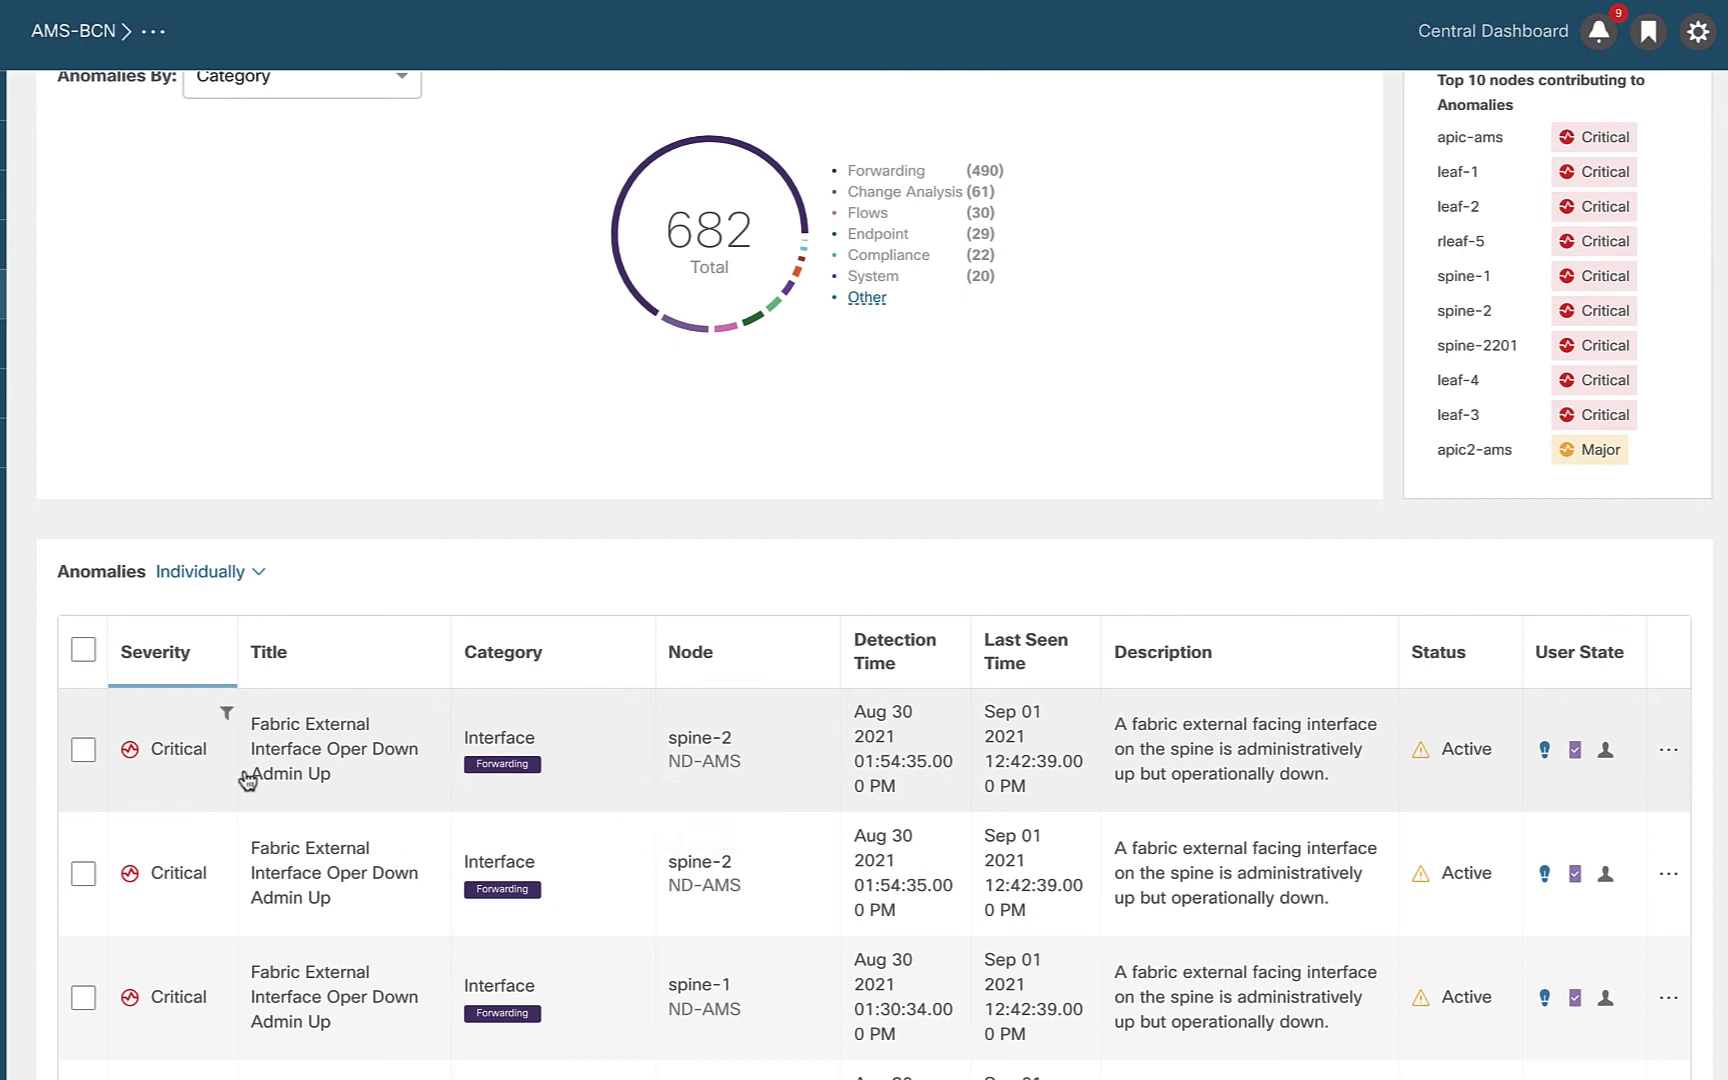
Step: Filter anomalies by Acknowledgement == True, cutting the list from 682 to 102
scroll(451, 798, up, 2)
click(345, 215)
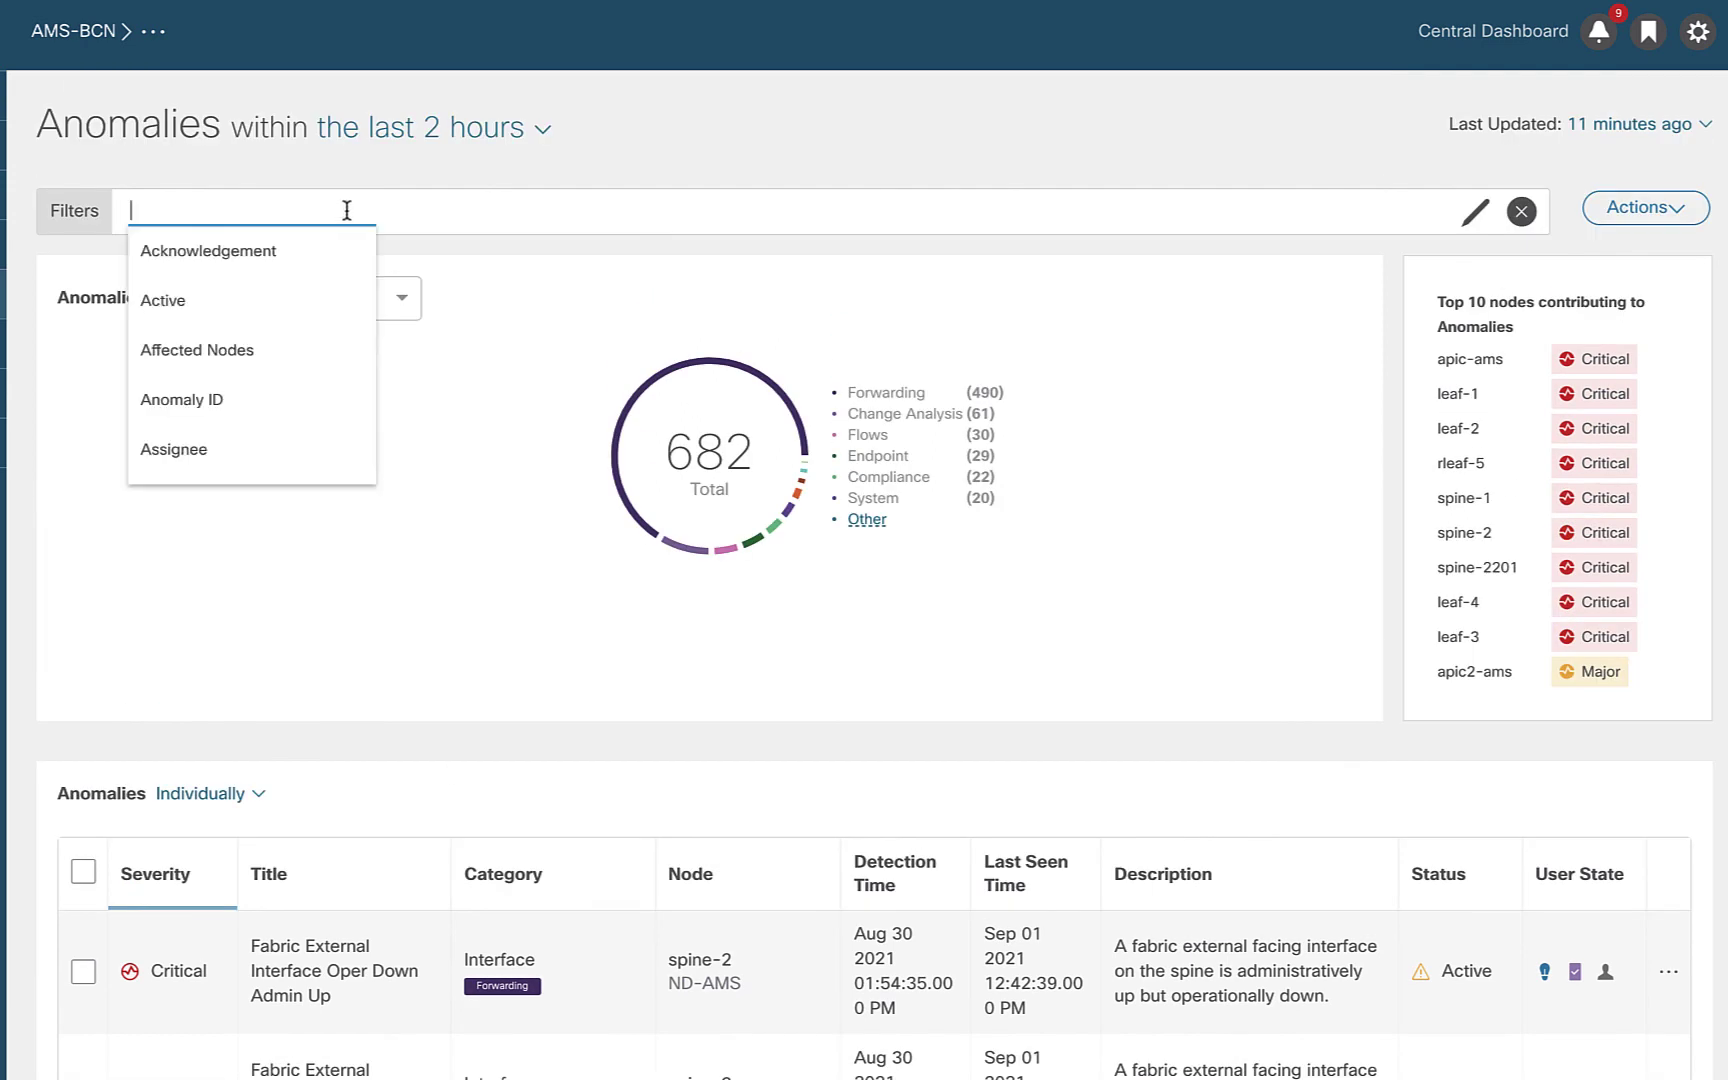
click(289, 261)
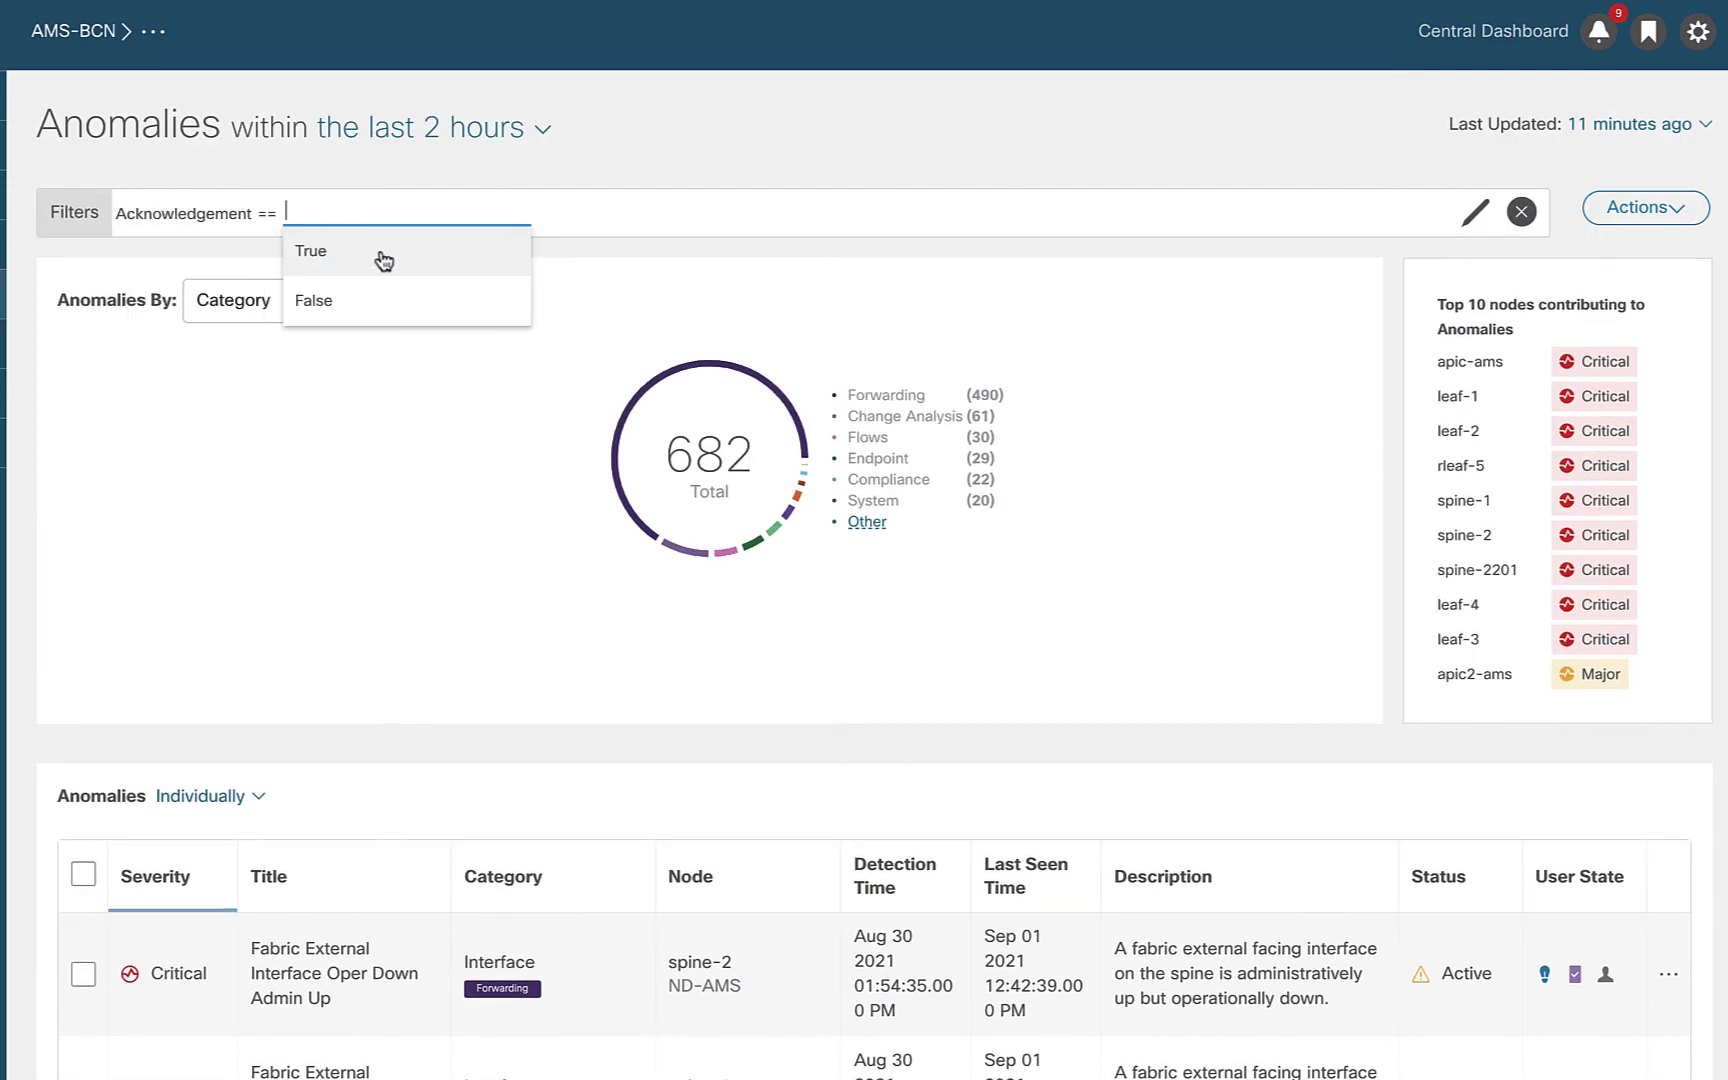
click(381, 262)
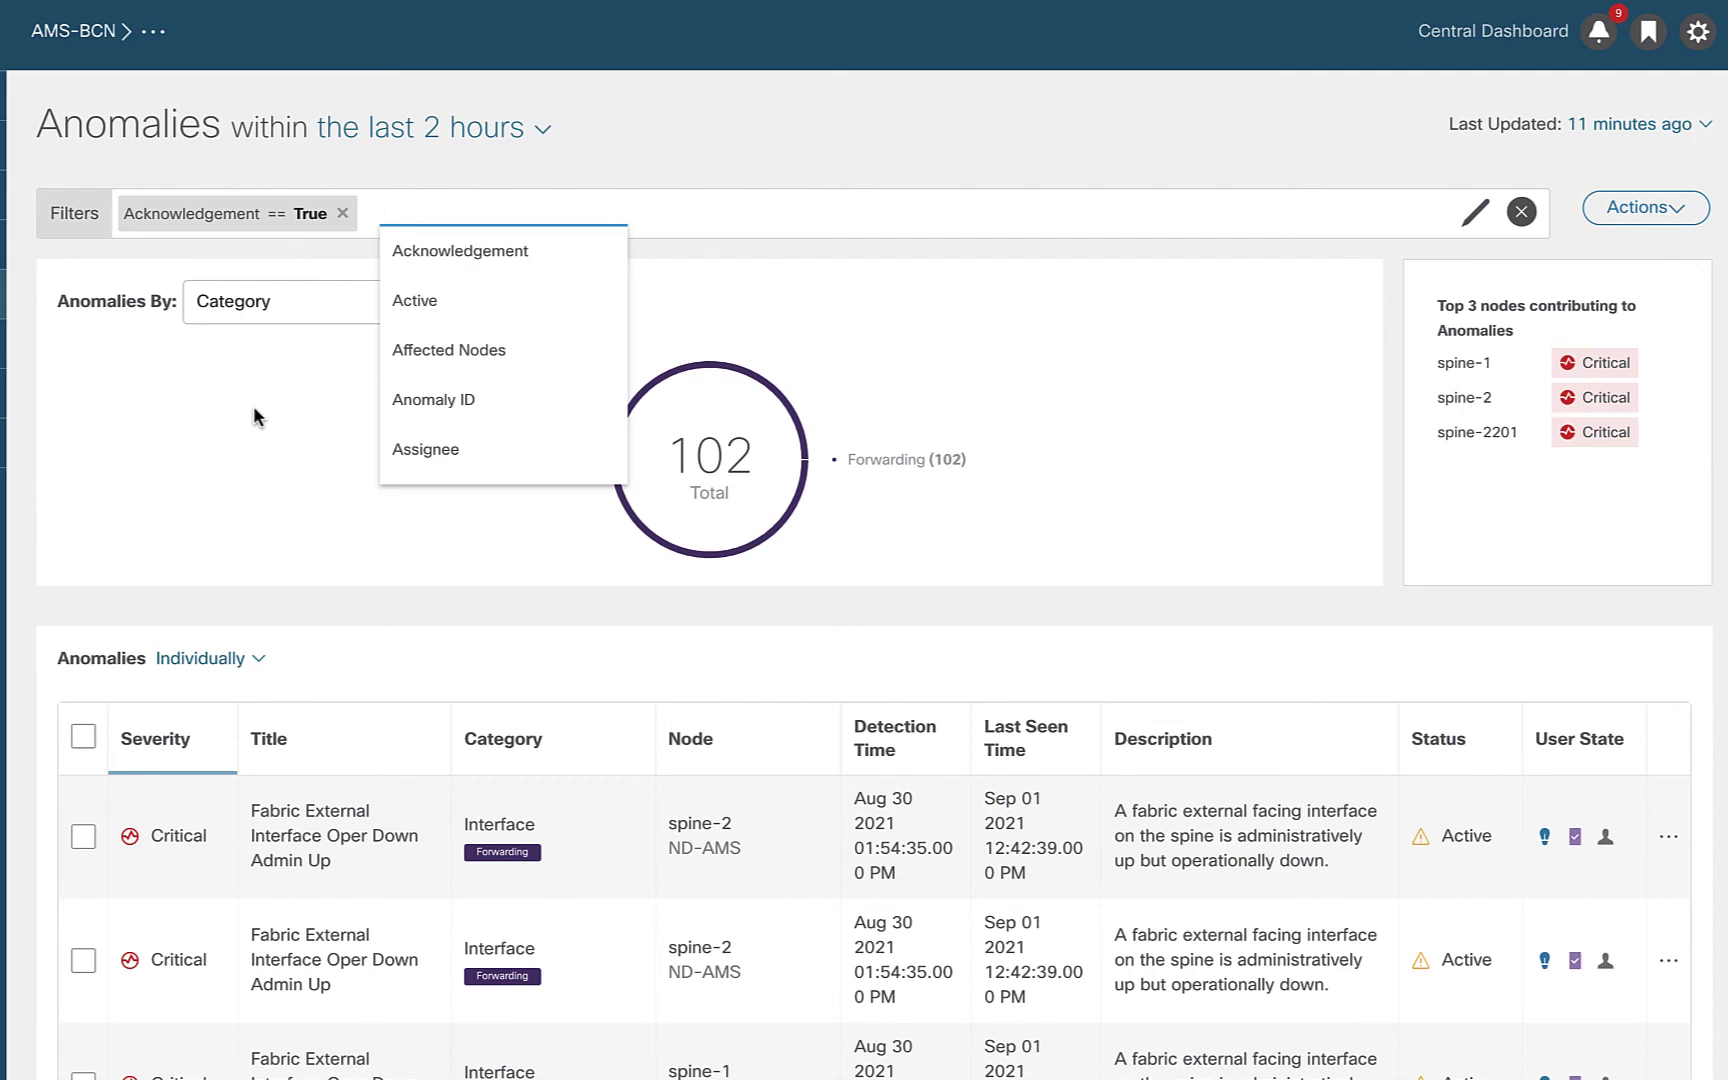
click(146, 500)
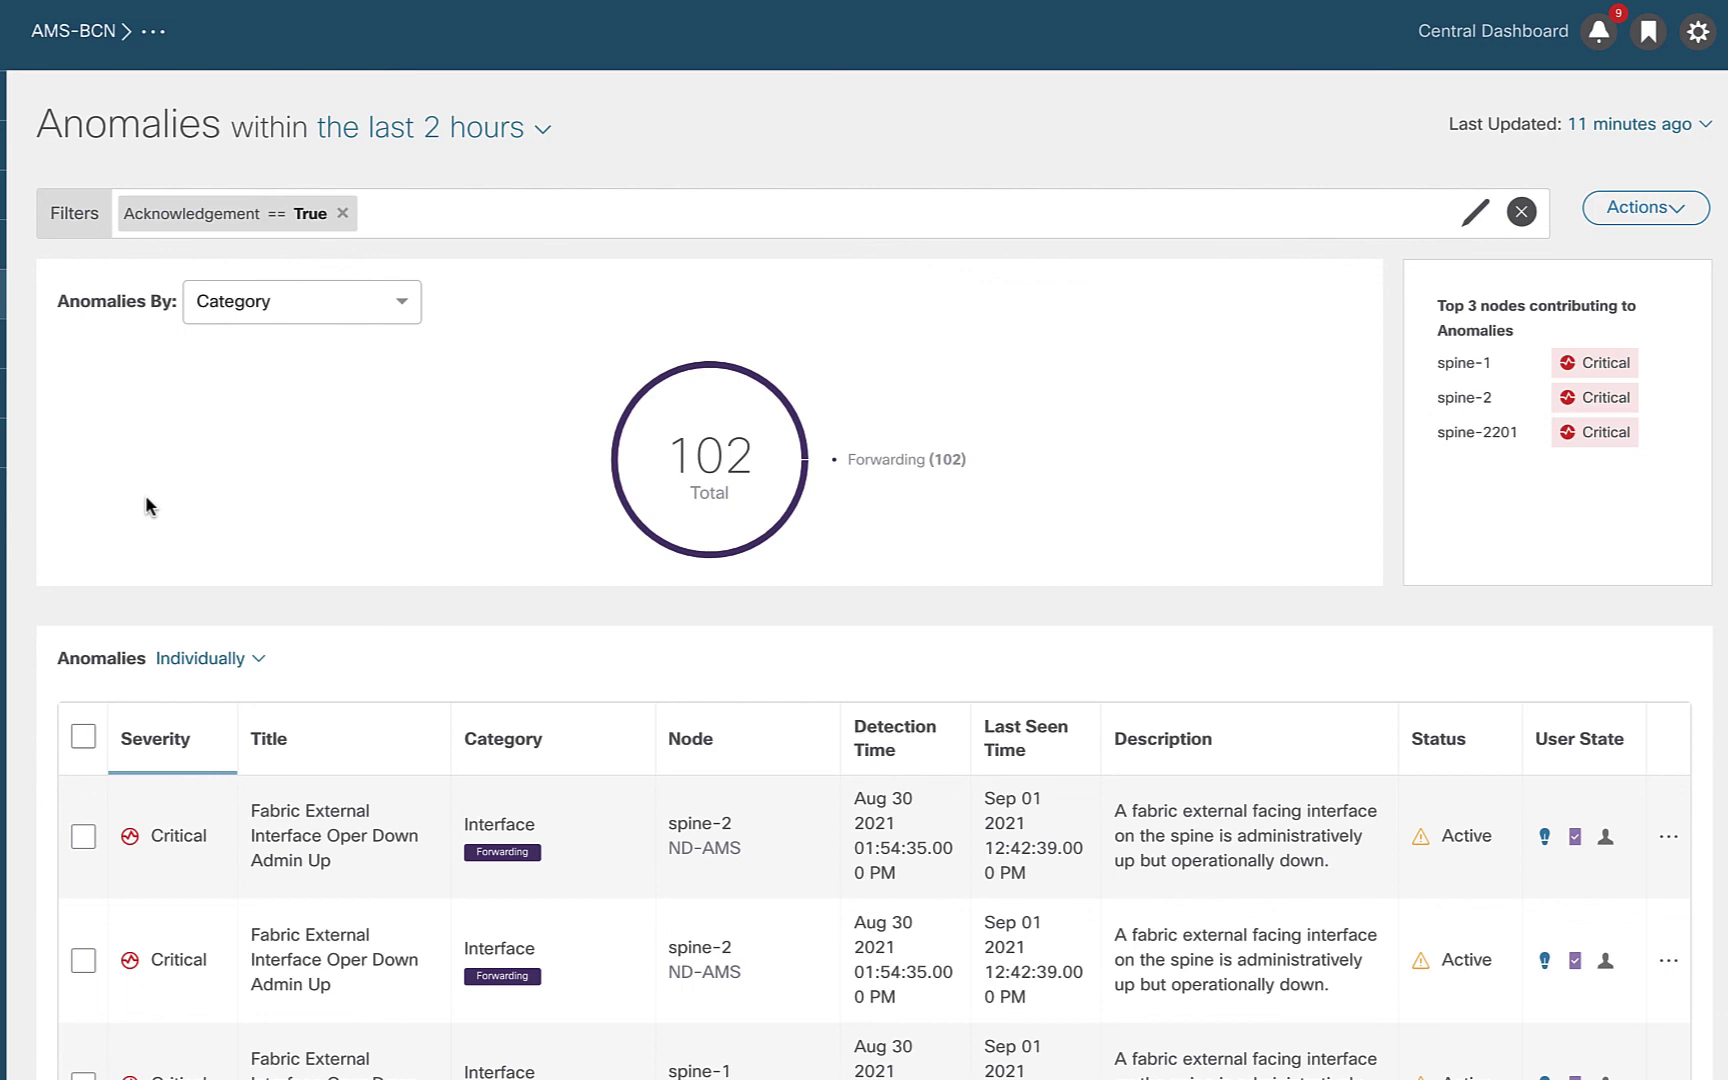
scroll(560, 555, down, 1)
scroll(700, 560, up, 1)
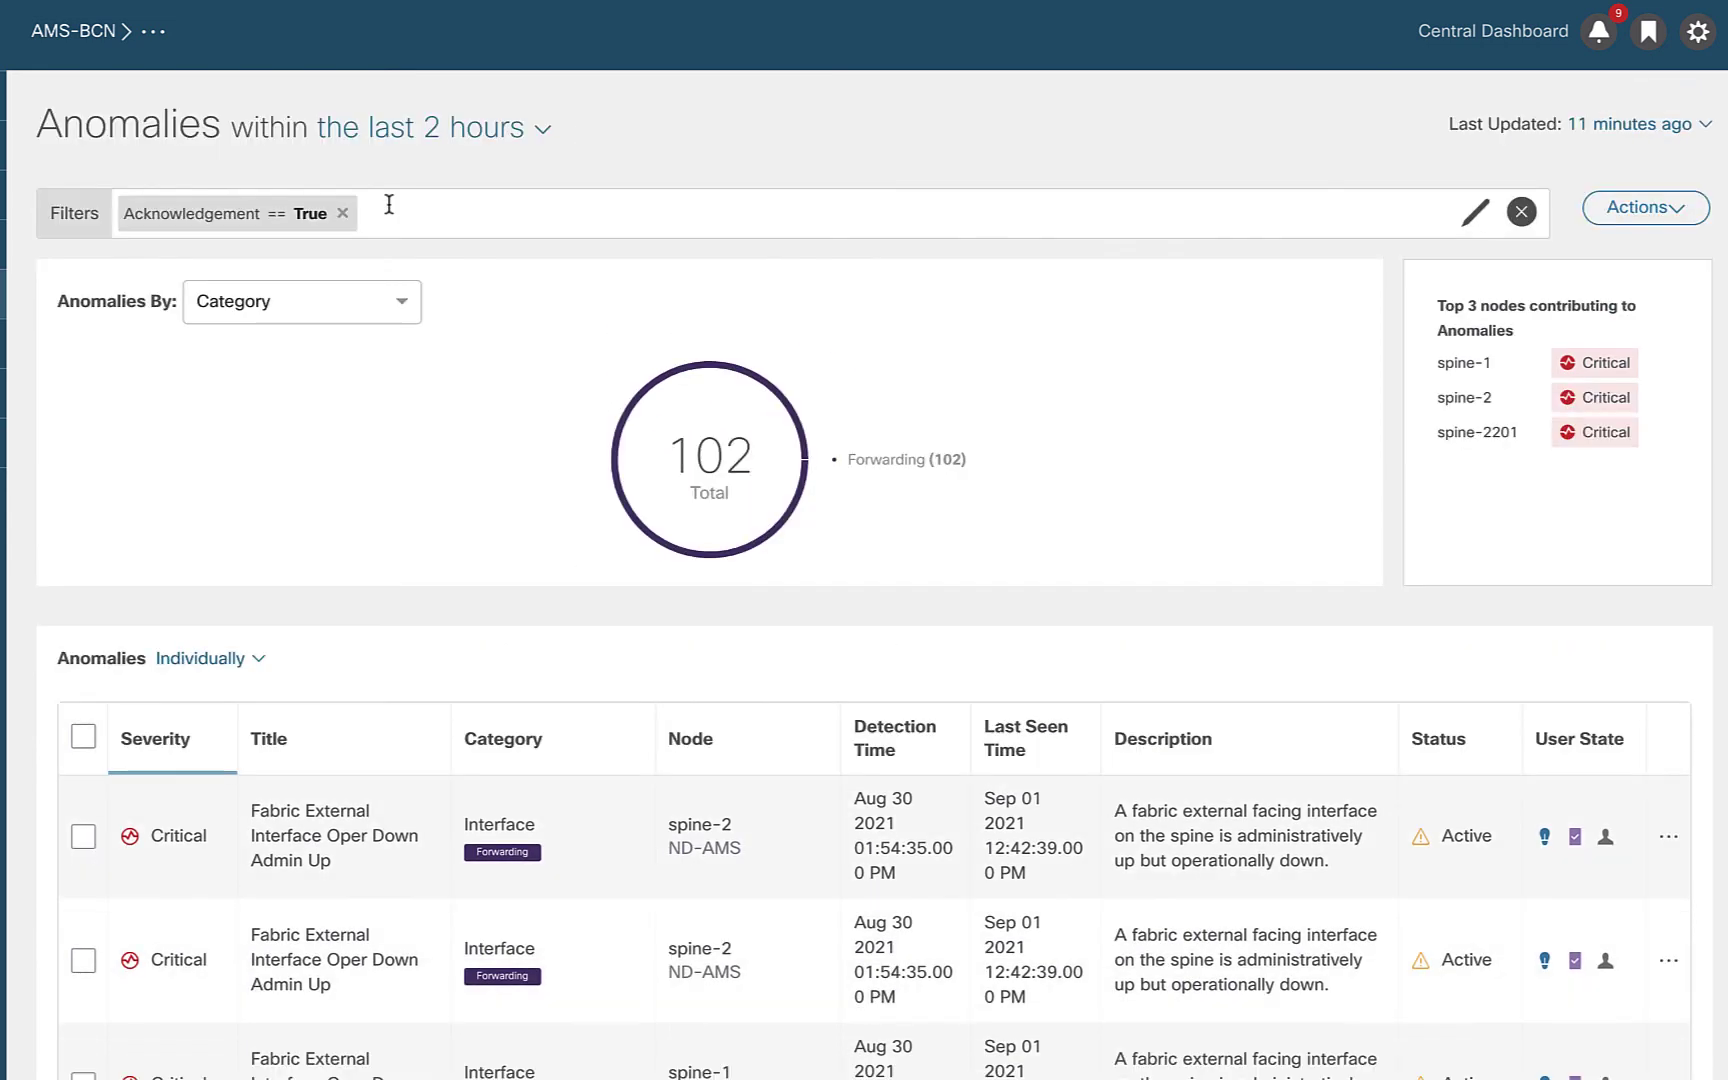
Step: Replace the Acknowledgement == True filter with Acknowledgement == False
click(342, 213)
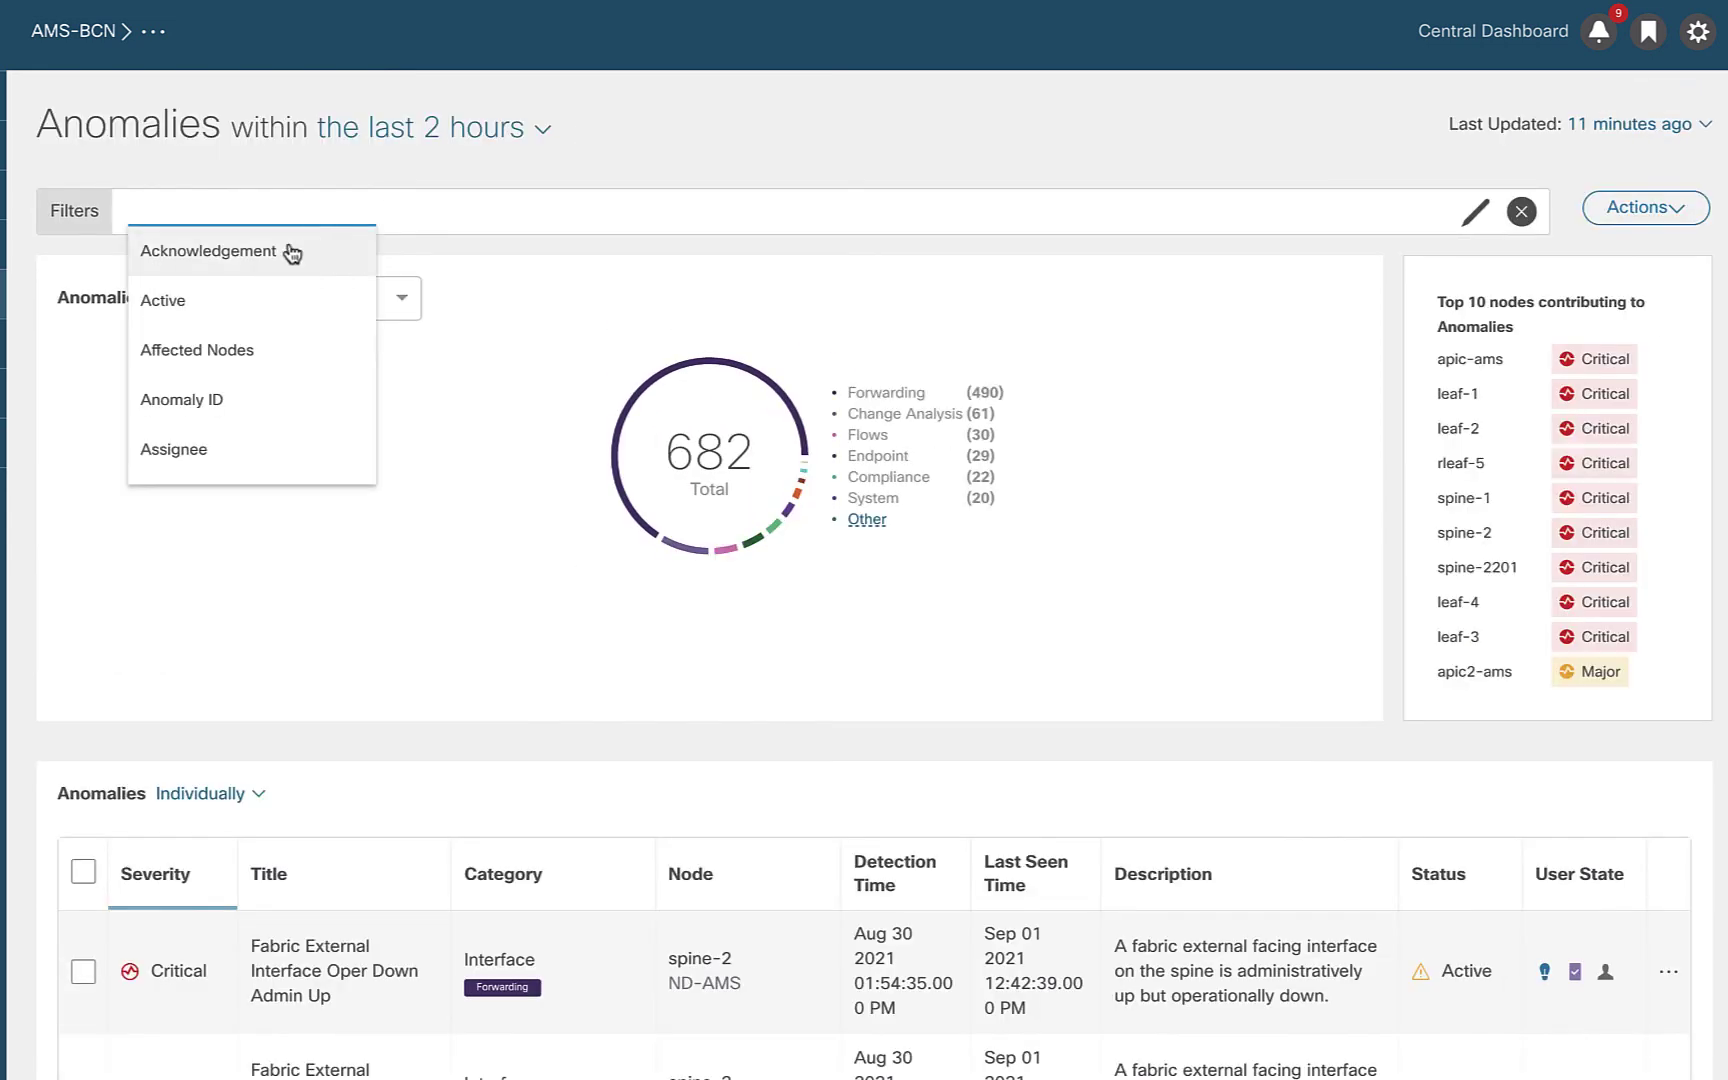
click(290, 262)
click(336, 258)
click(348, 295)
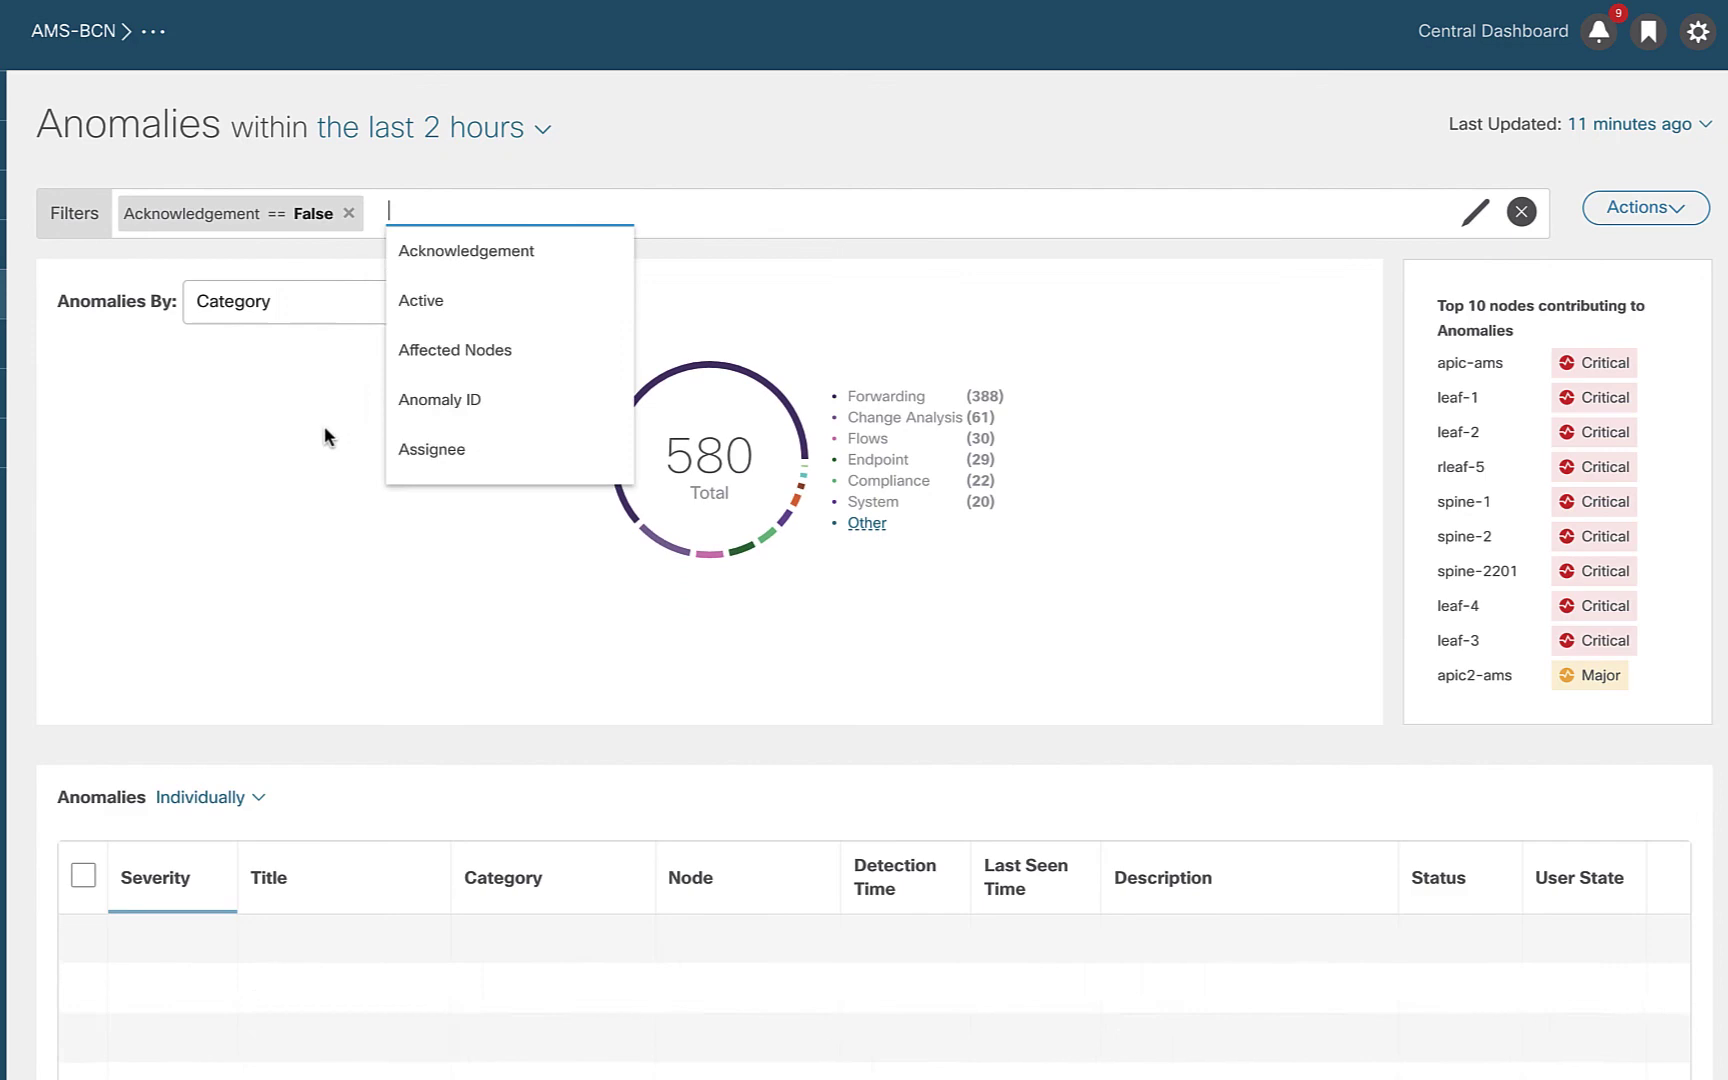
click(265, 531)
scroll(409, 566, down, 1)
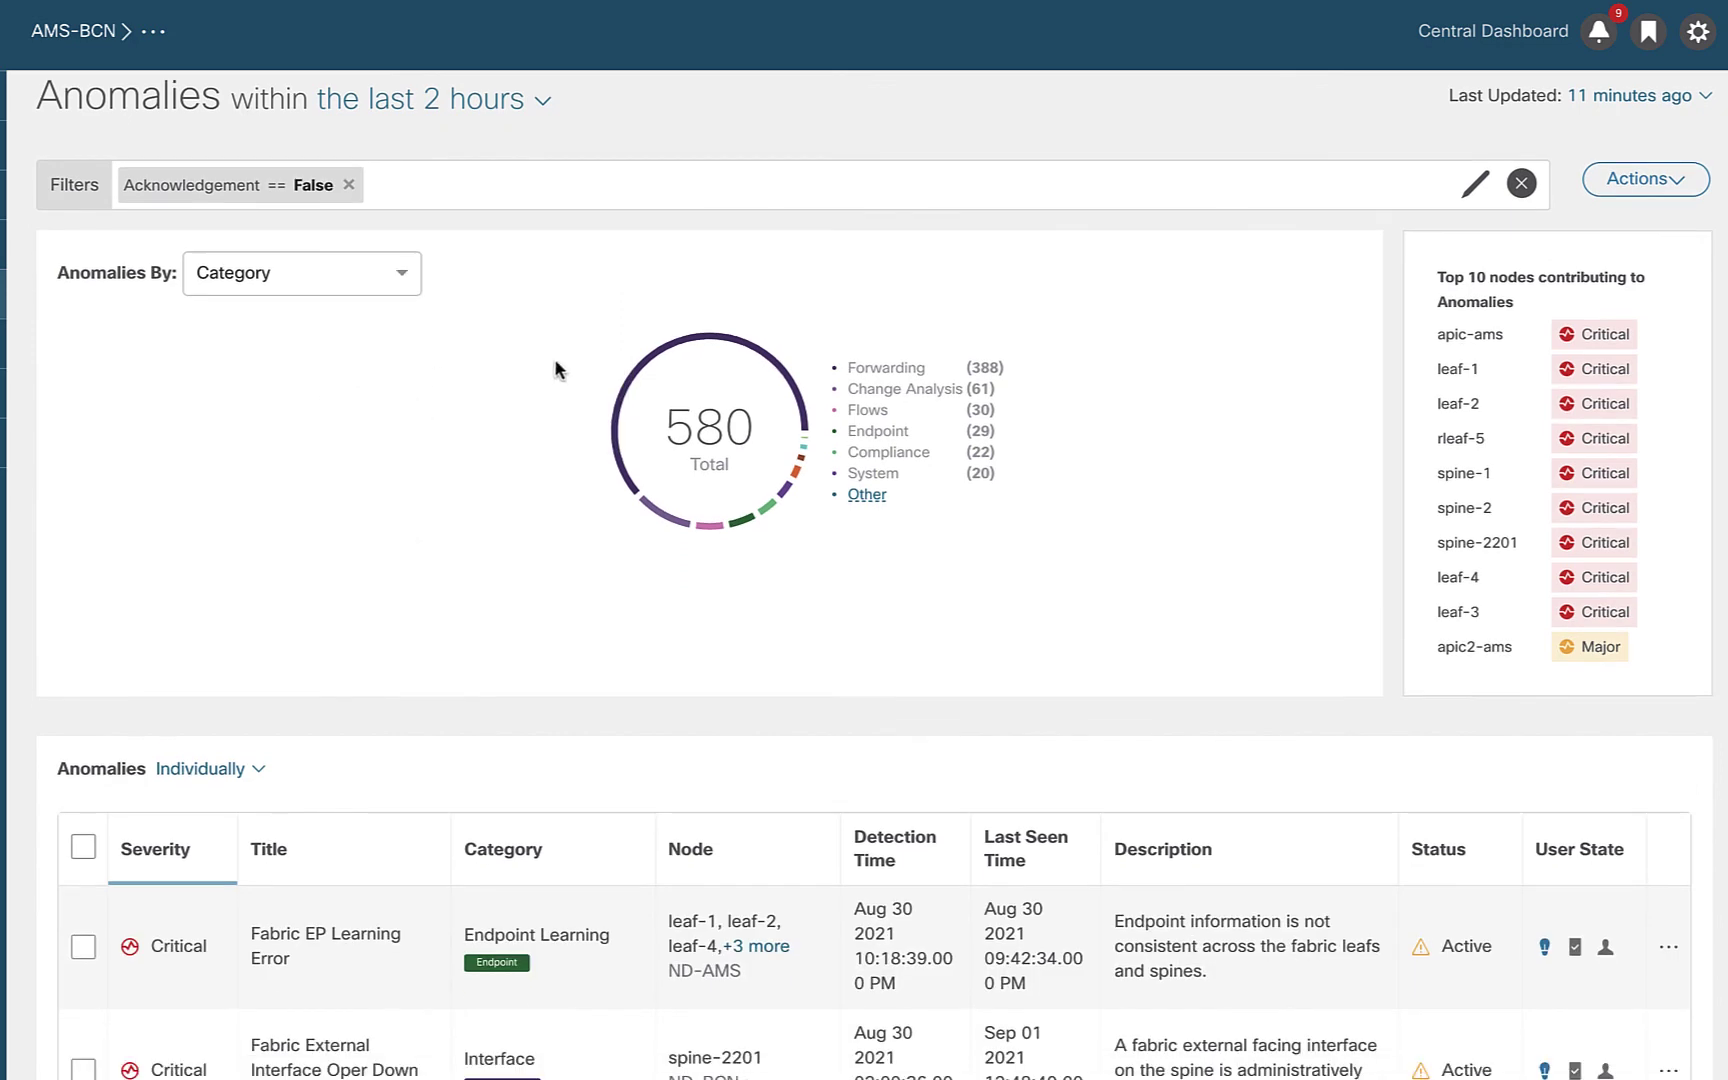
Step: Add a Category == Forwarding filter, leaving 388 unacknowledged anomalies listed
click(498, 180)
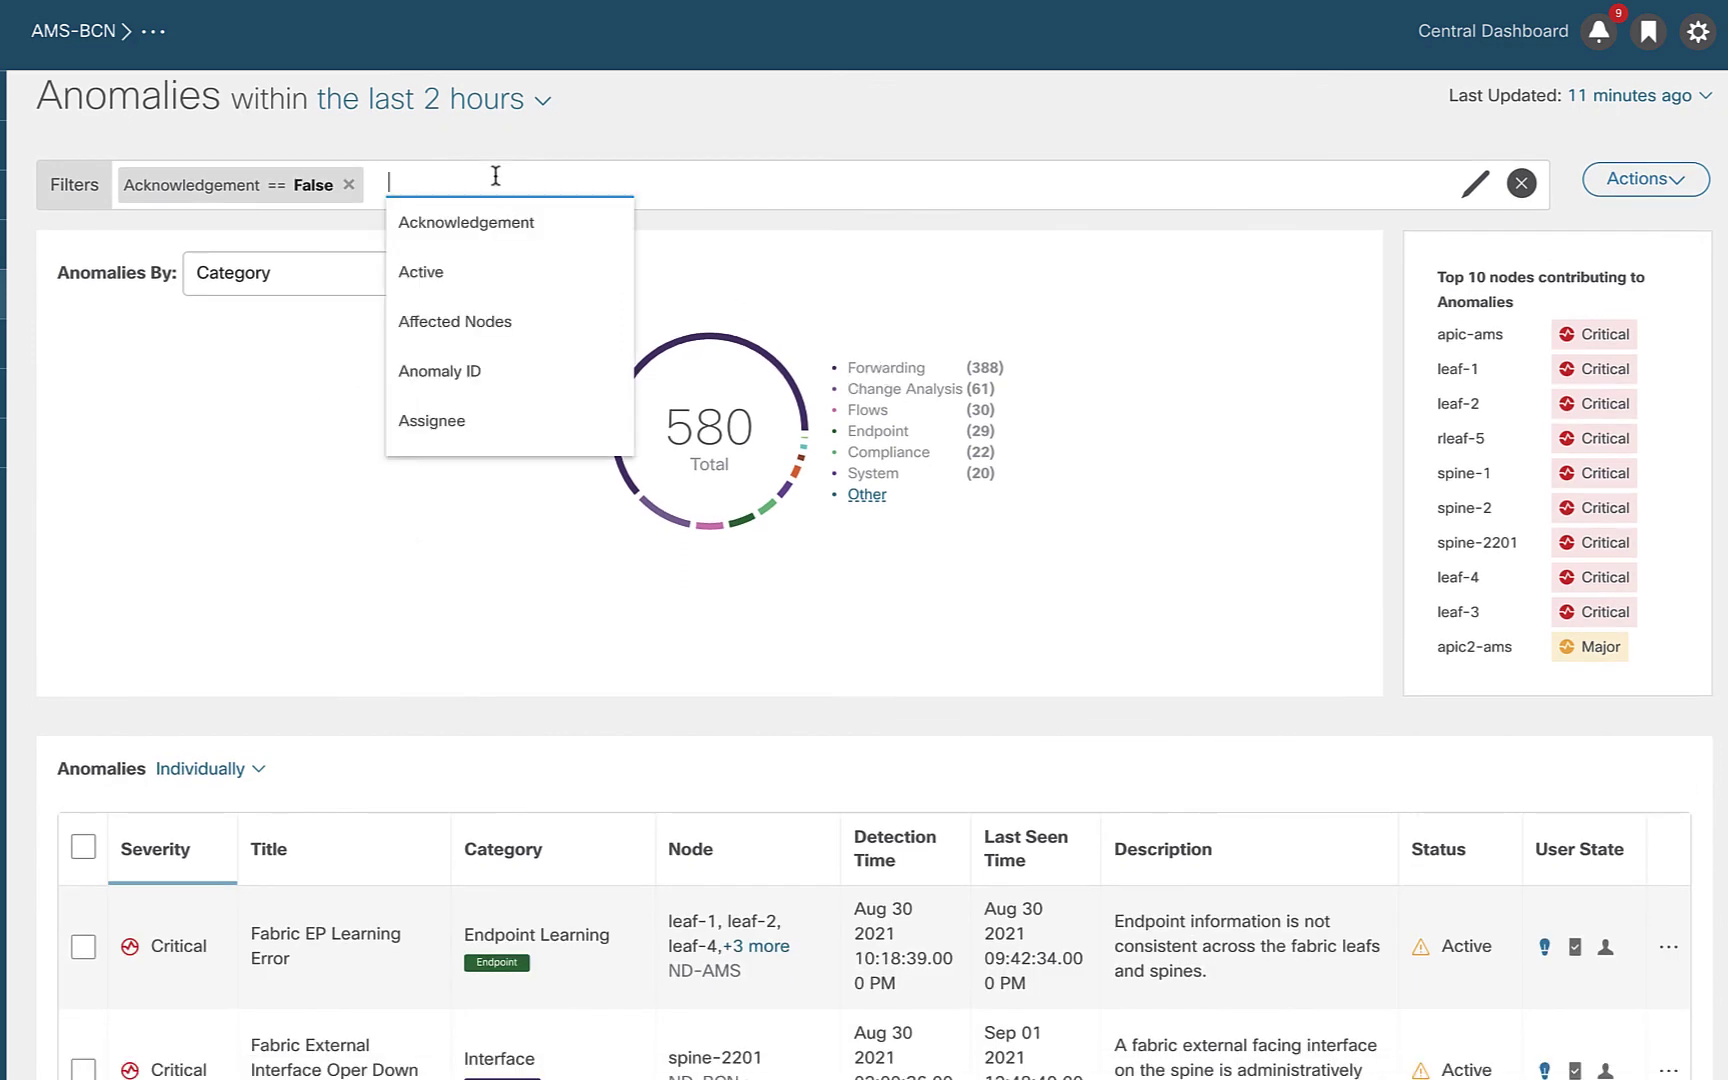
scroll(455, 330, down, 2)
click(454, 346)
click(501, 226)
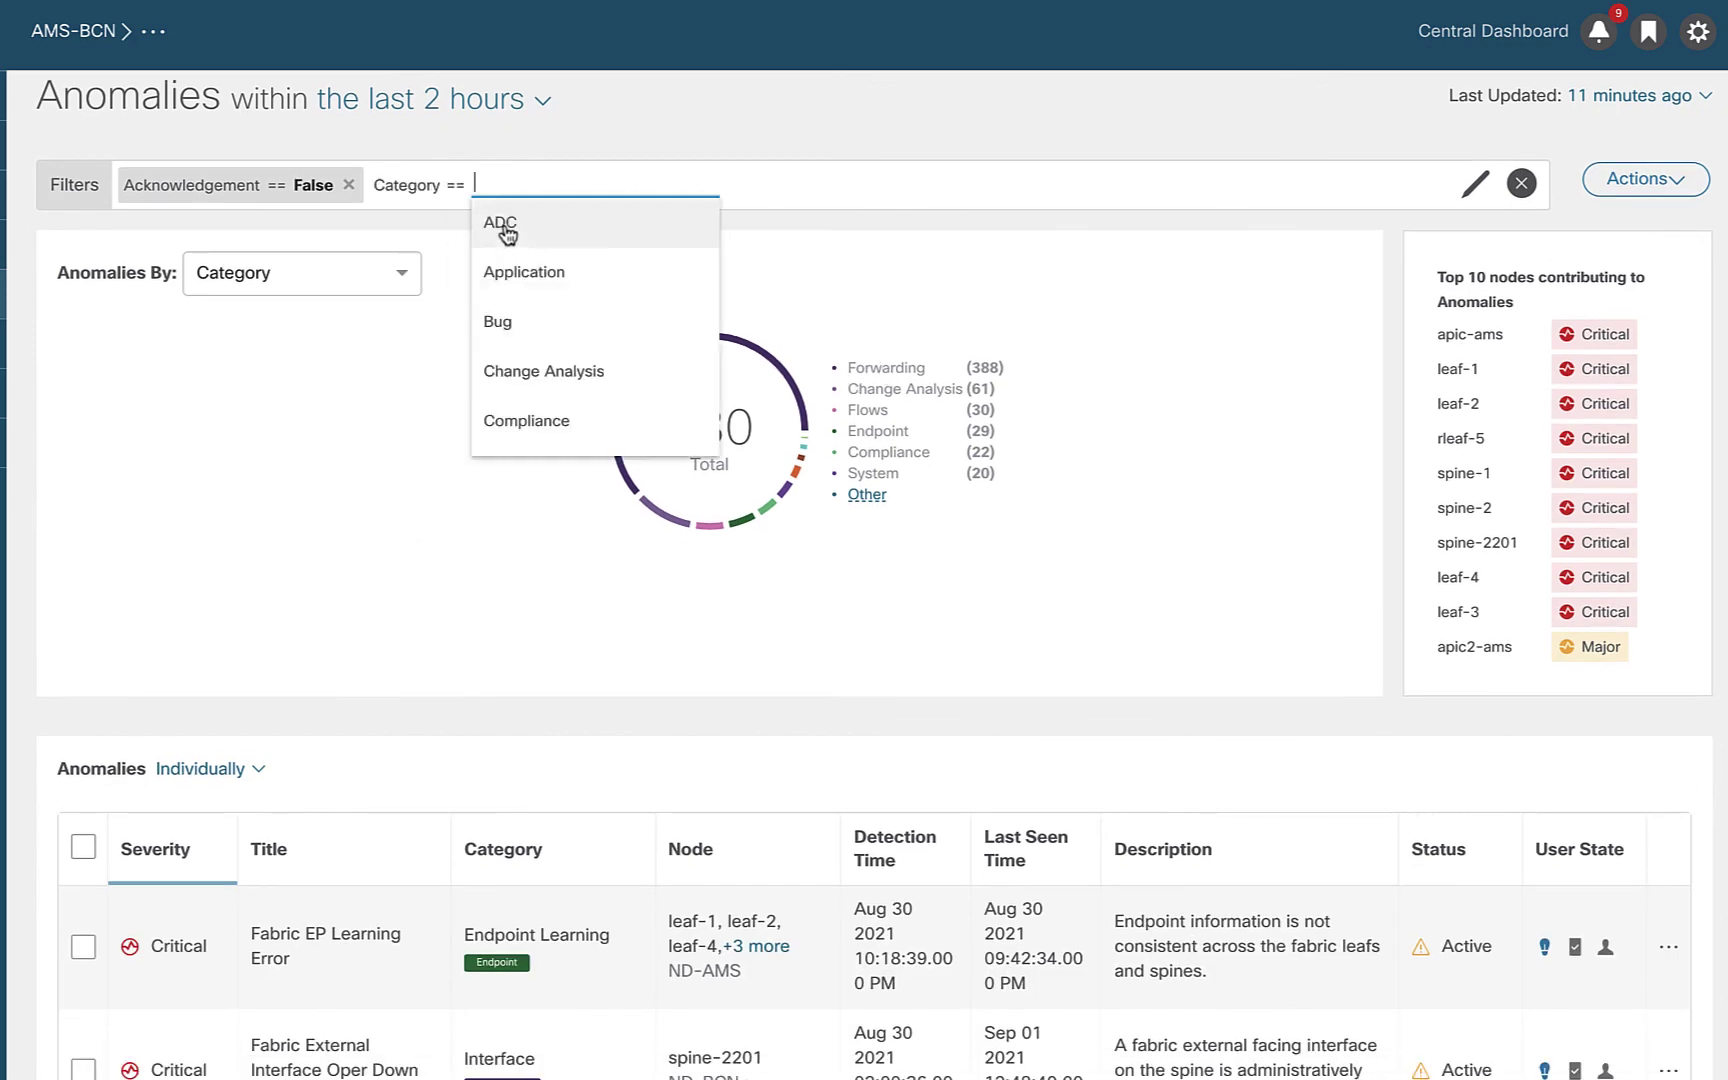
scroll(556, 400, down, 2)
scroll(558, 418, down, 3)
click(537, 390)
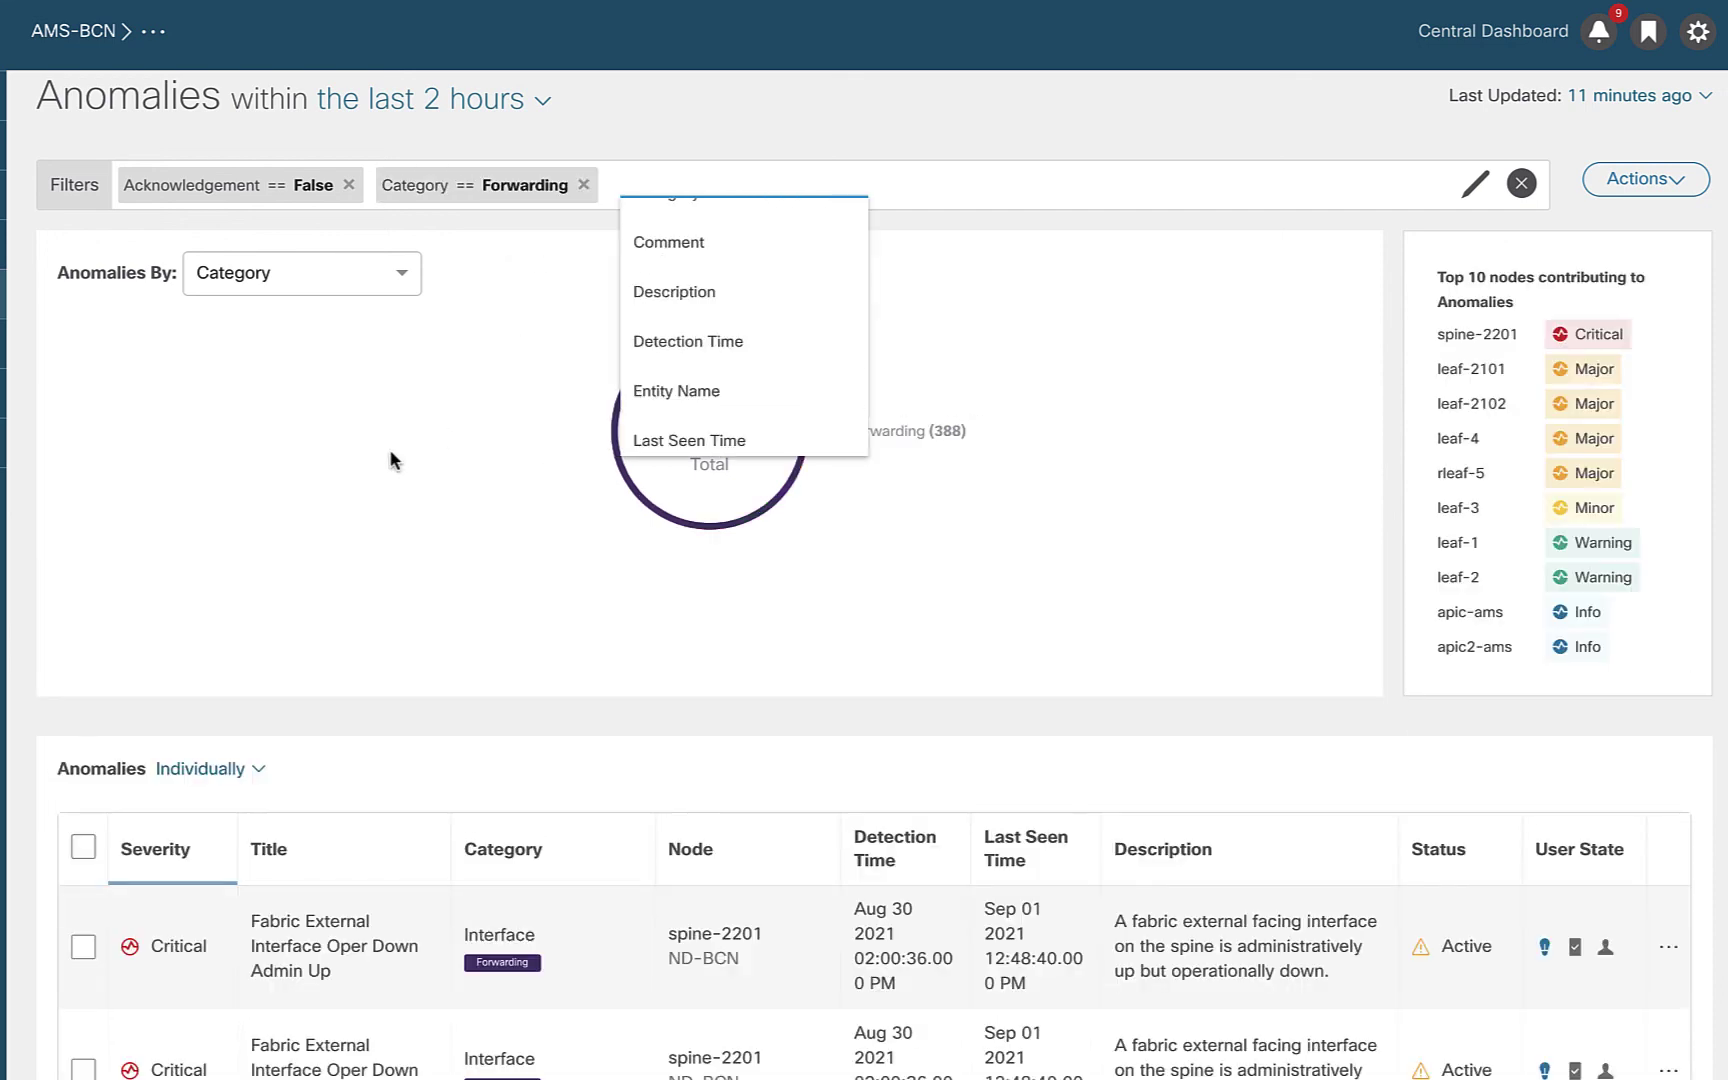
scroll(608, 779, down, 3)
scroll(805, 806, down, 8)
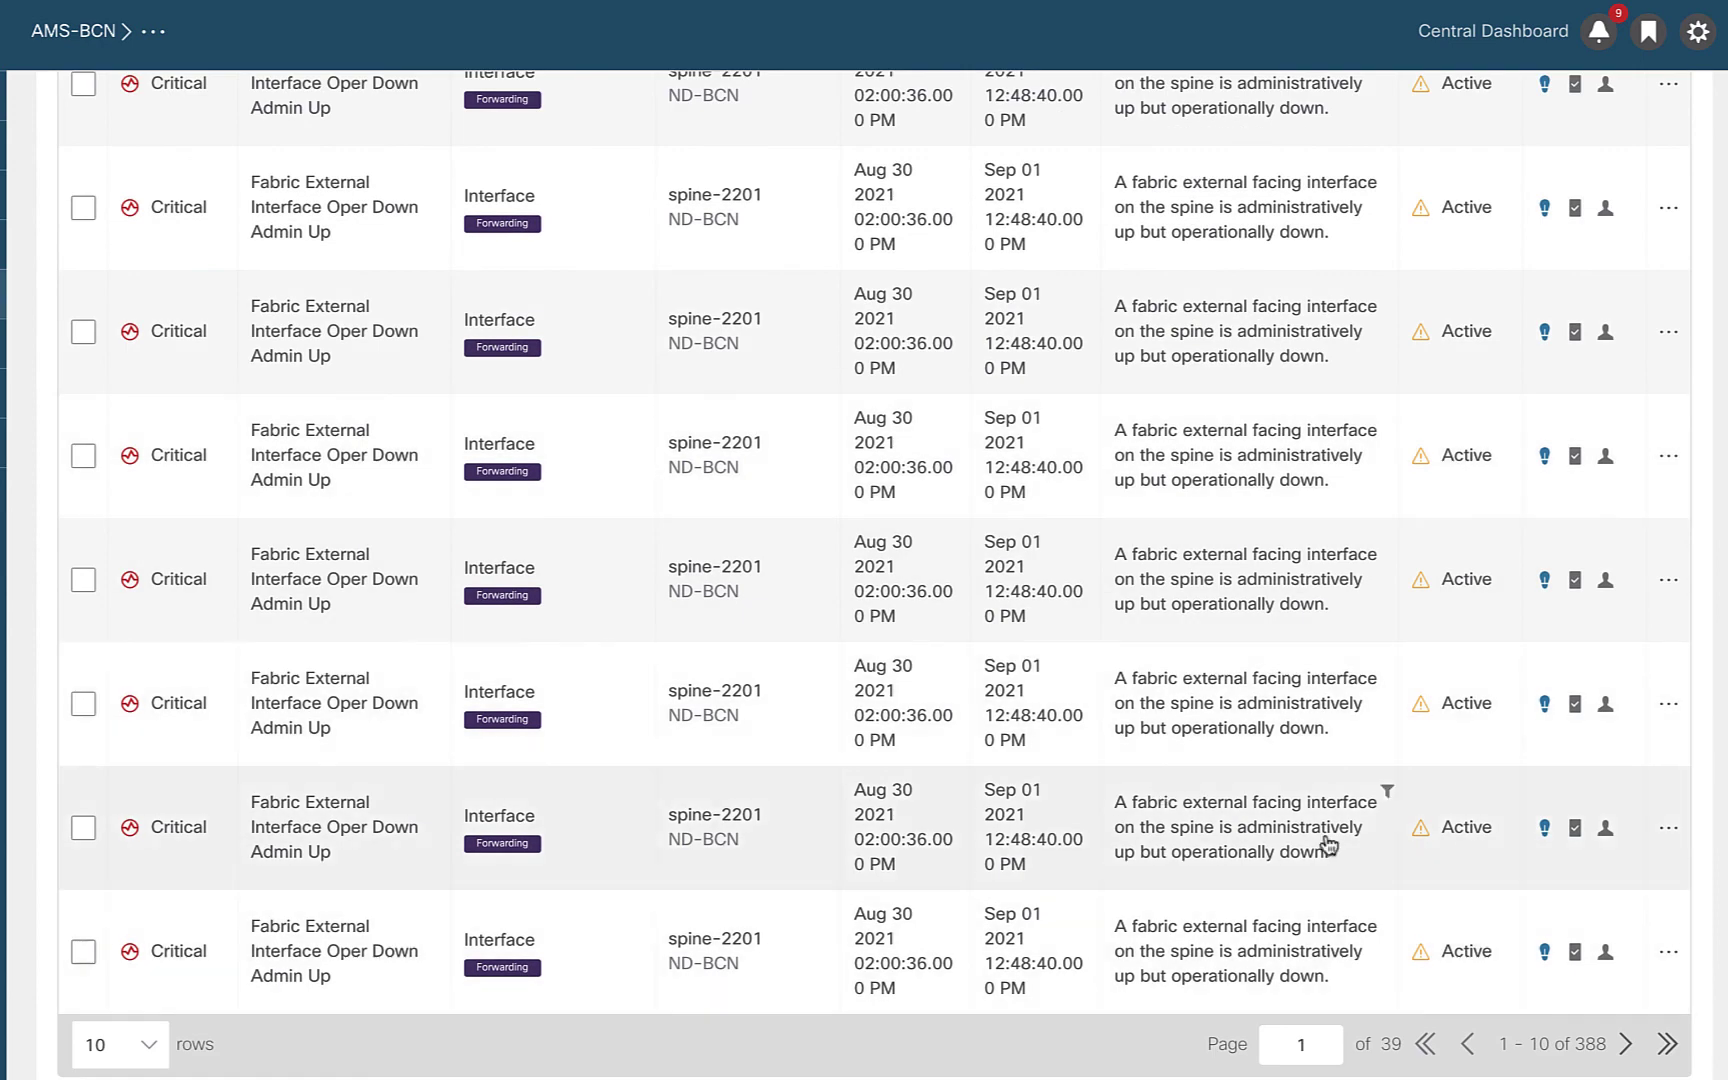
scroll(700, 700, up, 10)
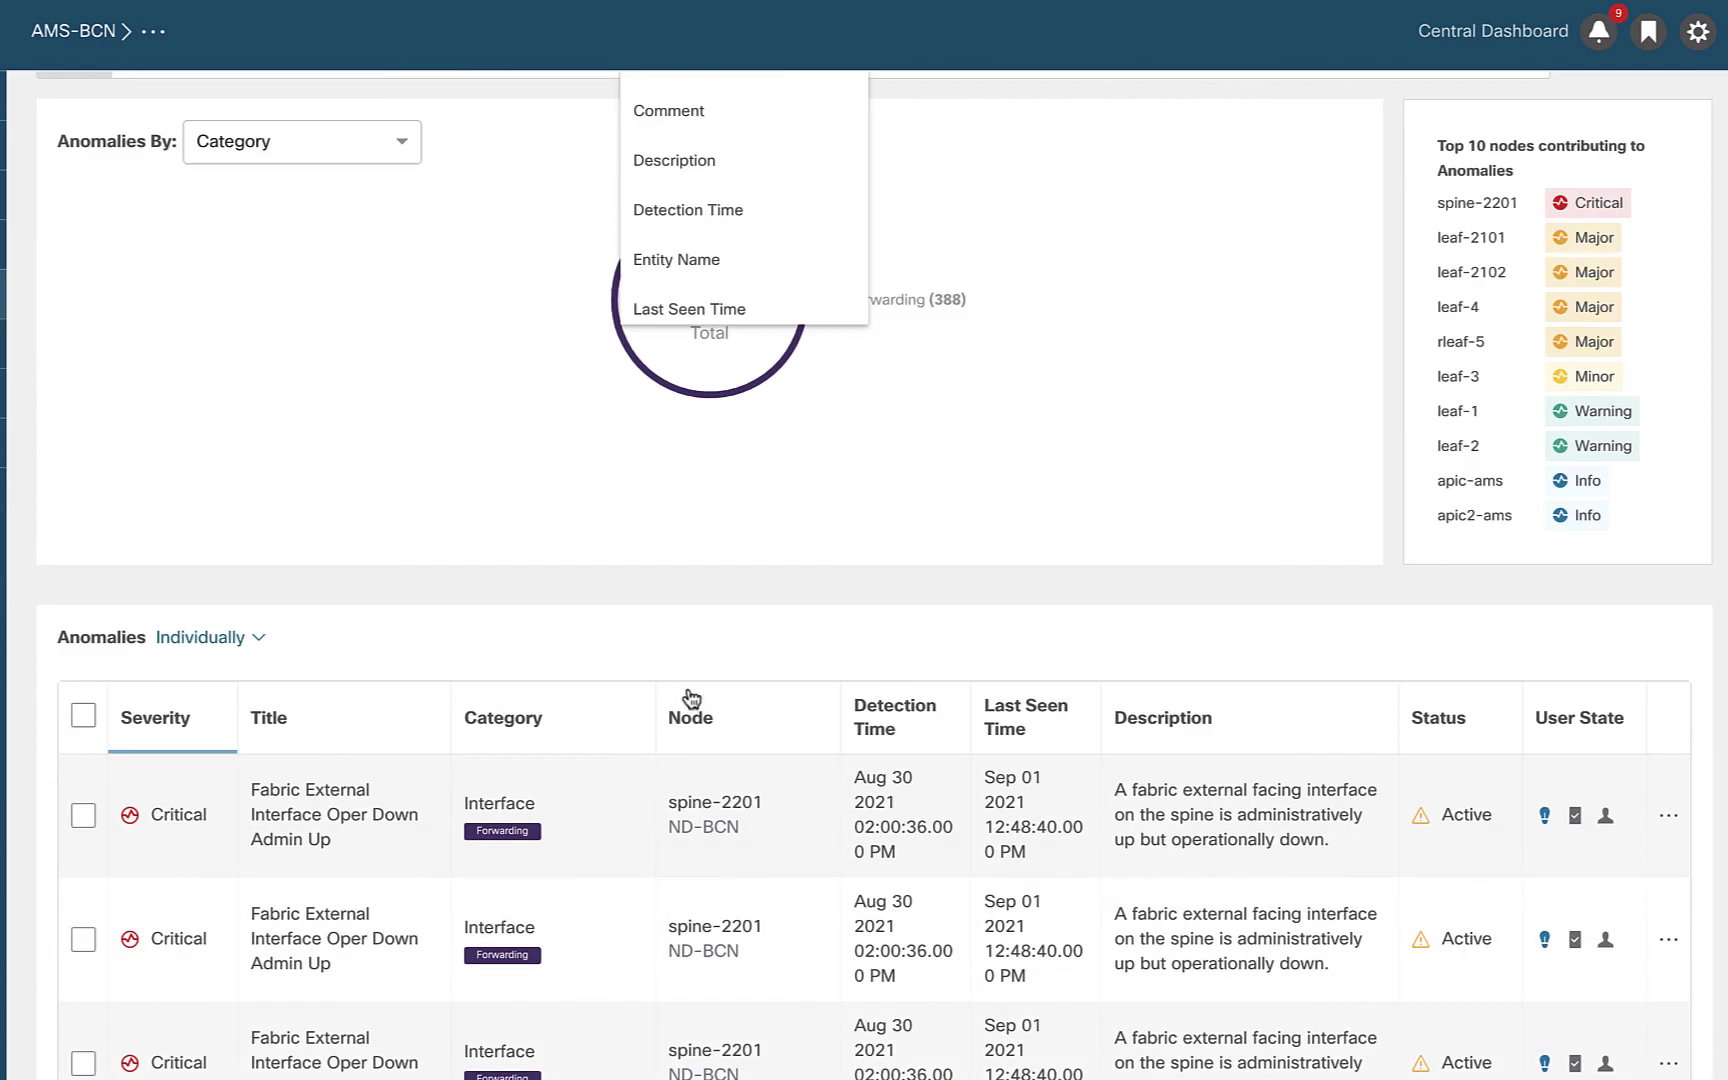
scroll(732, 857, up, 2)
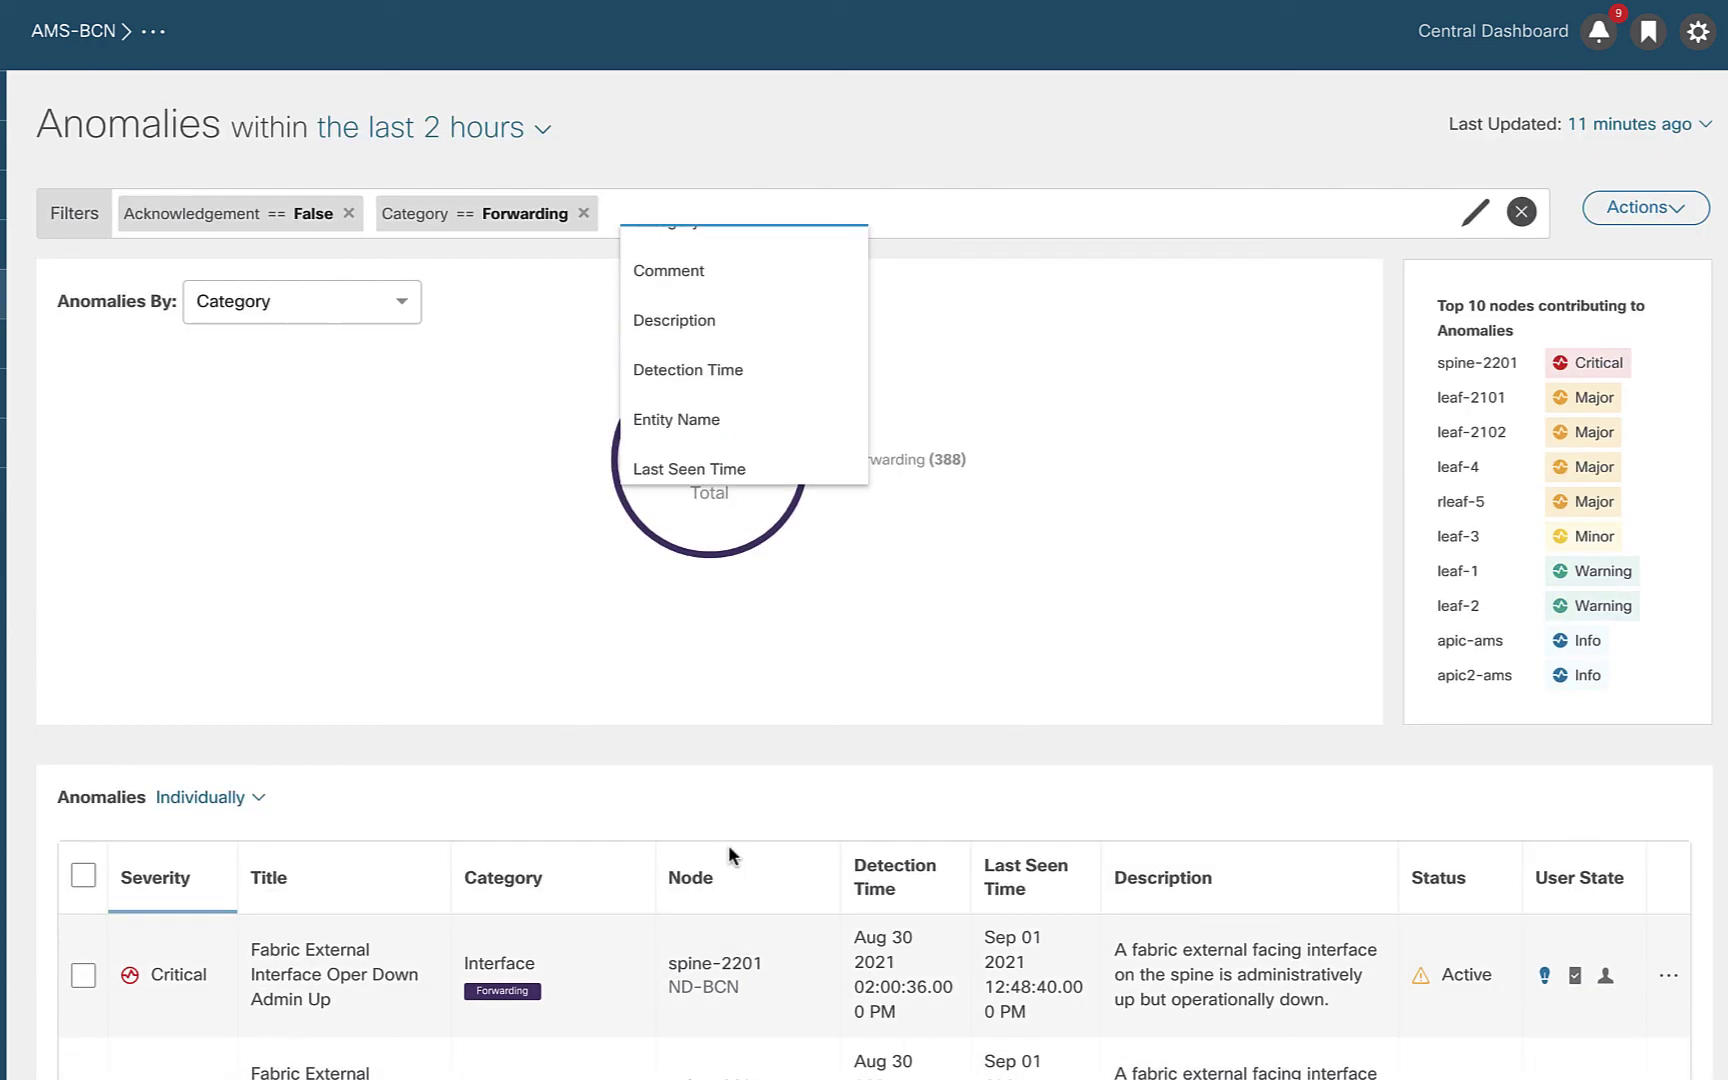
Step: Enable the Auto-ACK-BCN-Spines rule under the AMS-BCN site group's Alert Rules
click(153, 33)
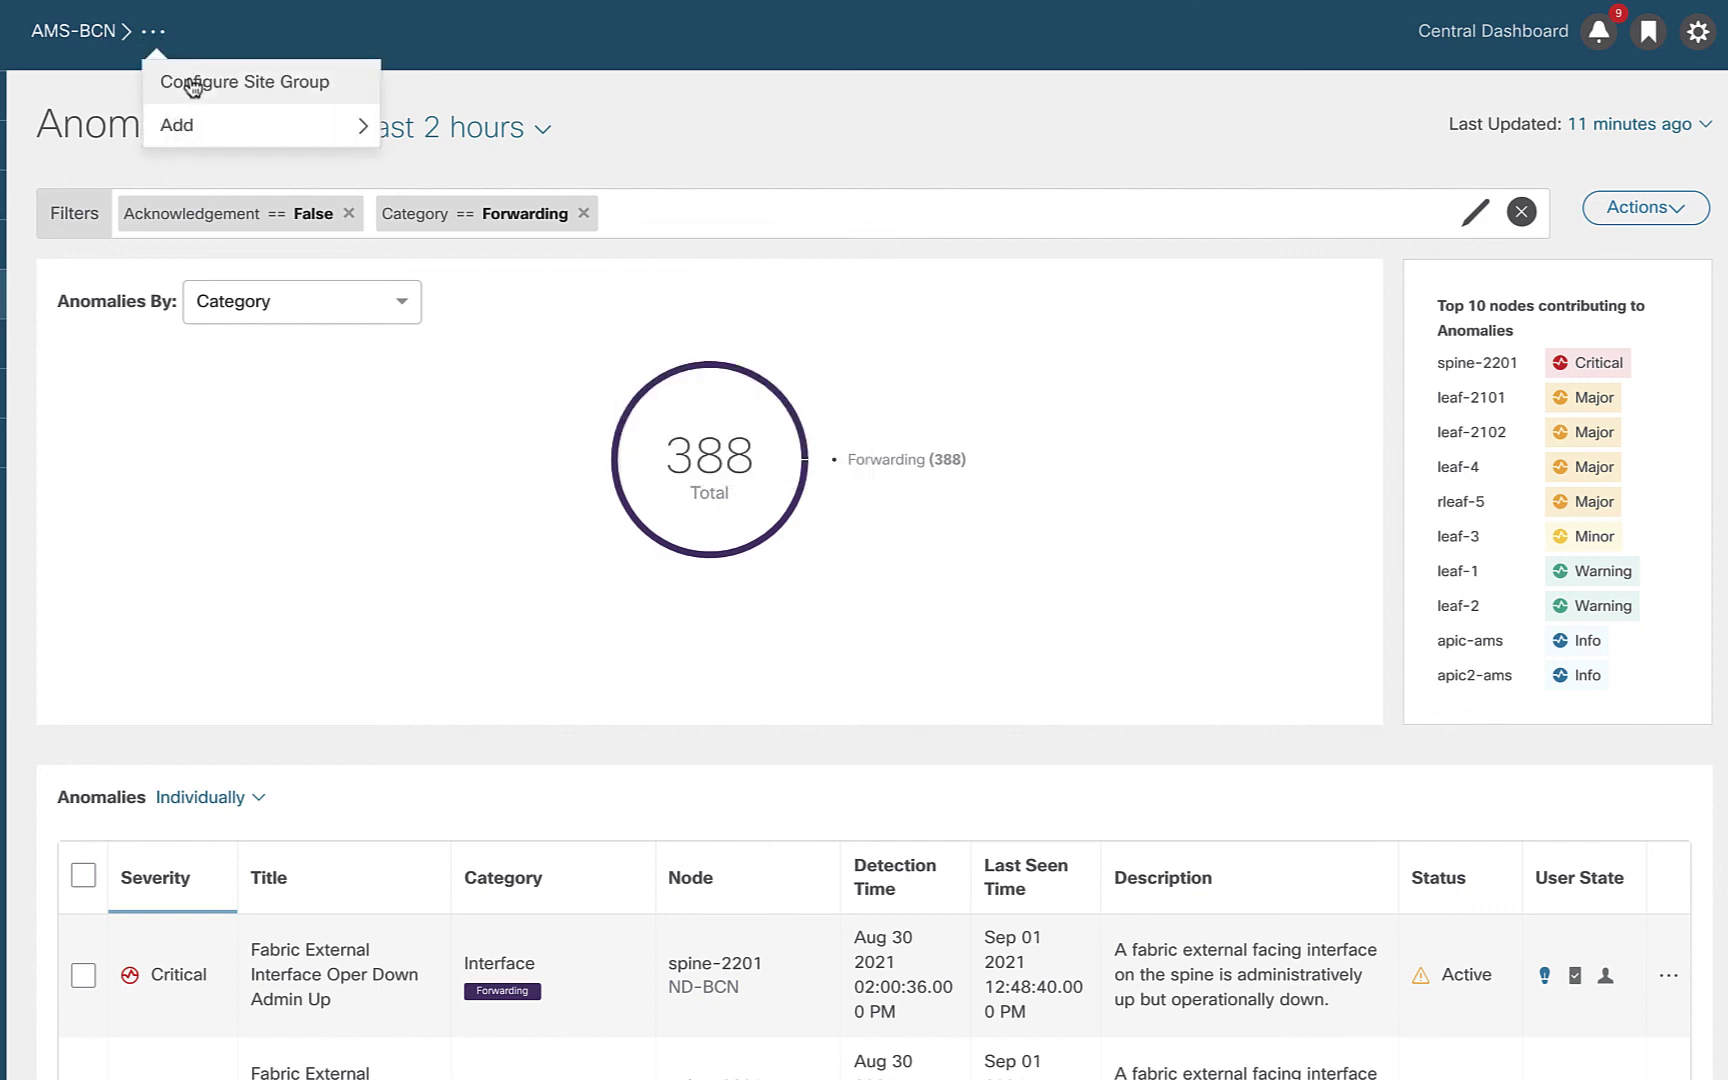
click(172, 82)
click(684, 116)
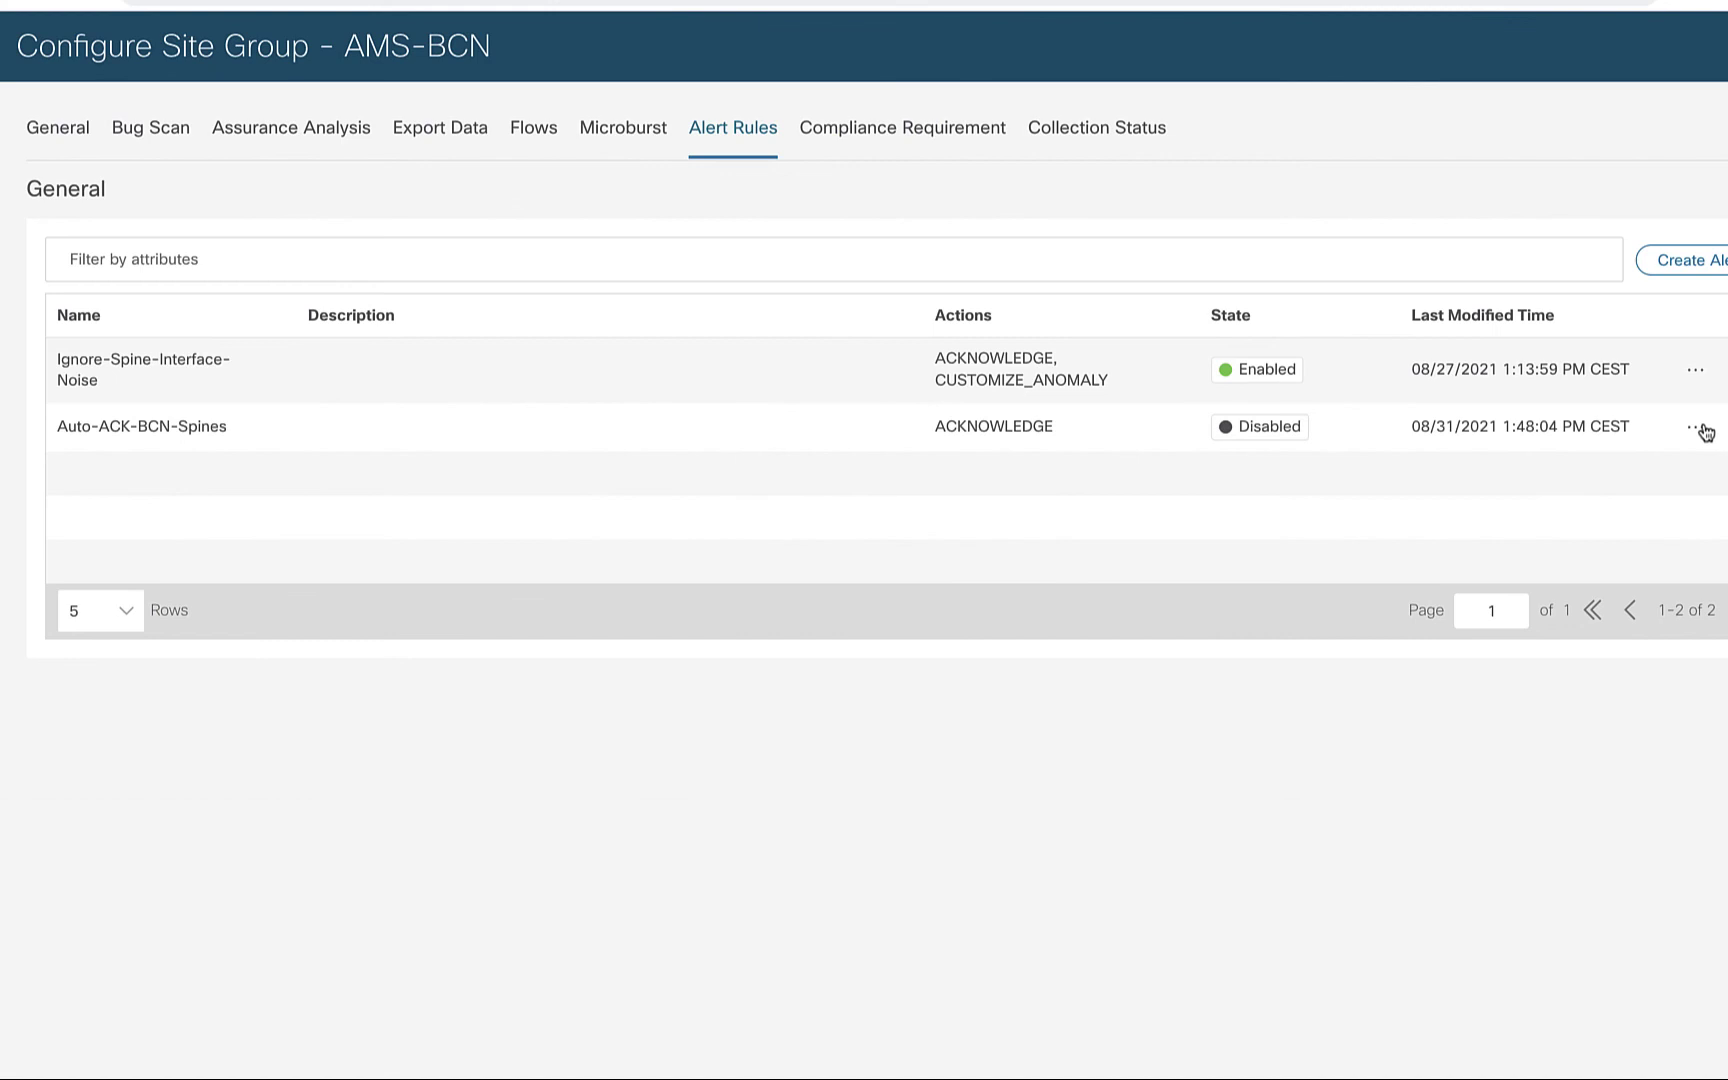
click(1697, 430)
click(1616, 519)
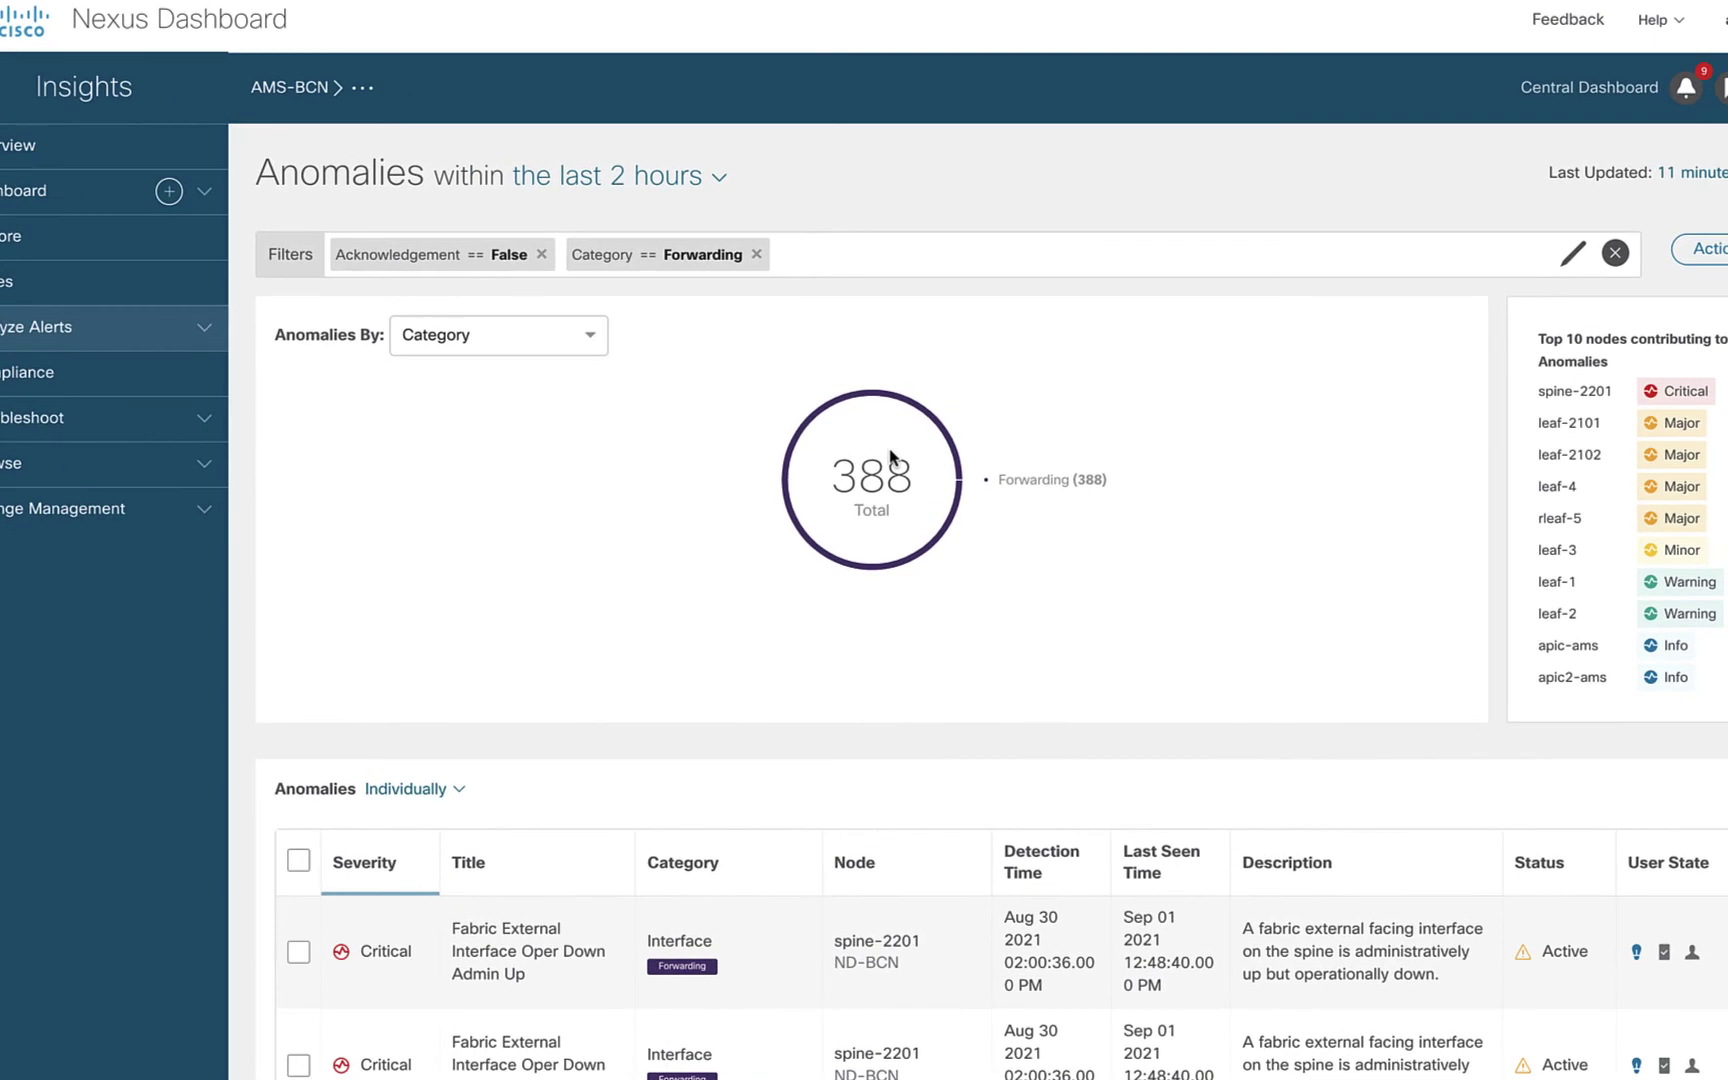
scroll(875, 580, down, 3)
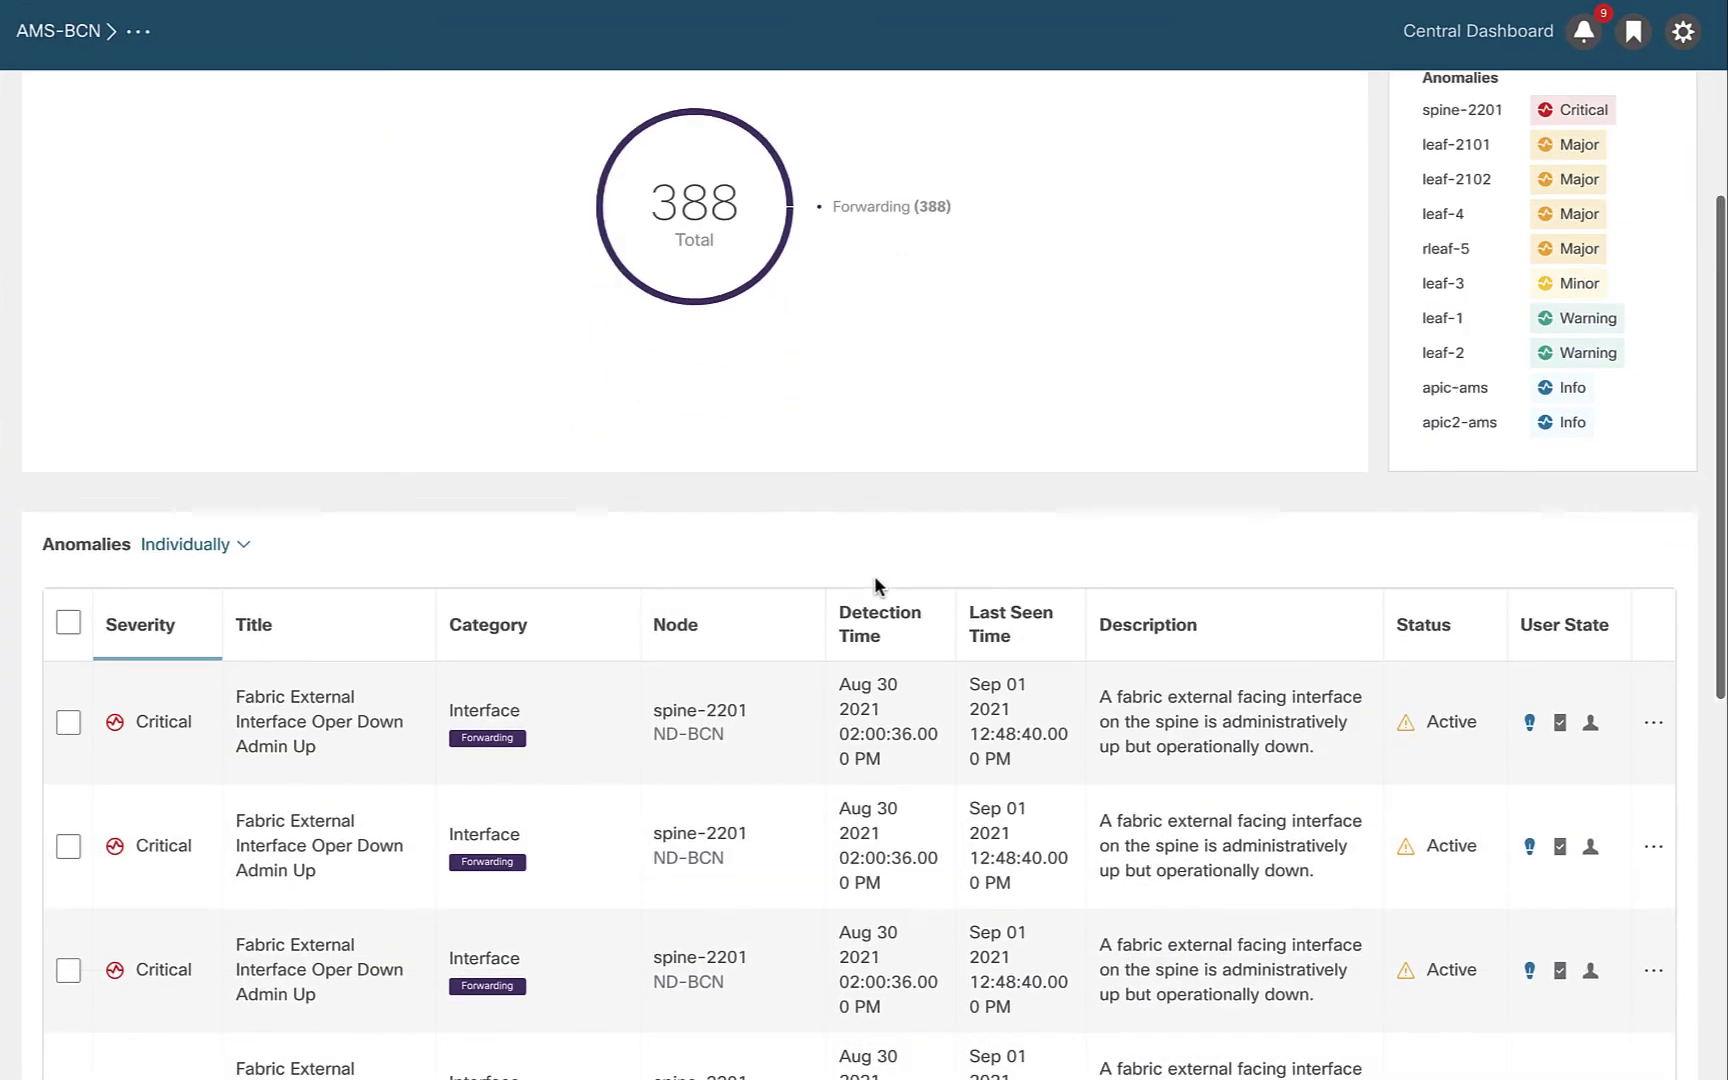
scroll(640, 800, up, 3)
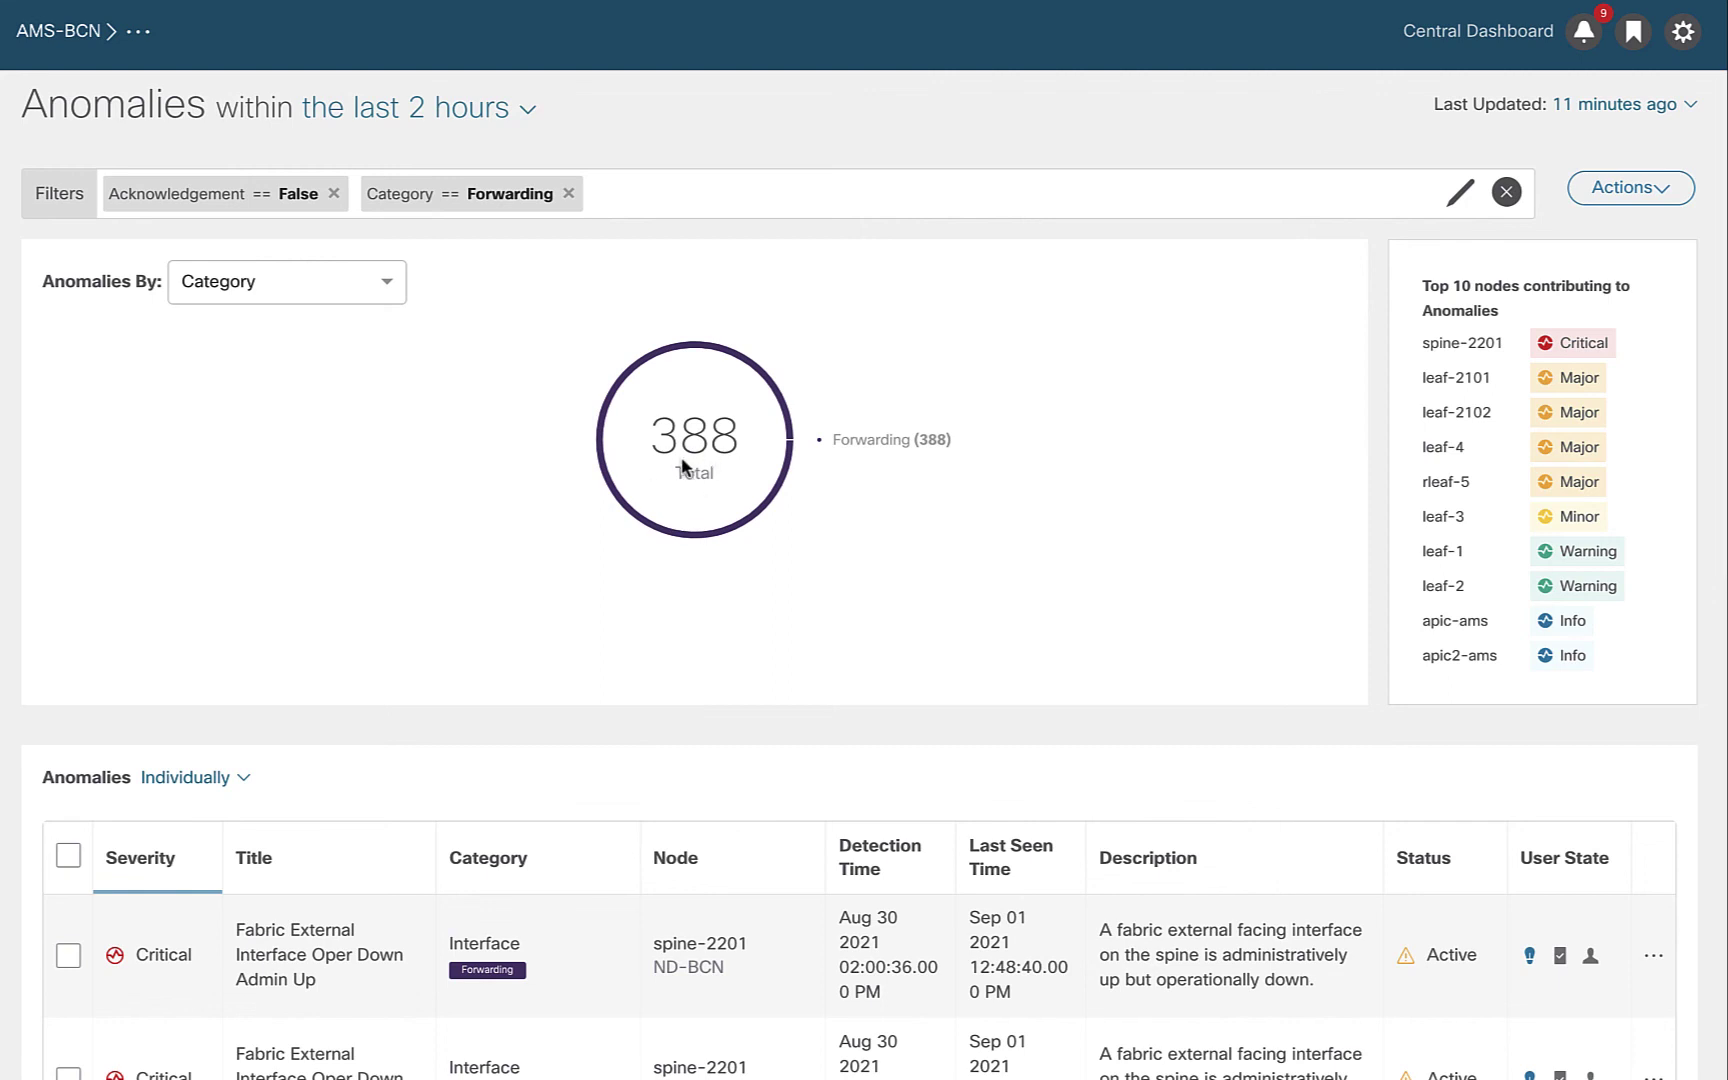
scroll(648, 683, down, 7)
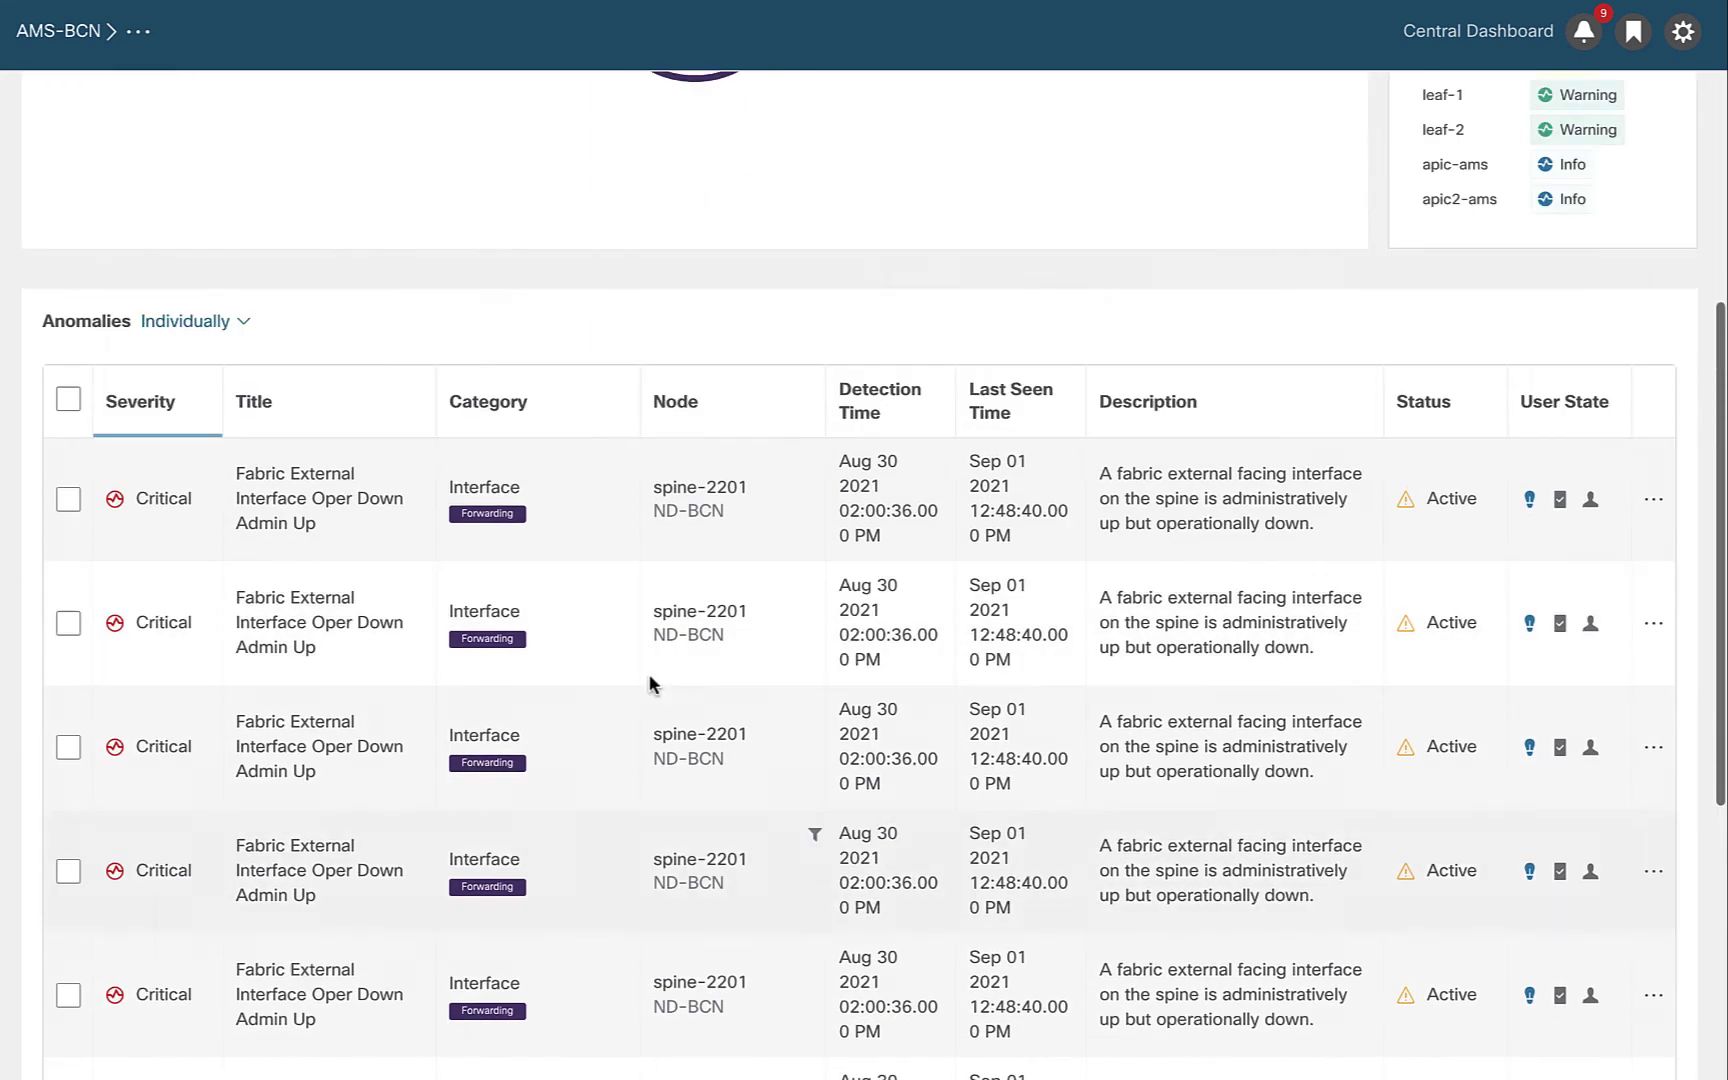
scroll(650, 685, up, 7)
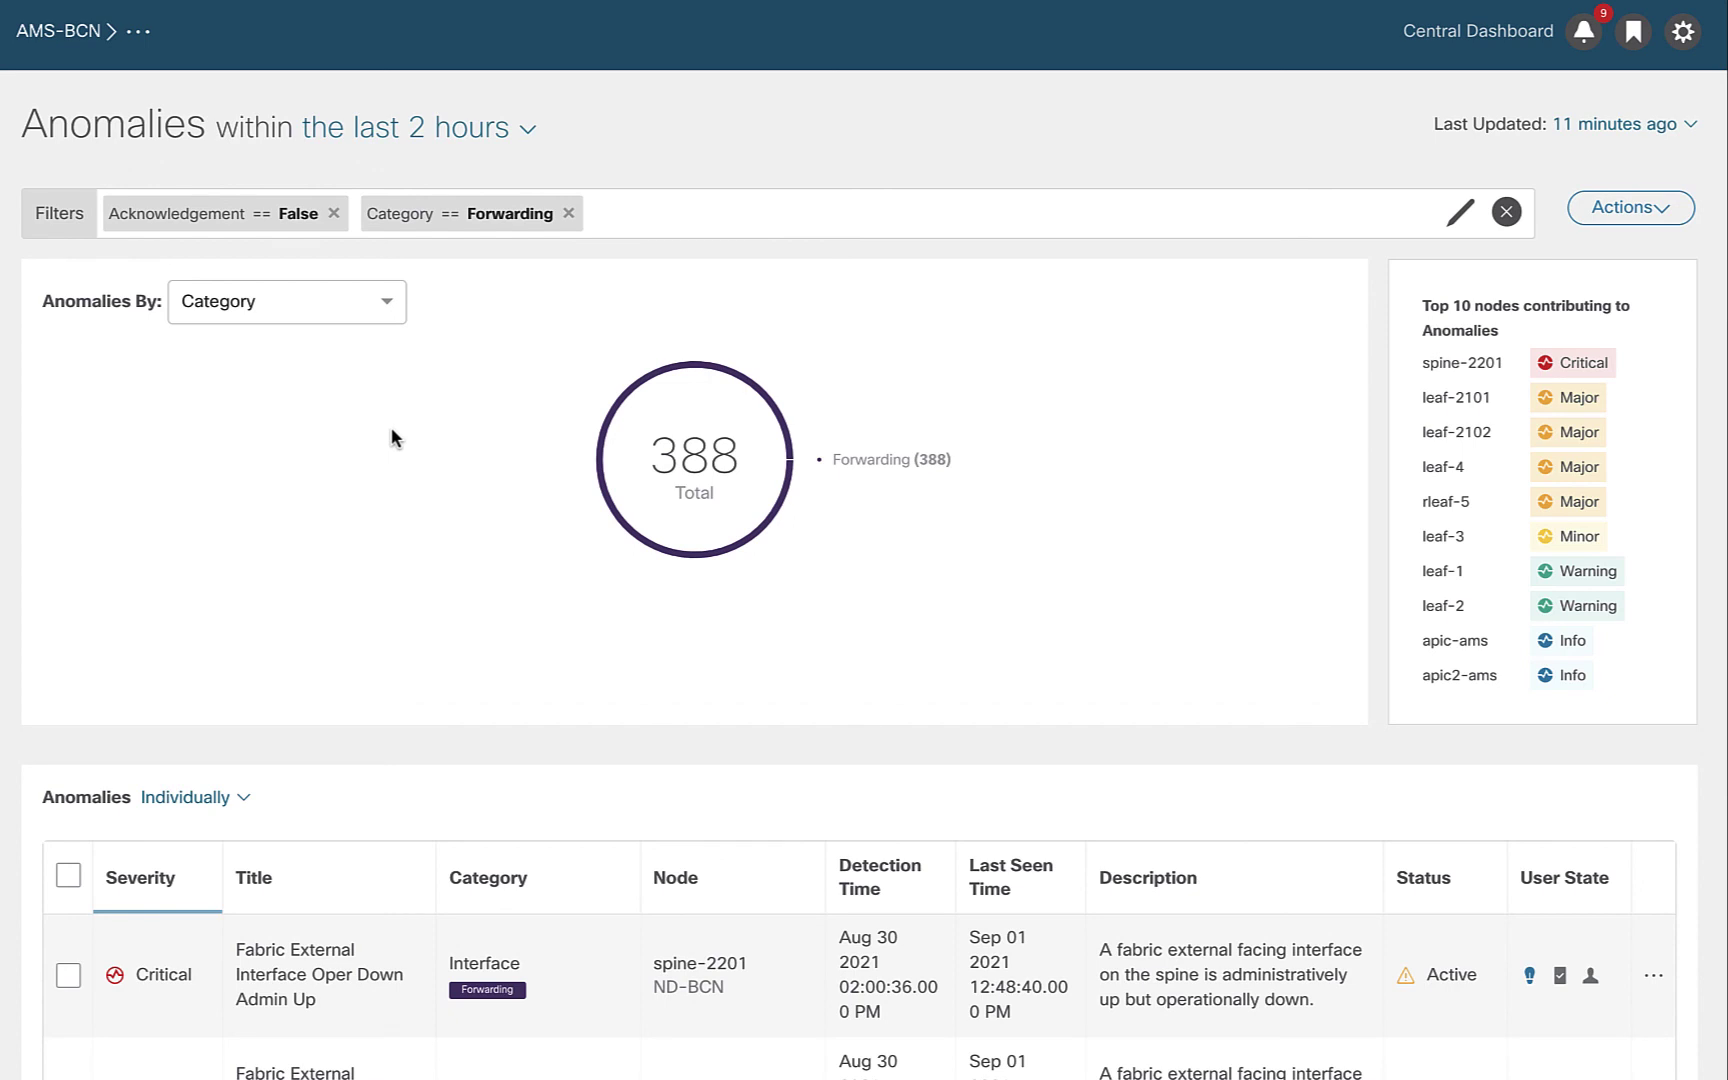
scroll(395, 437, down, 2)
scroll(390, 437, up, 2)
Step: Swap both filters for a single Acknowledgement == True filter, showing 102 anomalies
click(568, 213)
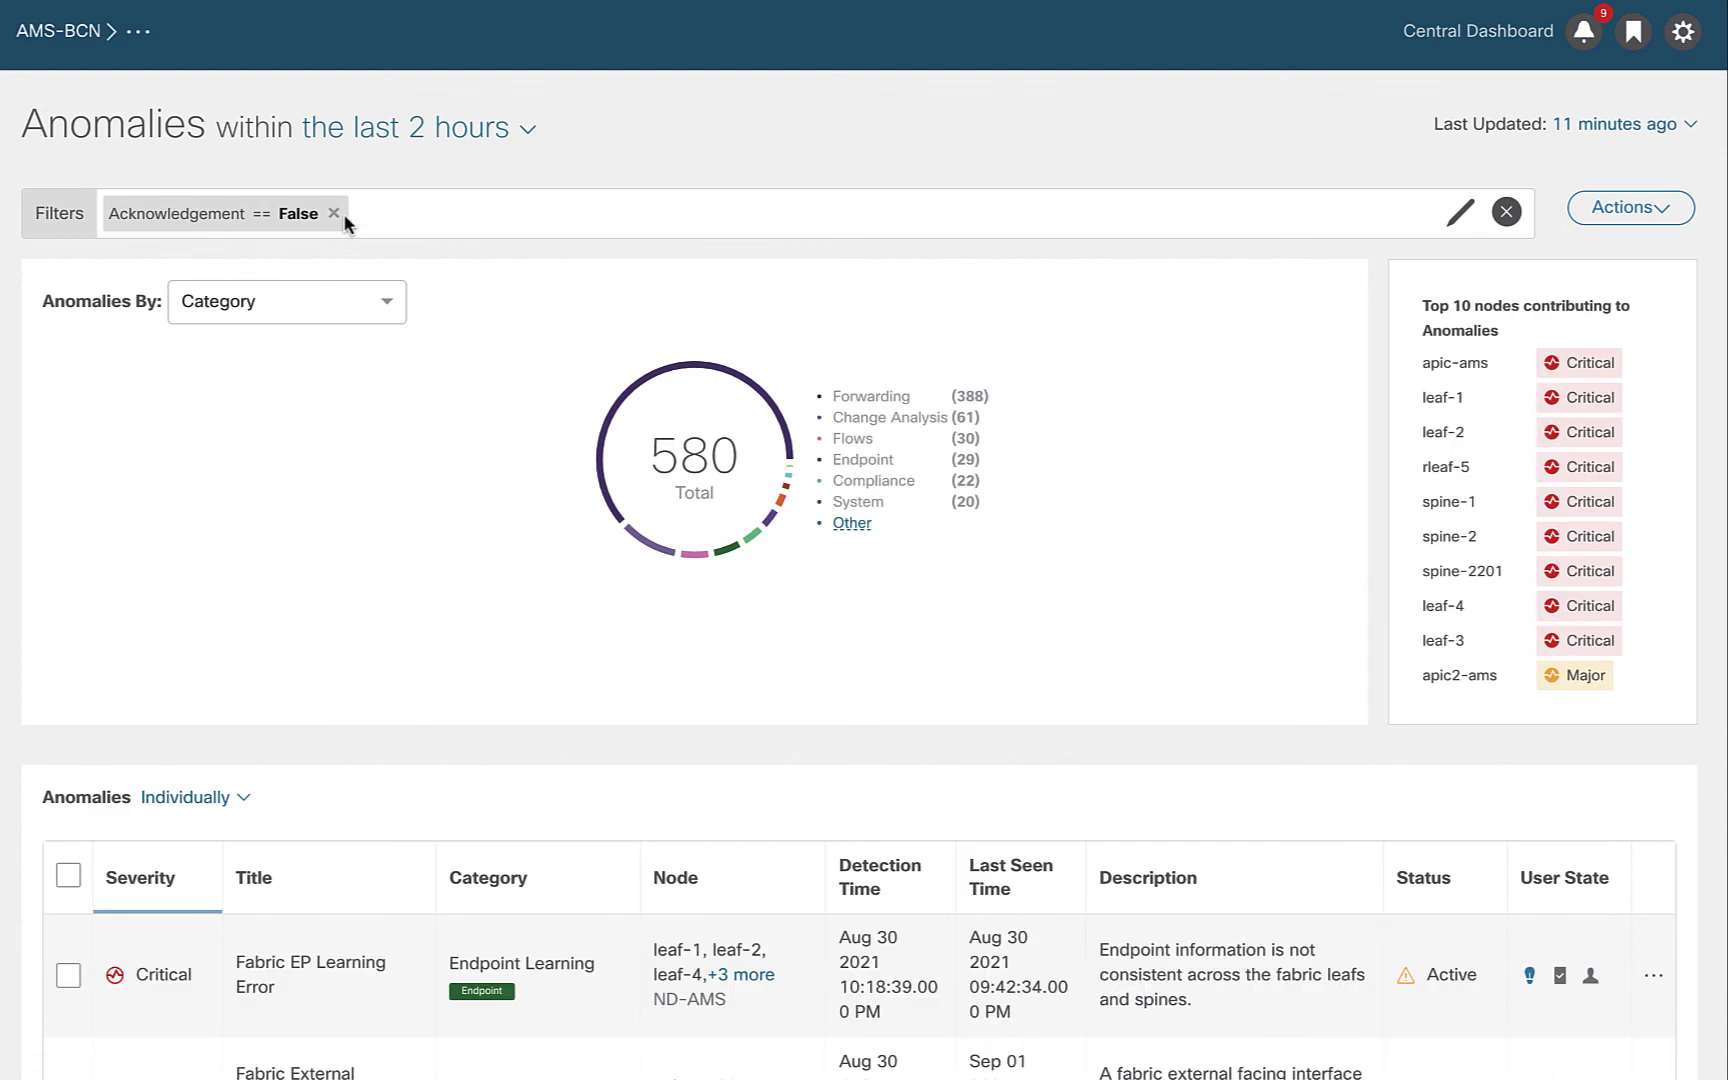
click(334, 214)
click(292, 213)
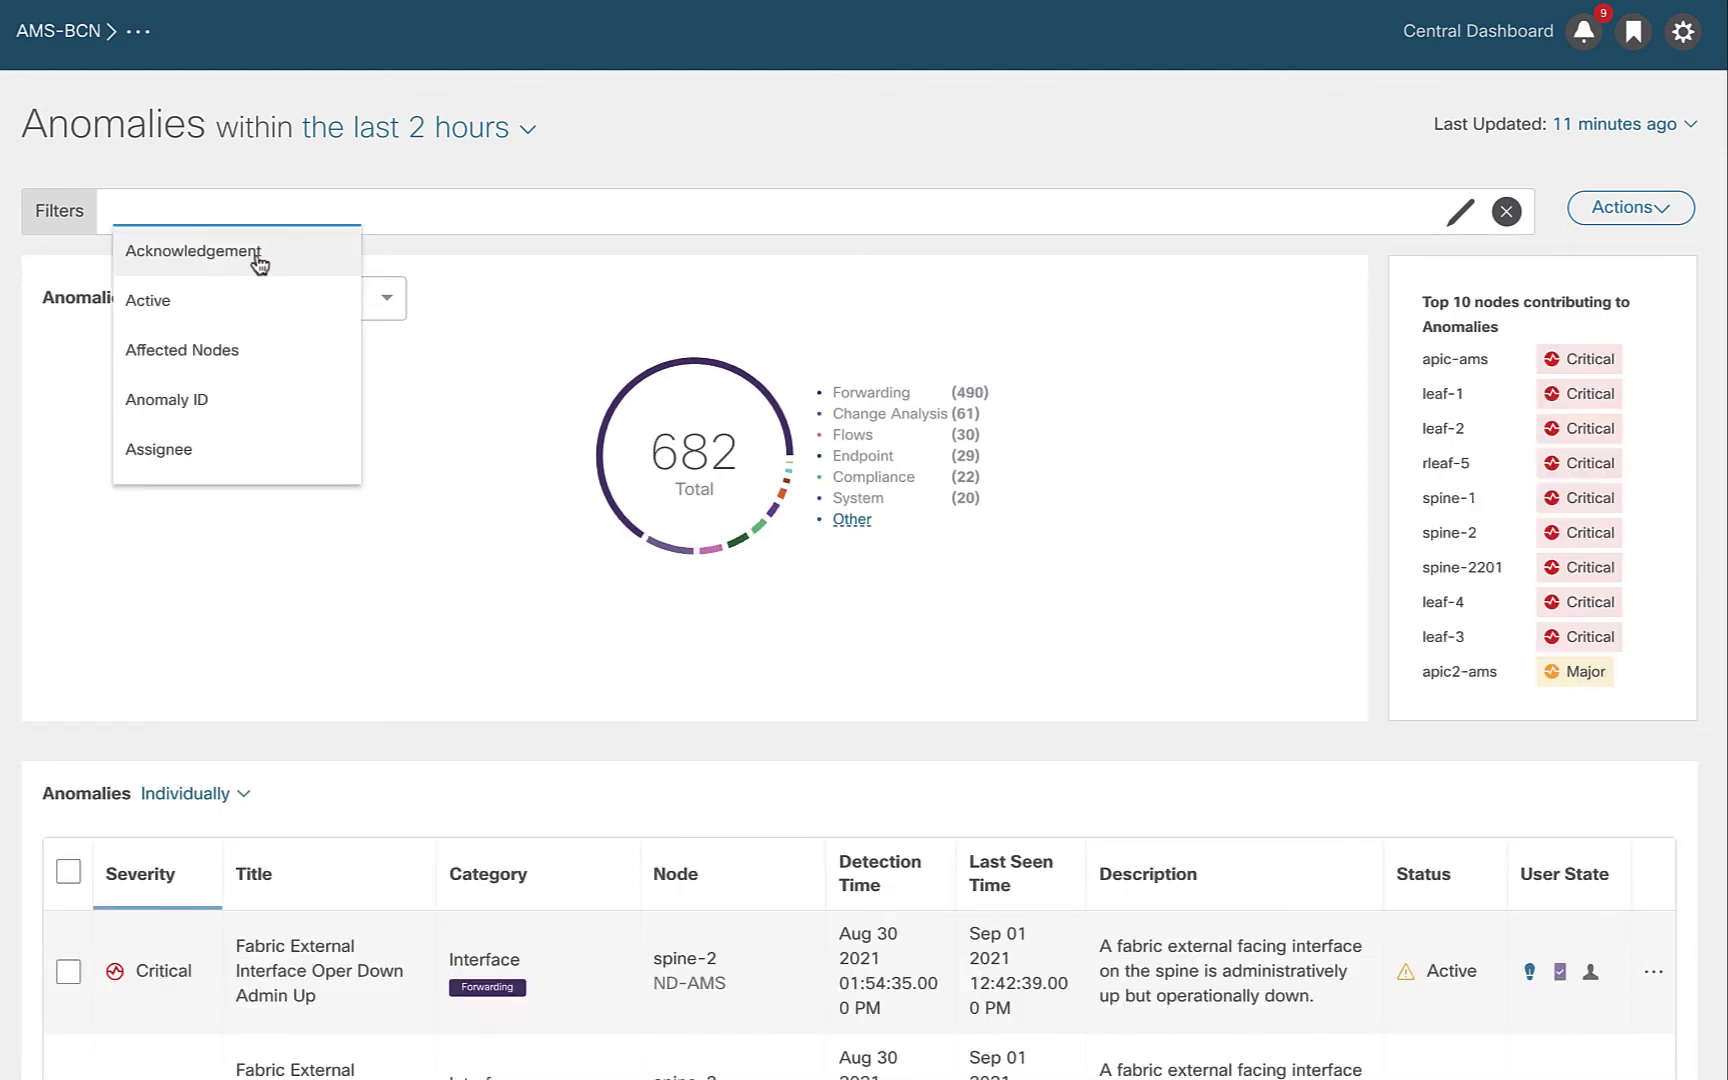
click(250, 309)
click(325, 262)
click(361, 262)
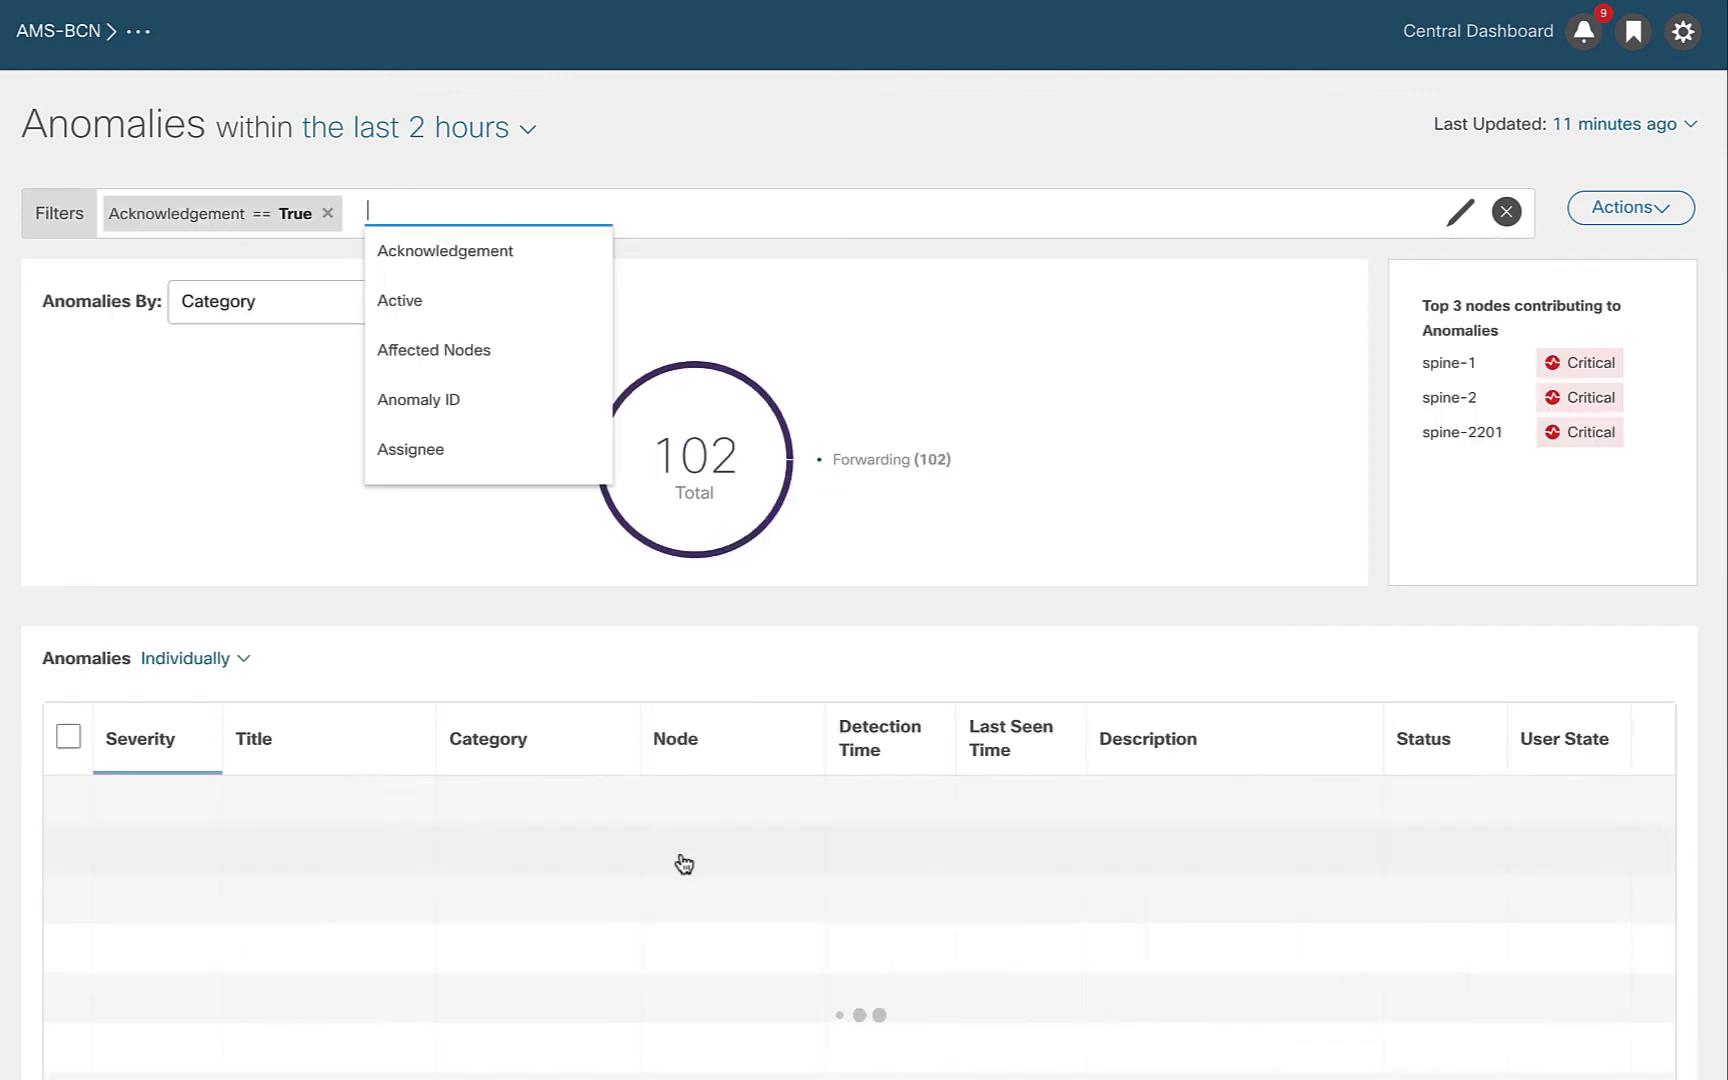
scroll(524, 740, down, 2)
Step: Read the first acknowledged anomaly's Ignore-Spine-Interface-Noise recommendation, then close its details
click(68, 711)
click(328, 708)
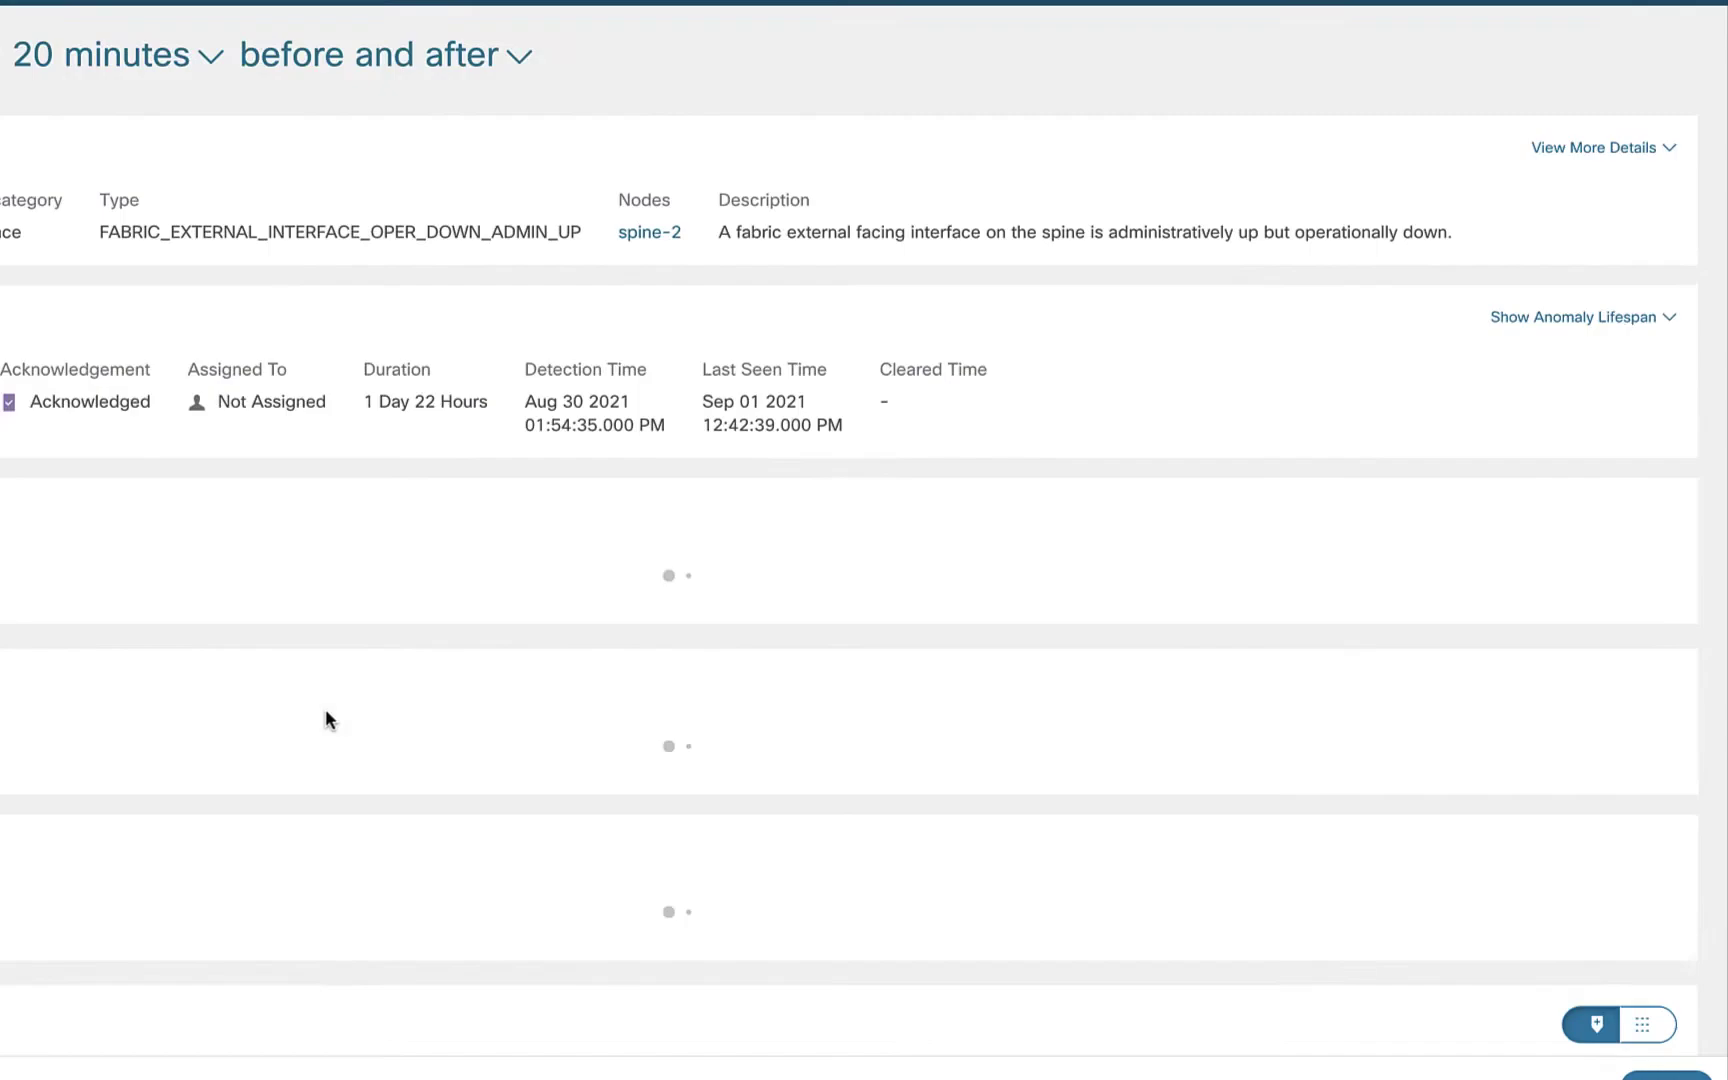
scroll(674, 613, down, 5)
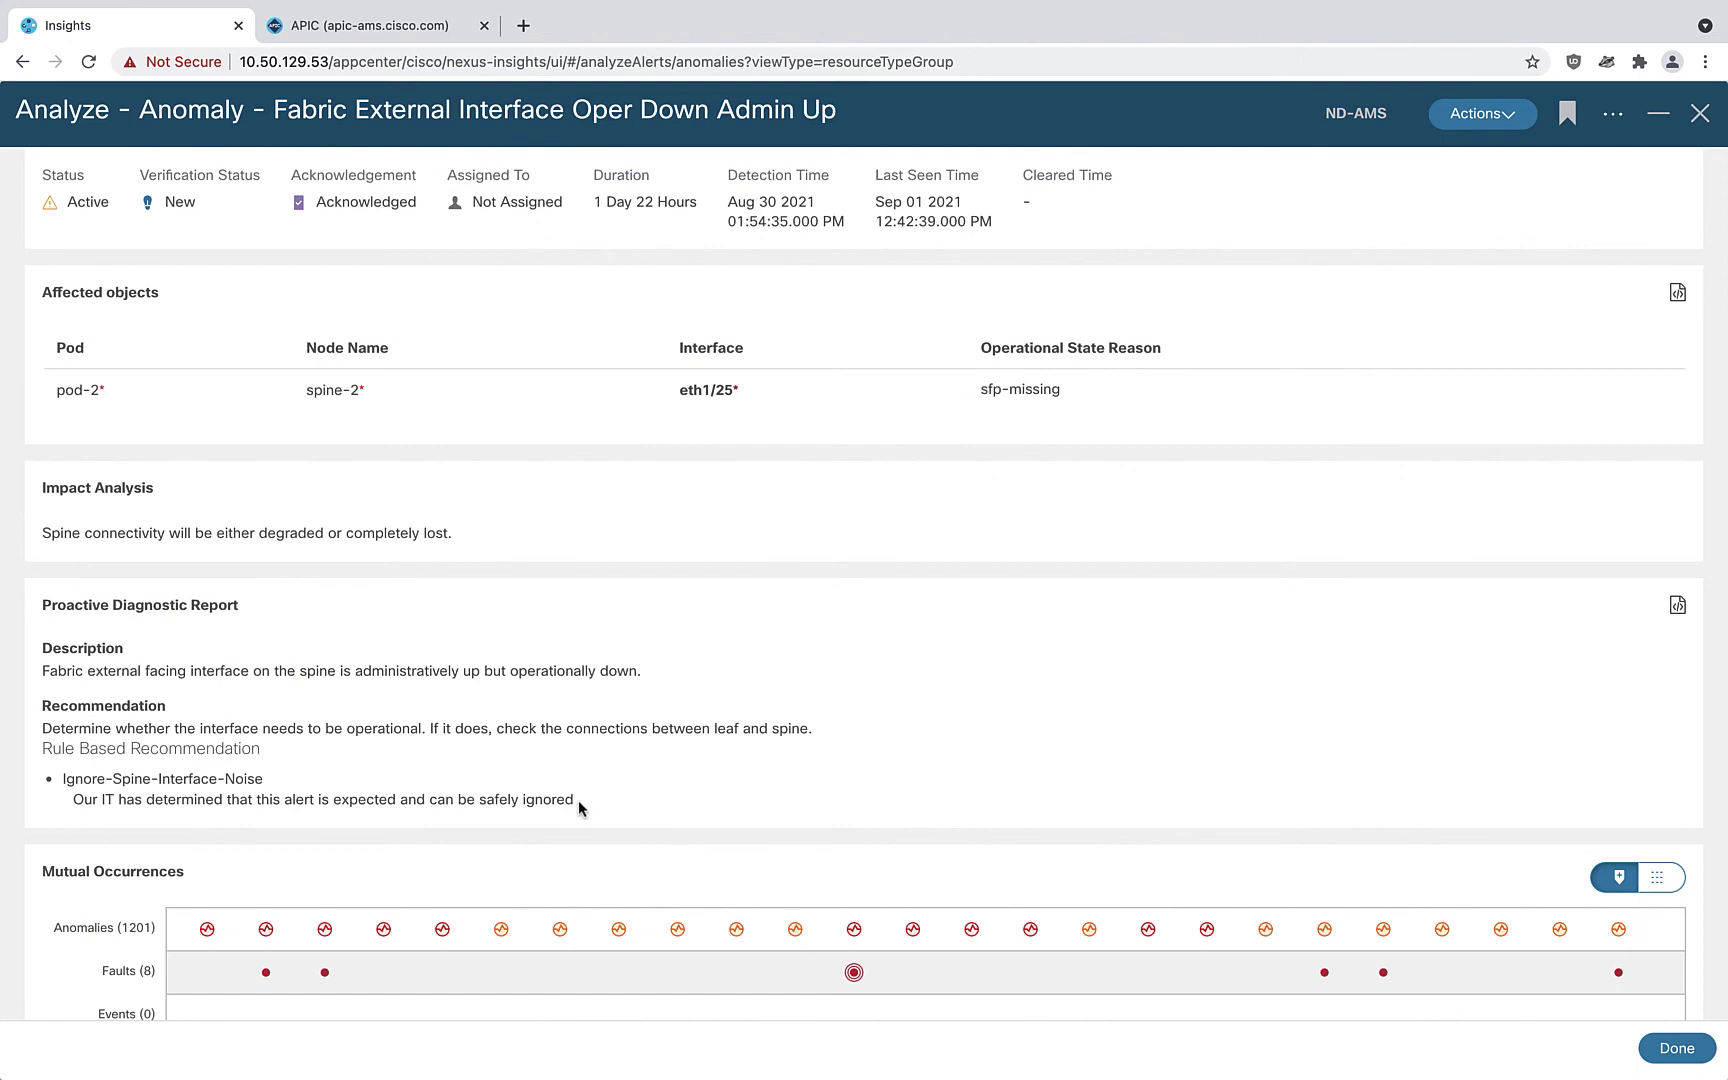
drag(578, 805, 55, 784)
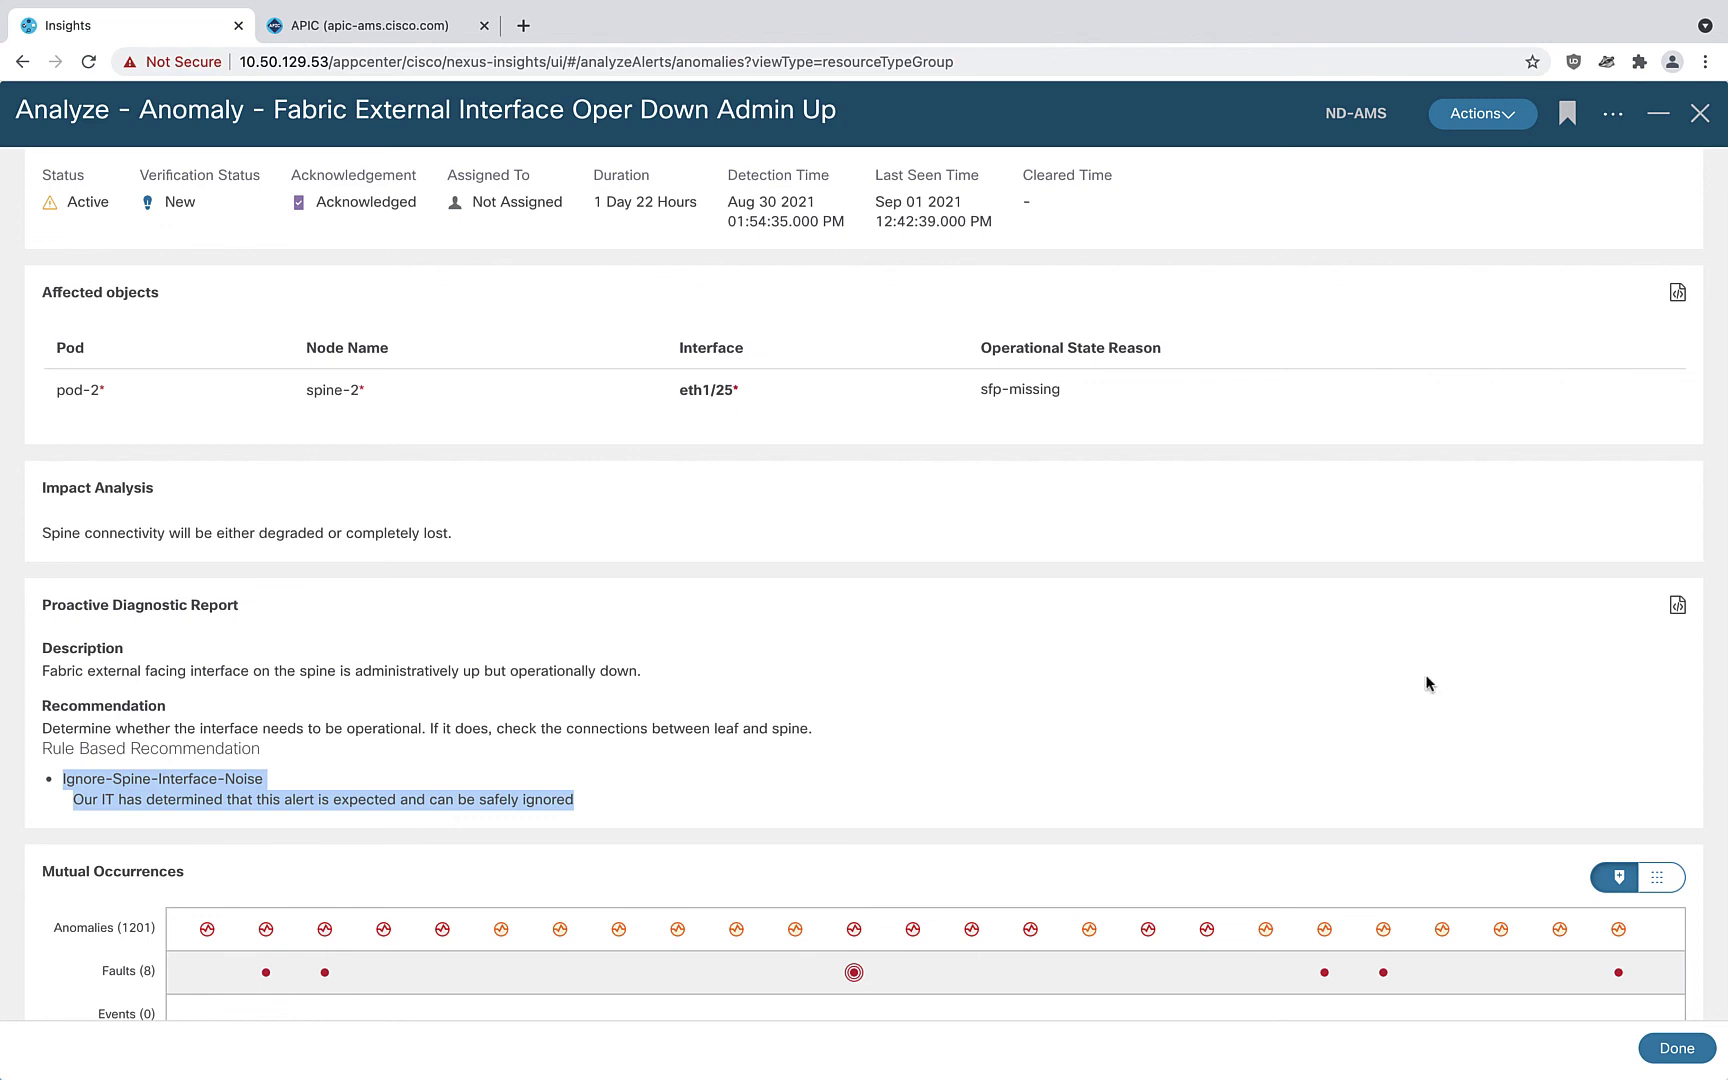
click(1704, 118)
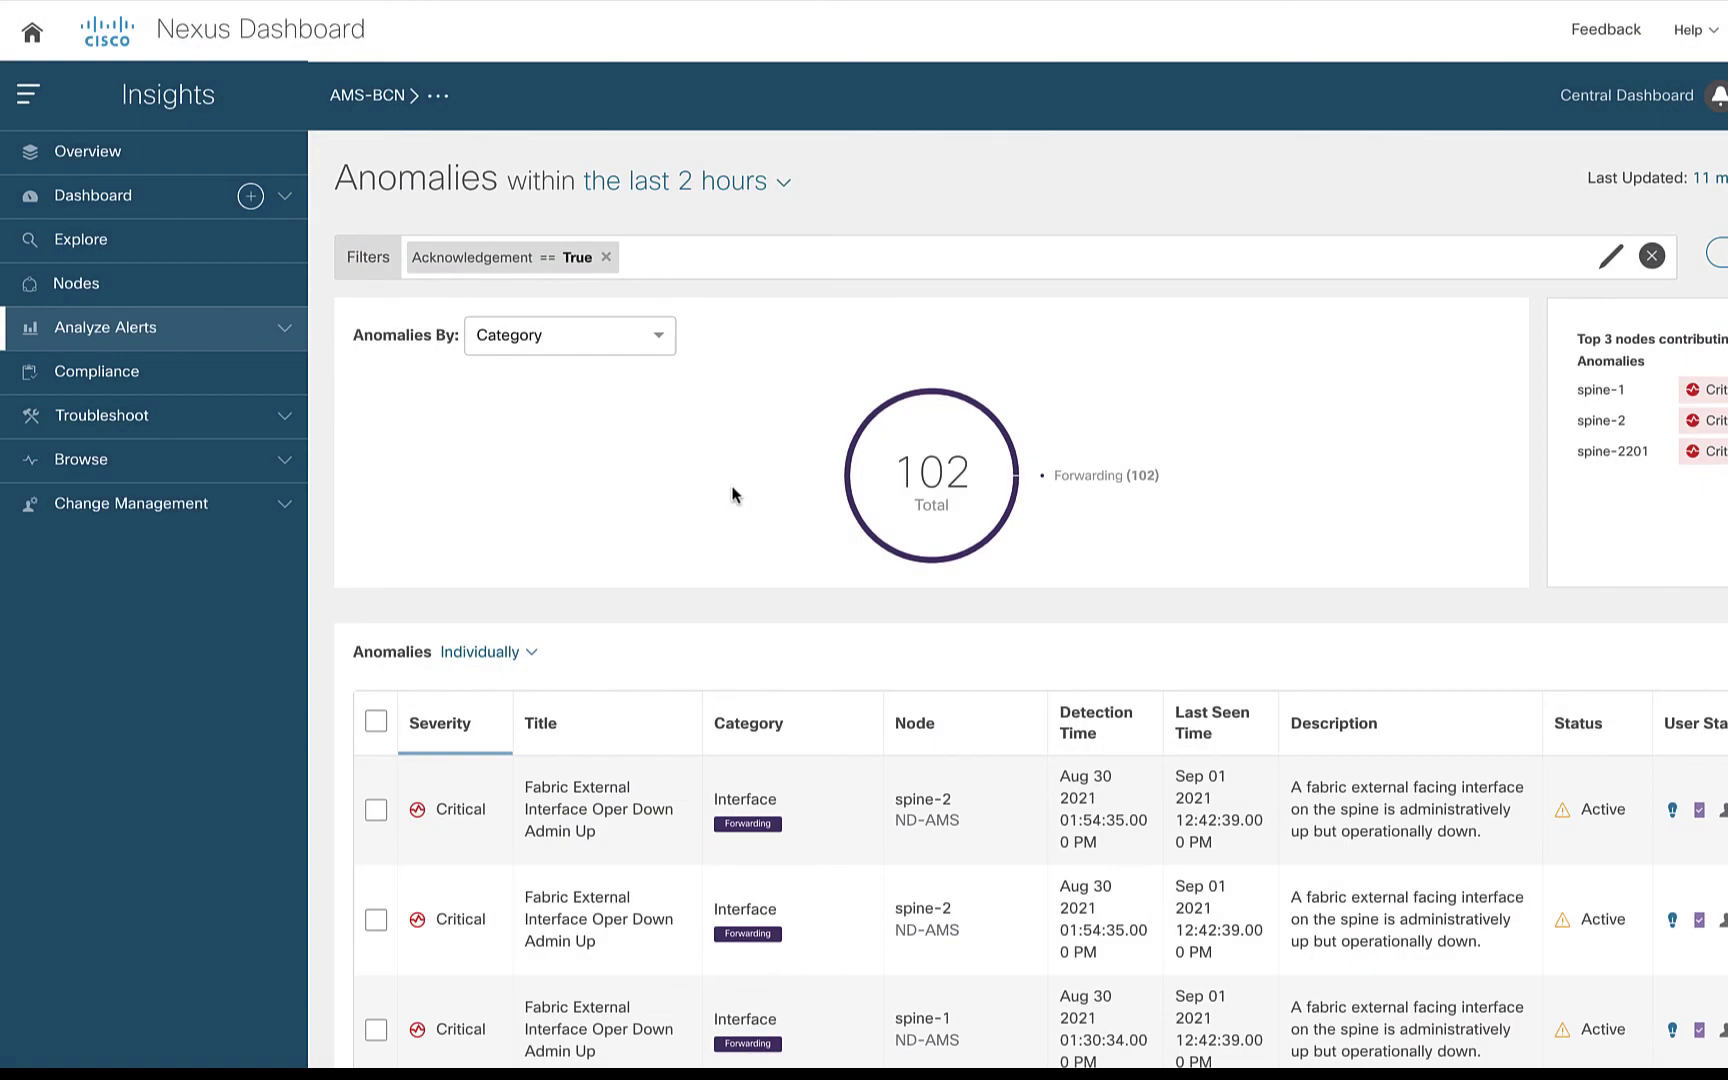
Step: Show the AMS-BCN site group's Export Data tab with its daily ND-AMS e-mail export
click(440, 100)
click(460, 145)
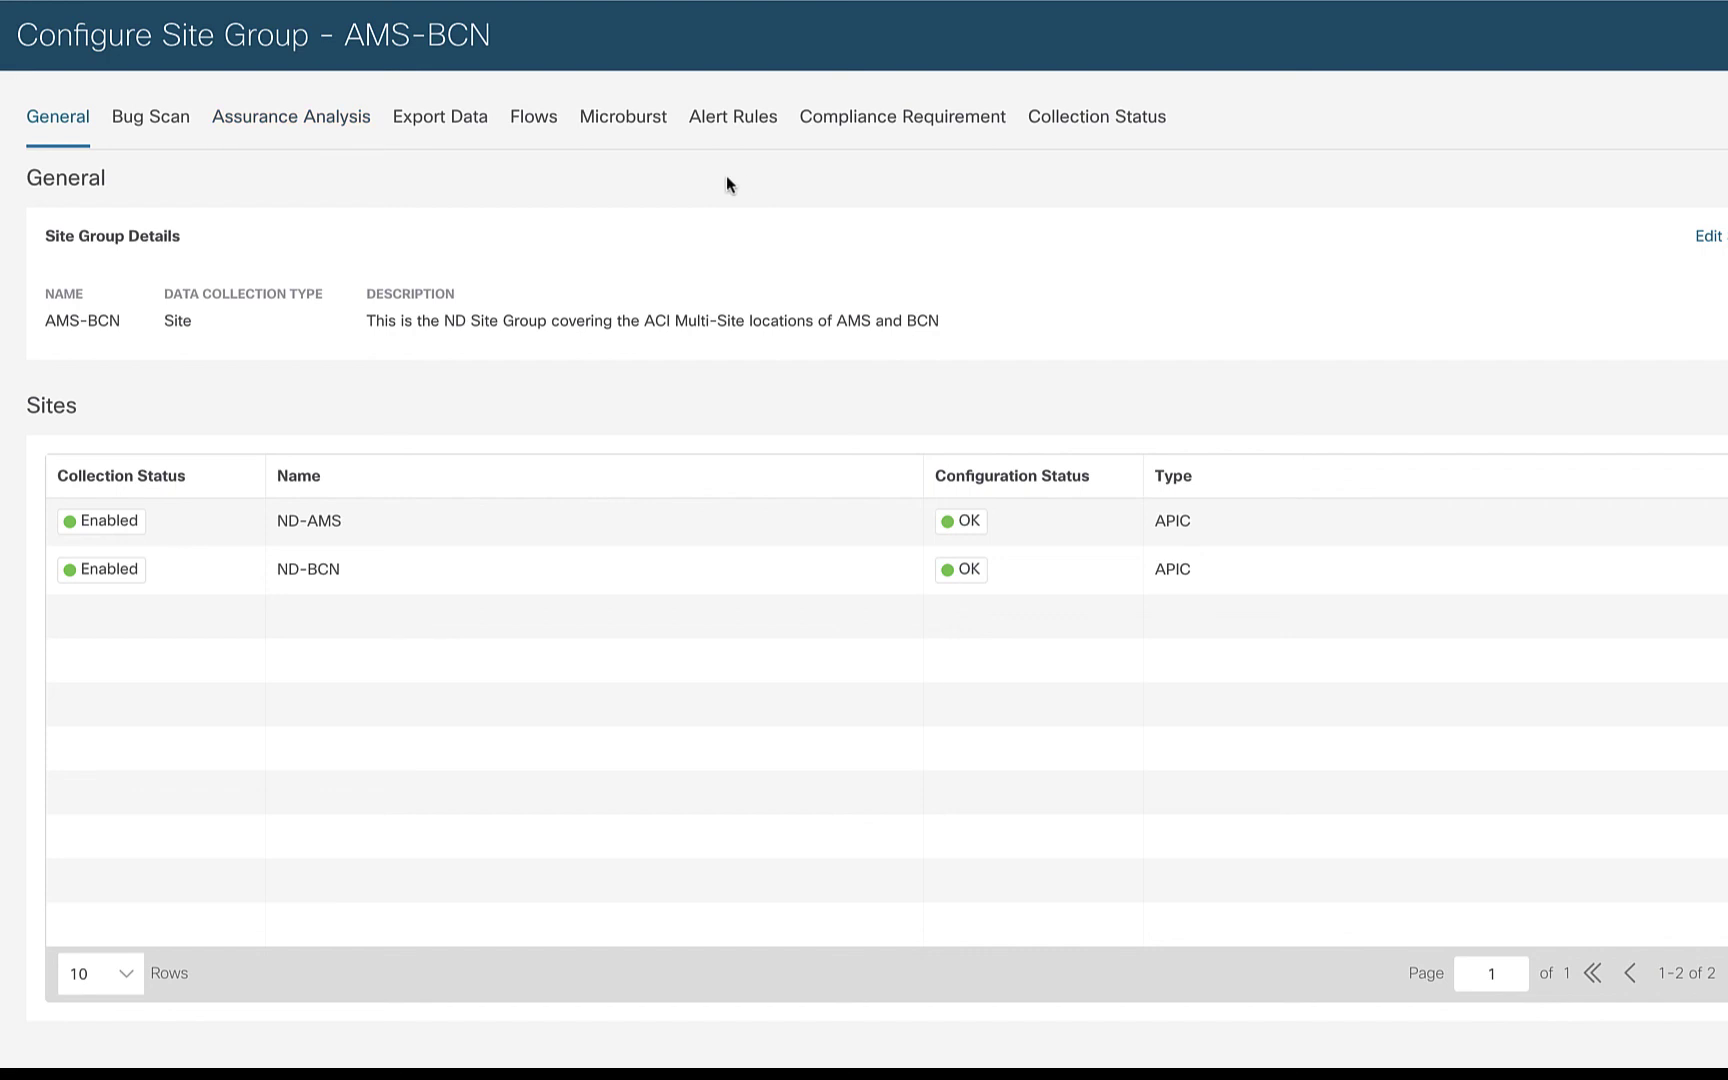
click(443, 125)
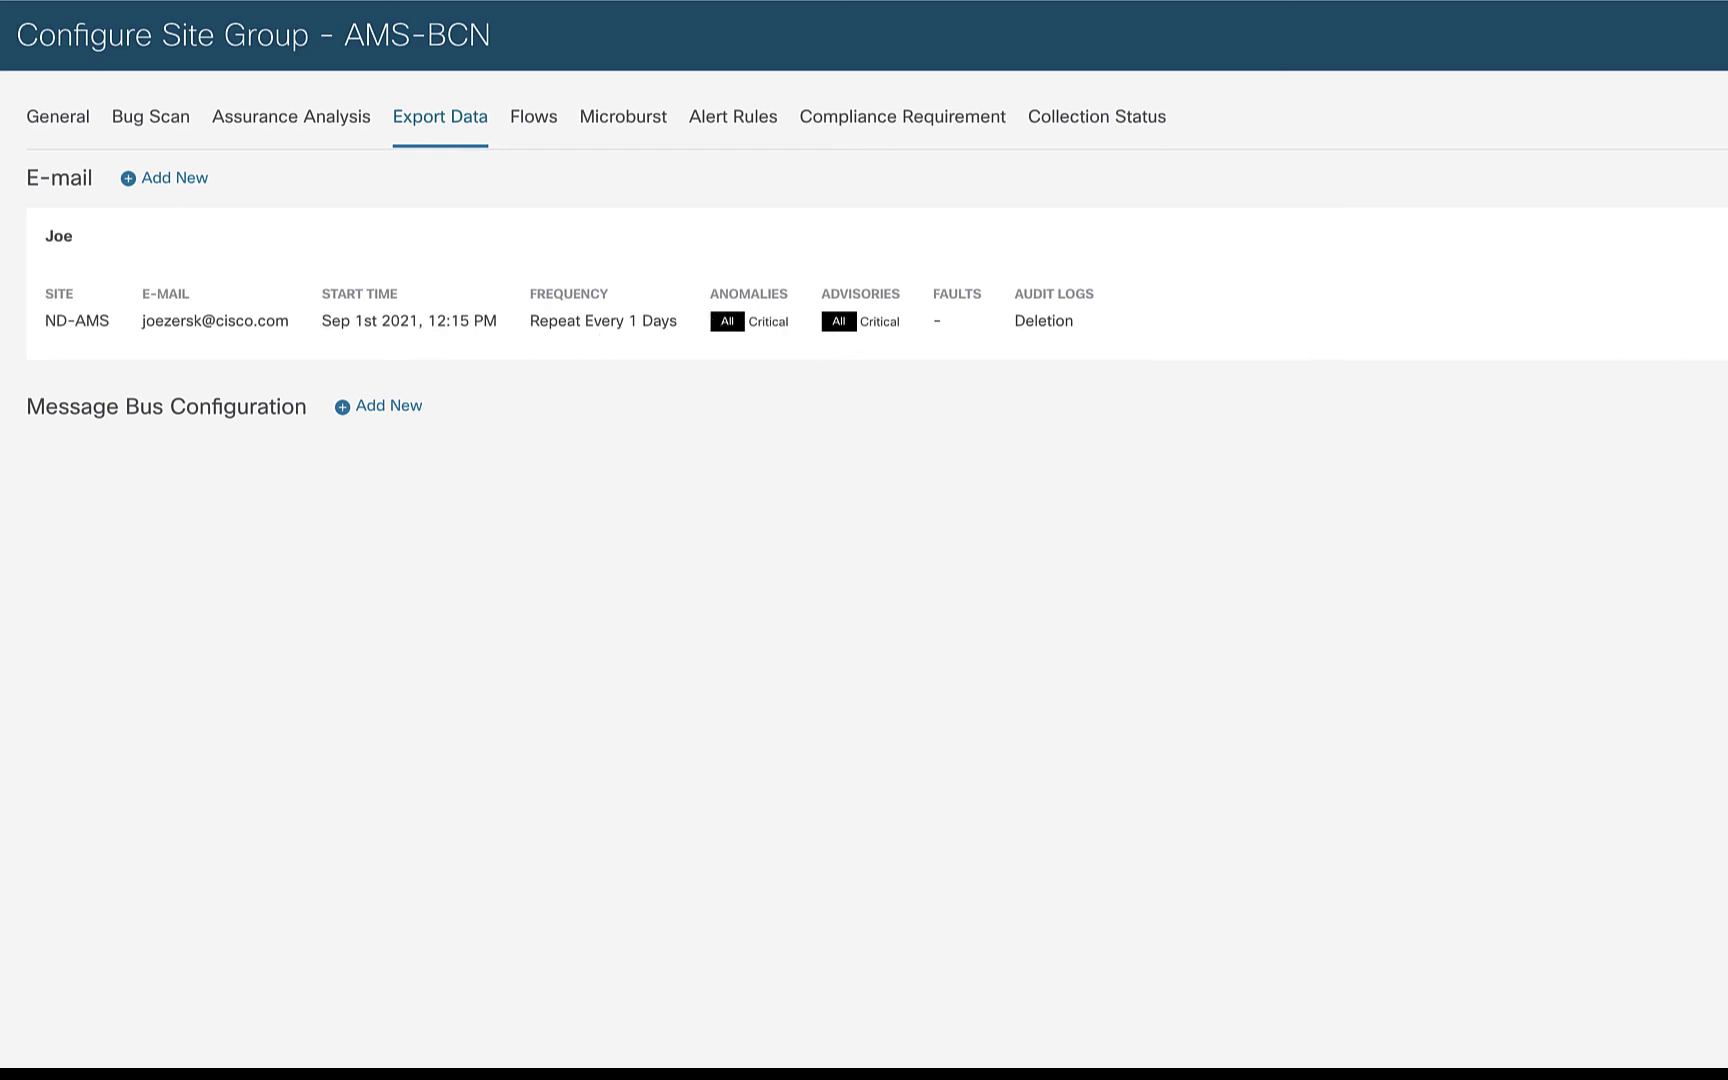
click(1701, 340)
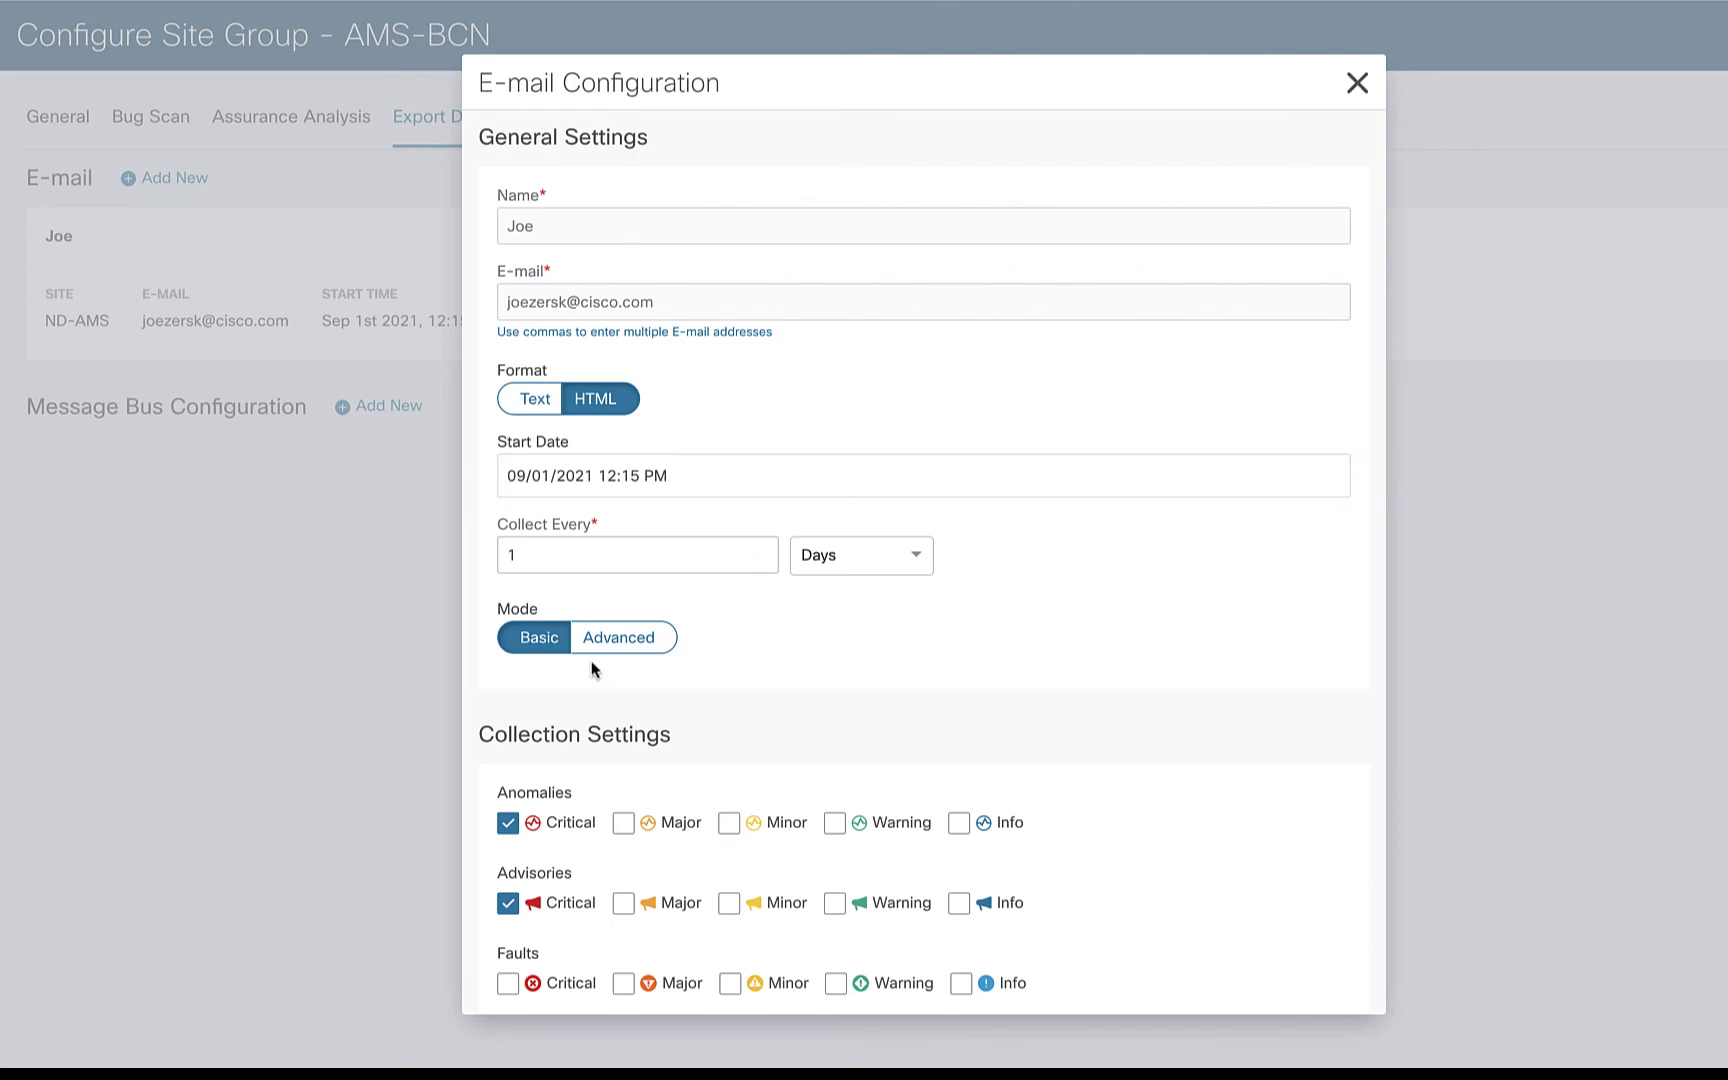
click(619, 638)
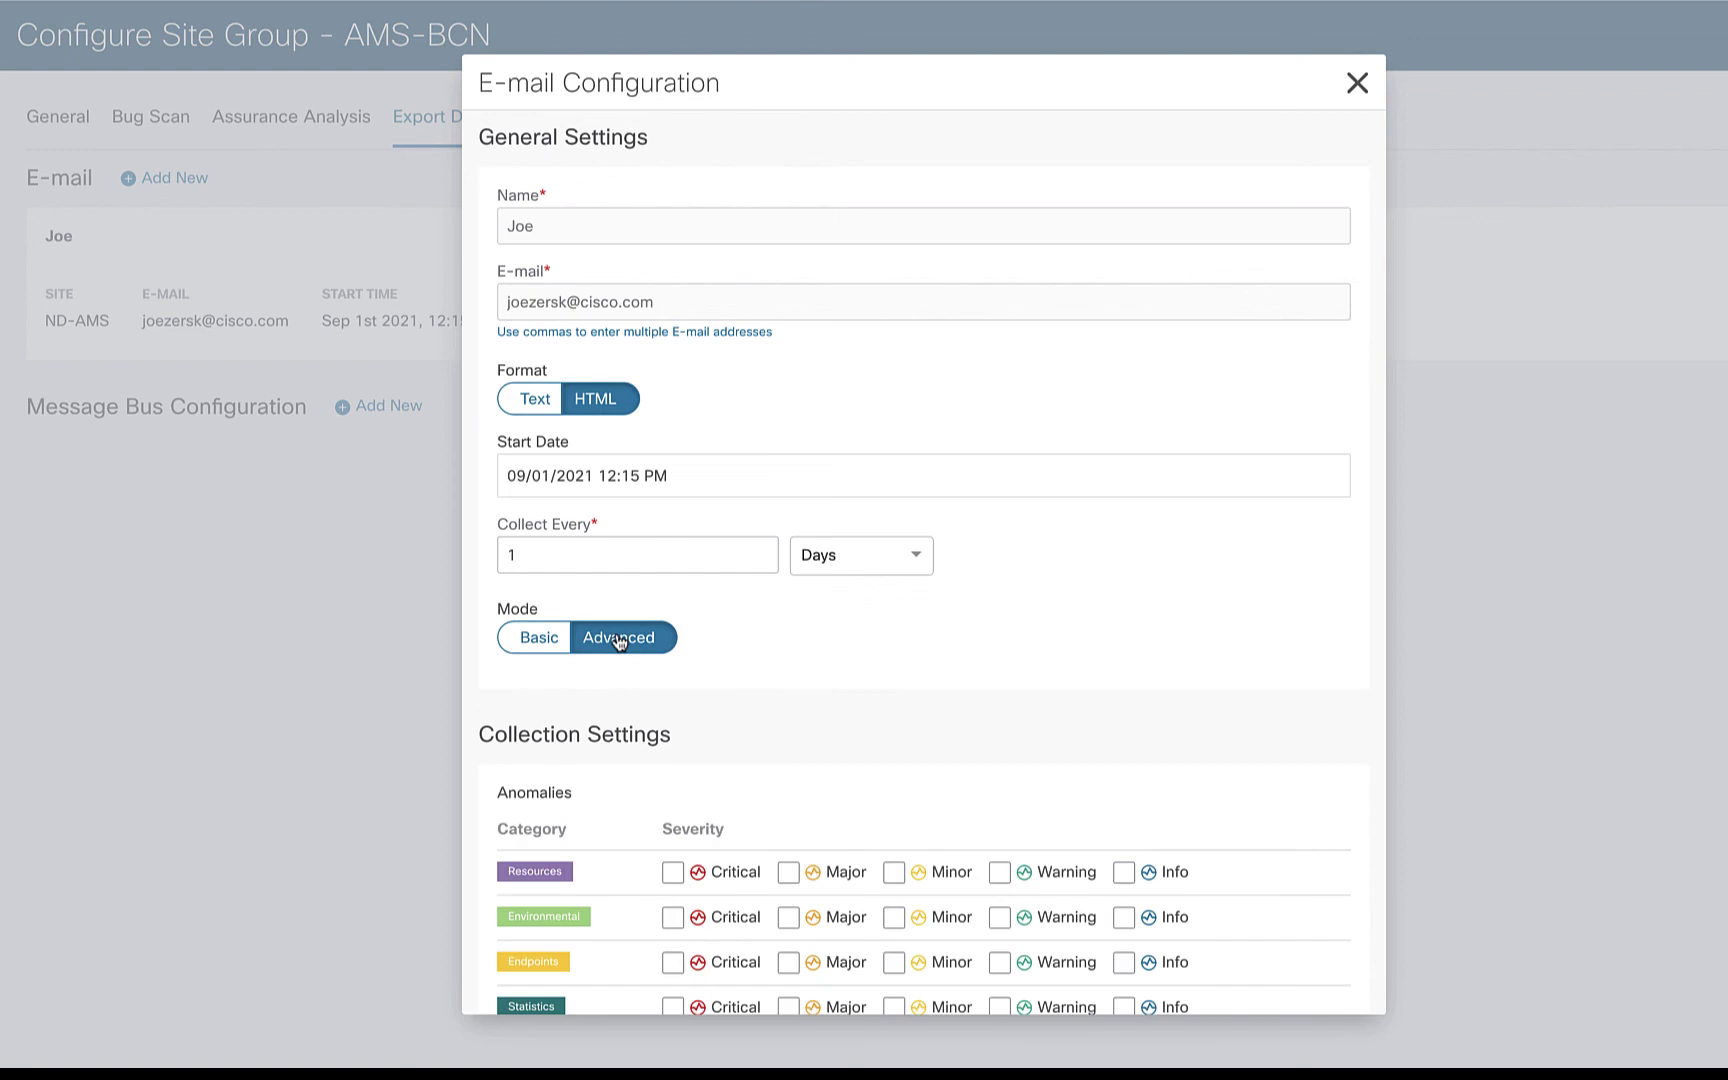
scroll(807, 736, down, 1)
scroll(807, 736, down, 4)
scroll(700, 650, up, 6)
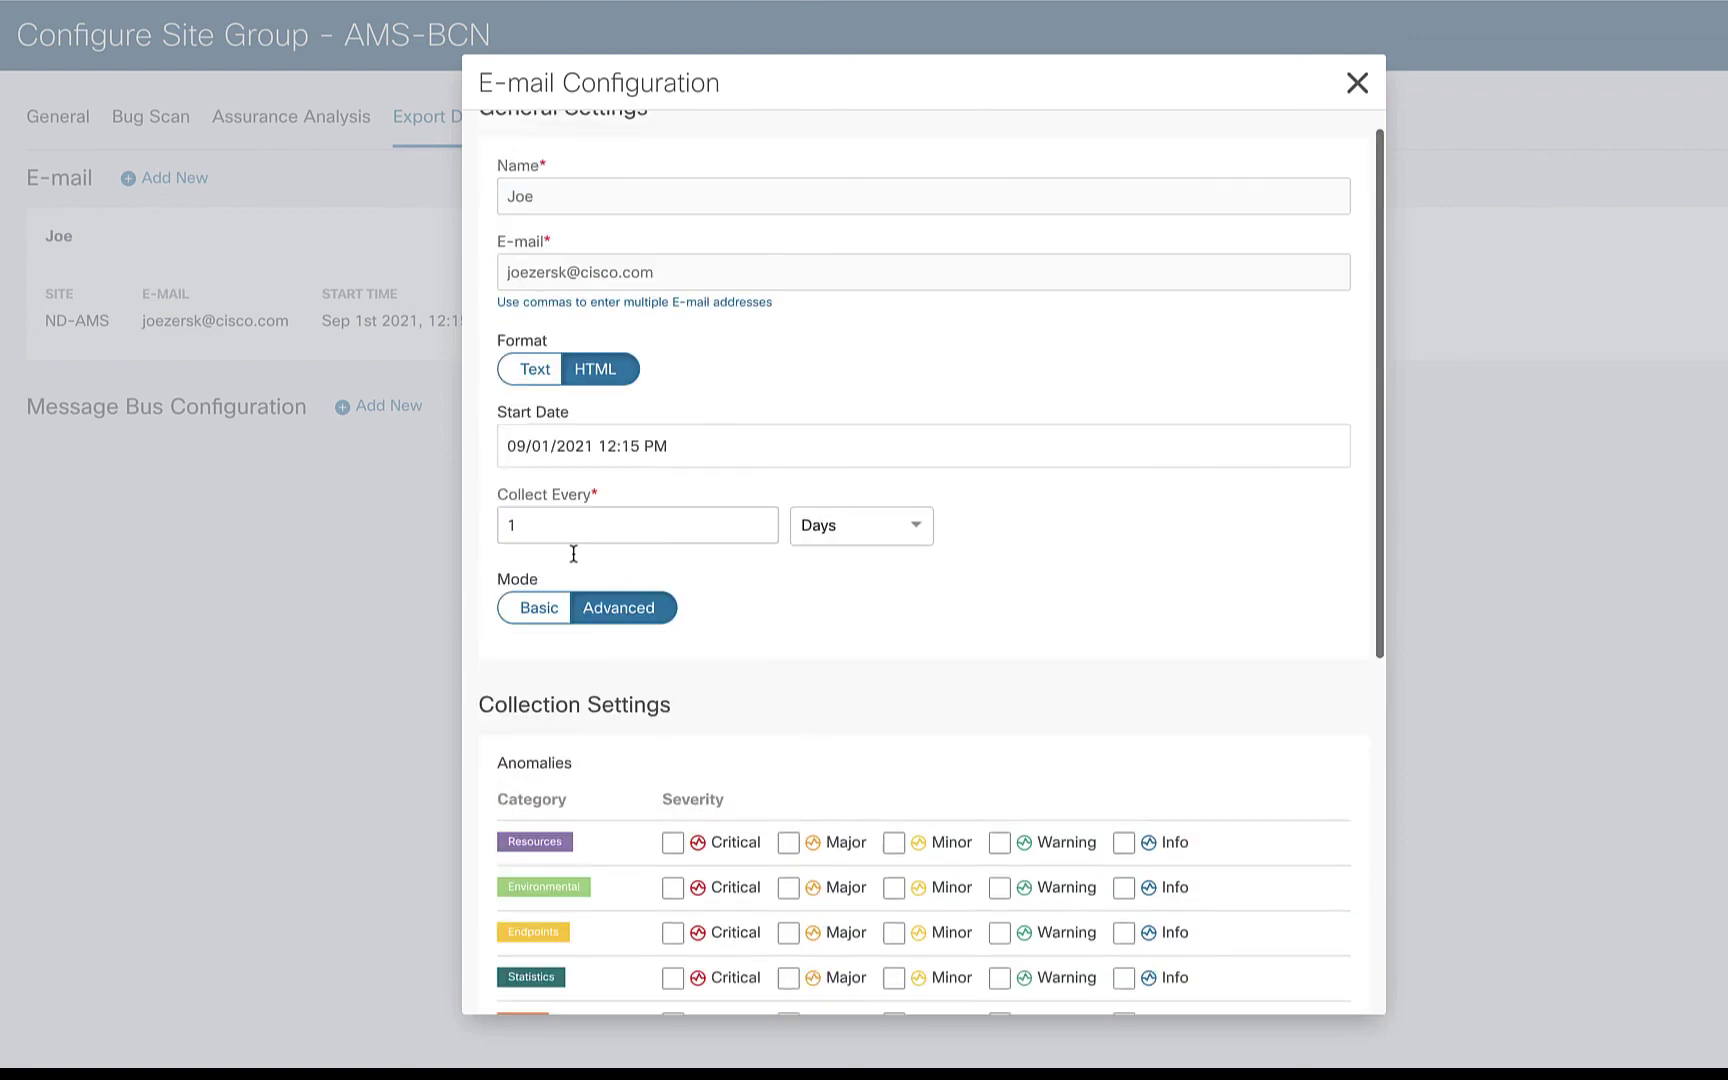
click(532, 611)
scroll(1037, 622, down, 3)
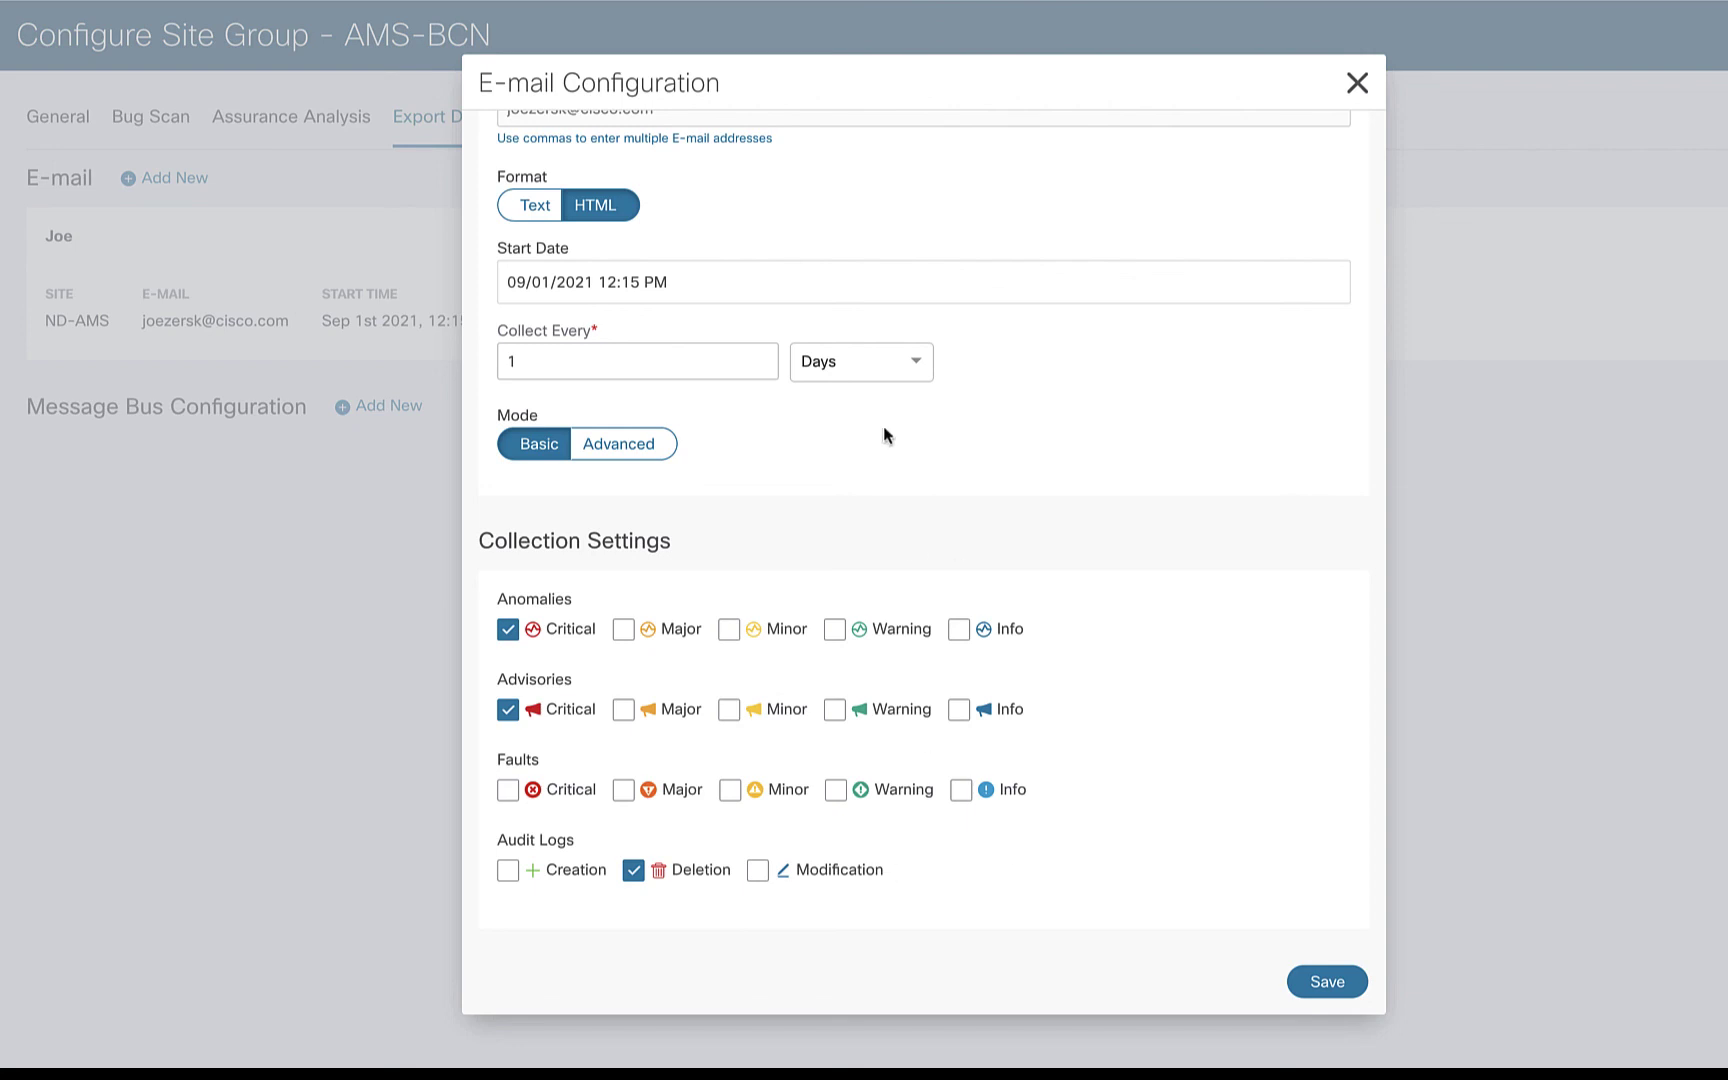
click(1355, 82)
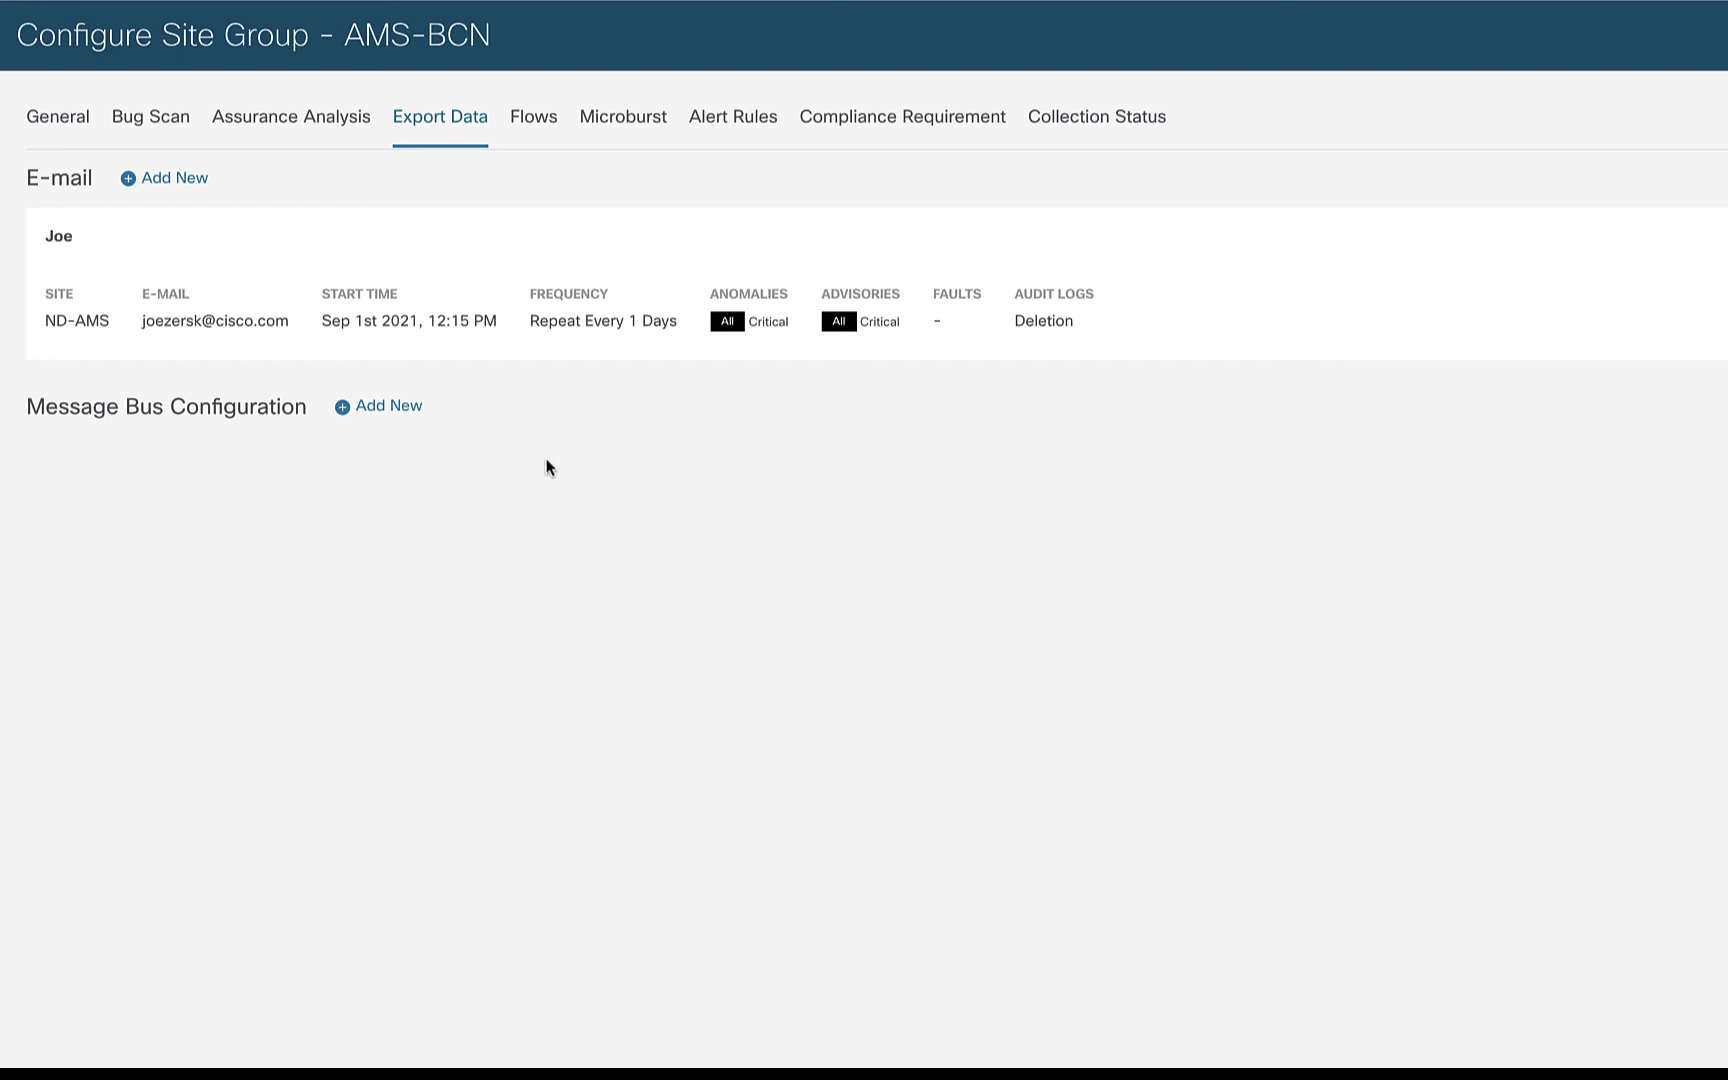
click(175, 180)
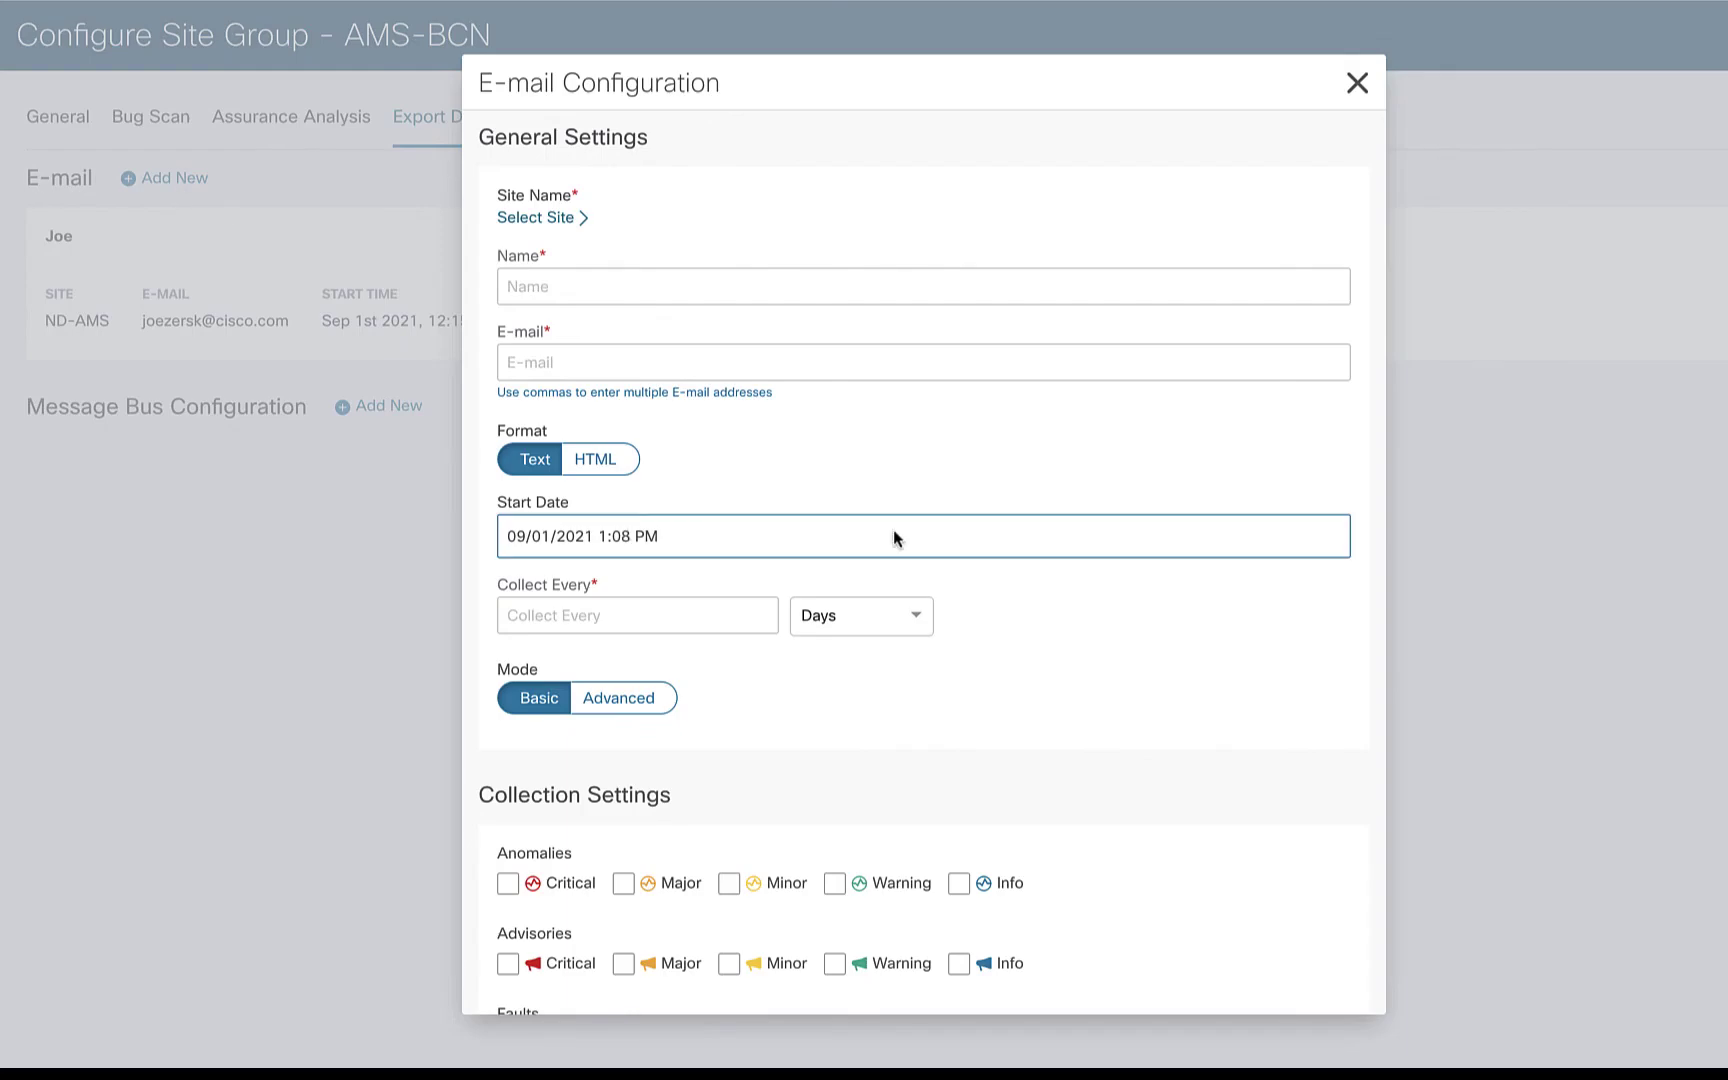
click(1357, 83)
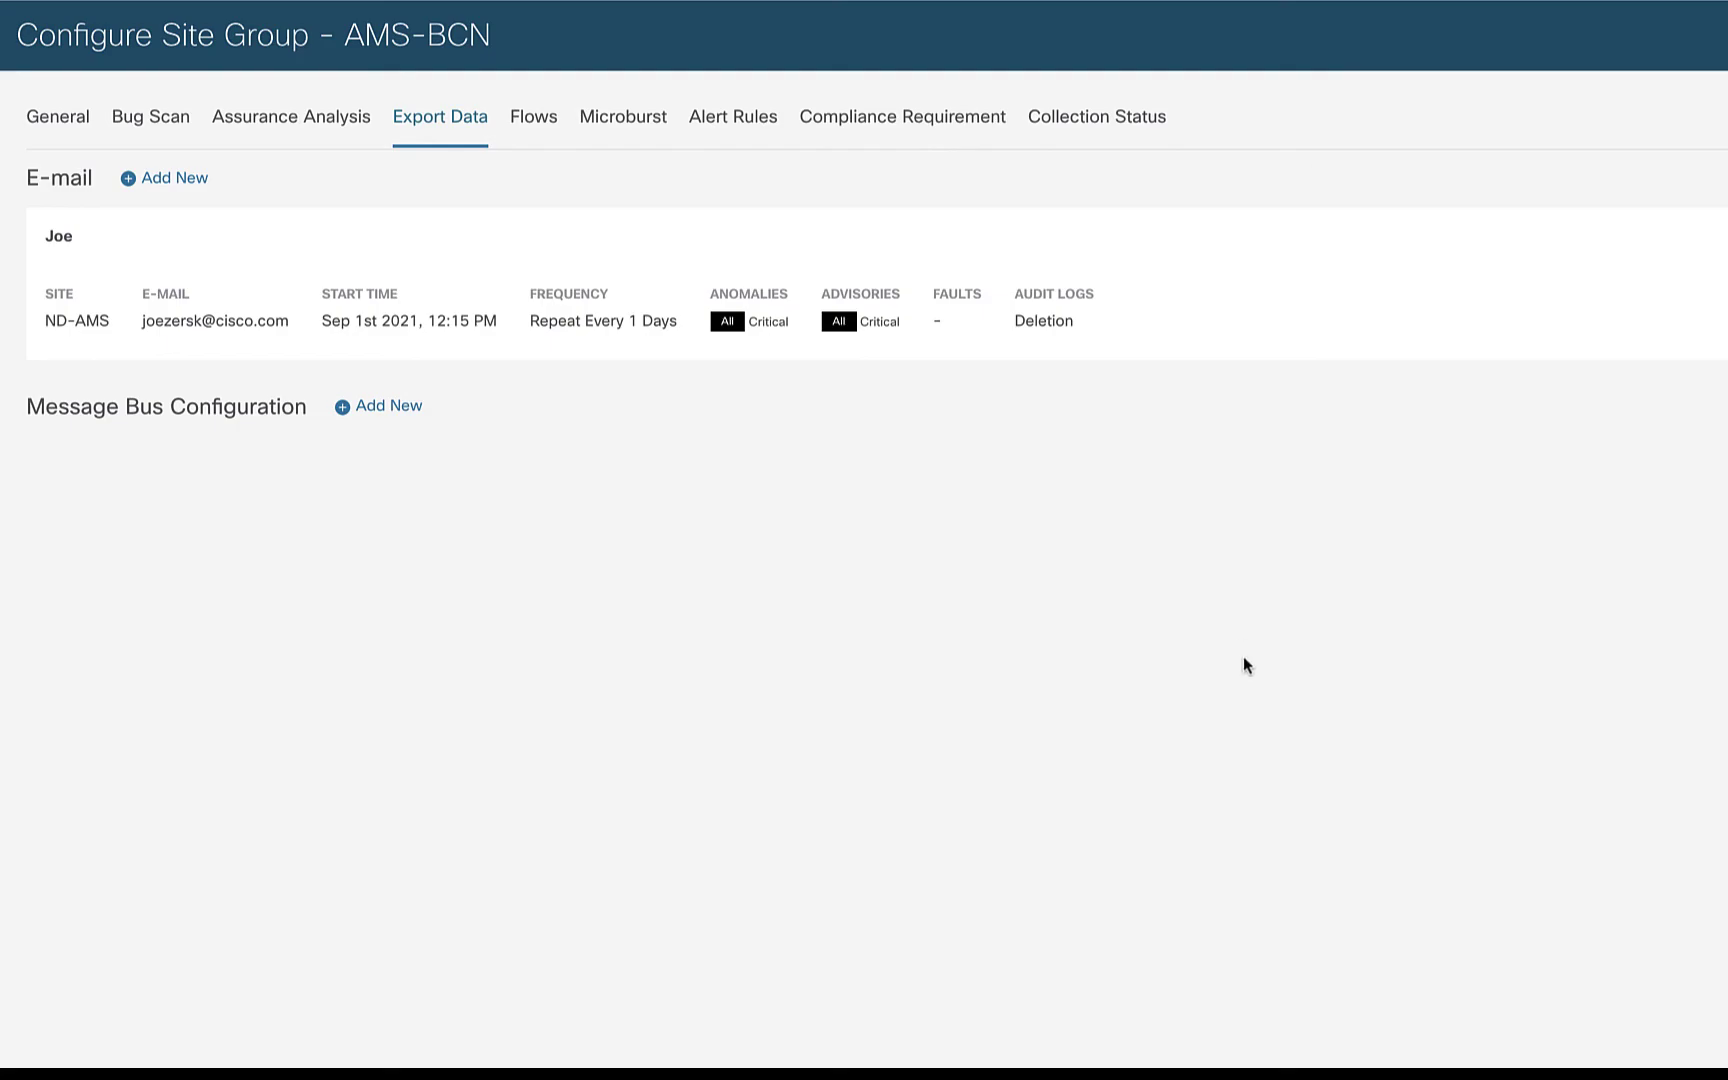